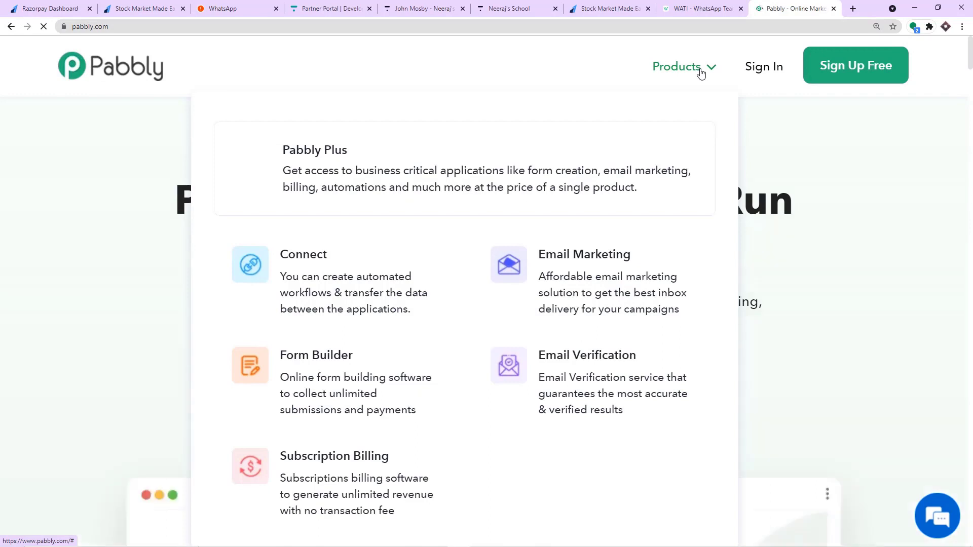
Go from the Pabbly homepage's Connect product to the Pabbly Connect dashboard via Access Now.
left_click(318, 299)
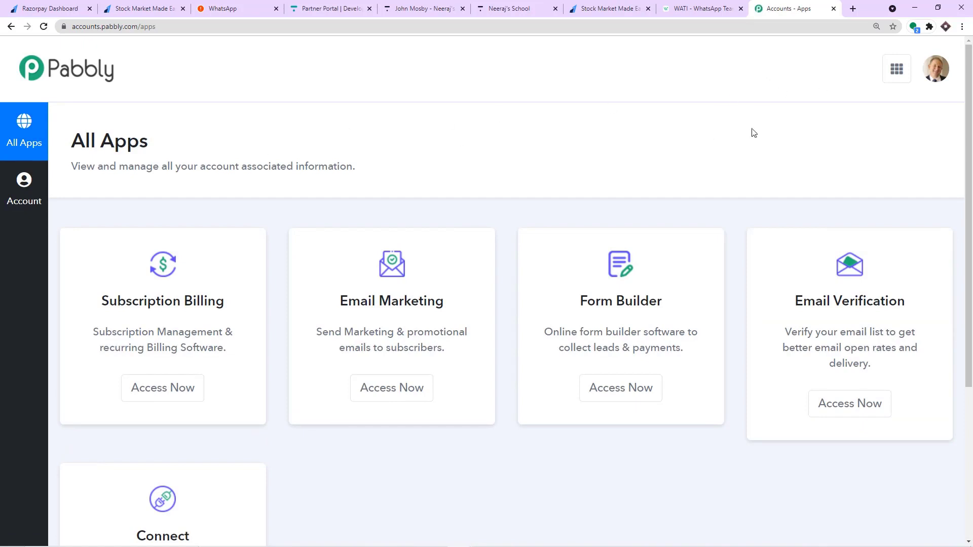
scroll(785, 133, "down", 5)
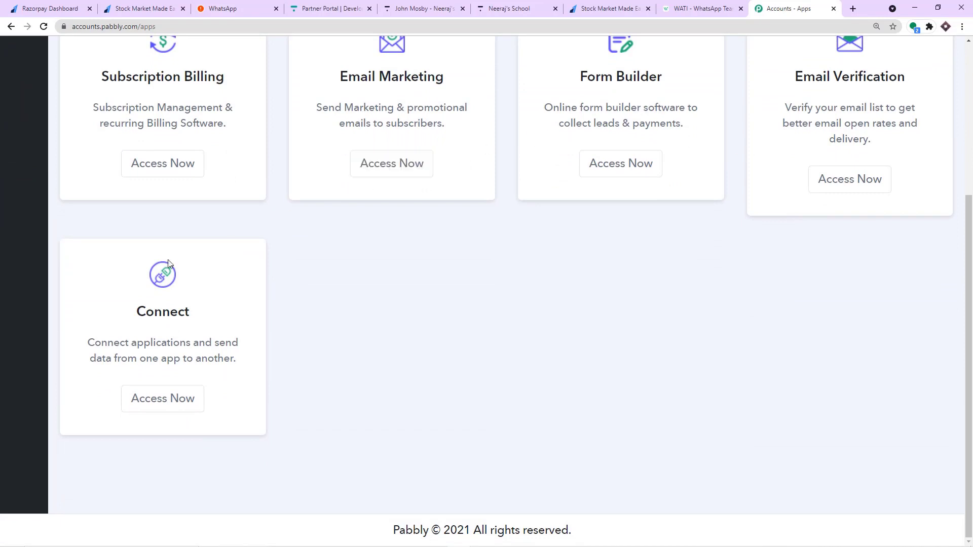
left_click(160, 391)
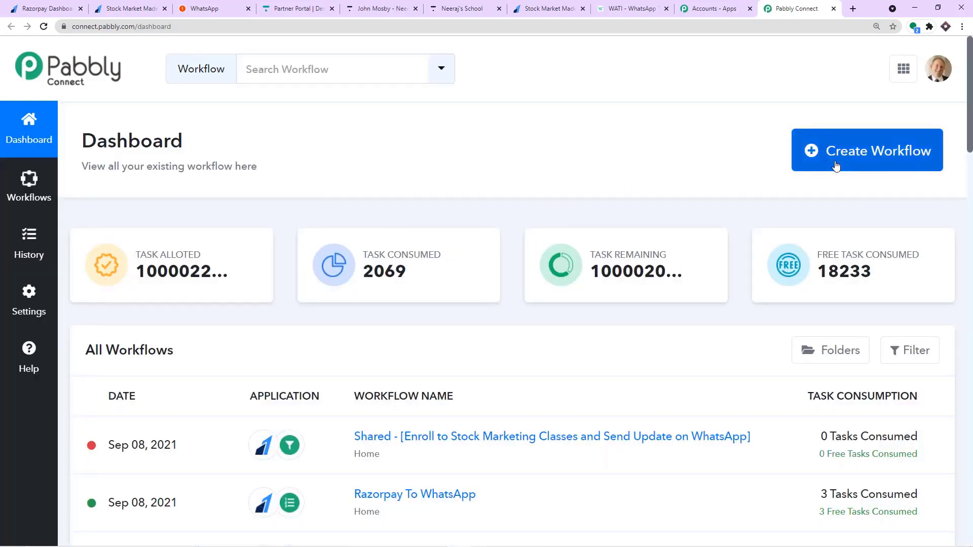
Create a workflow titled 'Razorpay to Thinkific to WhatsApp' and open its editor.
left_click(836, 166)
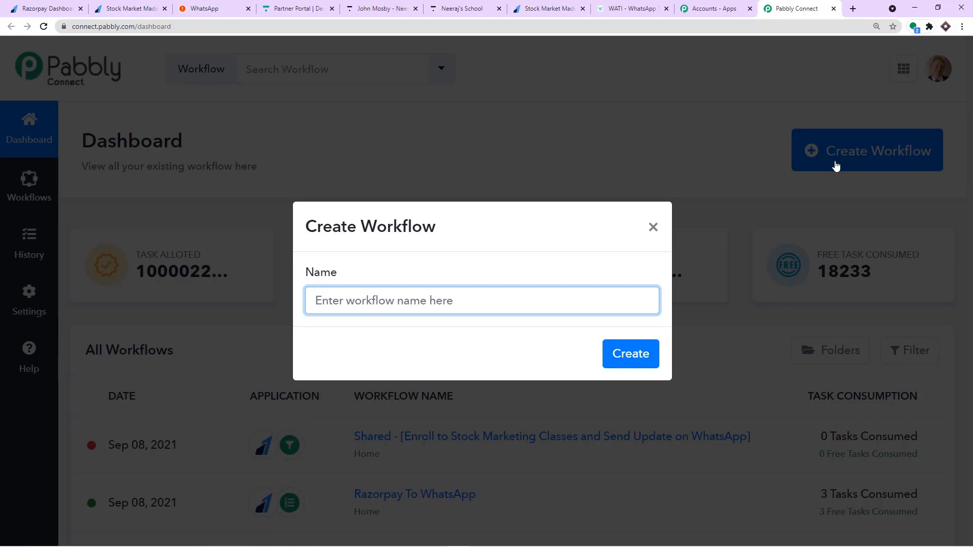
type("R")
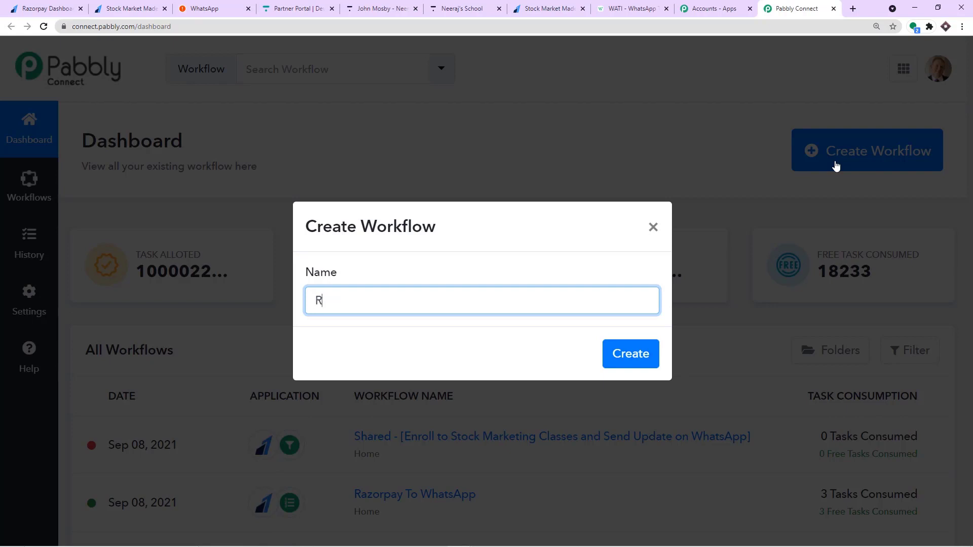
type("azorpay to Thin")
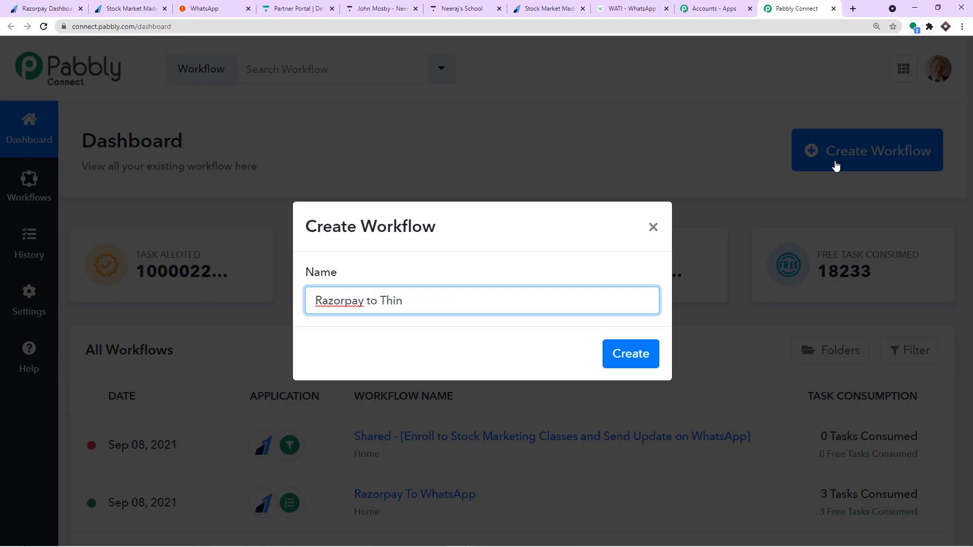
type("kific to WhatsApp")
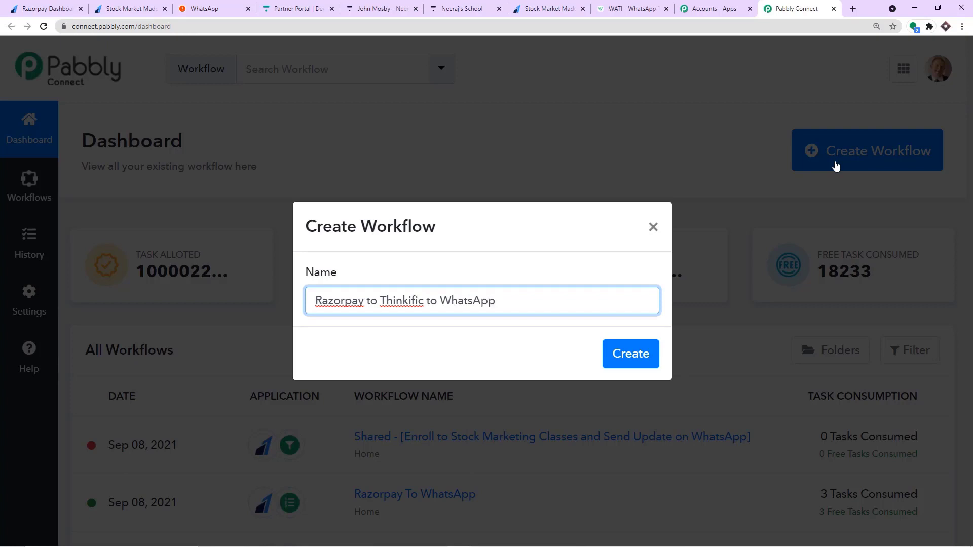
left_click(630, 335)
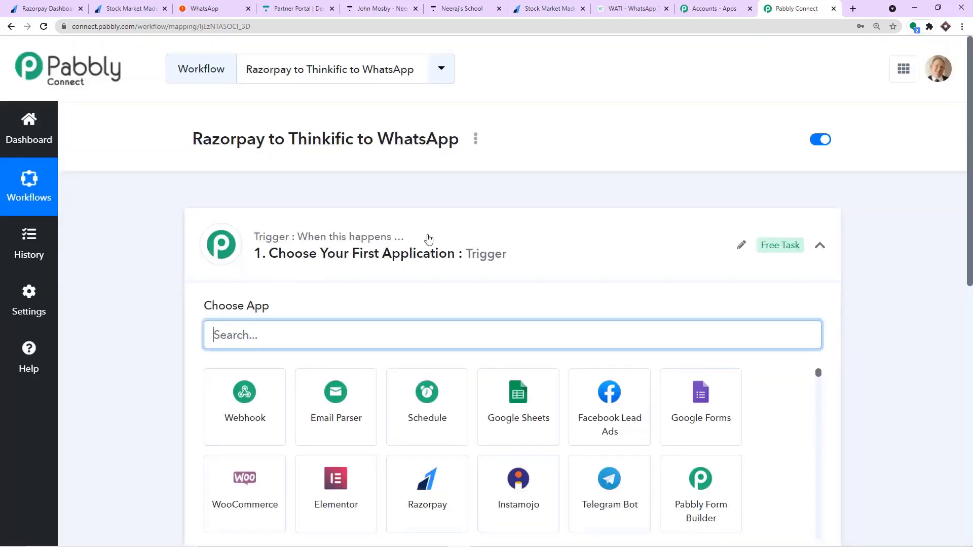
Set the trigger app to Razorpay with the Payment Captured event.
left_click(428, 239)
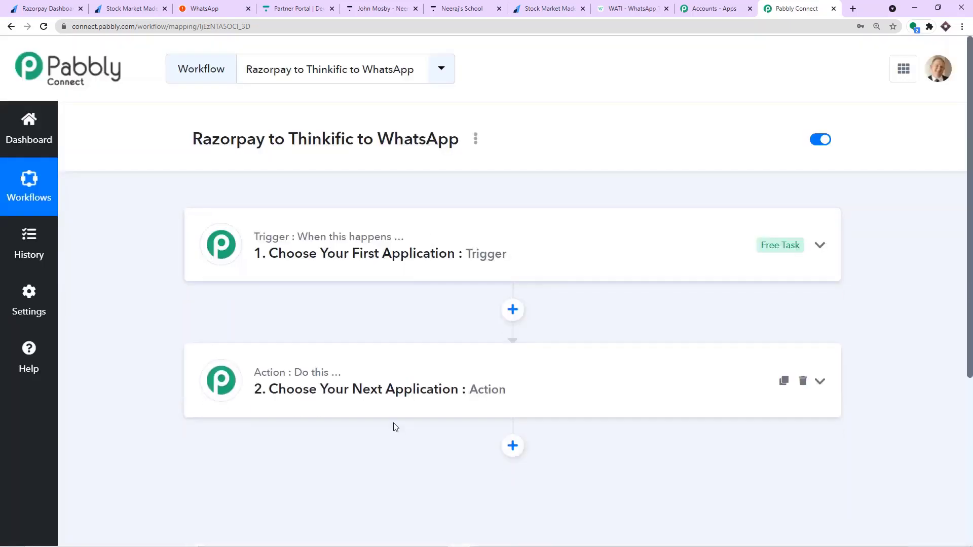
left_click(345, 252)
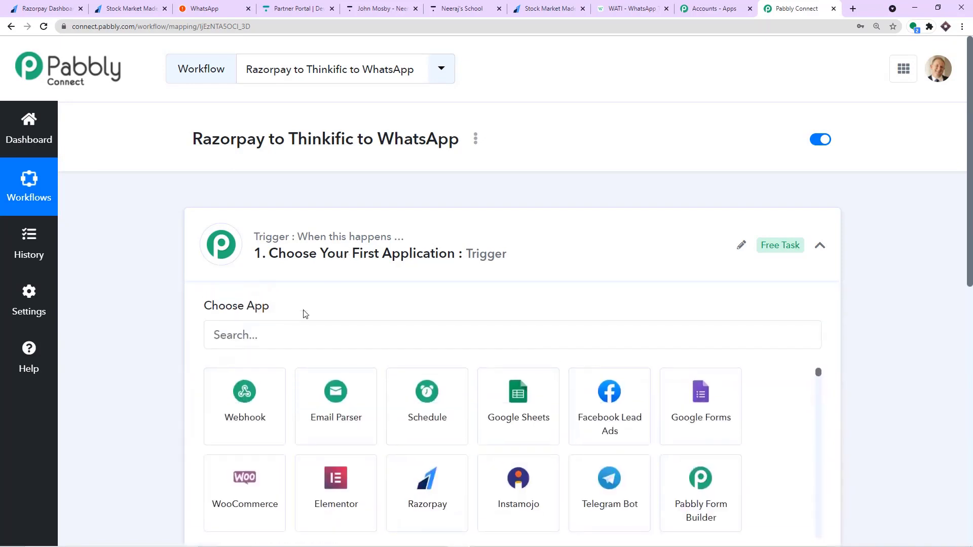
left_click(286, 329)
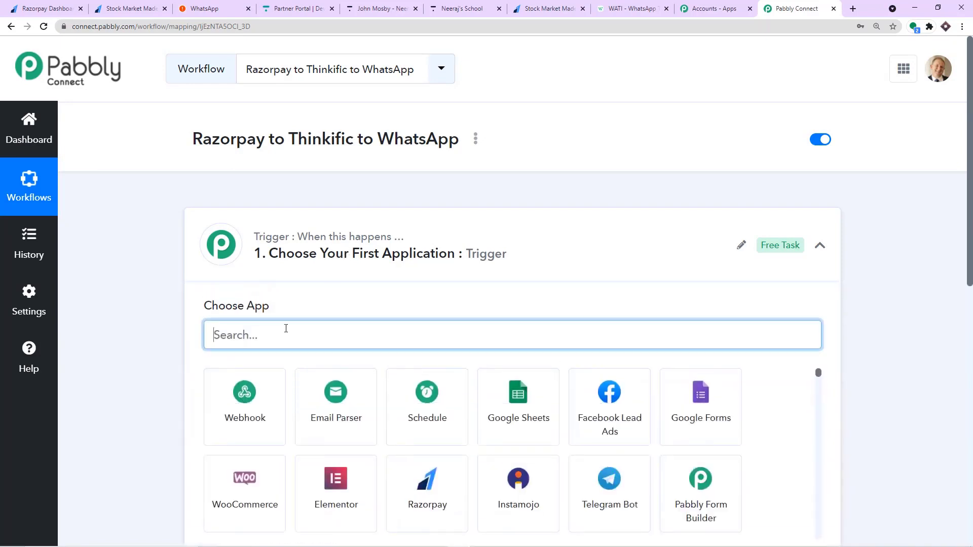
type("raz")
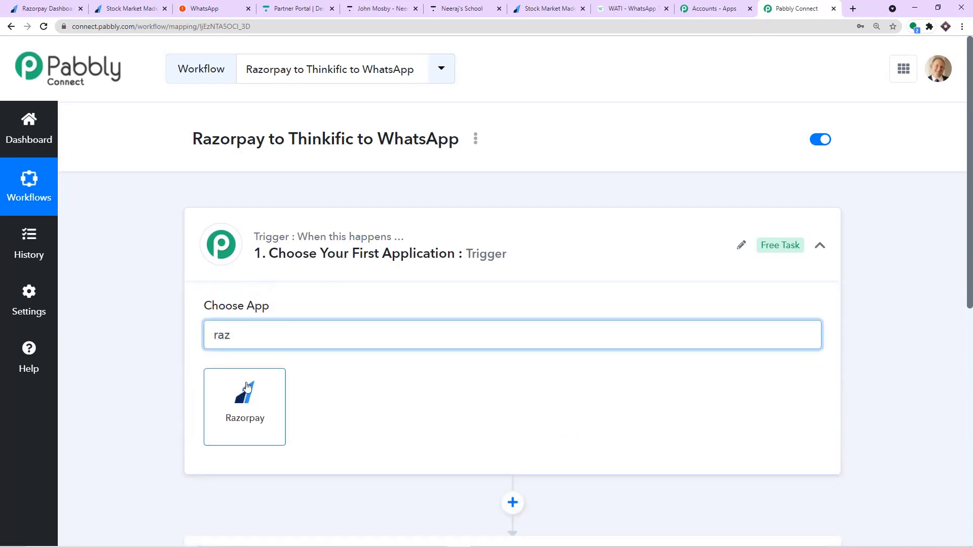
left_click(247, 380)
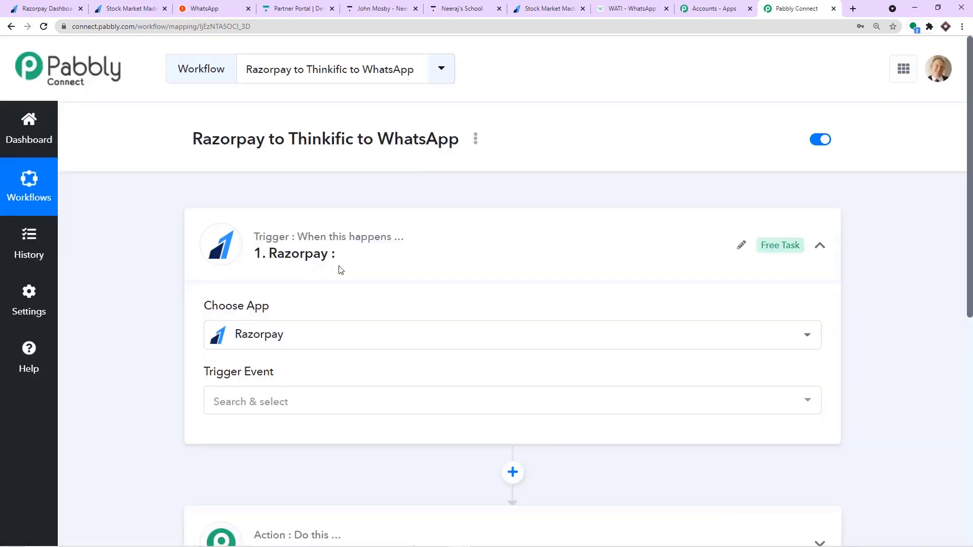
scroll(339, 267, "down", 1)
scroll(339, 269, "down", 1)
left_click(314, 302)
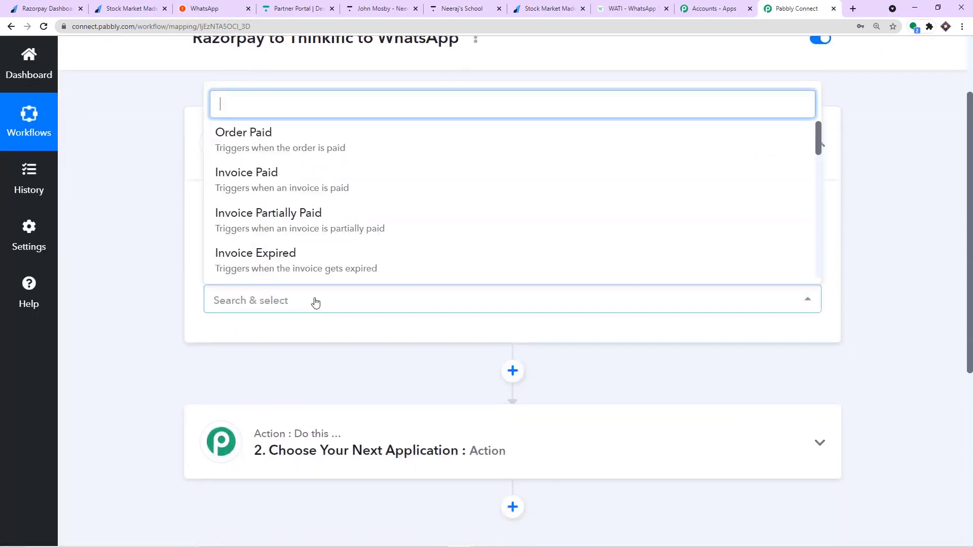
scroll(358, 217, "down", 3)
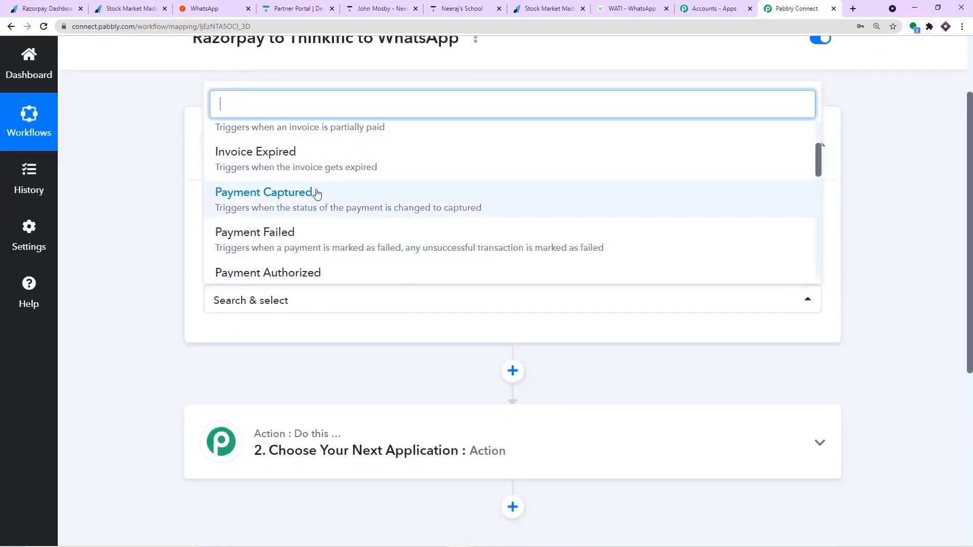
left_click(317, 192)
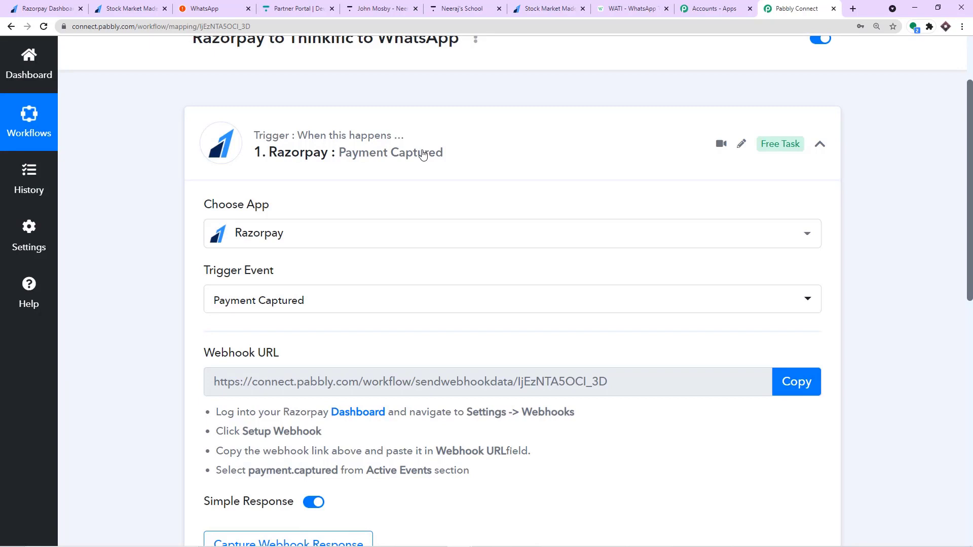
Read the Settings and Setup Webhook instructions, then go to the Razorpay Dashboard.
scroll(433, 154, "down", 1)
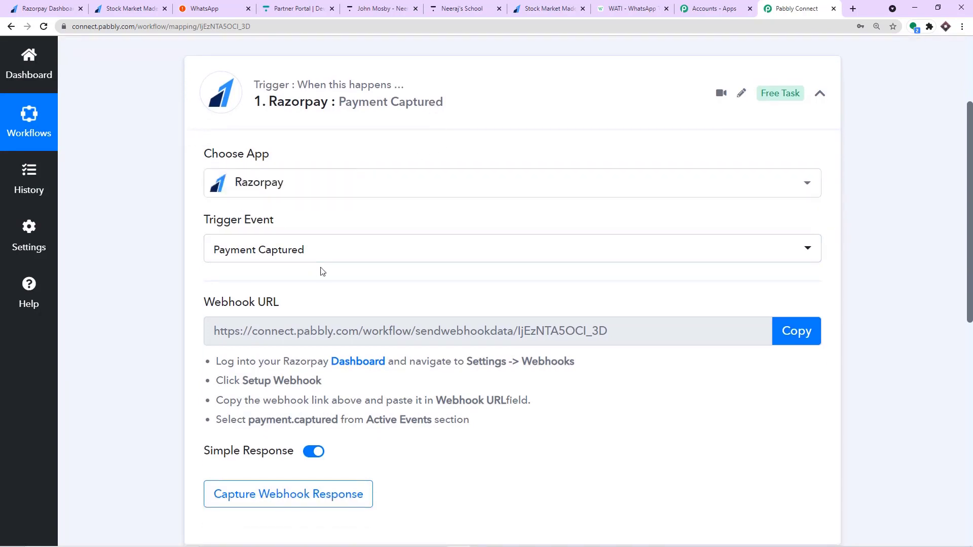
scroll(332, 232, "down", 3)
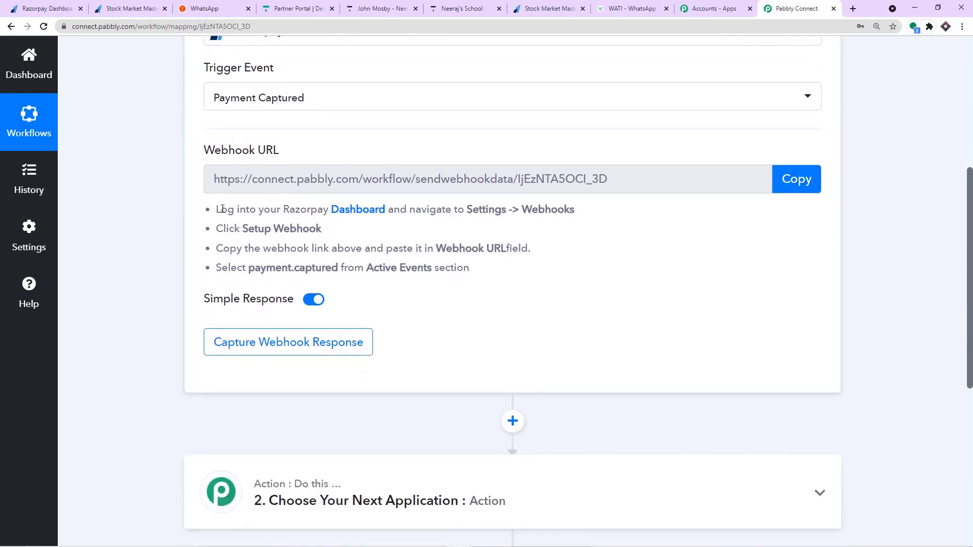
left_click_drag(285, 209, 393, 211)
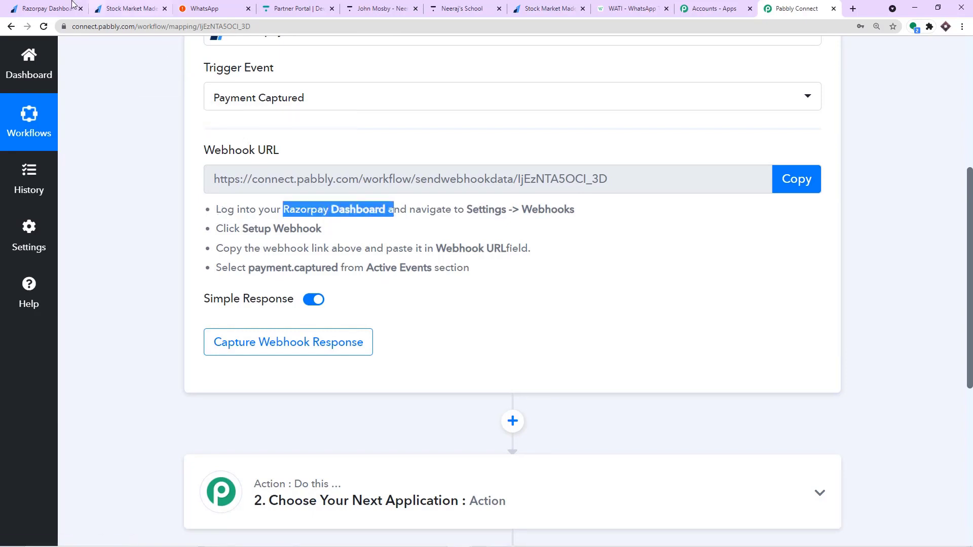
left_click(47, 8)
left_click(796, 9)
left_click(495, 211)
left_click_drag(495, 212, 577, 222)
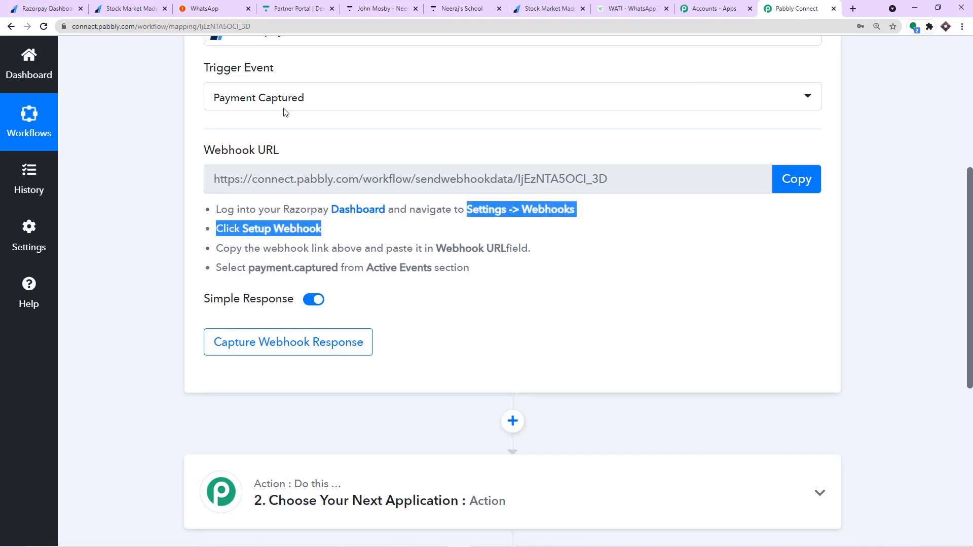
left_click(47, 8)
scroll(61, 453, "down", 3)
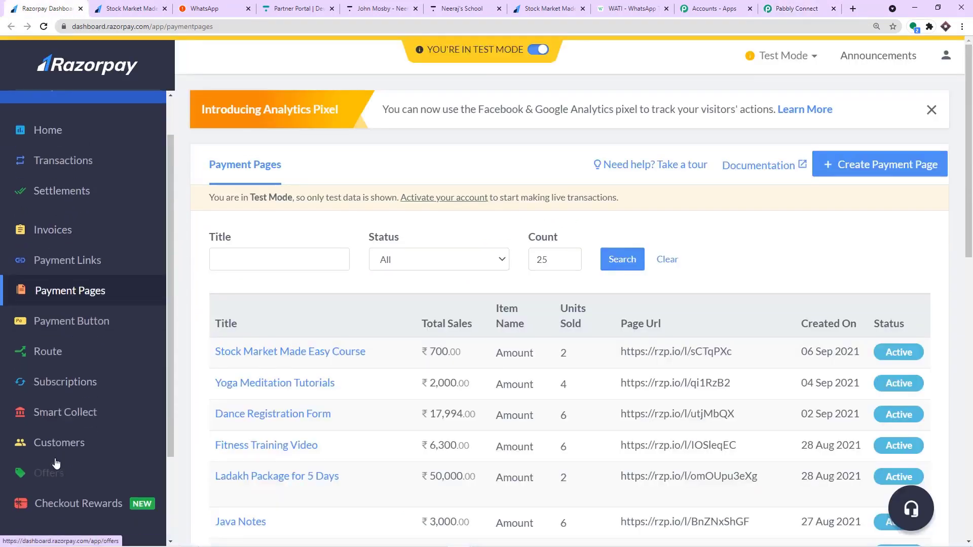
left_click(57, 489)
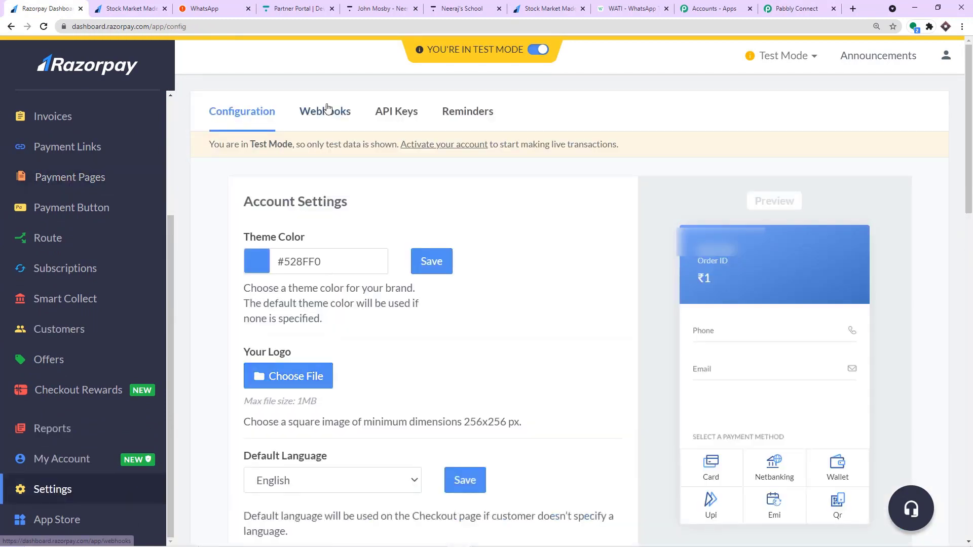
left_click(326, 108)
left_click(797, 8)
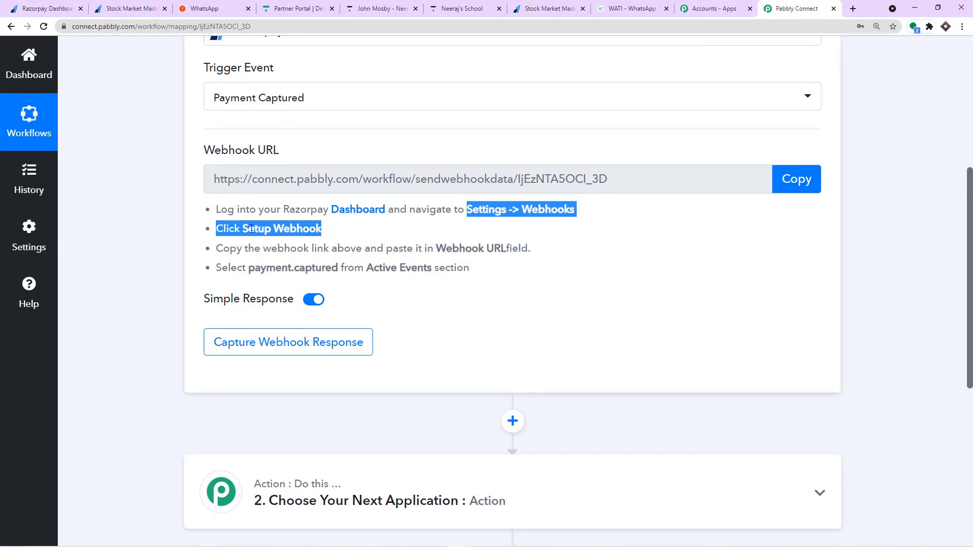
left_click(70, 4)
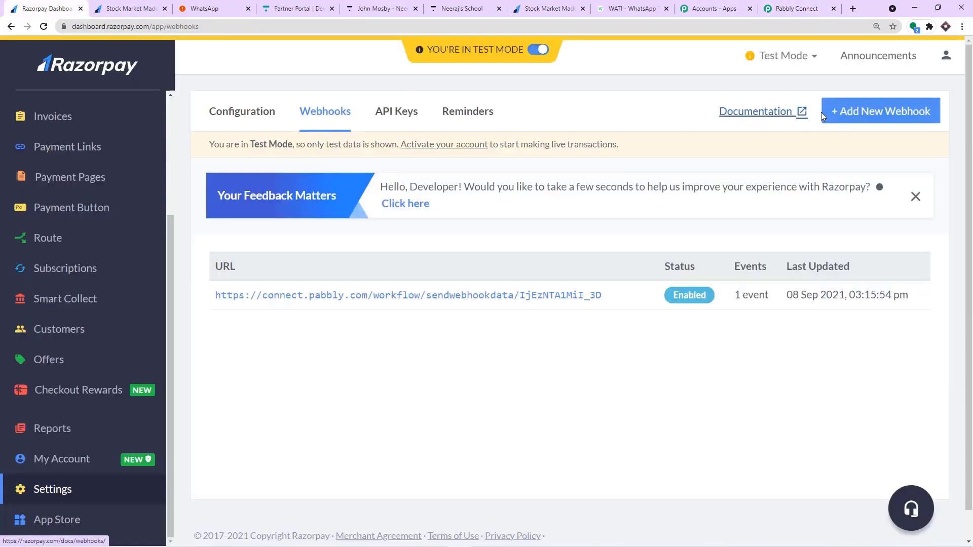
Add a Razorpay webhook with the Pabbly workflow URL, subscribed to payment.captured, and save it.
left_click(851, 113)
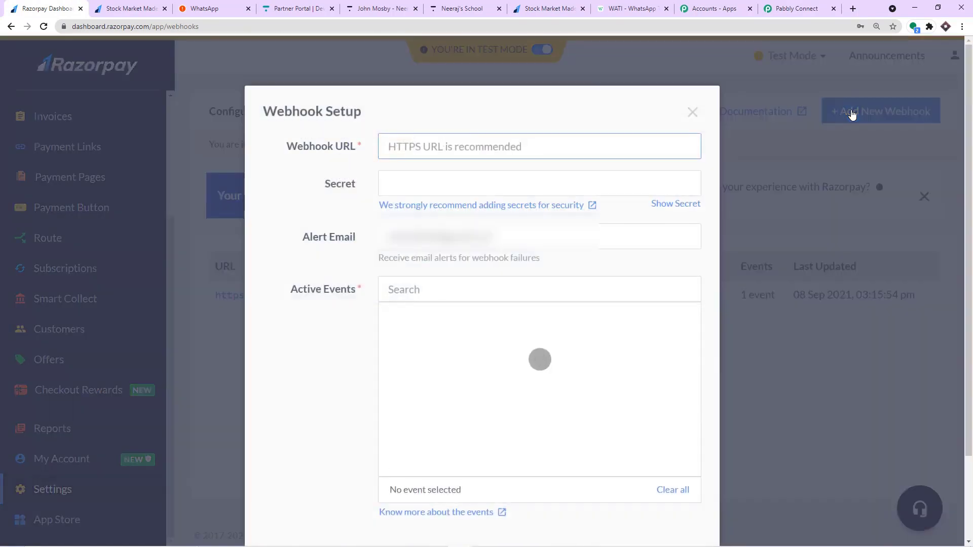
left_click(780, 14)
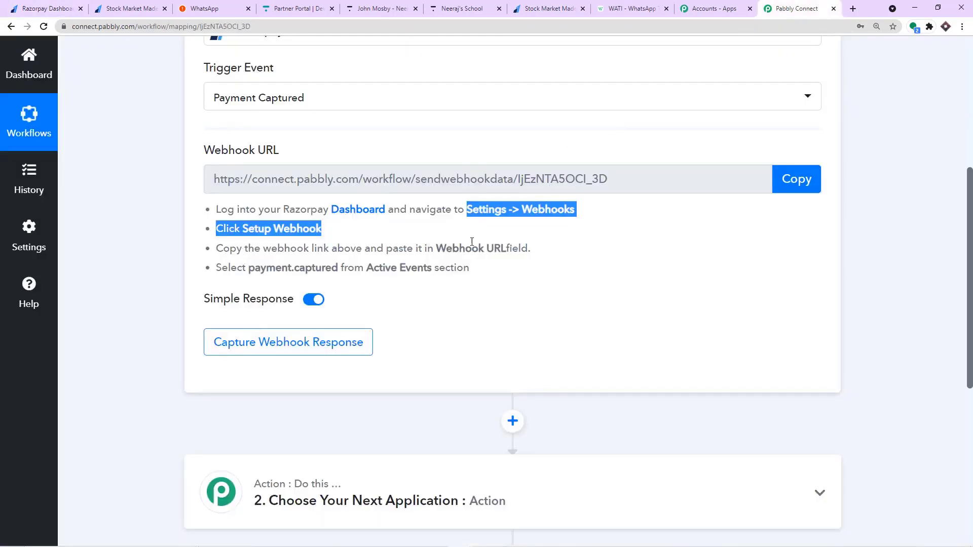
left_click(795, 181)
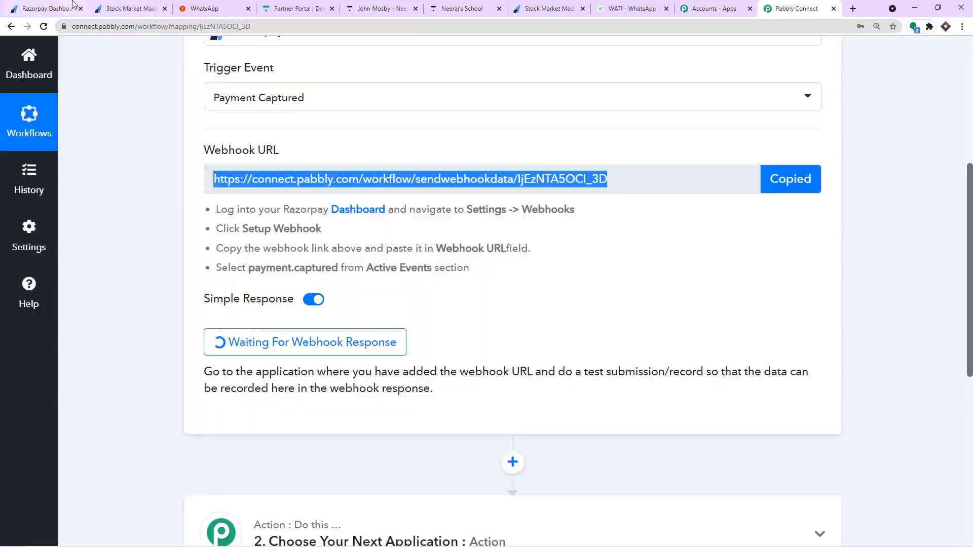
left_click(73, 4)
left_click(405, 146)
right_click(426, 150)
left_click(448, 229)
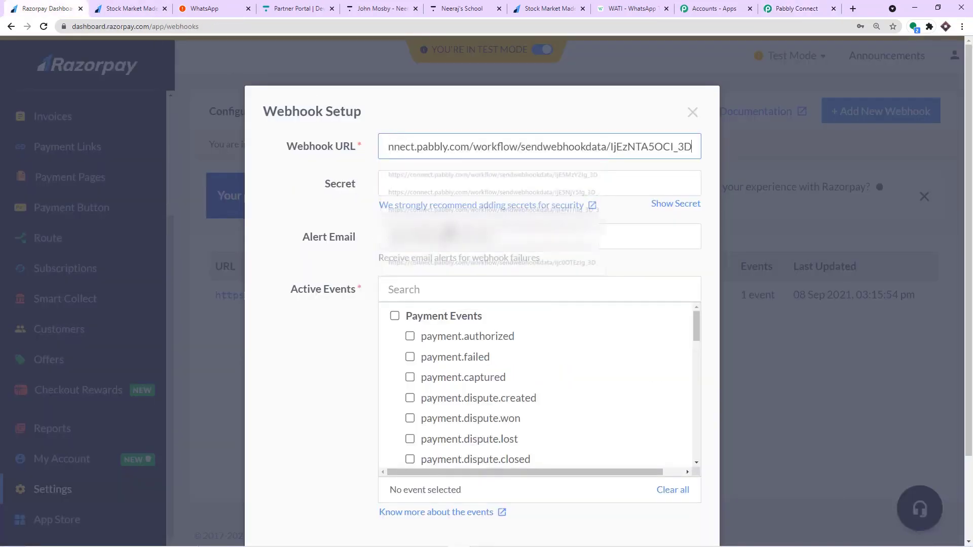
left_click(788, 8)
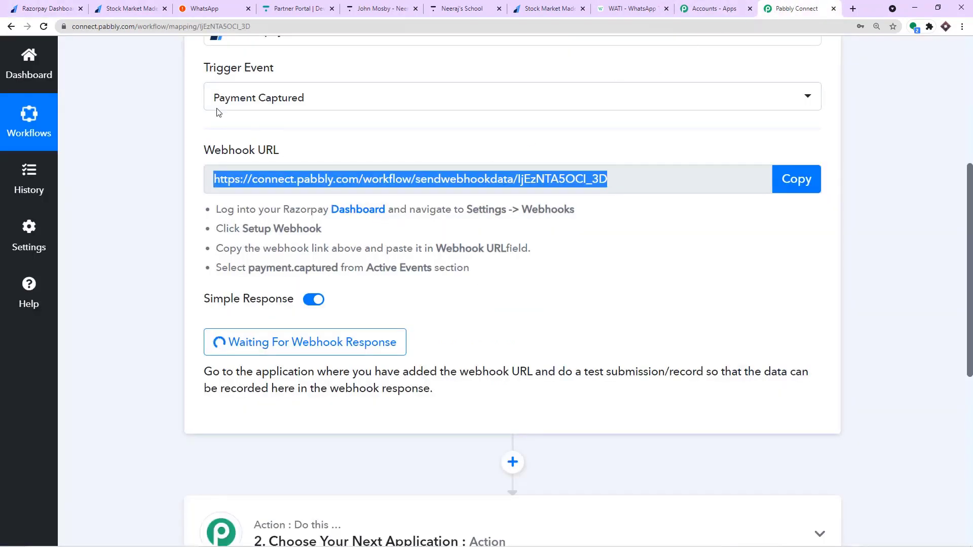
left_click(66, 8)
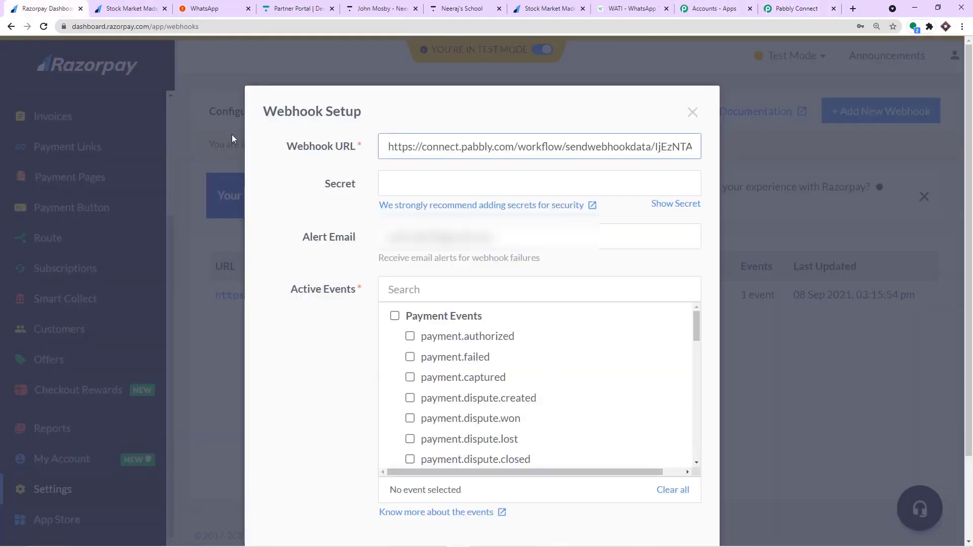
left_click(411, 378)
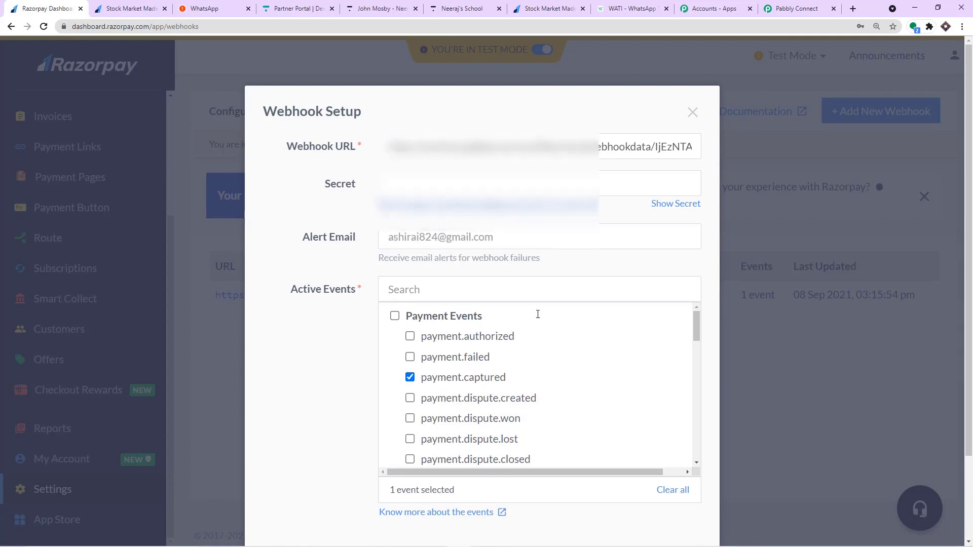
scroll(729, 388, "down", 2)
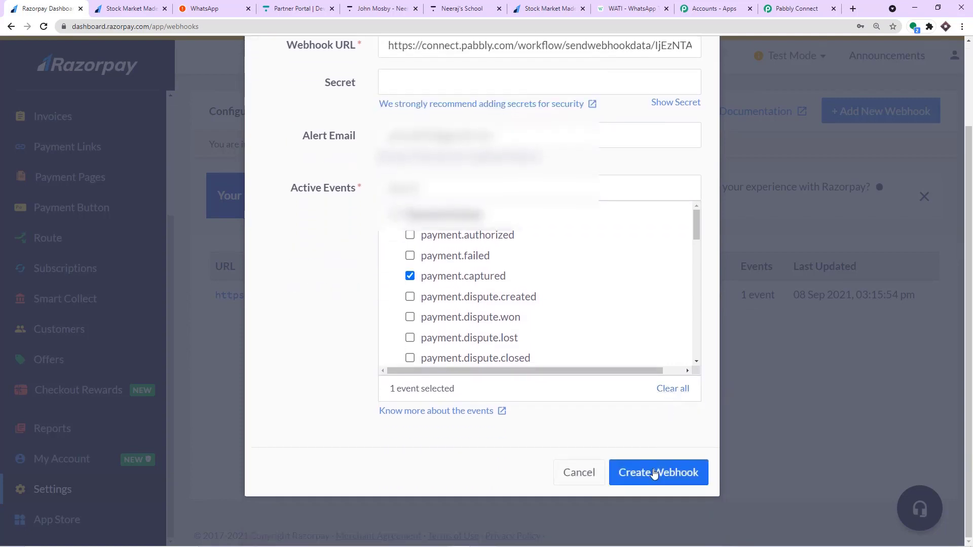
left_click(653, 473)
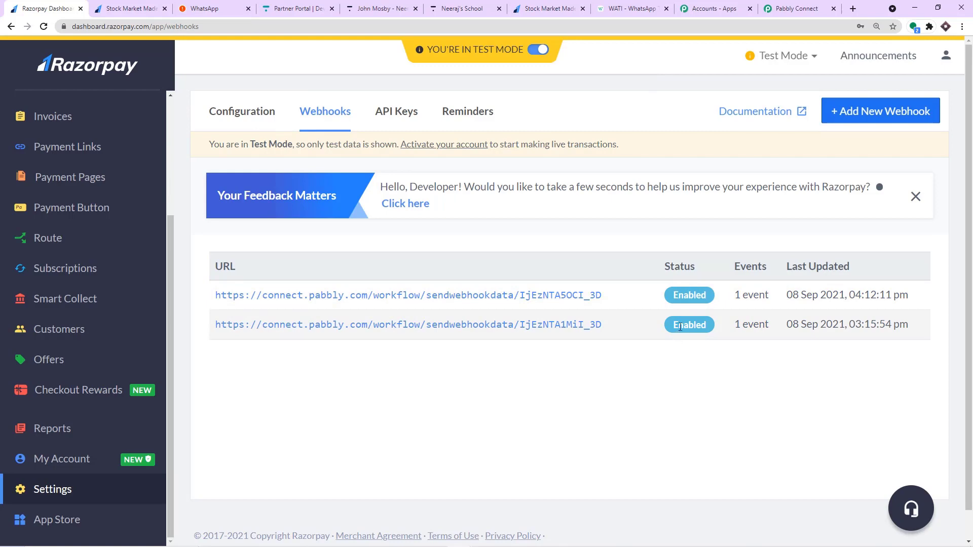
Delete the duplicate older webhook and confirm.
left_click(588, 326)
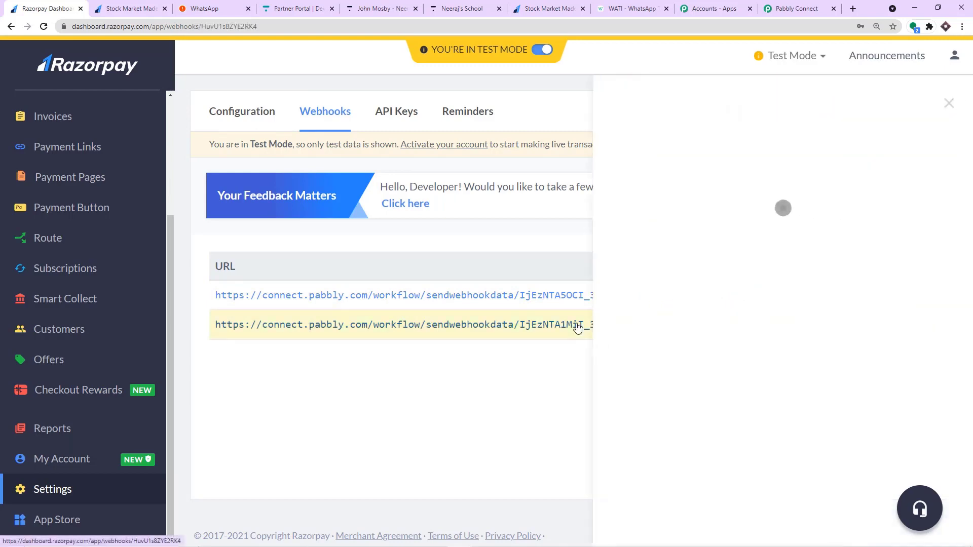
left_click(844, 106)
left_click(572, 264)
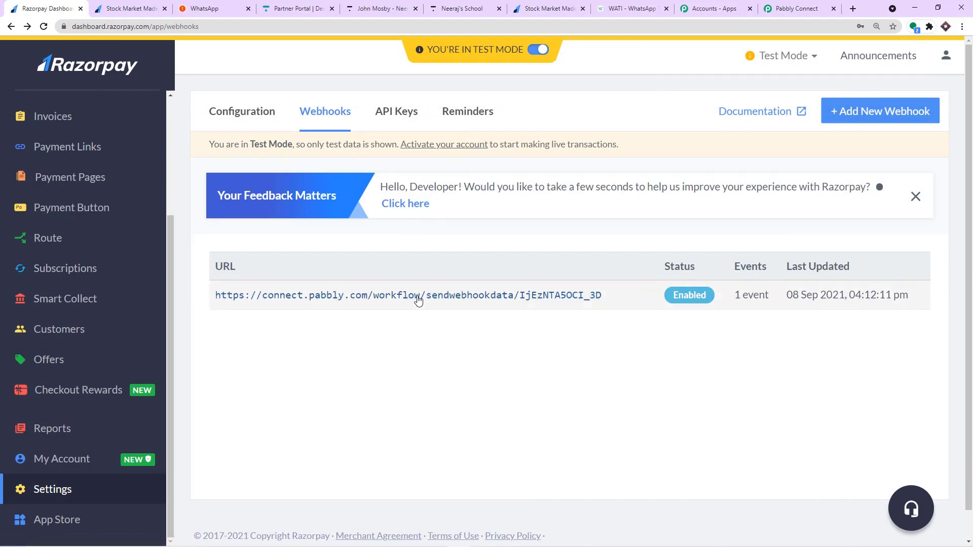
Copy the Stock Market Made Easy Course payment page link and open a new browser tab.
left_click(792, 9)
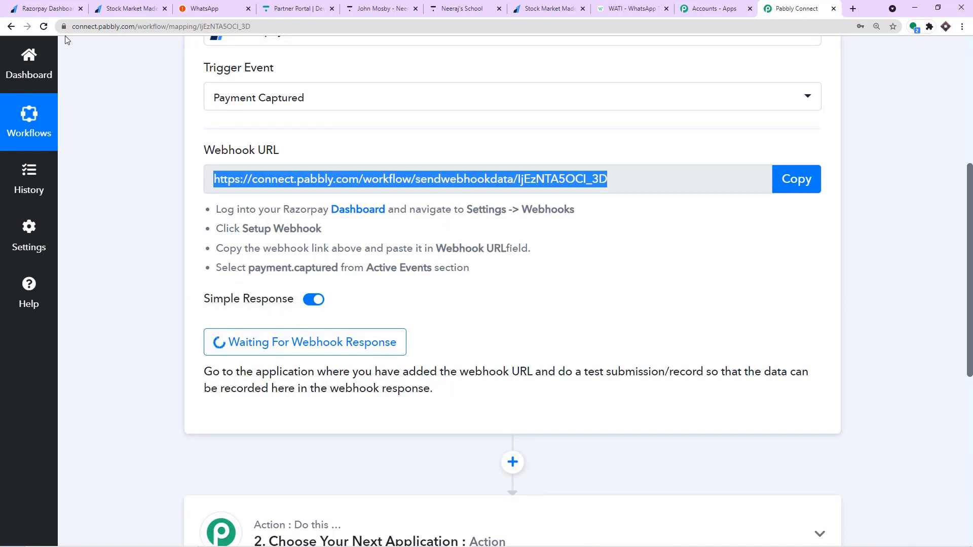
left_click(48, 9)
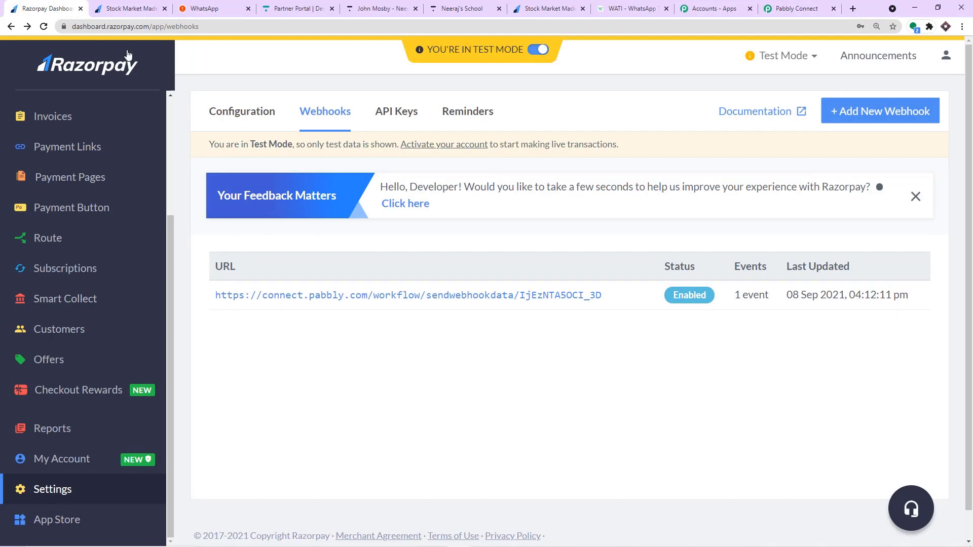
left_click(63, 181)
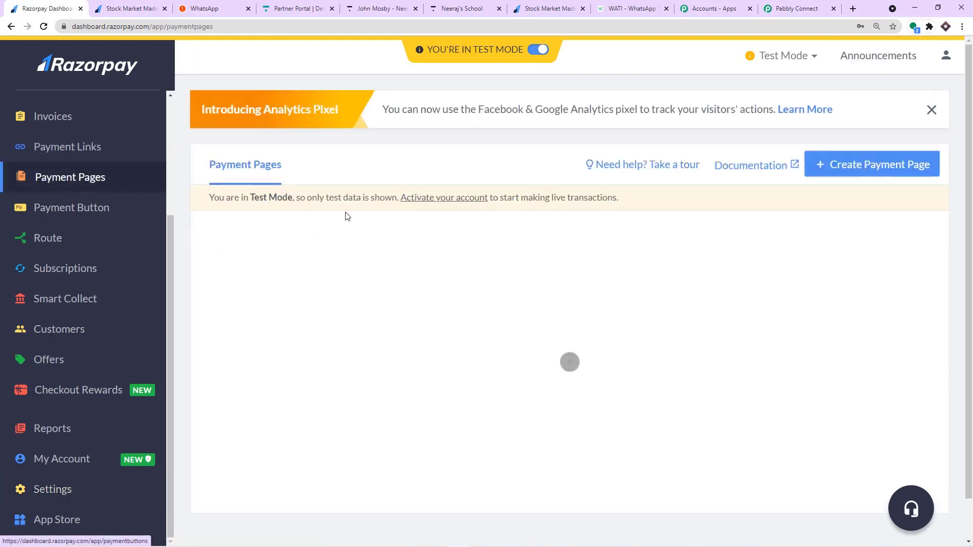
scroll(460, 250, "down", 12)
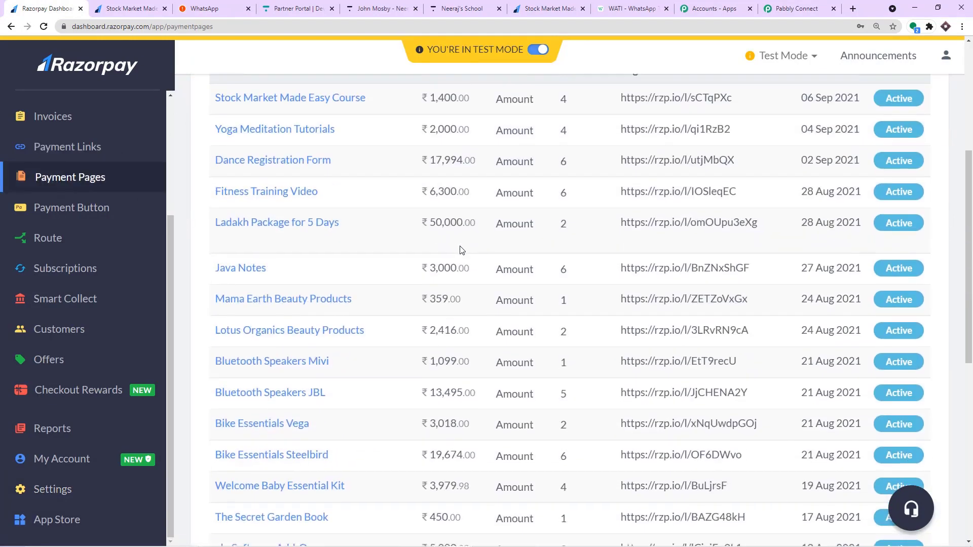
scroll(460, 249, "down", 3)
scroll(460, 249, "up", 12)
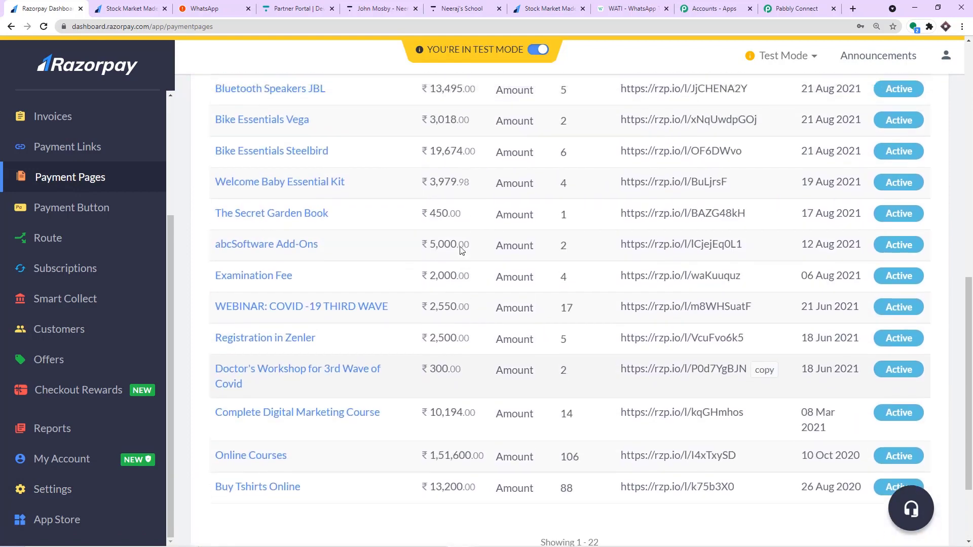
scroll(460, 249, "up", 2)
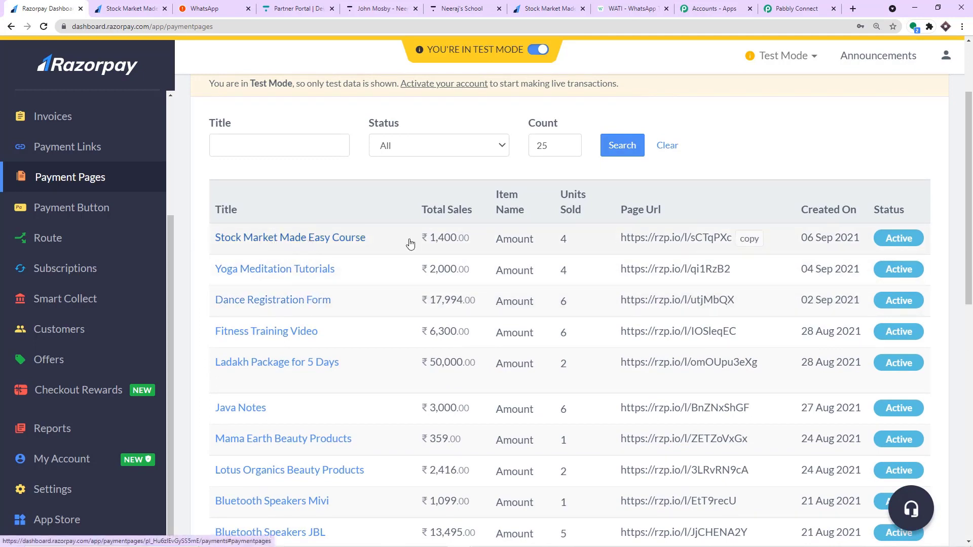
left_click(741, 237)
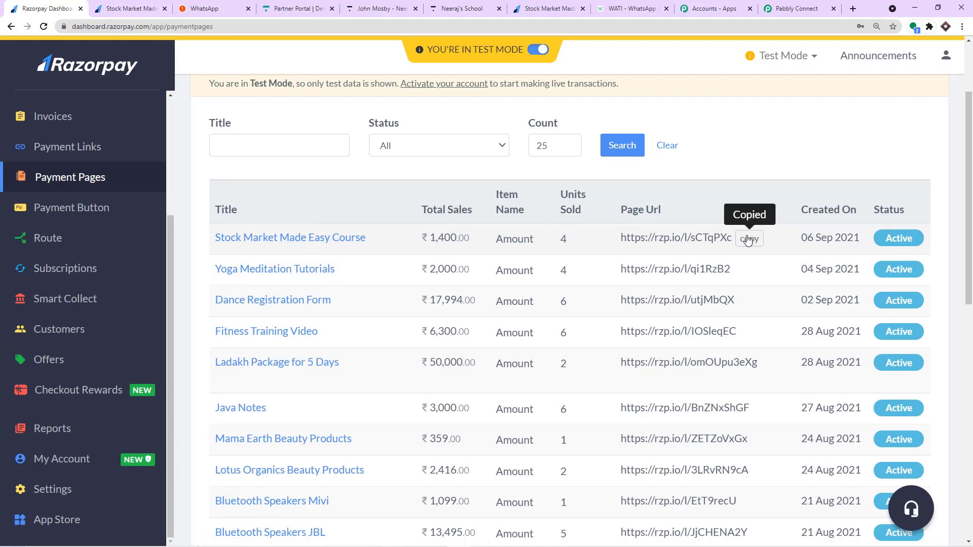
left_click(854, 9)
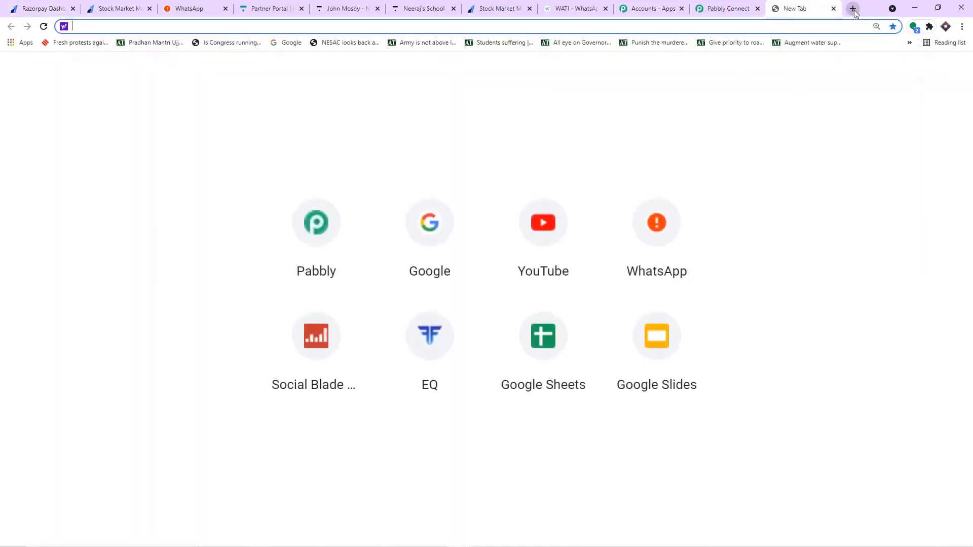
Load the pasted payment page link, autofill the buyer details and edit the email address.
key("ctrl+v")
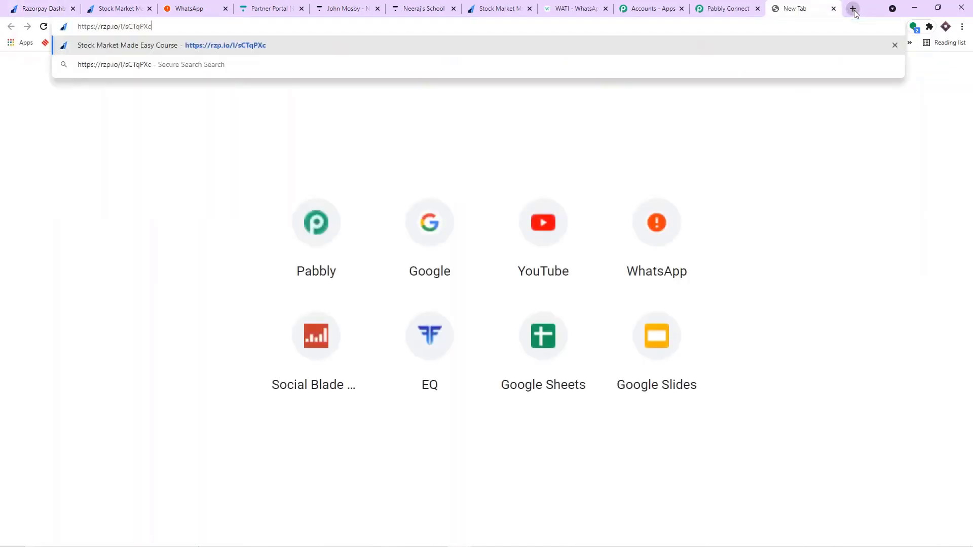
key("Return")
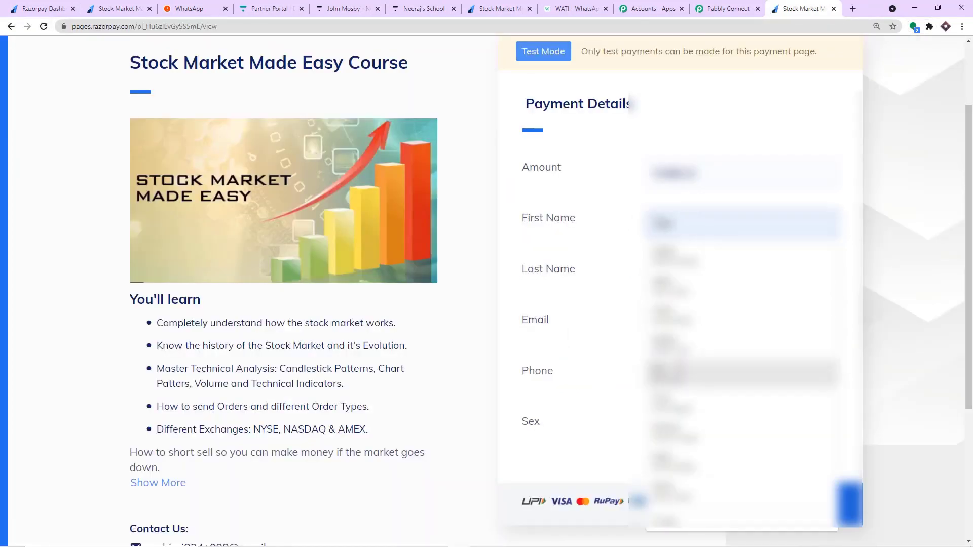
left_click(678, 347)
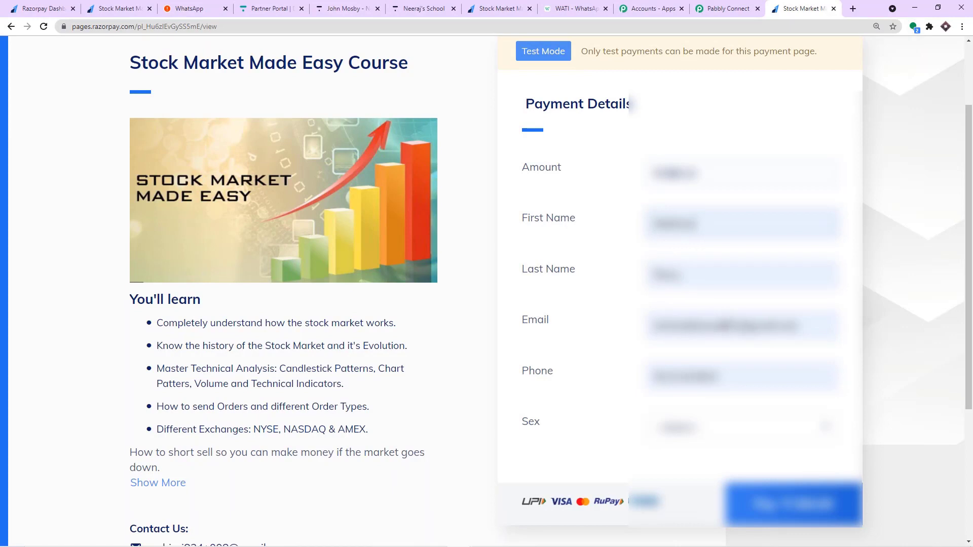
left_click_drag(721, 325, 635, 326)
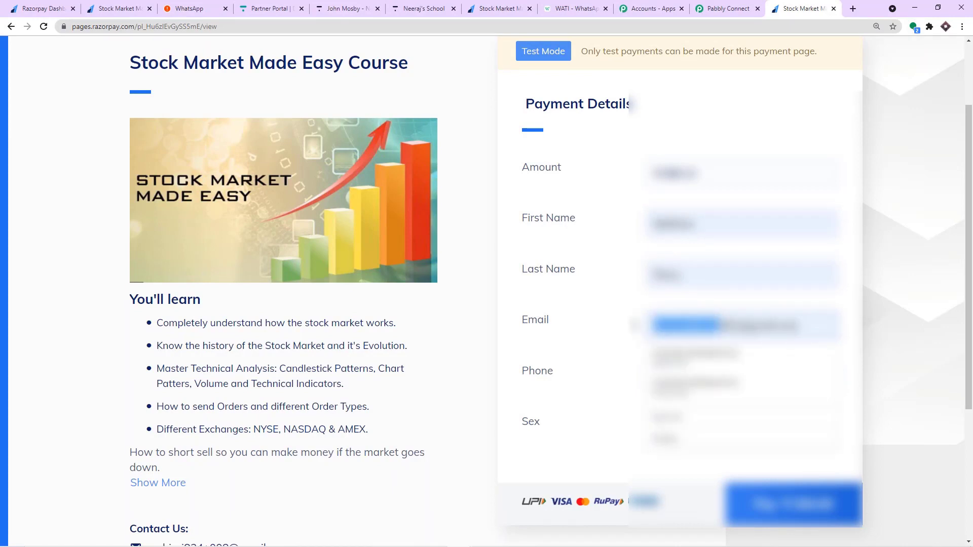
key("BackSpace")
type("mahima")
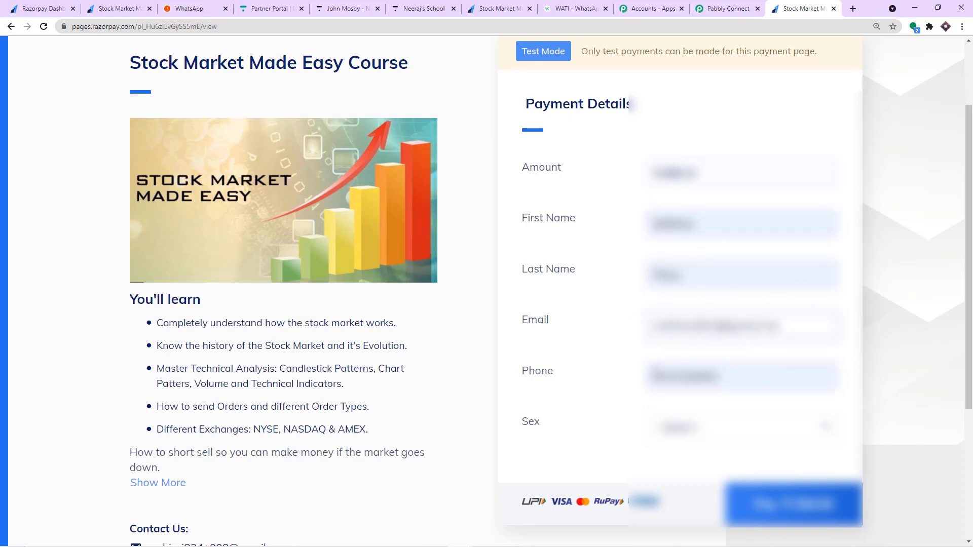
Replace the phone number, choose a Sex option and submit the form for checkout.
left_click_drag(728, 376, 585, 373)
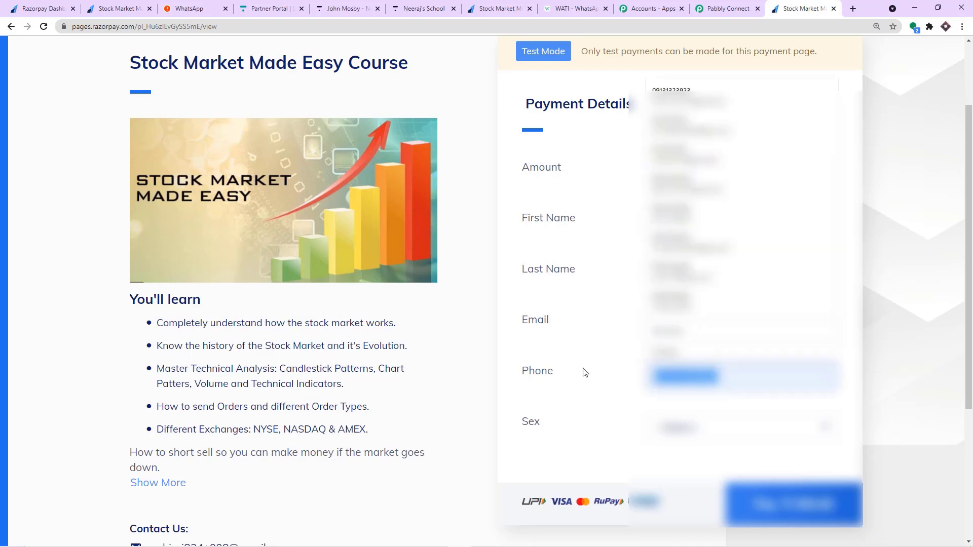
key("BackSpace")
key("ctrl+v")
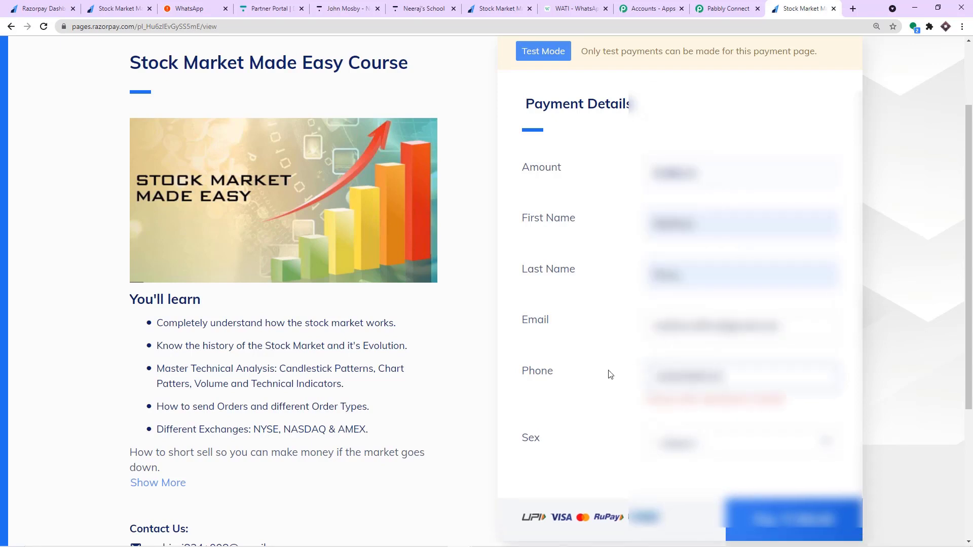
left_click(695, 441)
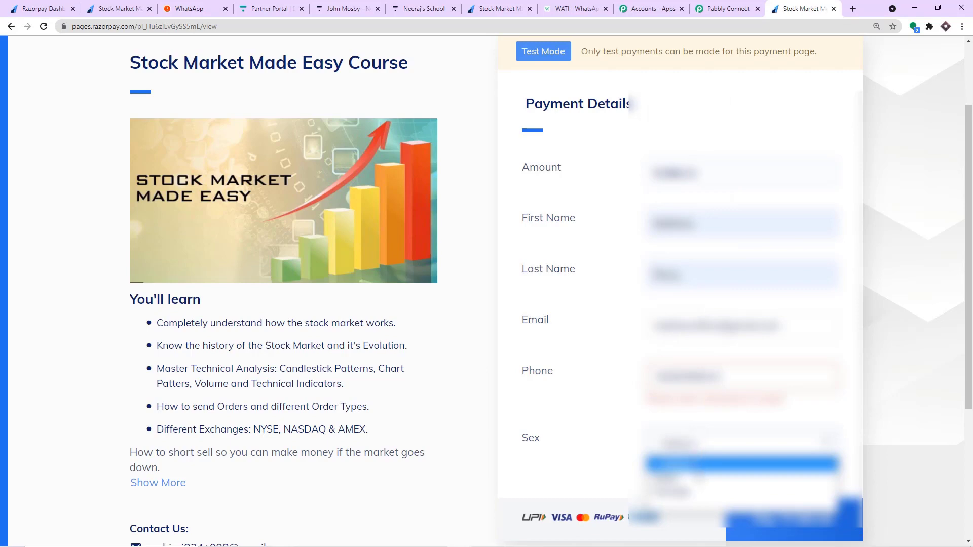
left_click(696, 474)
scroll(672, 430, "down", 2)
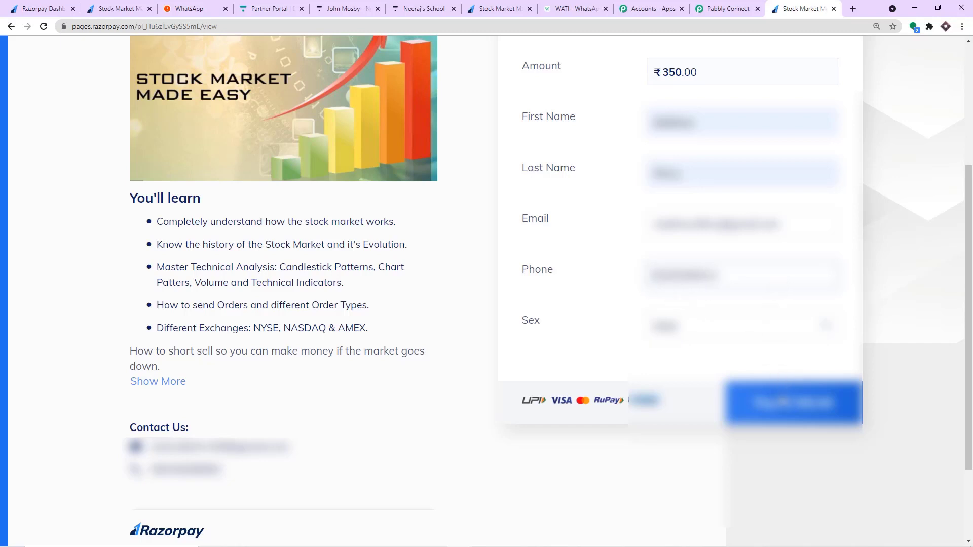
left_click(785, 403)
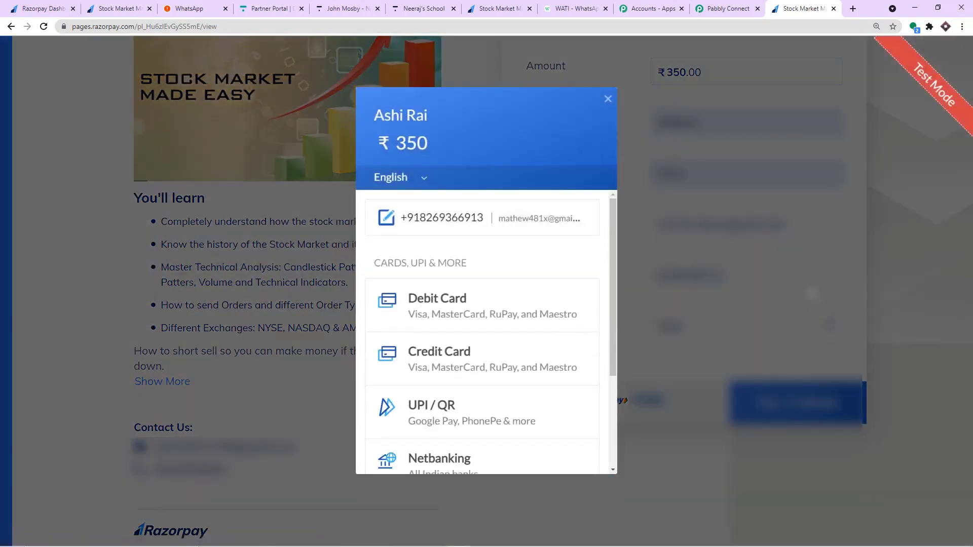
Pay ₹350 by debit card with the test card details and approve it on the demo bank page.
left_click(442, 315)
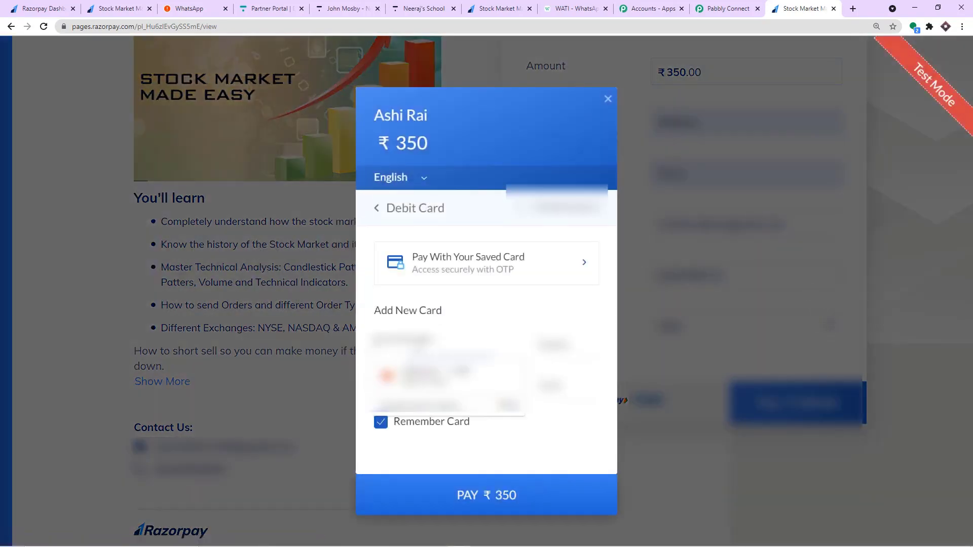
type("41111111")
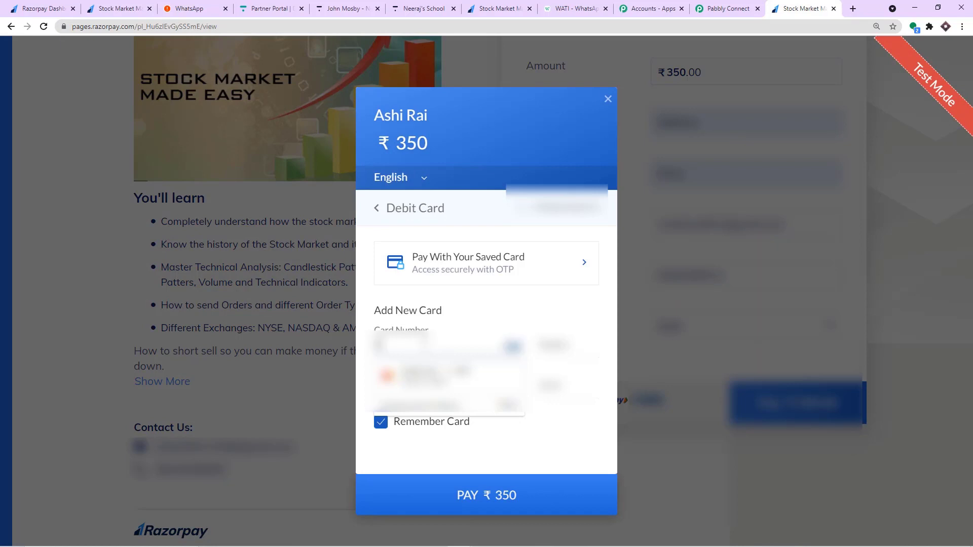
type("11111111")
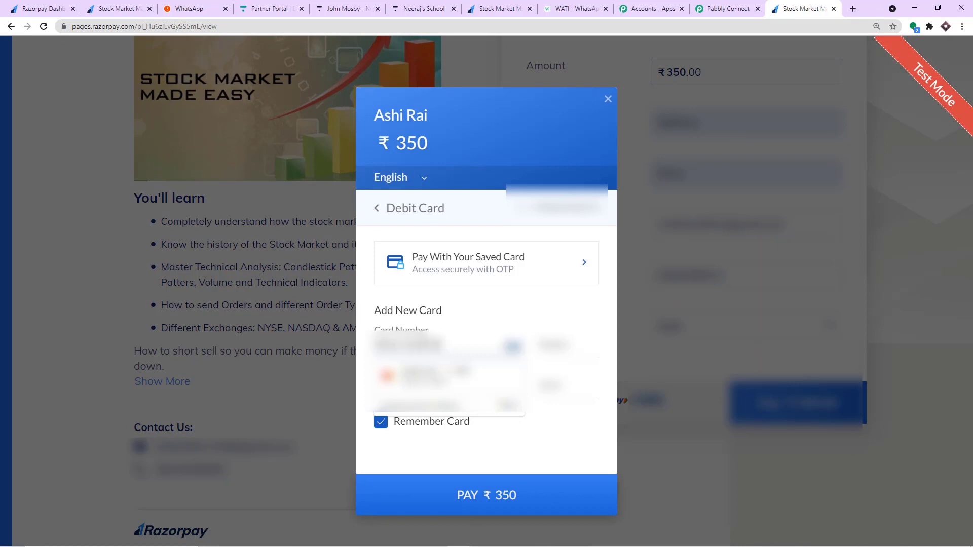
type("12")
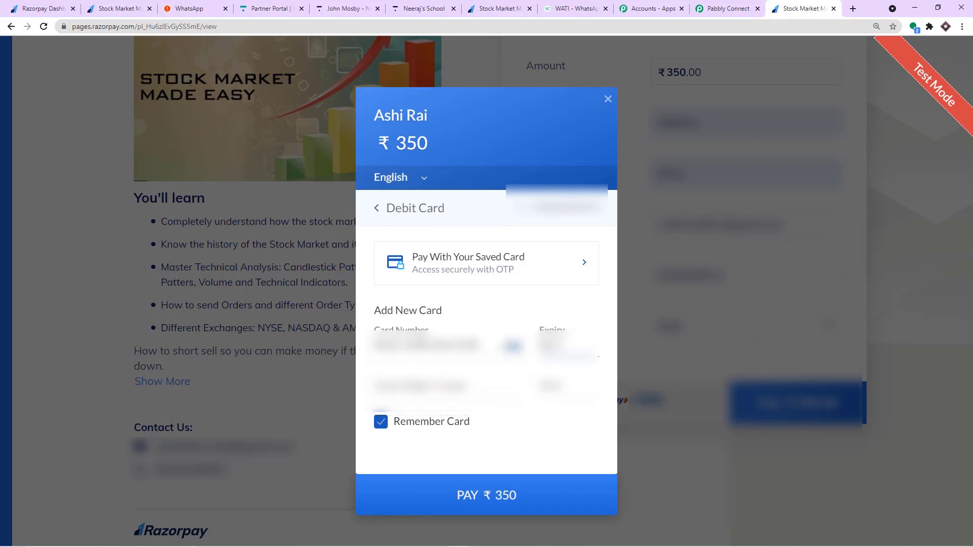
type("25")
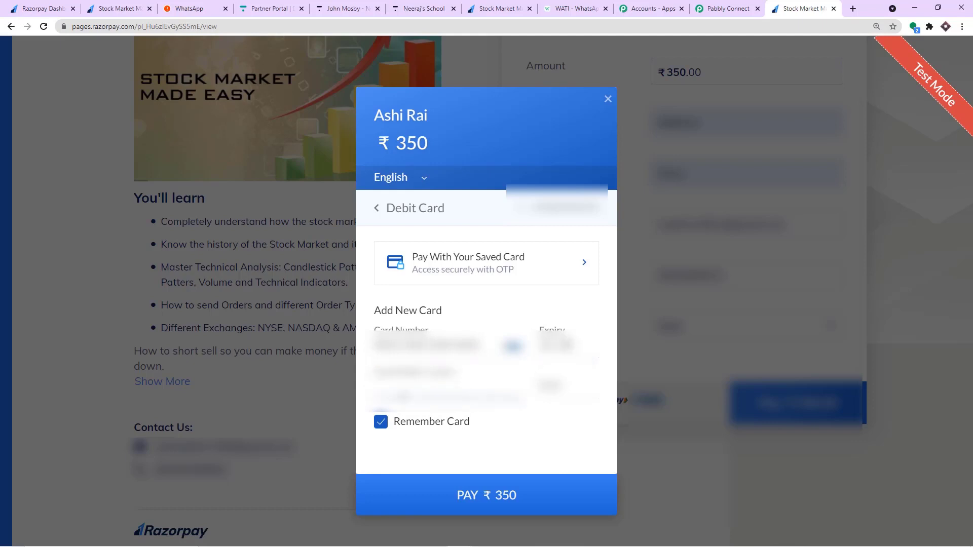
left_click(403, 389)
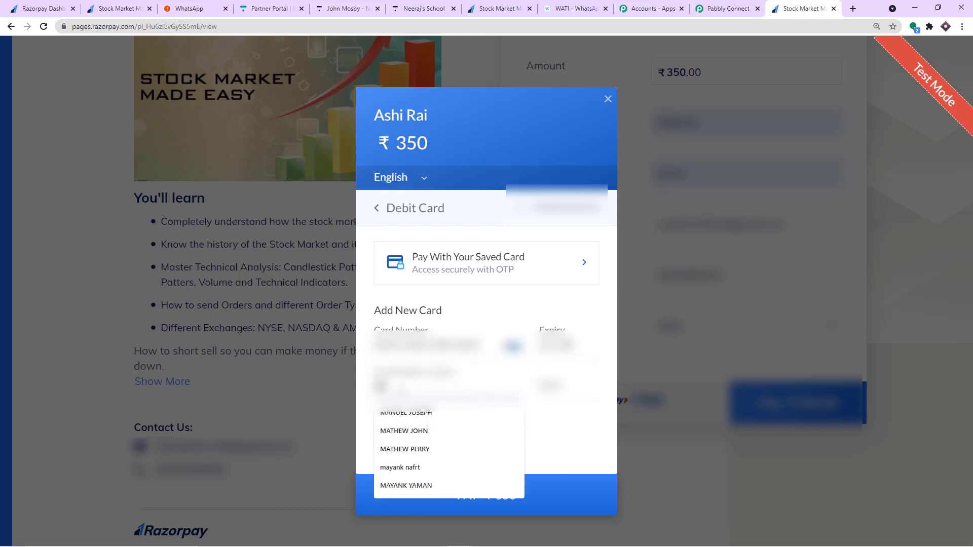
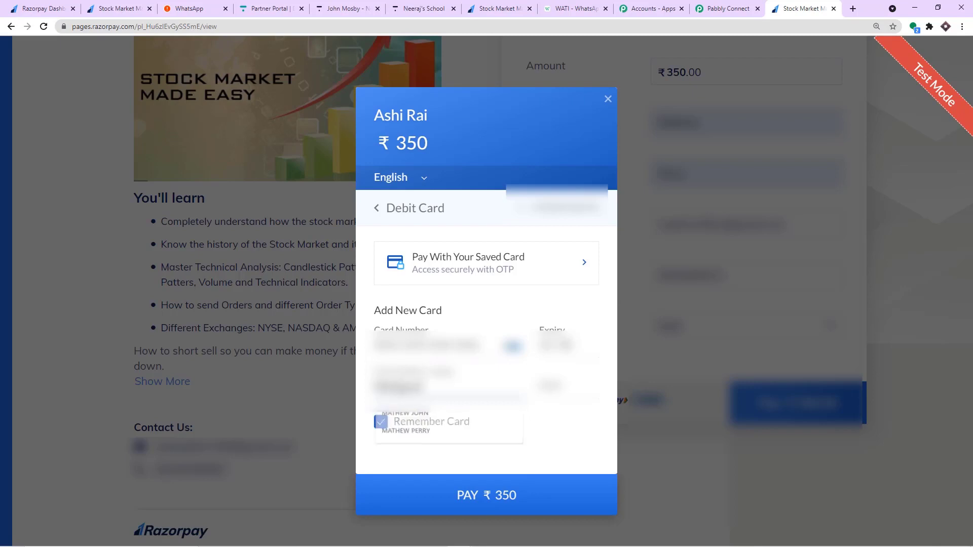
type("pu")
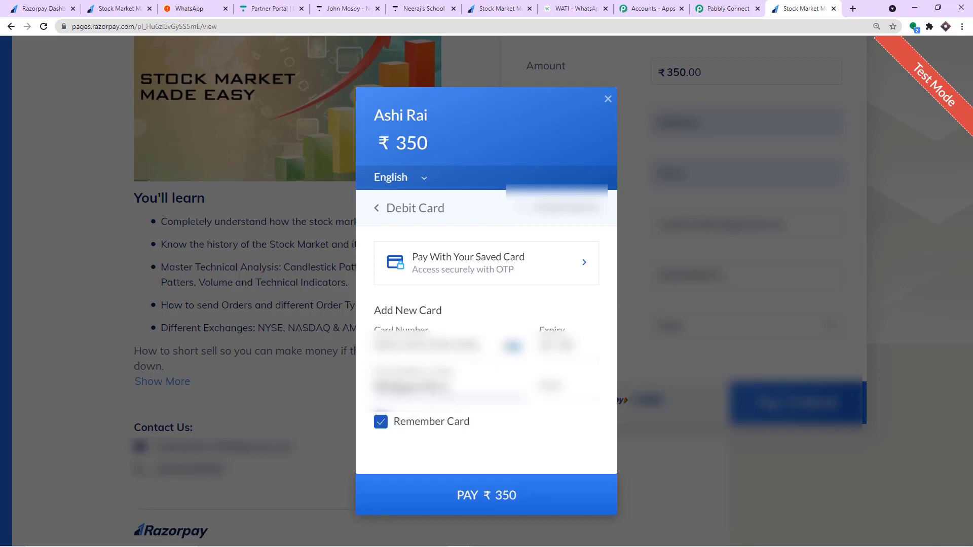
key("BackSpace")
key("Tab")
type("123")
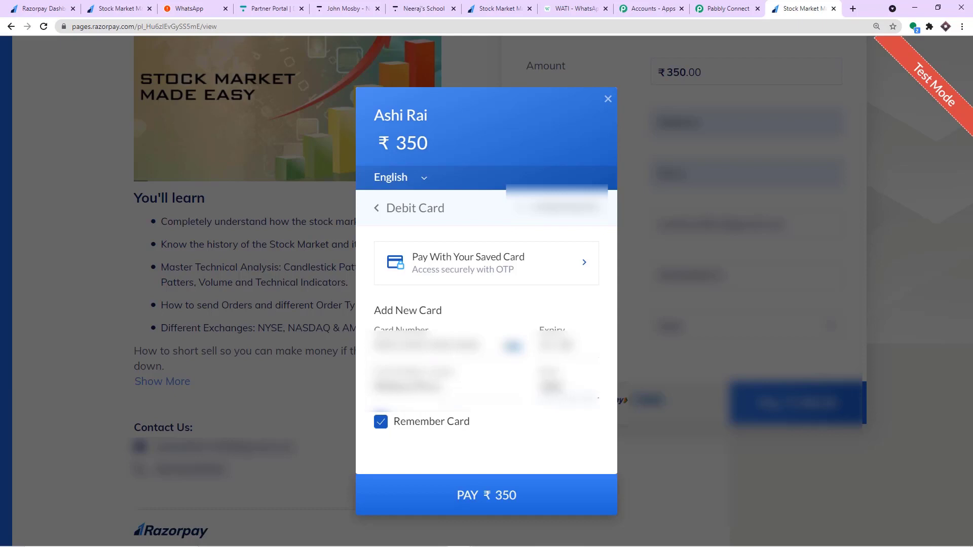
left_click(513, 495)
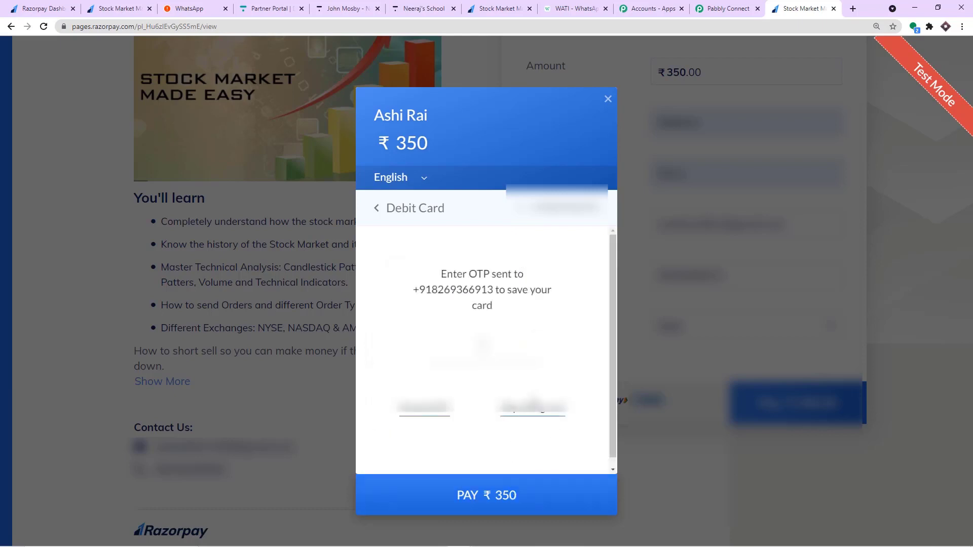
left_click(524, 414)
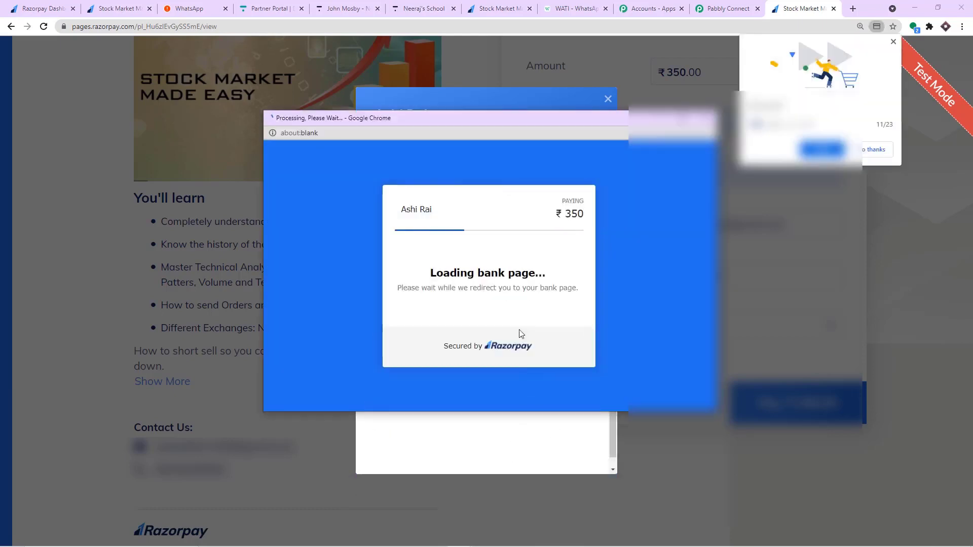
left_click(439, 299)
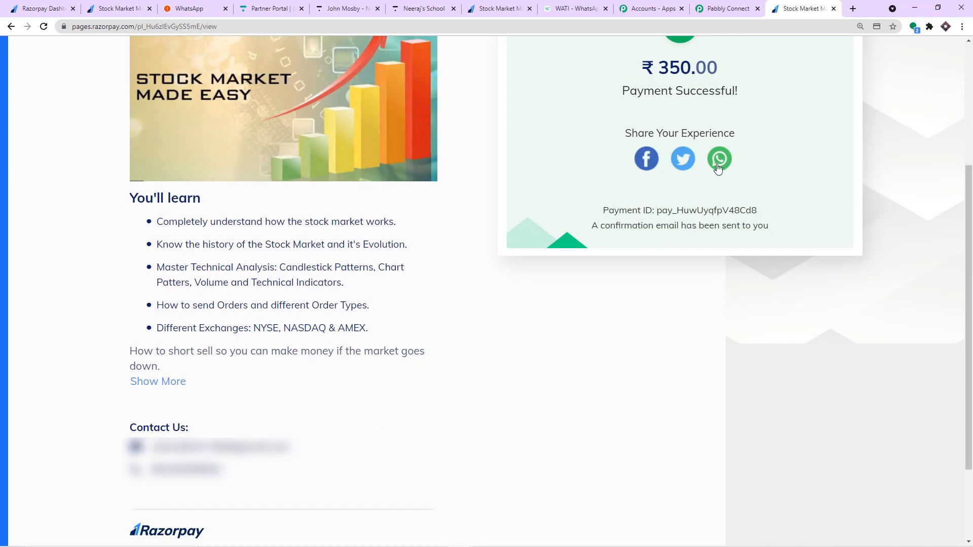
scroll(717, 169, "up", 2)
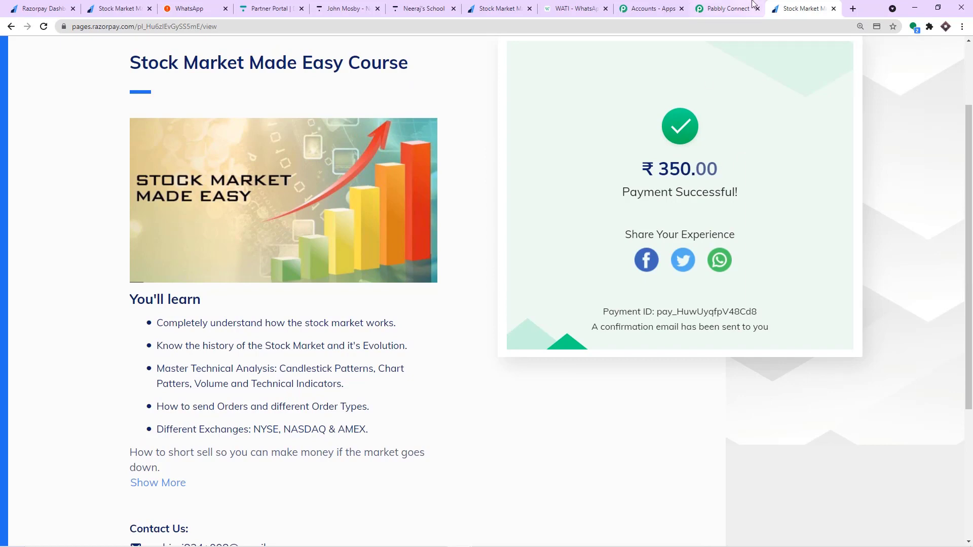
Compare the response amount 35000 against the ₹350.00 shown on the Razorpay confirmation.
left_click(728, 9)
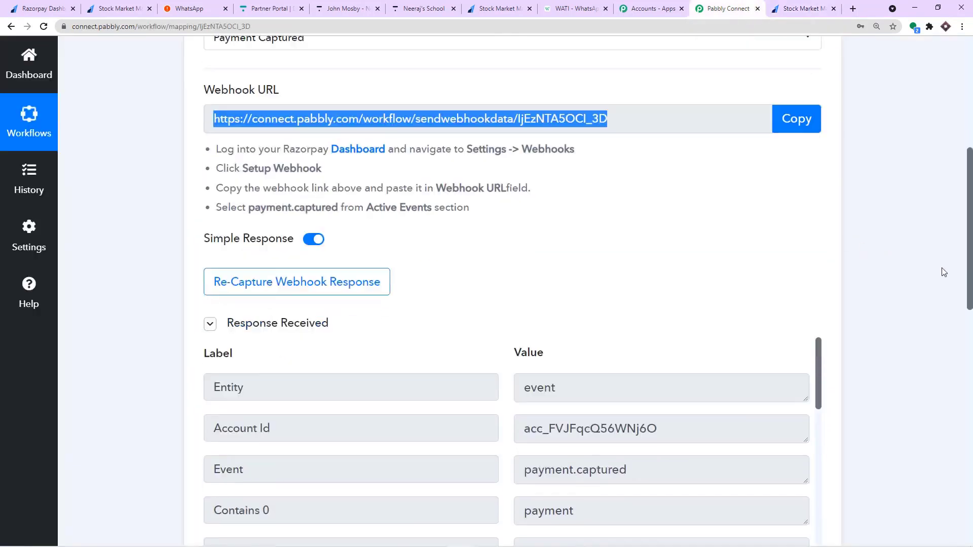
scroll(943, 271, "down", 5)
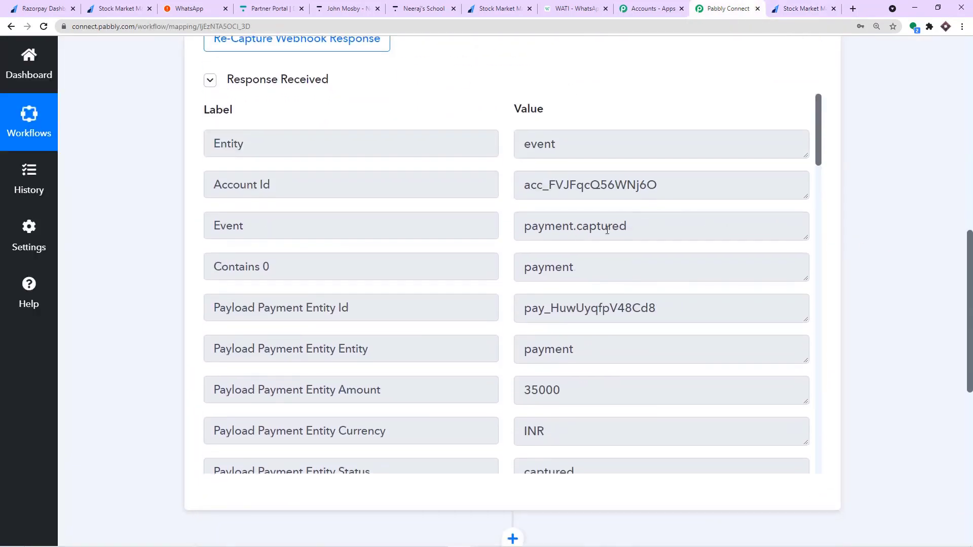
scroll(528, 276, "down", 3)
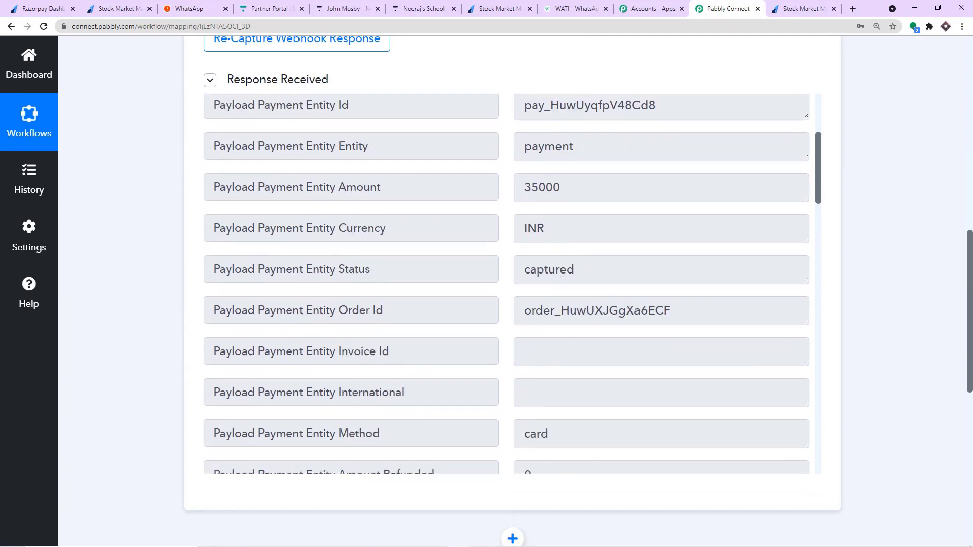
double_click(565, 189)
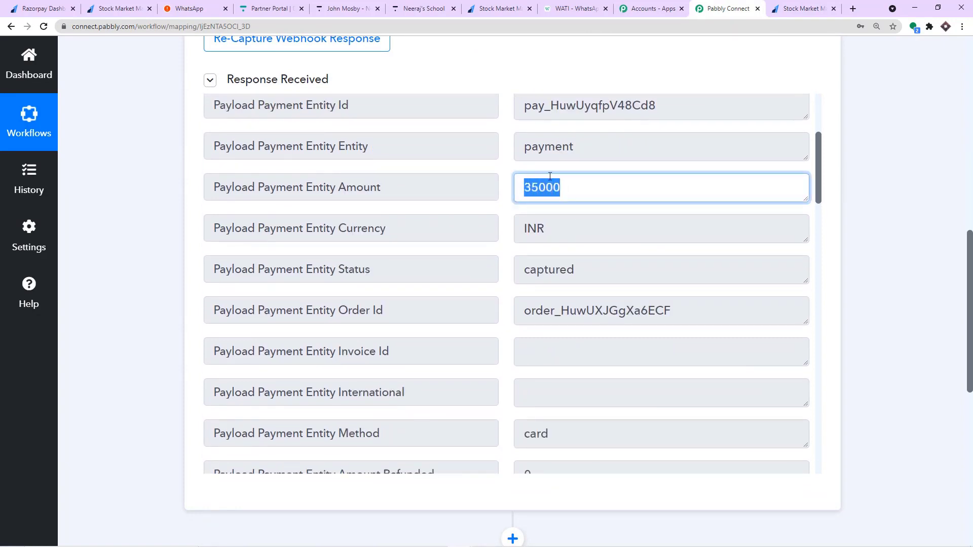
left_click(772, 7)
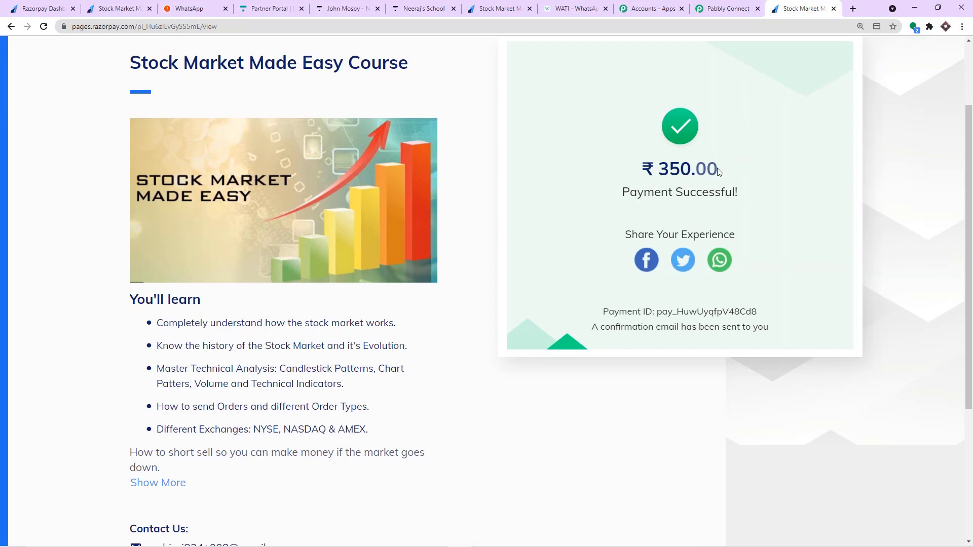
left_click(742, 6)
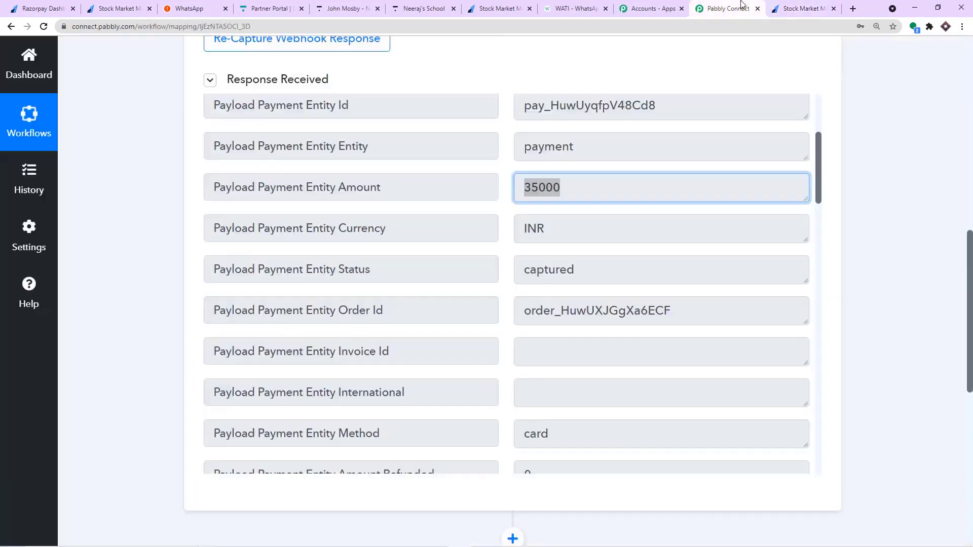
left_click(547, 188)
left_click_drag(548, 188, 559, 187)
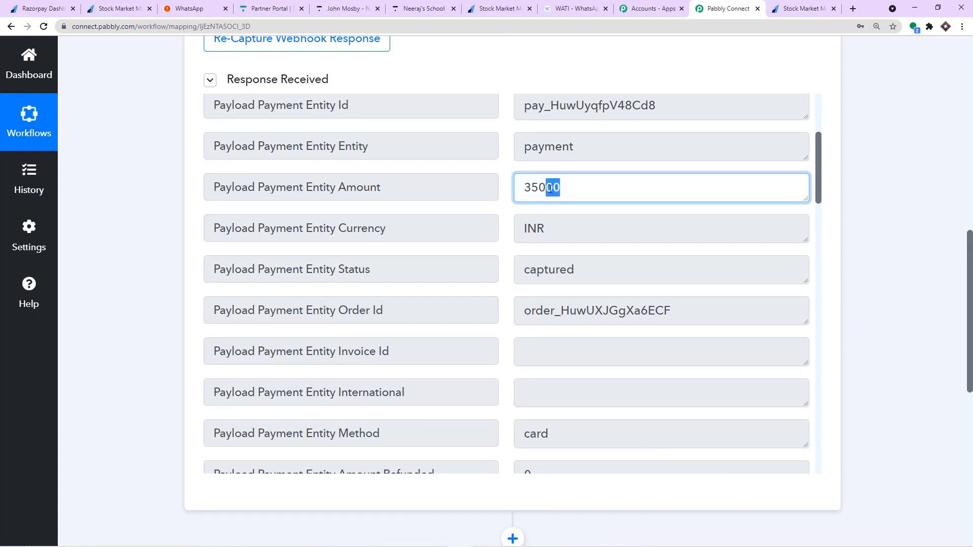
left_click_drag(522, 187, 573, 184)
Review the customer's name, email and phone values in the Razorpay response.
scroll(572, 231, "down", 10)
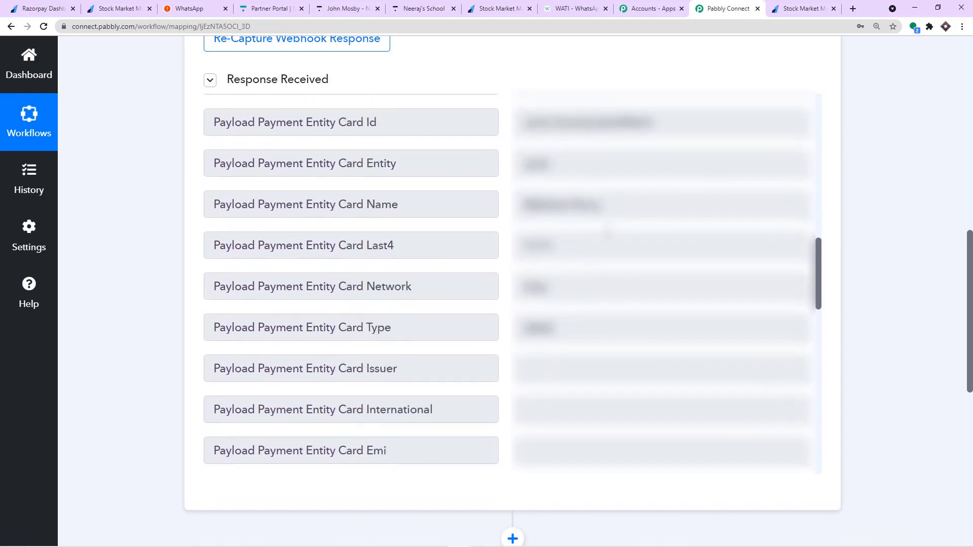
scroll(608, 237, "down", 10)
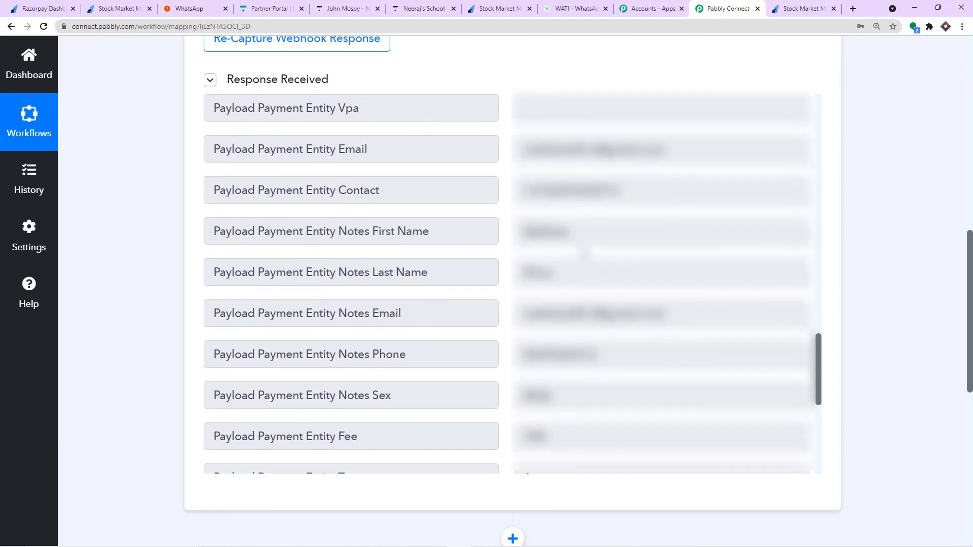
double_click(557, 231)
left_click_drag(573, 271, 507, 272)
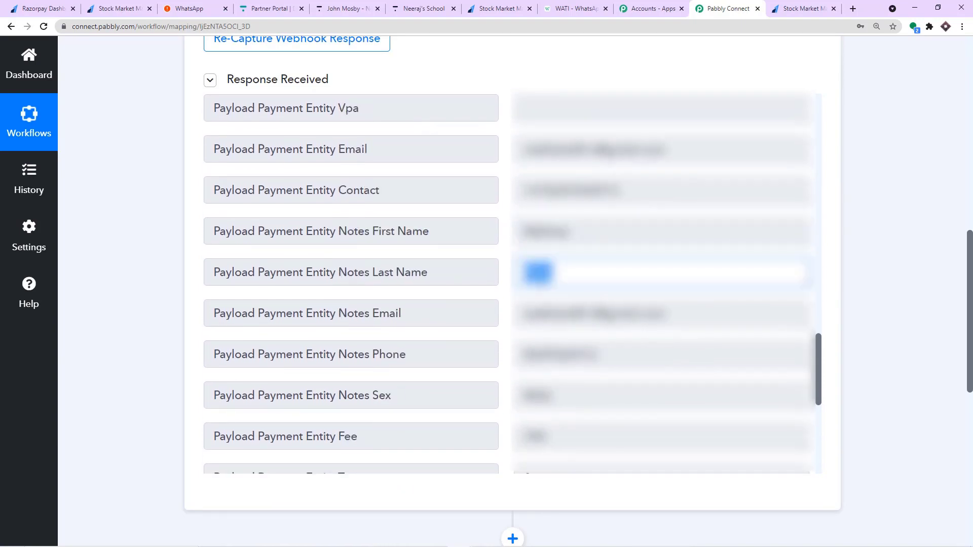
scroll(628, 291, "down", 1)
left_click_drag(687, 263, 489, 264)
left_click_drag(615, 304, 492, 306)
scroll(511, 284, "down", 1)
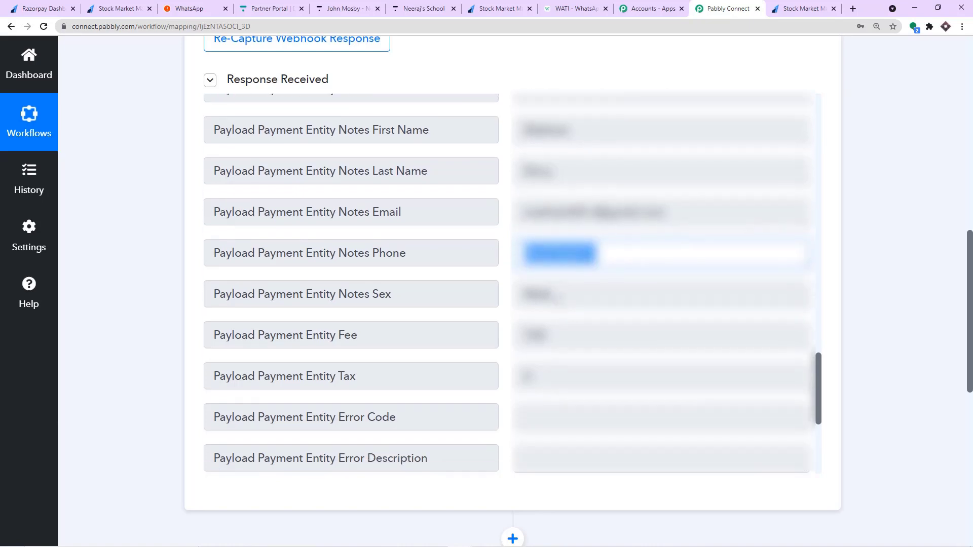
scroll(566, 287, "down", 3)
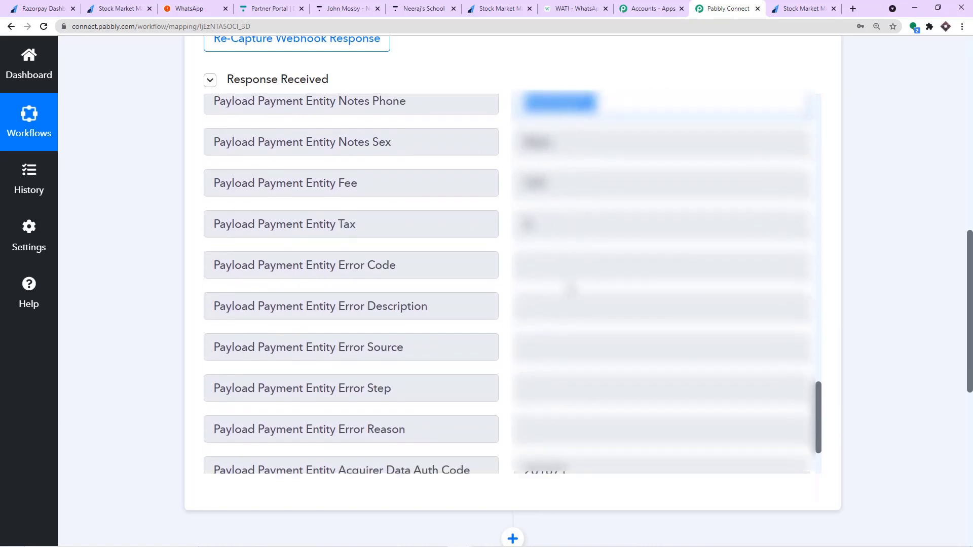
scroll(569, 289, "up", 18)
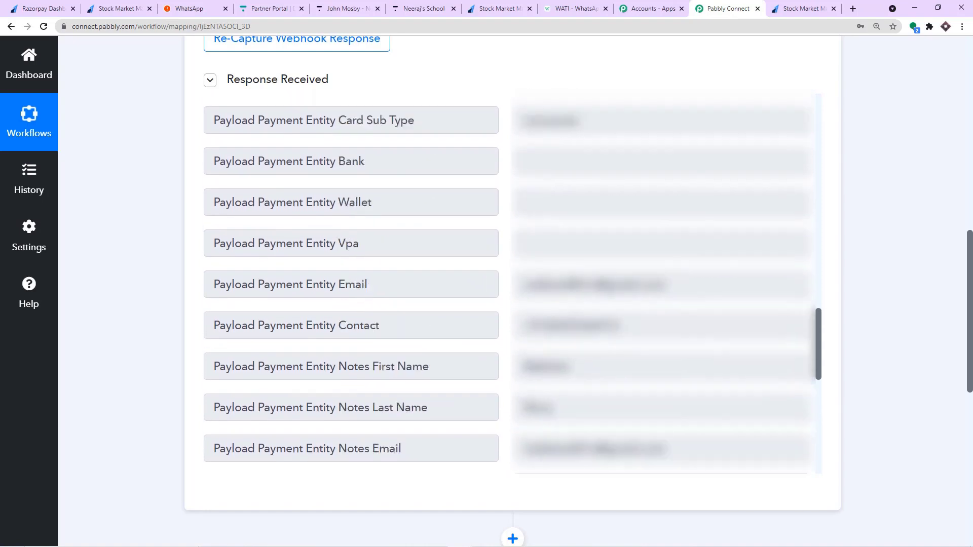
scroll(571, 278, "up", 9)
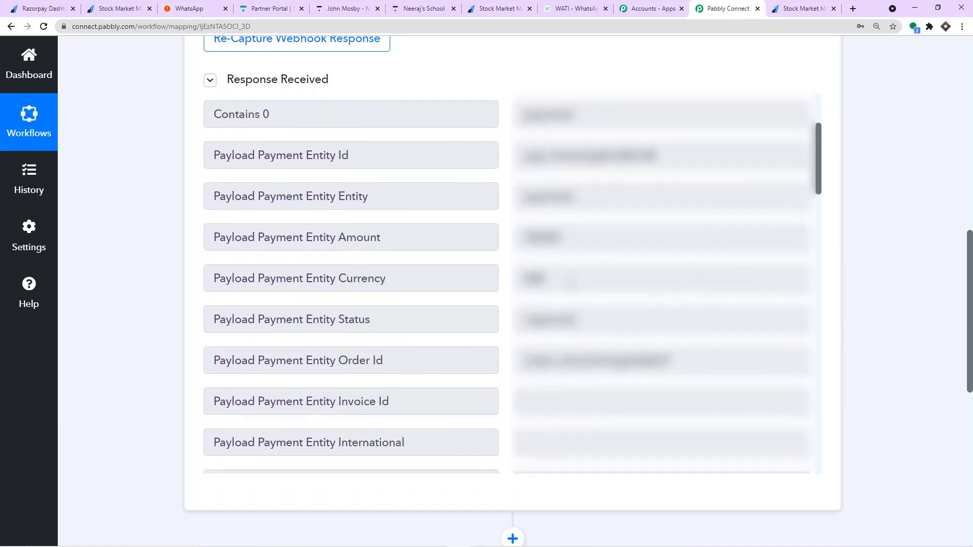
left_click_drag(563, 239, 509, 237)
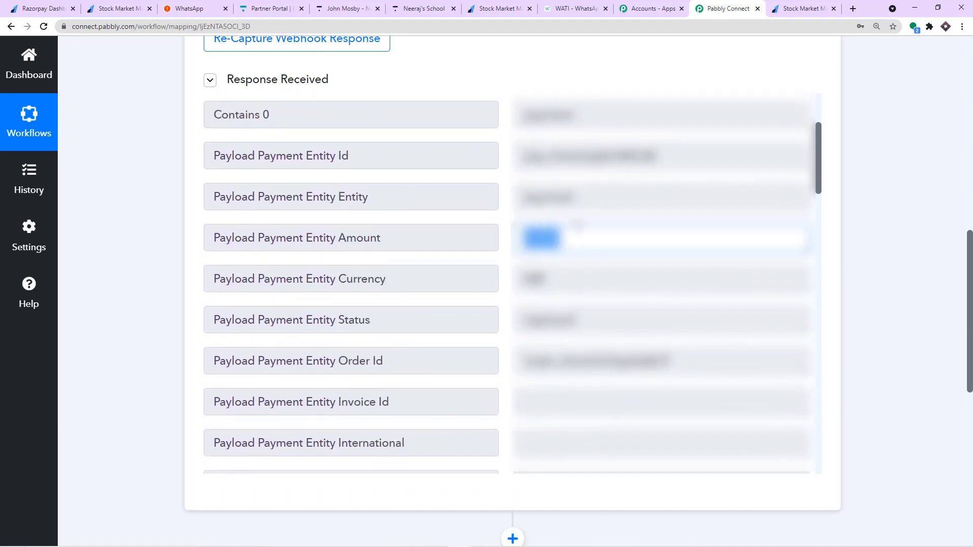
Recheck the amount's trailing 00 against Razorpay and scroll to the empty action step.
left_click(797, 8)
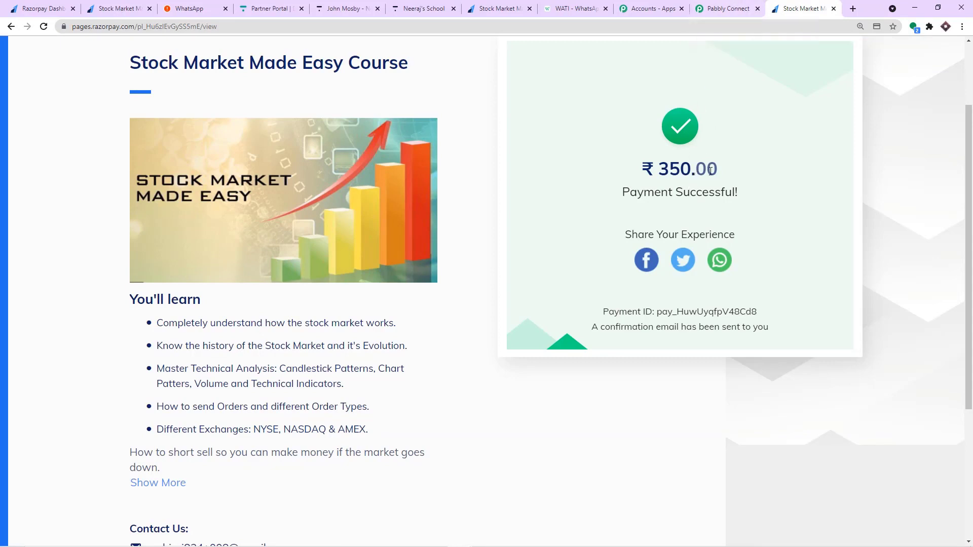
left_click(734, 7)
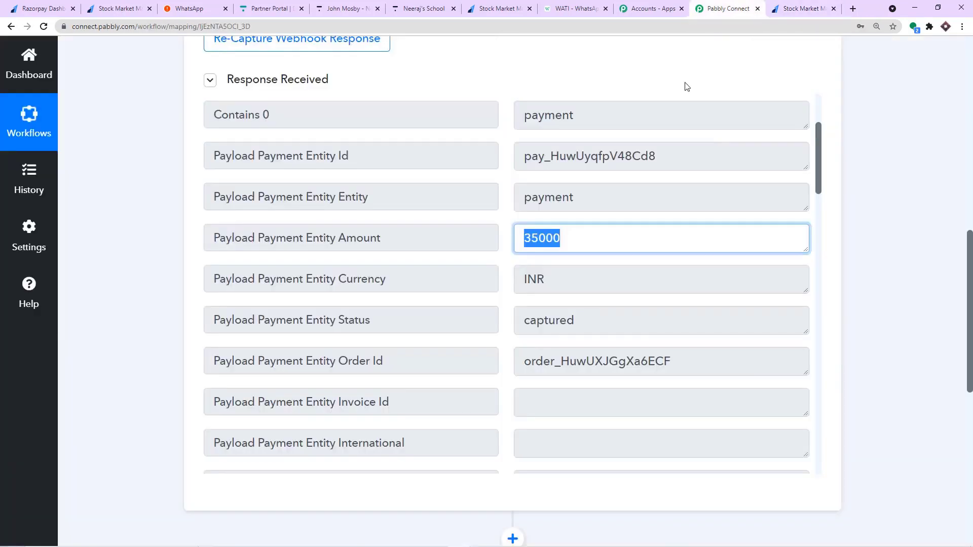
left_click(549, 234)
left_click_drag(549, 234, 560, 234)
scroll(845, 250, "down", 1)
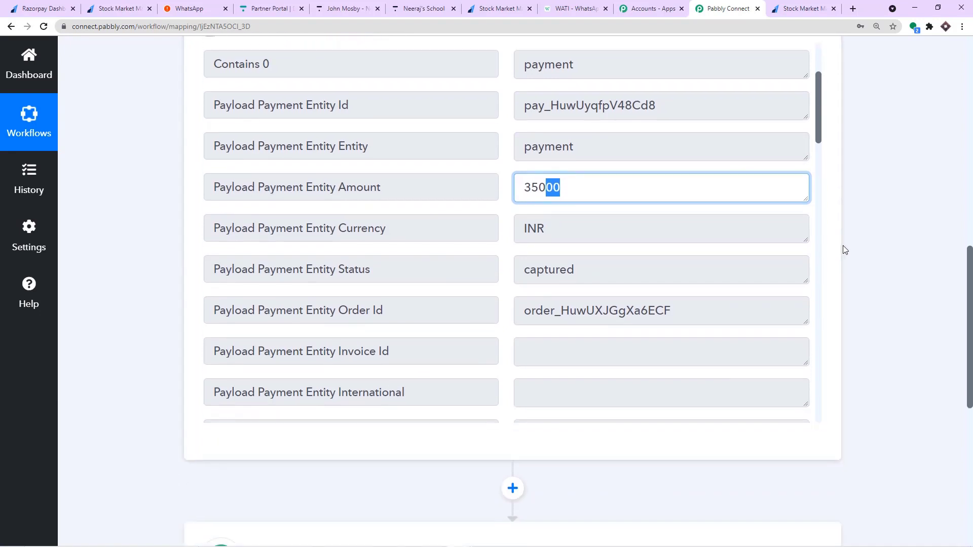
scroll(843, 246, "down", 7)
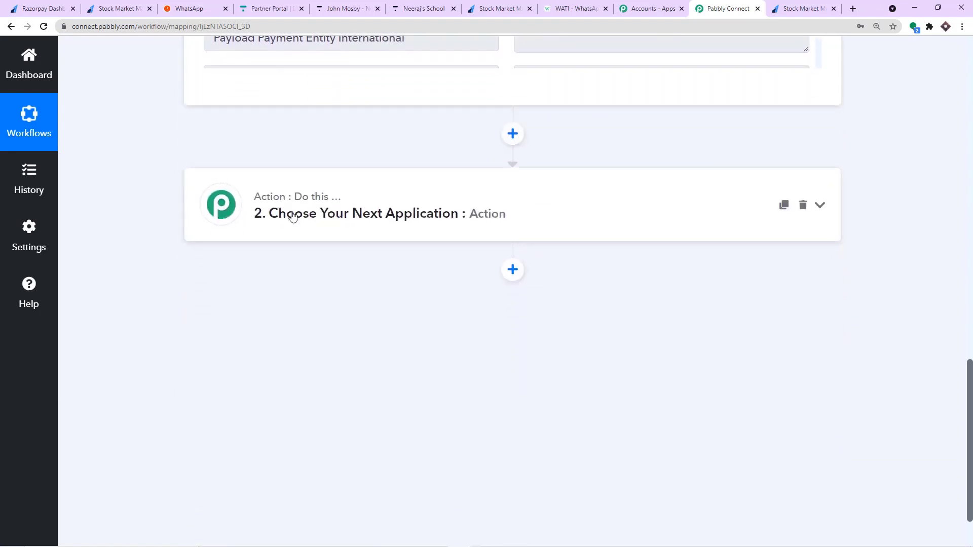
Set the second action's app to Number Formatter by Pabbly, found by searching 'num'.
left_click(369, 217)
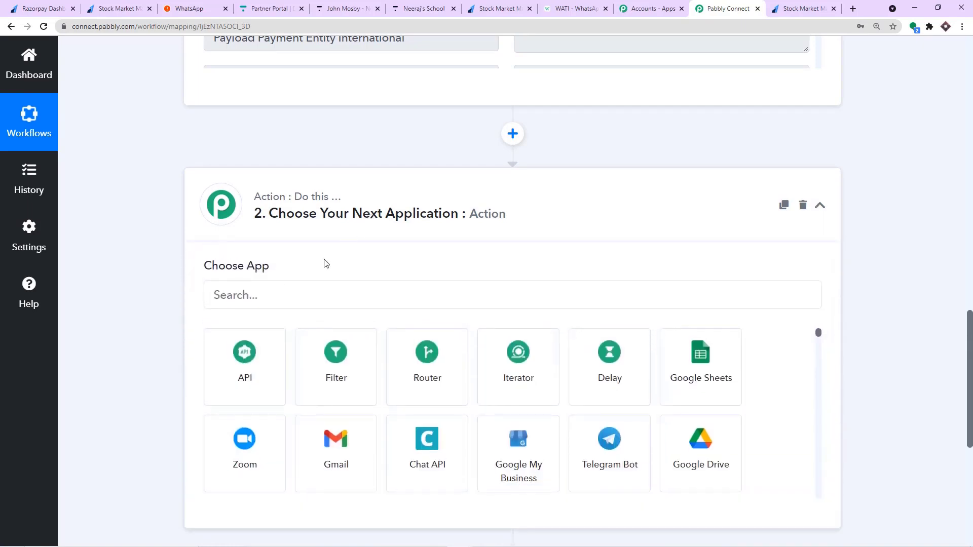
scroll(300, 282, "down", 1)
left_click(298, 242)
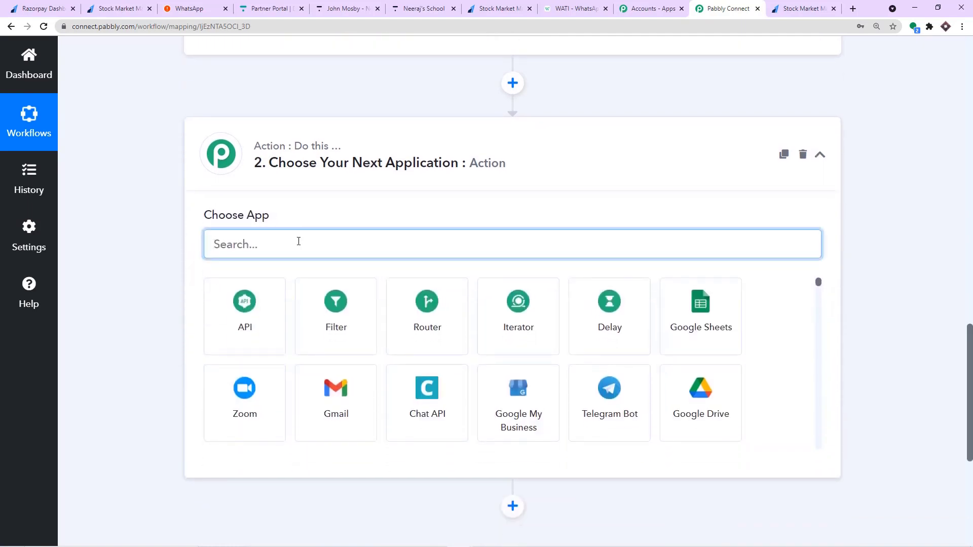
type("n")
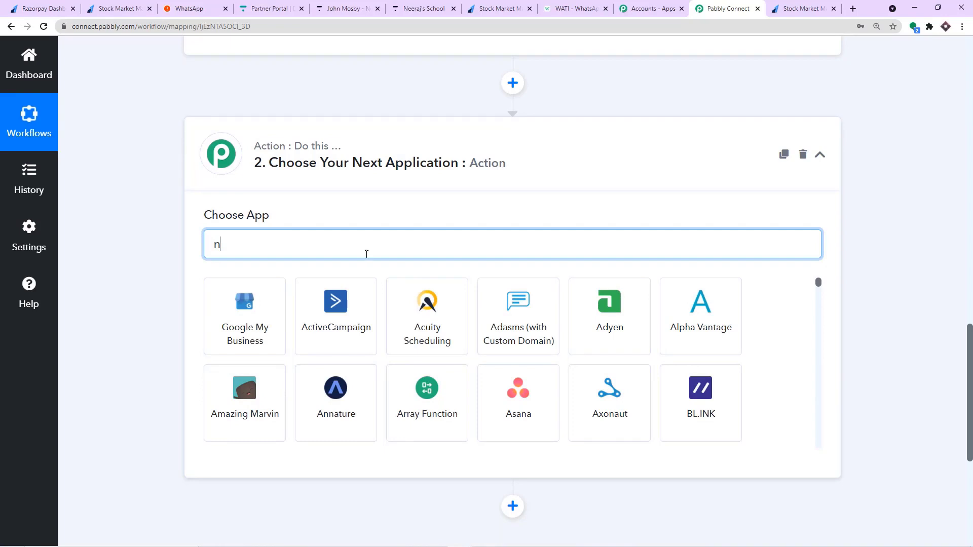
scroll(541, 229, "up", 4)
scroll(541, 229, "up", 3)
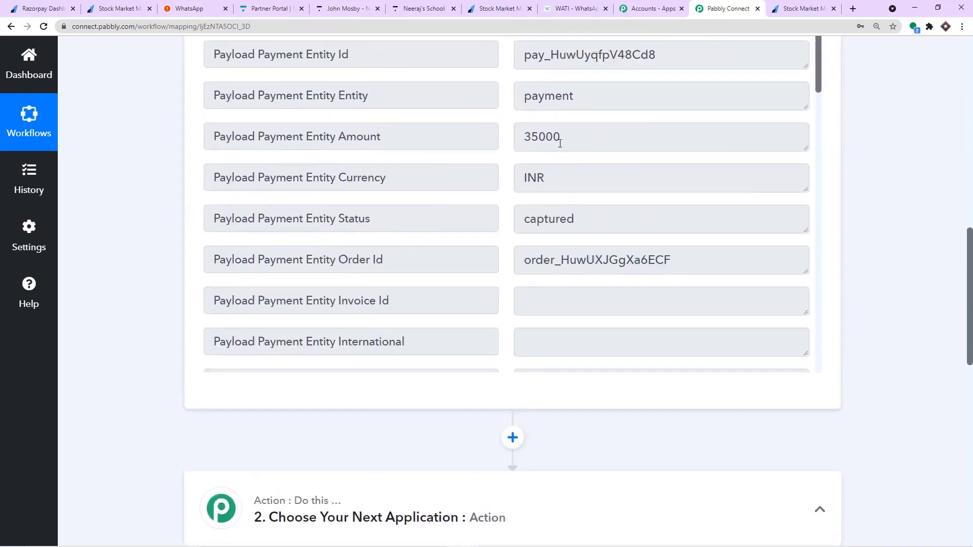
scroll(560, 144, "down", 20)
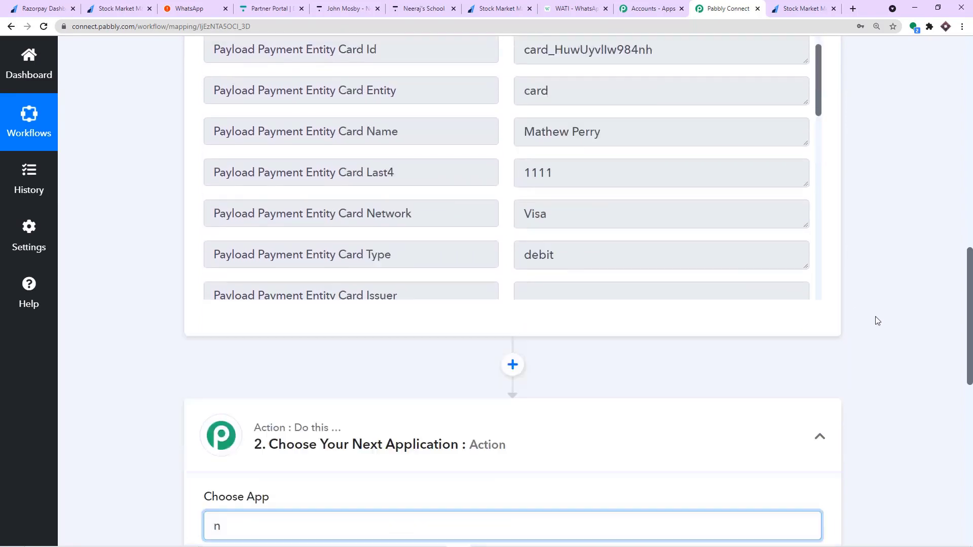
scroll(889, 317, "down", 2)
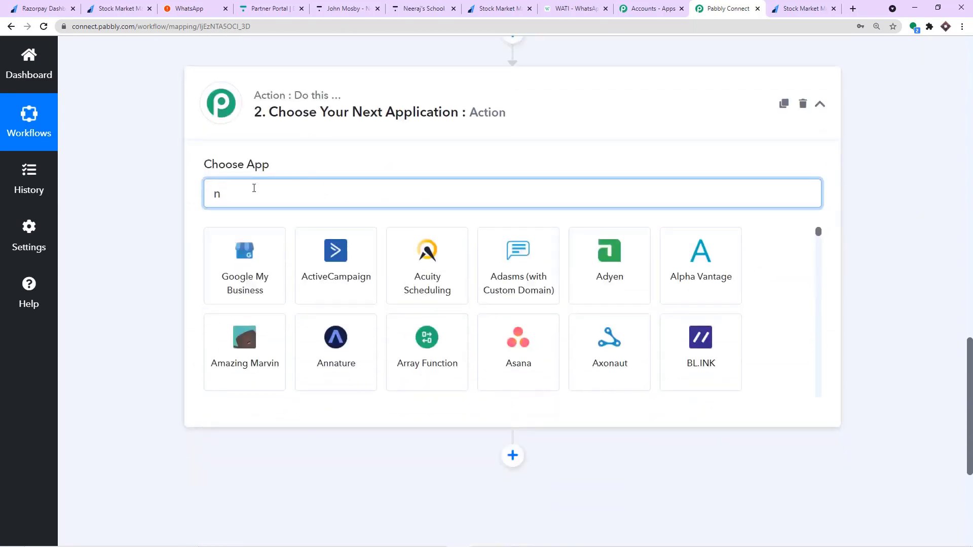
type("um")
left_click(243, 259)
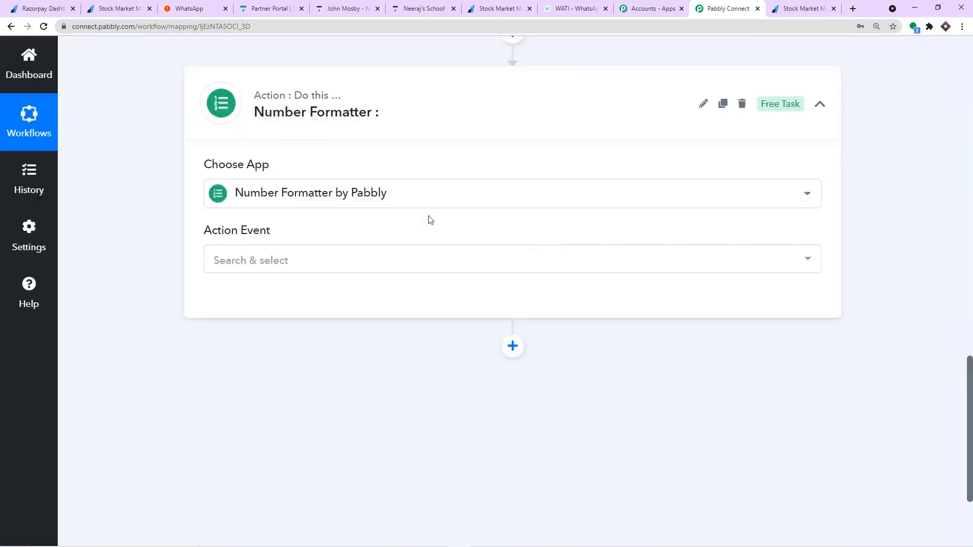
Choose the Spreadsheet Formulas action event and connect the step.
left_click(298, 257)
scroll(363, 339, "down", 2)
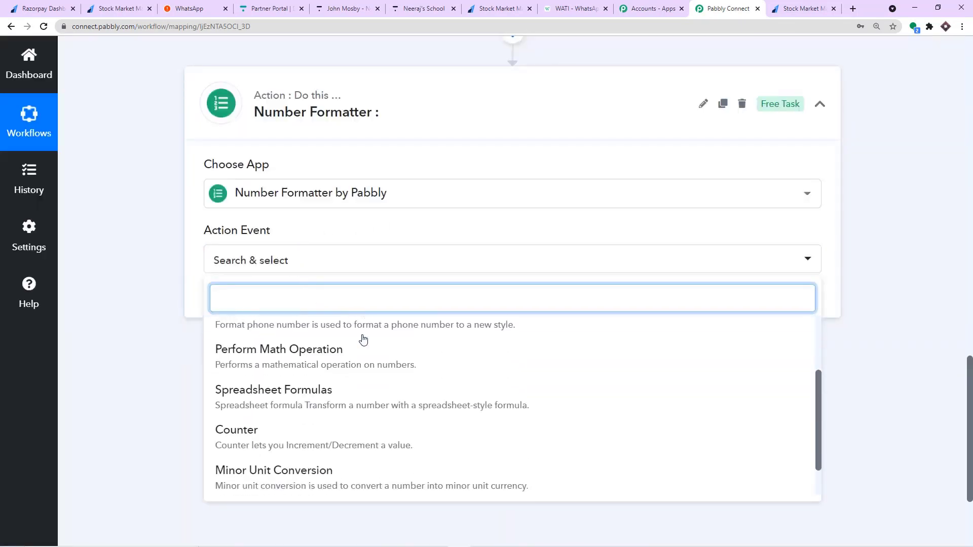
scroll(363, 338, "up", 1)
scroll(357, 344, "down", 1)
left_click(351, 353)
scroll(248, 281, "down", 1)
left_click(244, 258)
Reselect the amount 35000 in the trigger response, then return to the Formula field.
scroll(479, 241, "down", 1)
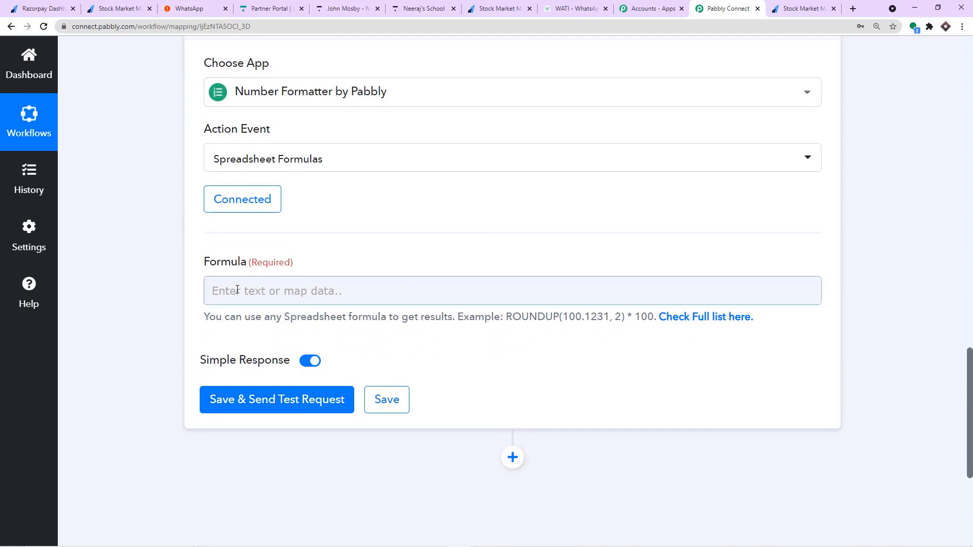
scroll(326, 282, "up", 7)
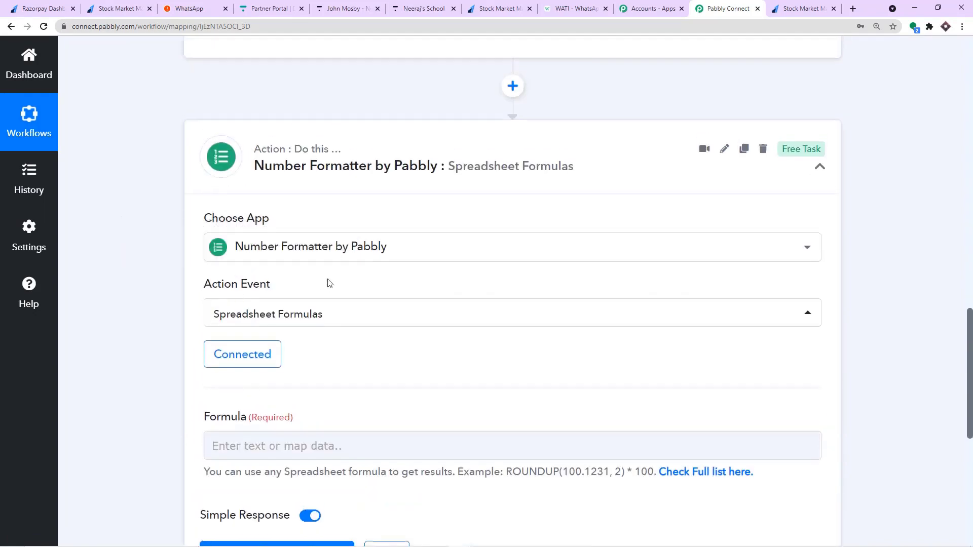
scroll(509, 202, "up", 10)
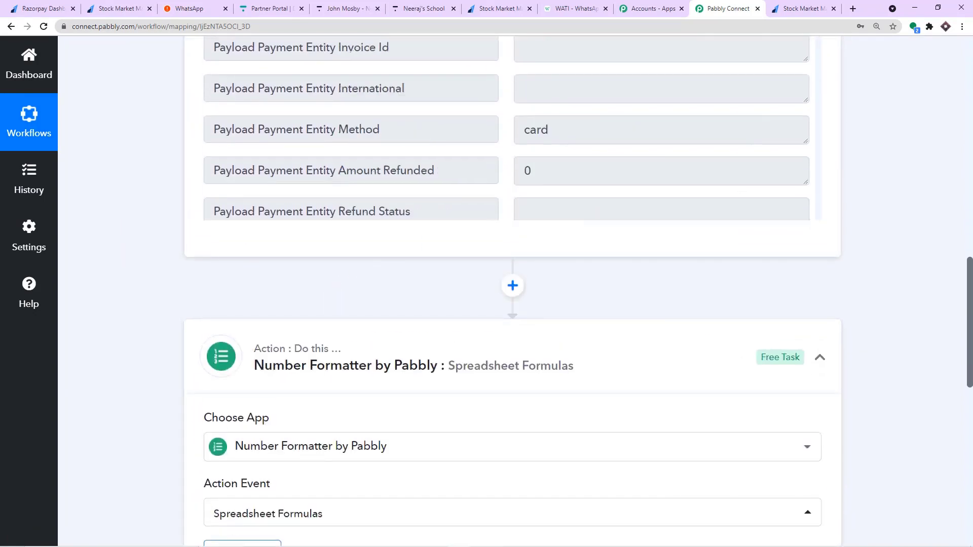
scroll(910, 200, "up", 4)
scroll(645, 169, "up", 1)
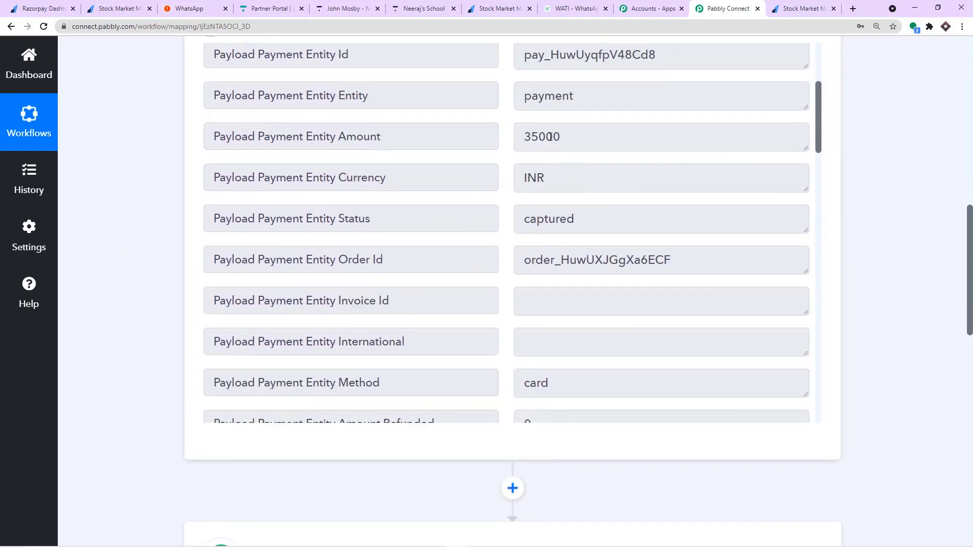
left_click_drag(571, 137, 504, 135)
left_click(570, 136)
left_click_drag(570, 137, 516, 138)
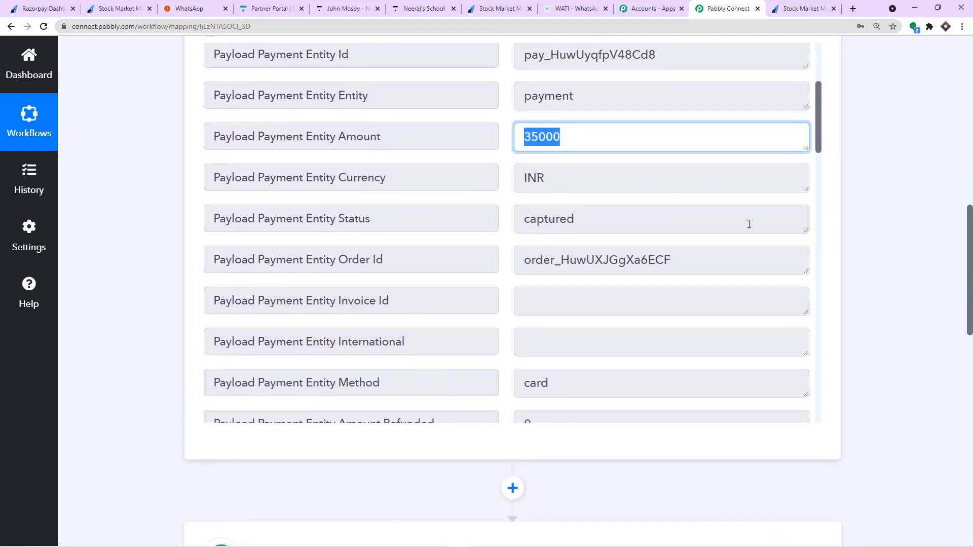
scroll(895, 366, "down", 1)
scroll(896, 366, "down", 10)
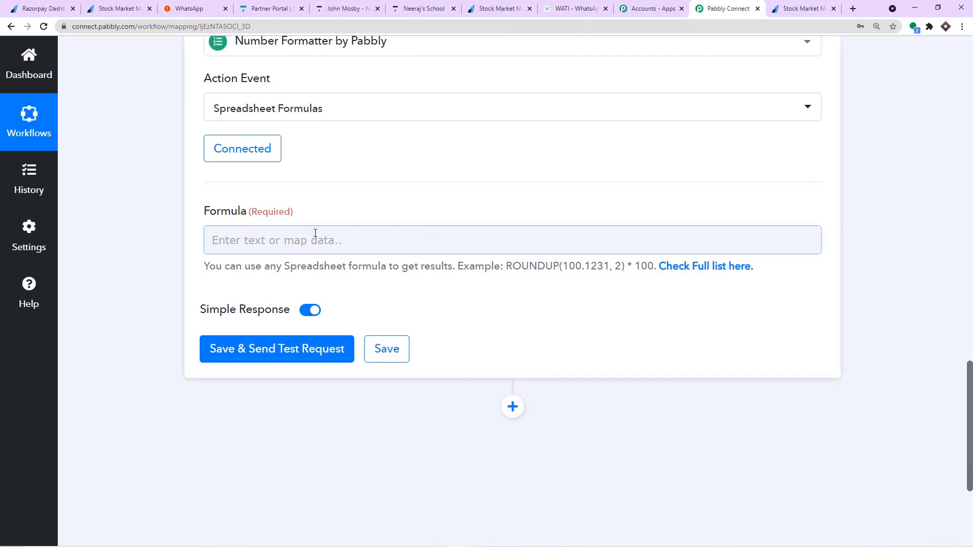
Set the Formula to Payload Payment Entity Amount /100, then save and send a test request.
left_click(300, 239)
left_click(293, 348)
scroll(426, 405, "down", 5)
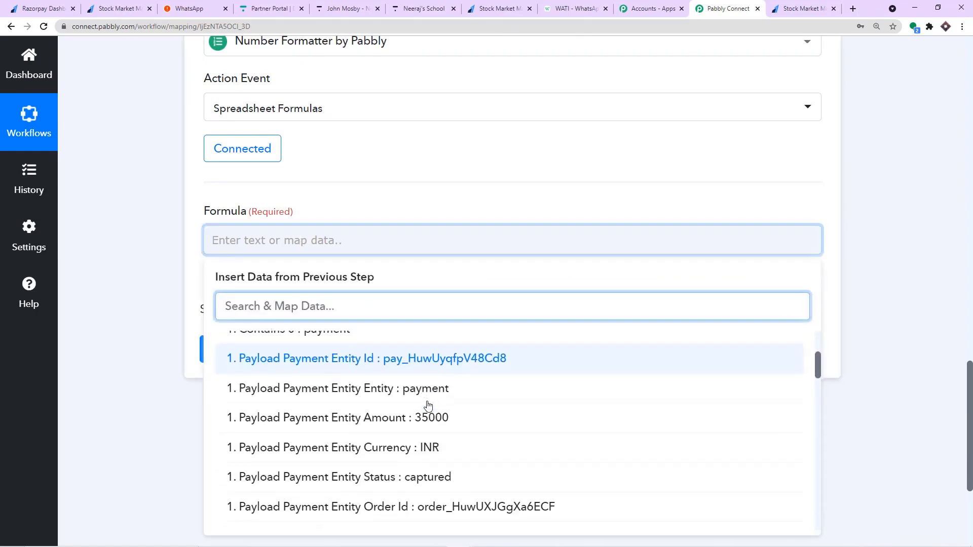
scroll(428, 404, "up", 3)
left_click(430, 378)
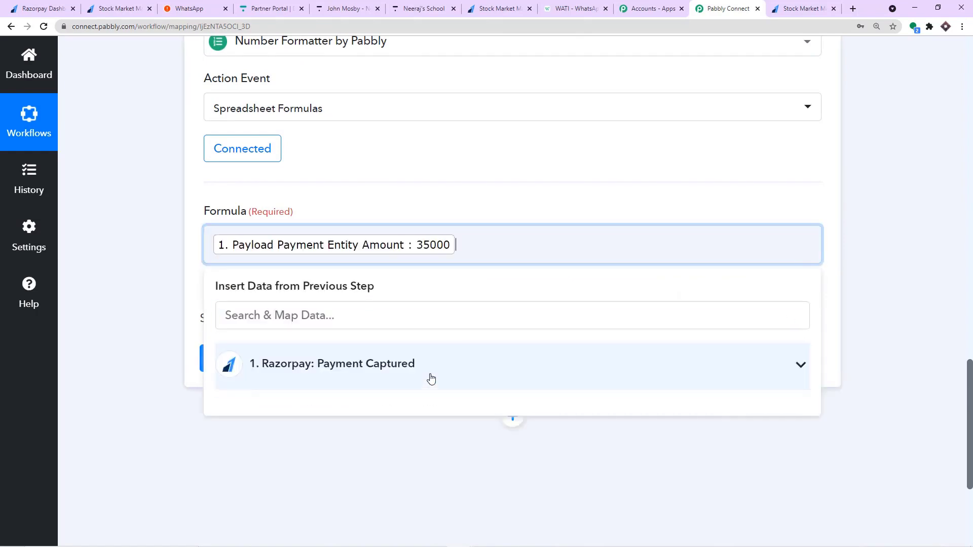
left_click(475, 209)
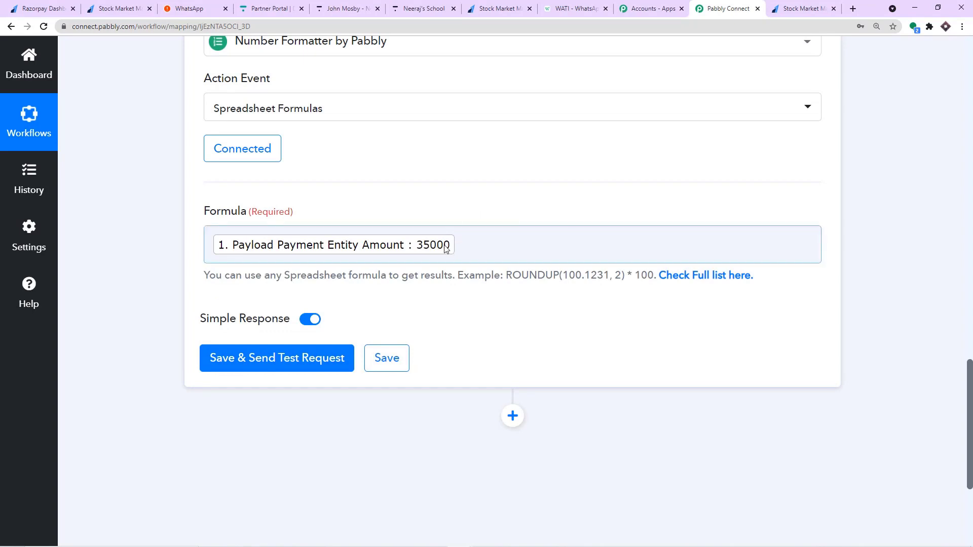
left_click(460, 241)
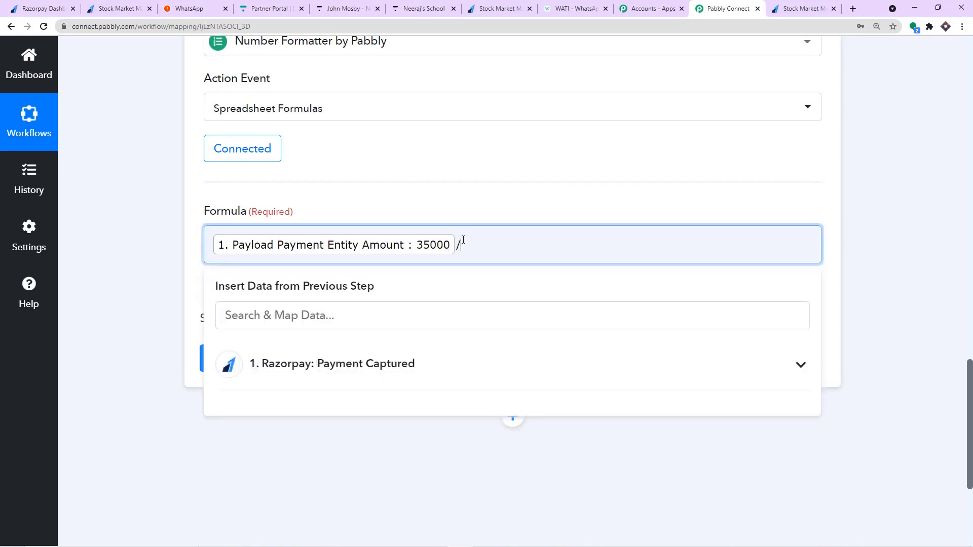
type("/100")
left_click(476, 211)
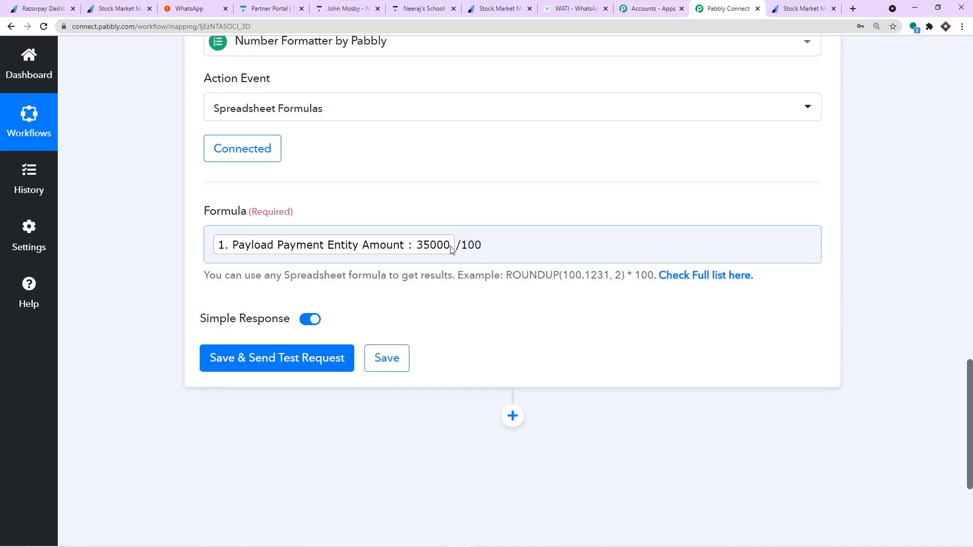
left_click(278, 357)
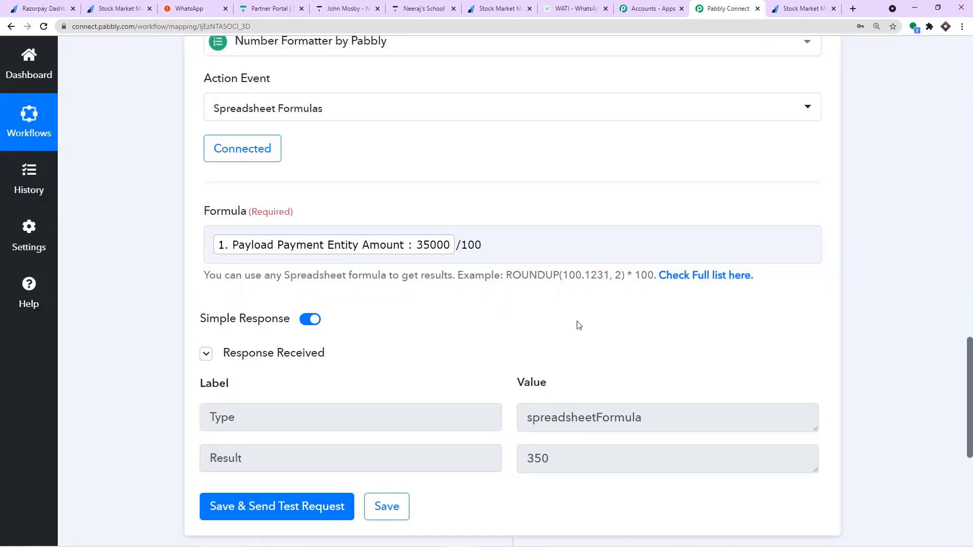
Confirm the formatter test's Result is 350, then switch to the Razorpay Dashboard.
scroll(562, 339, "down", 2)
left_click_drag(556, 351, 522, 362)
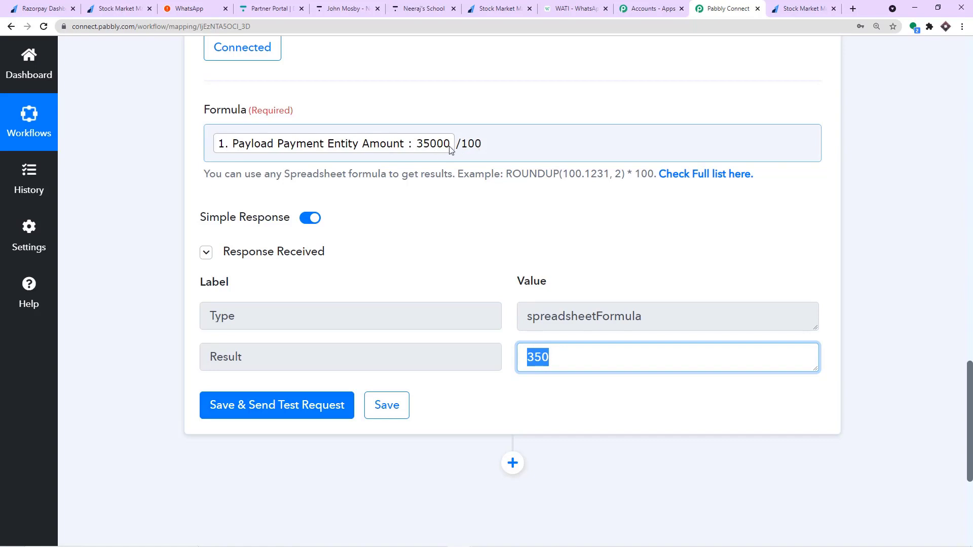
scroll(572, 247, "down", 2)
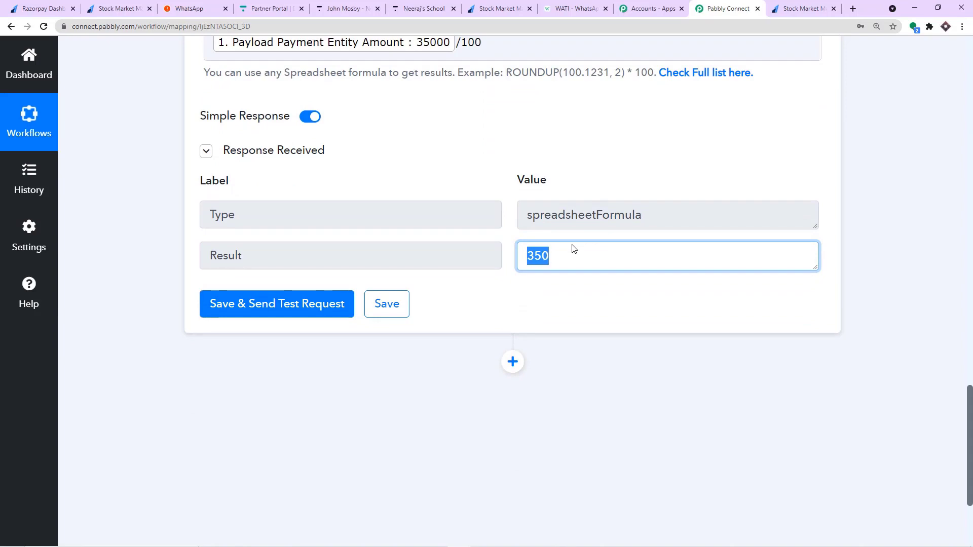
scroll(573, 248, "up", 3)
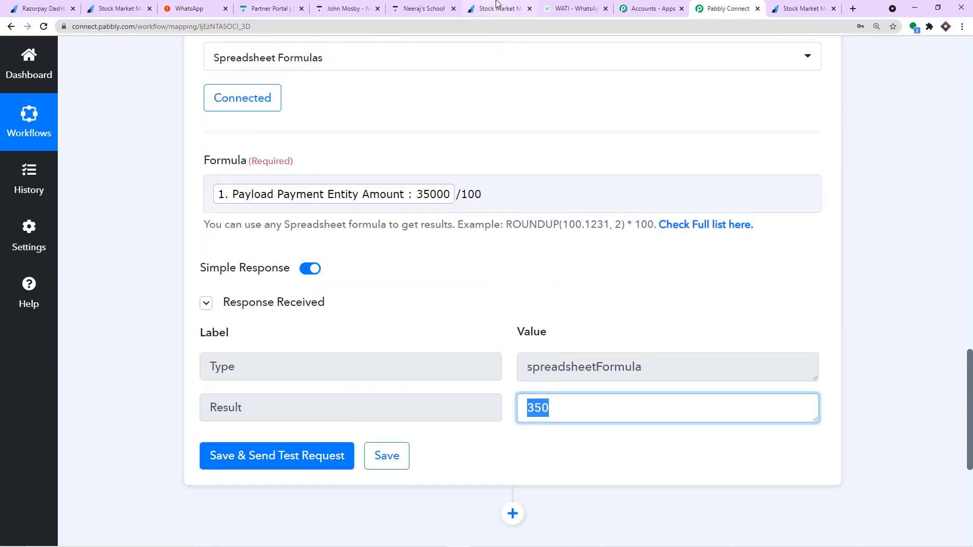
left_click(46, 8)
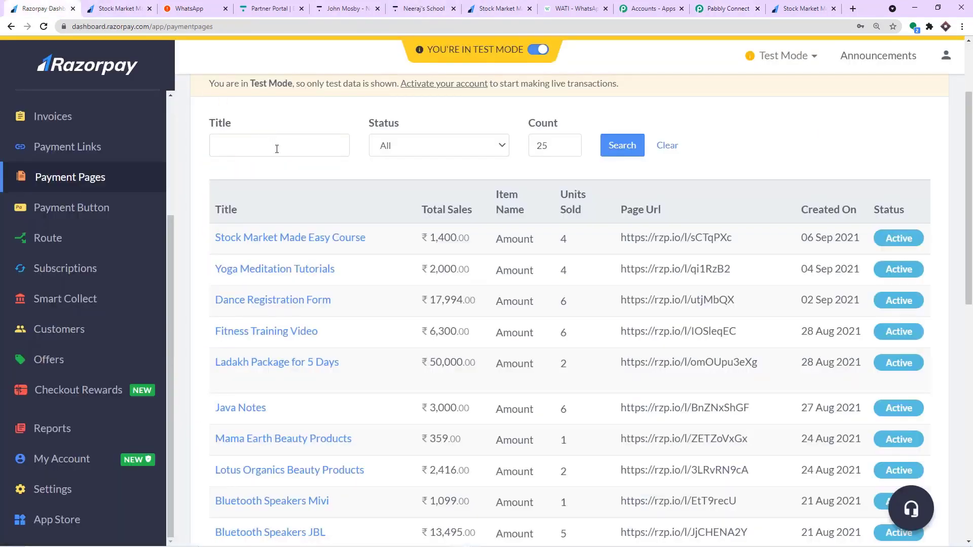
Review the test-mode Payment Pages and their sales, then go back to Pabbly Connect.
scroll(338, 239, "down", 5)
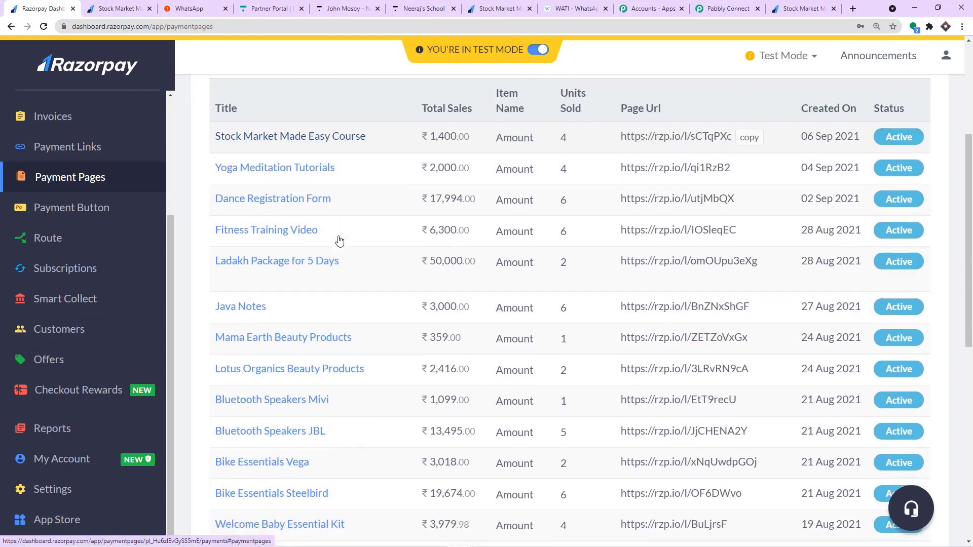
scroll(340, 240, "down", 5)
scroll(337, 241, "up", 4)
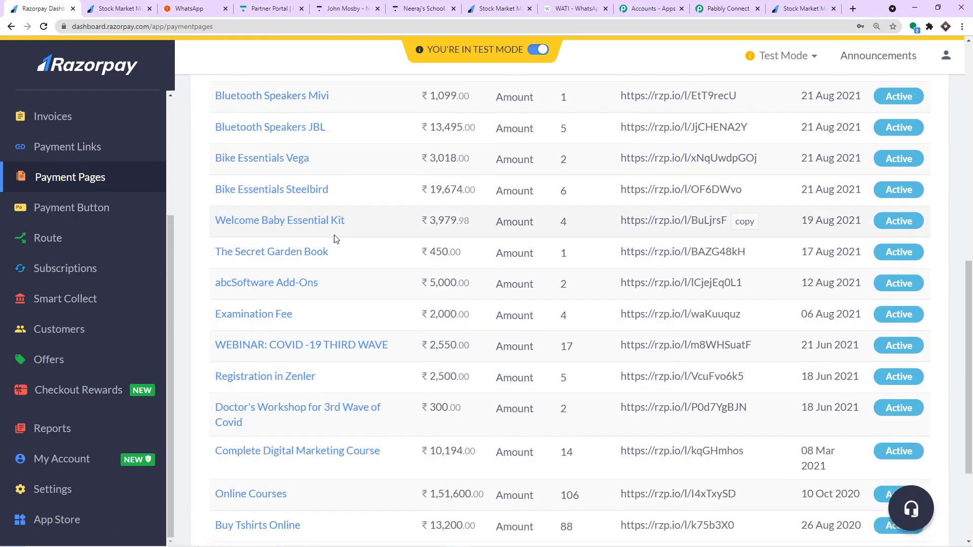
scroll(276, 193, "up", 2)
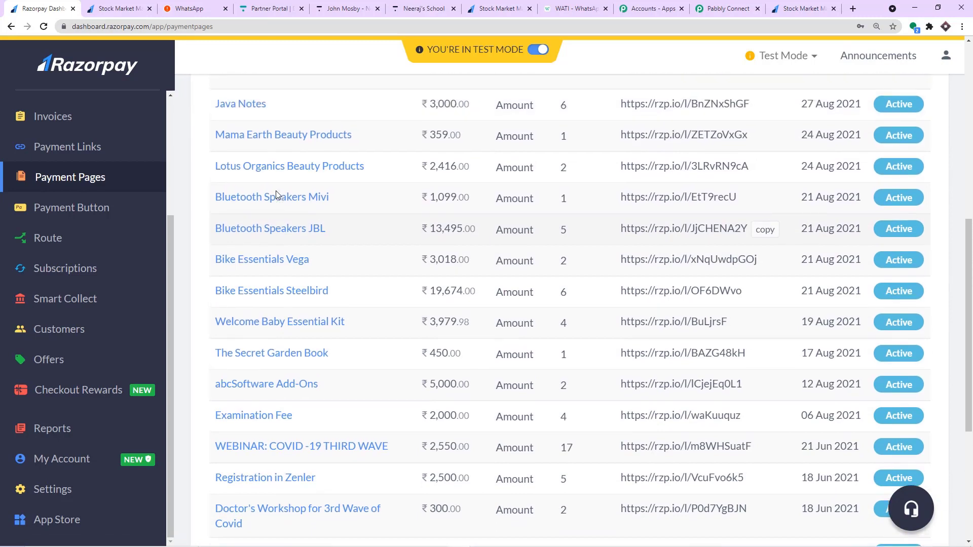
scroll(273, 208, "up", 3)
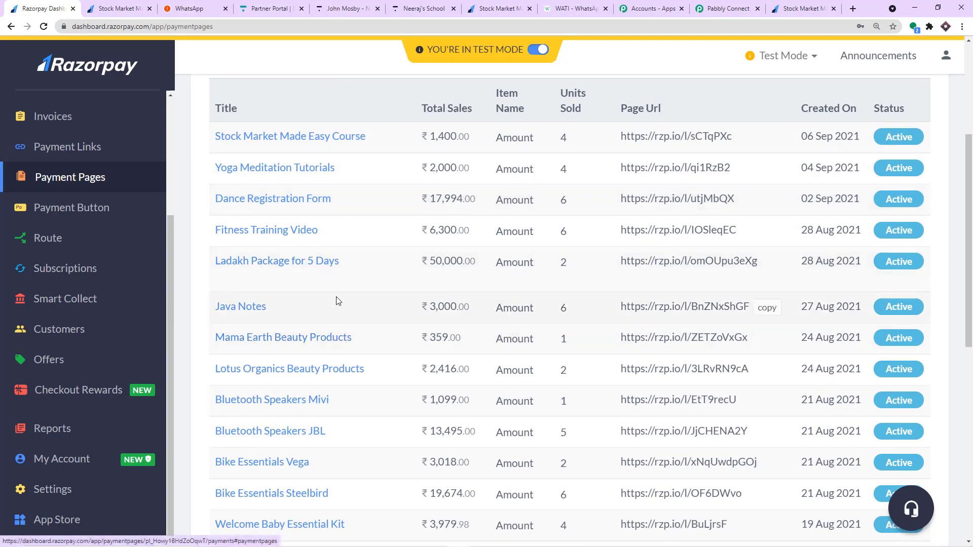
scroll(339, 299, "down", 1)
scroll(341, 295, "down", 3)
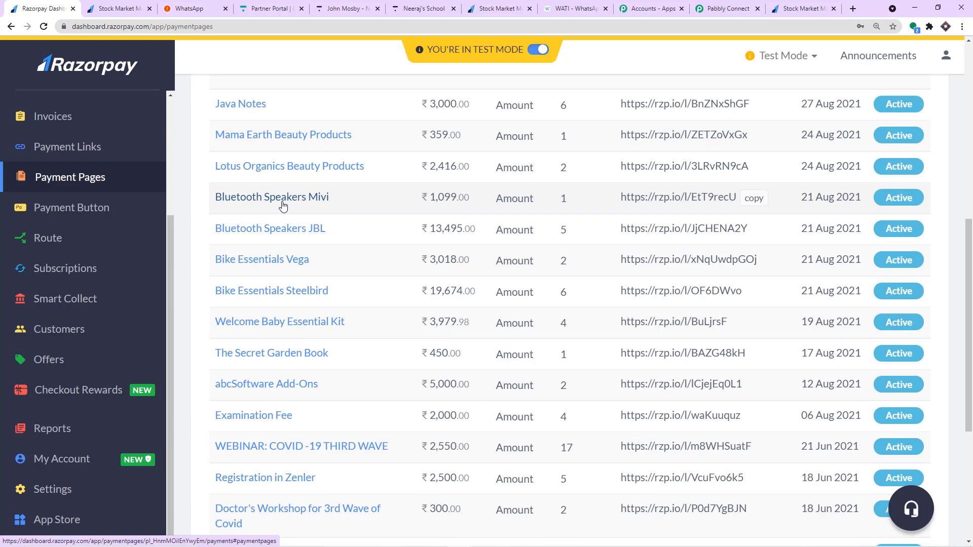
scroll(282, 205, "up", 6)
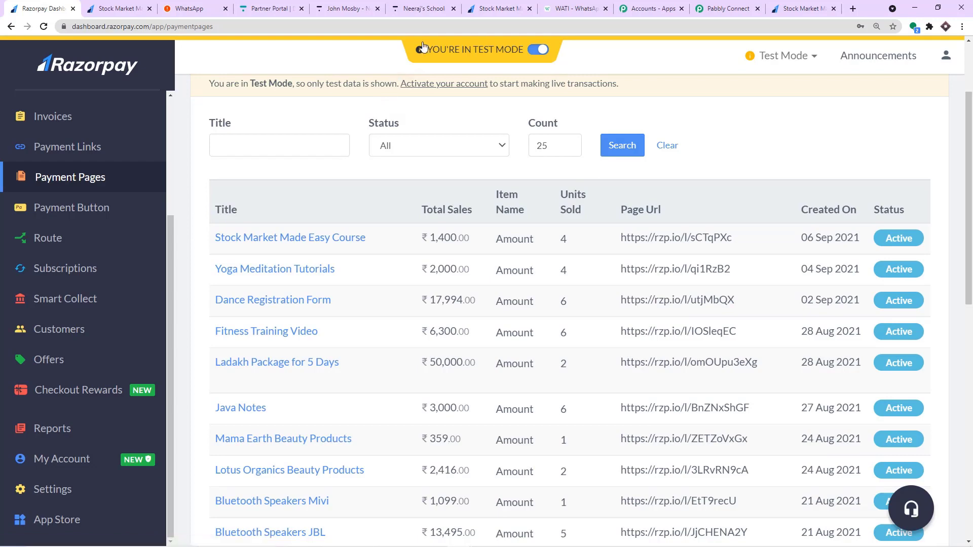
scroll(299, 276, "down", 4)
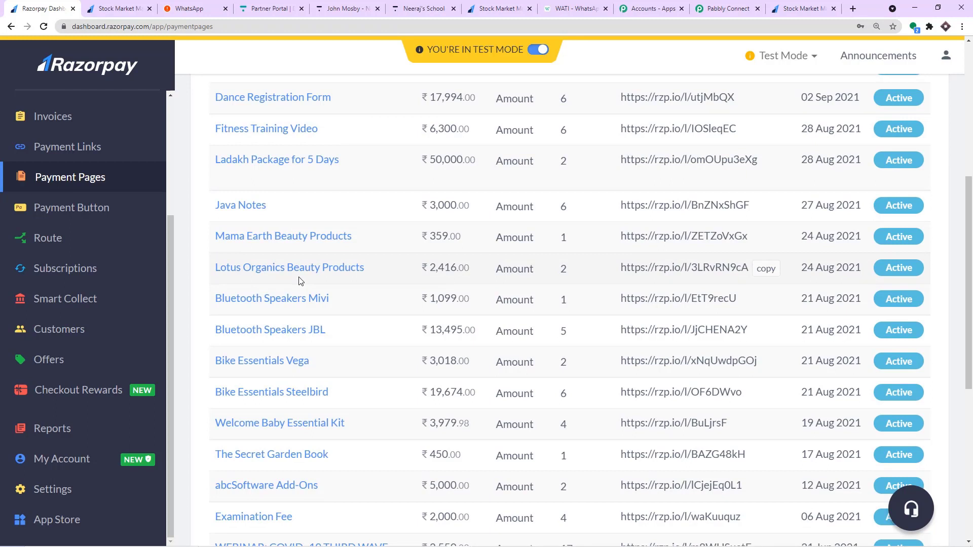
scroll(299, 281, "up", 3)
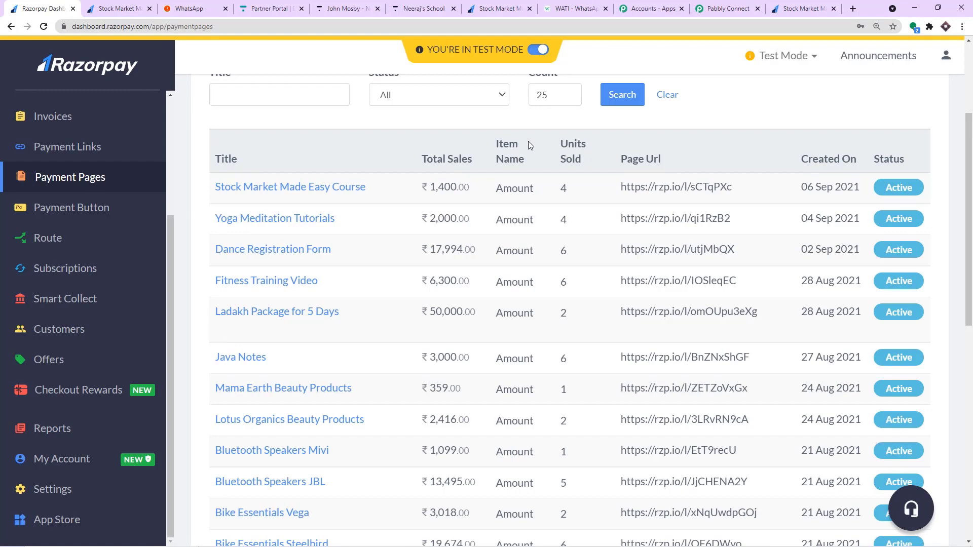
left_click(724, 9)
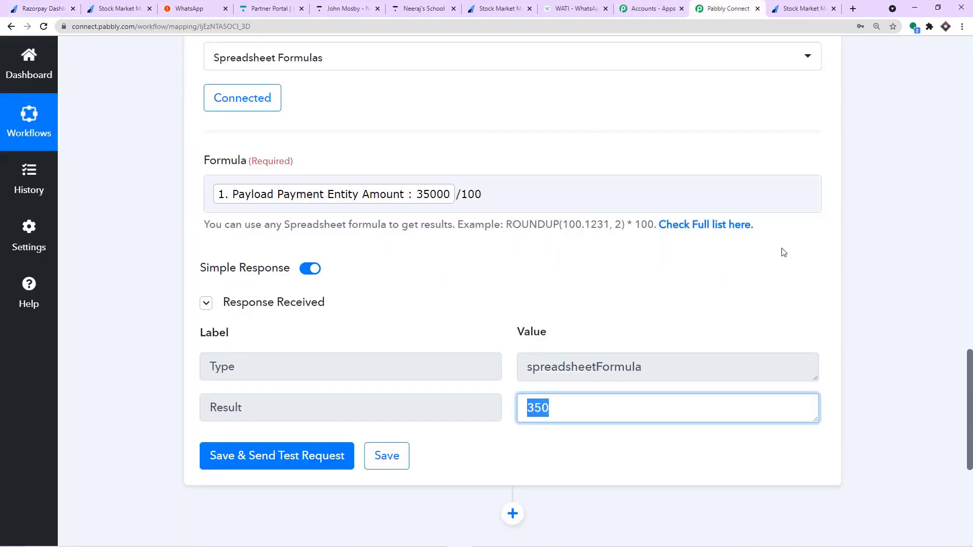
scroll(837, 330, "down", 4)
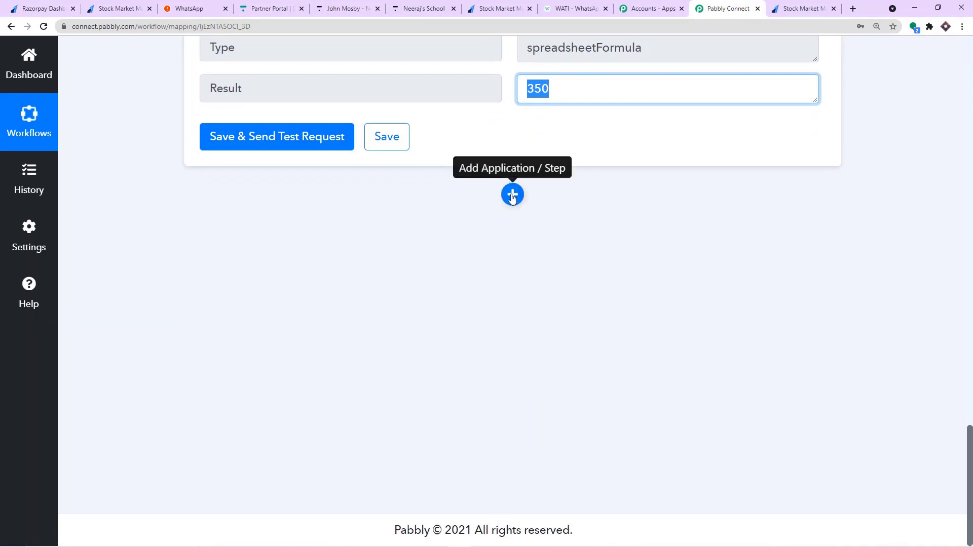
scroll(513, 197, "up", 5)
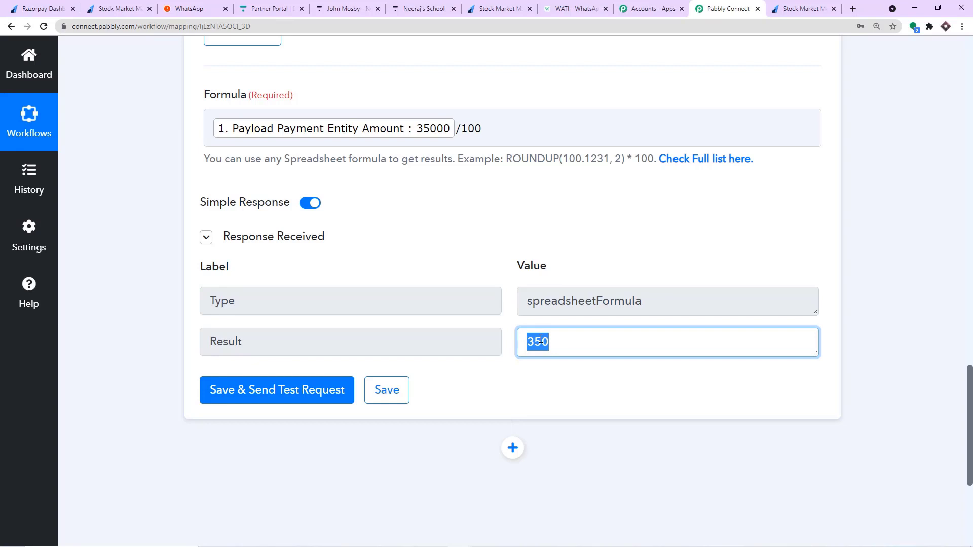
scroll(539, 338, "down", 4)
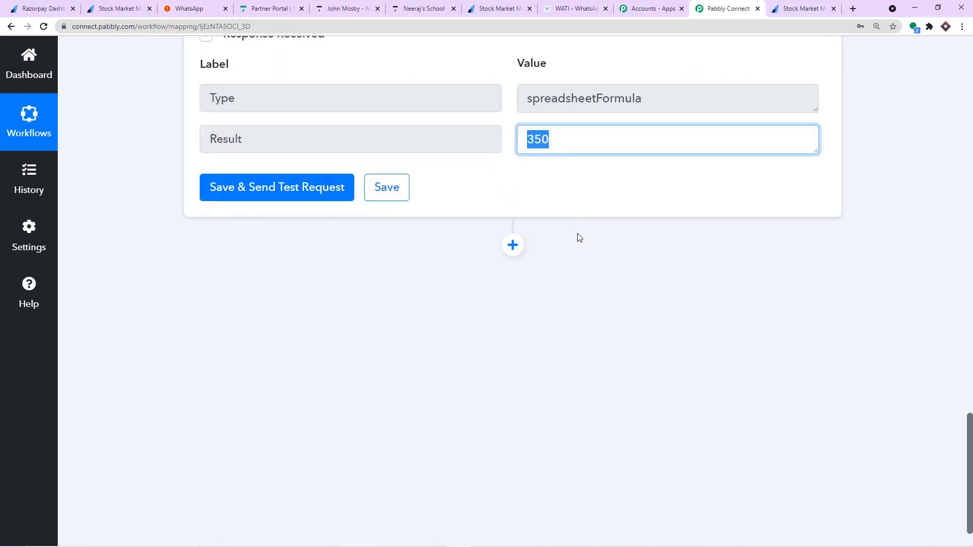
Add a Filter step after the formatter, found by searching 'fil'.
left_click(513, 245)
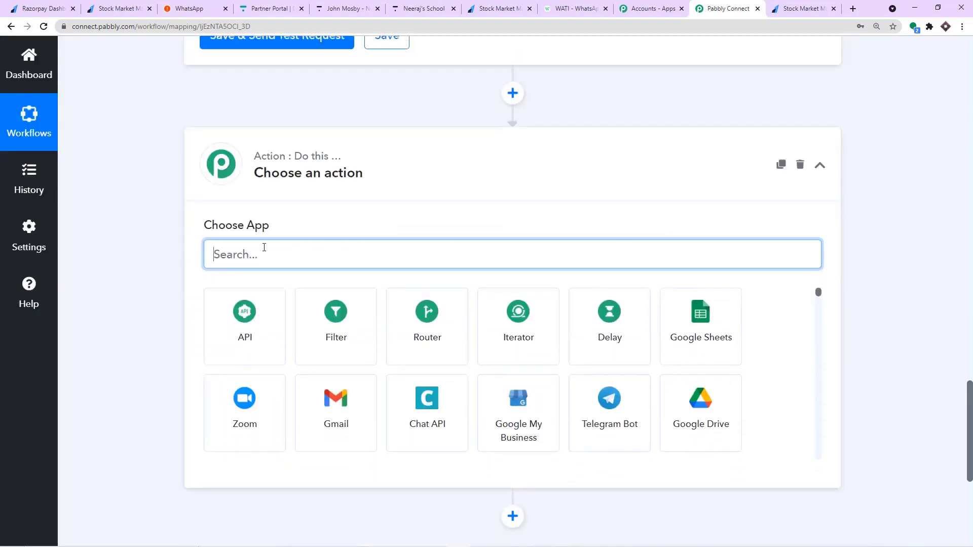
type("fil")
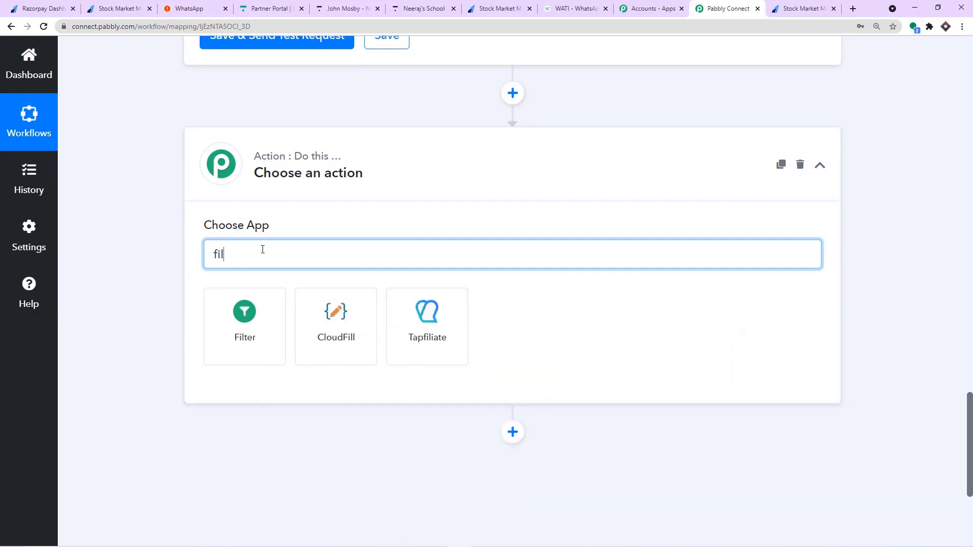
left_click(246, 328)
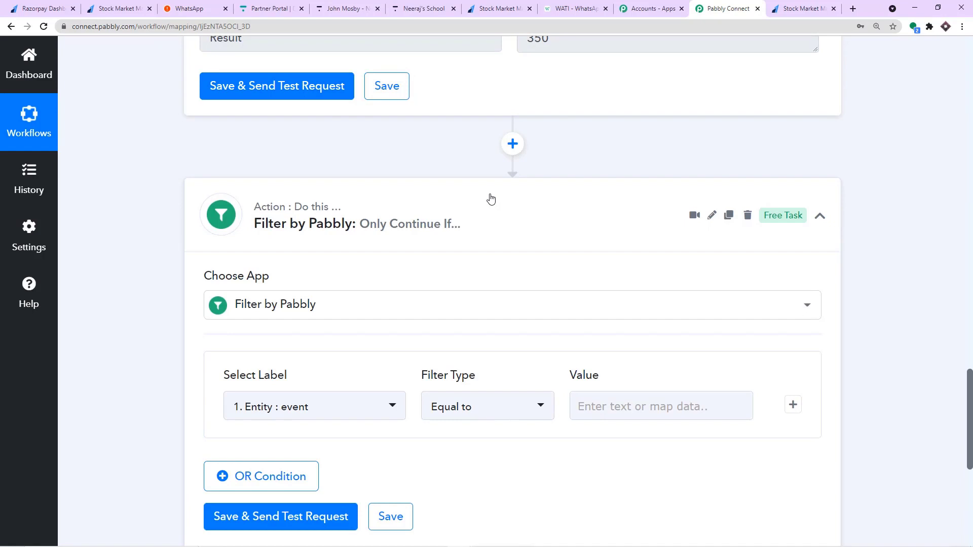
Set the filter condition to the Number Formatter's Result equal to 350.
scroll(490, 198, "down", 3)
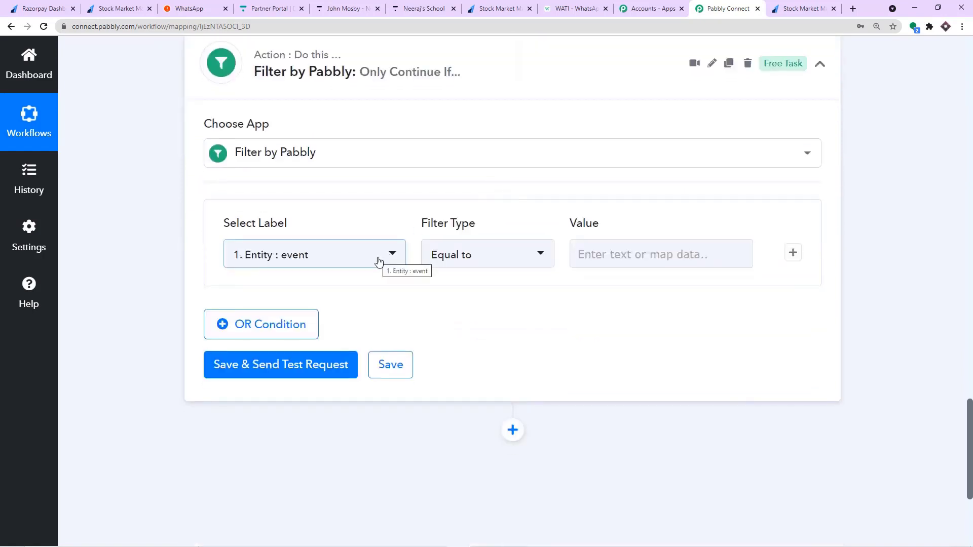
left_click(379, 260)
left_click(386, 374)
scroll(337, 428, "down", 1)
left_click(326, 397)
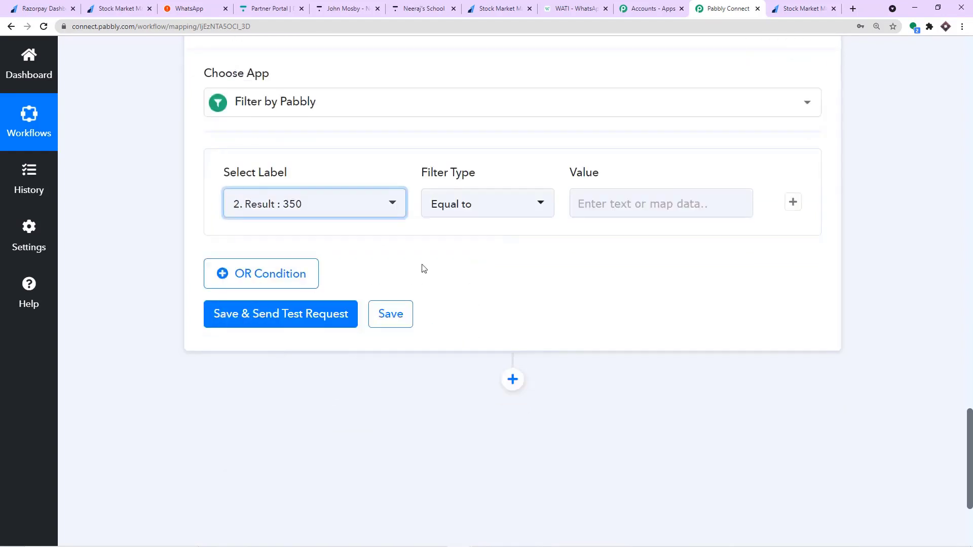
left_click(583, 203)
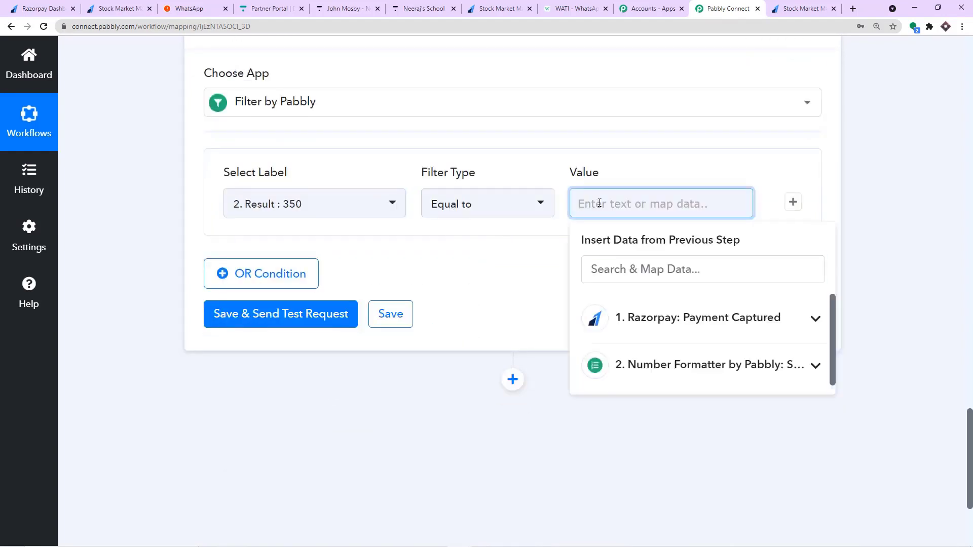
type("350")
left_click(504, 264)
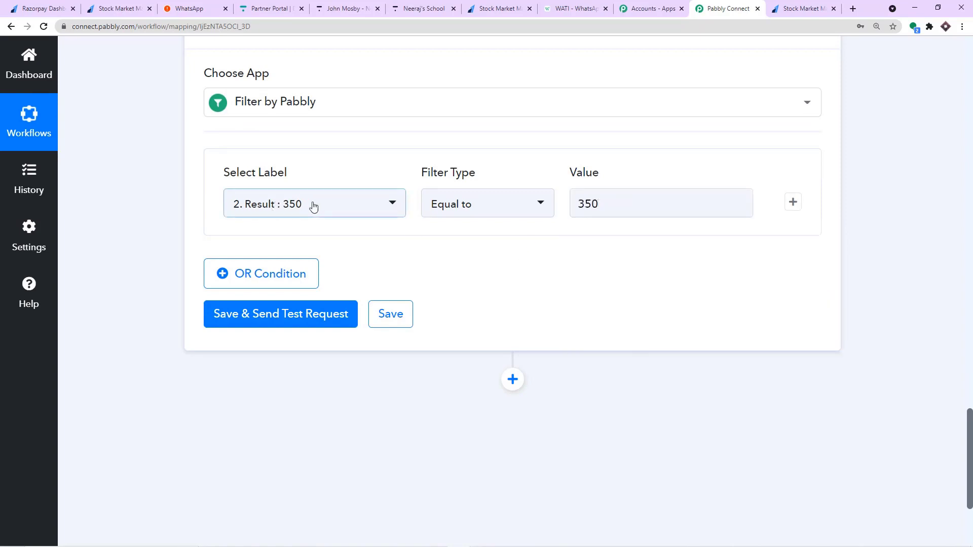
scroll(456, 228, "down", 1)
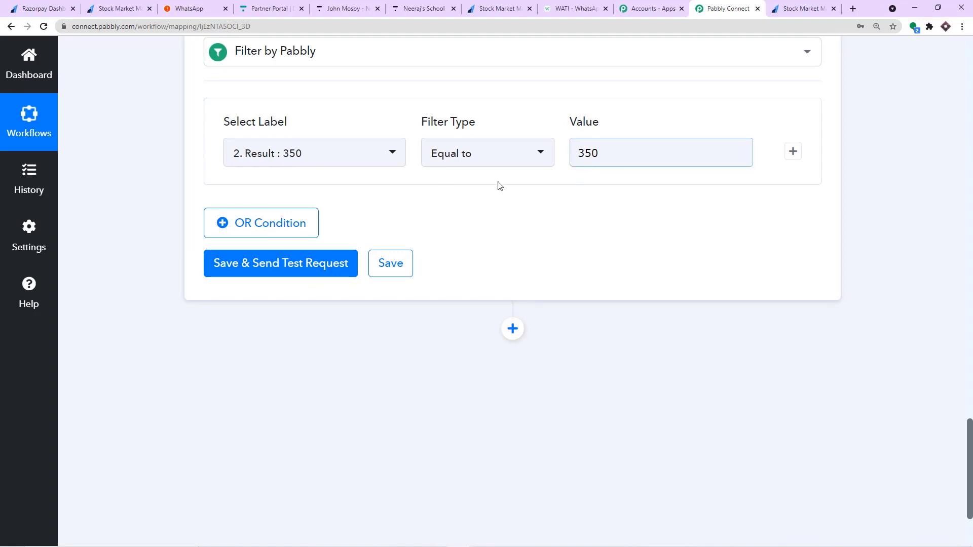
Test the filter and verify it returns Status success with 'Condition is true'.
left_click(288, 263)
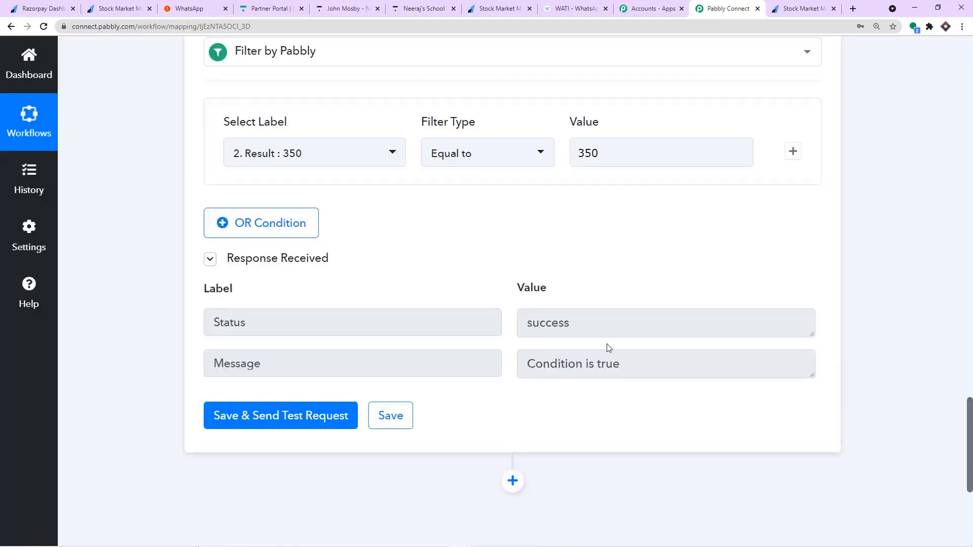
left_click_drag(621, 364, 531, 340)
double_click(530, 323)
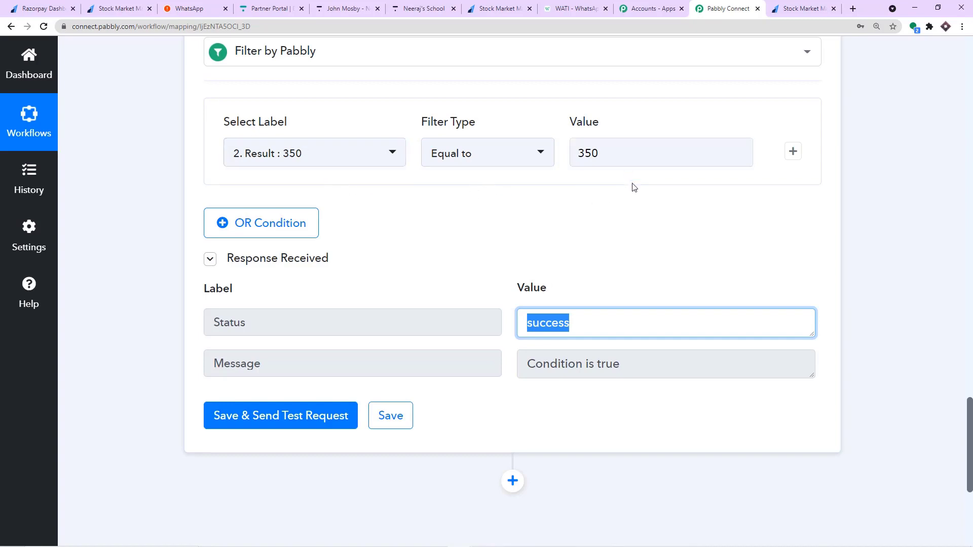
scroll(633, 241, "down", 2)
scroll(634, 241, "down", 3)
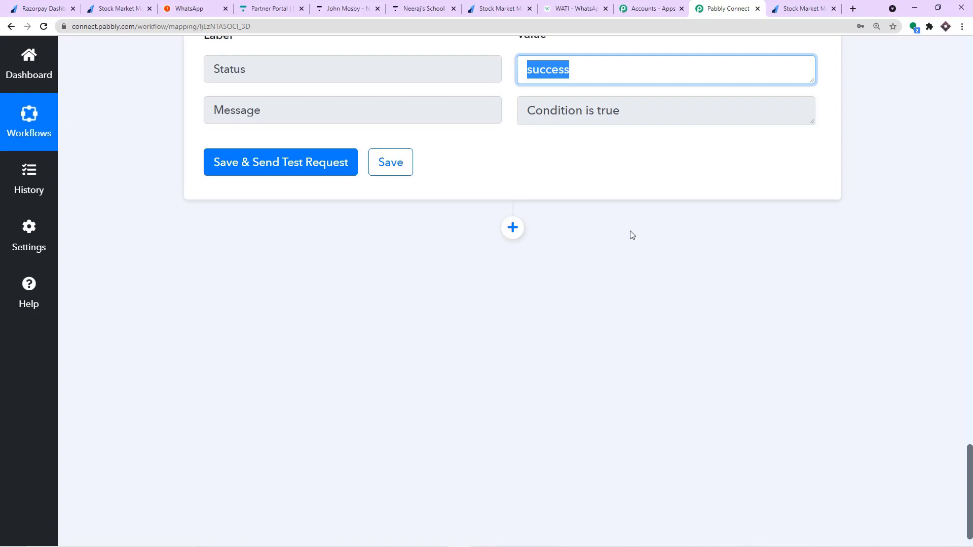
scroll(632, 235, "down", 1)
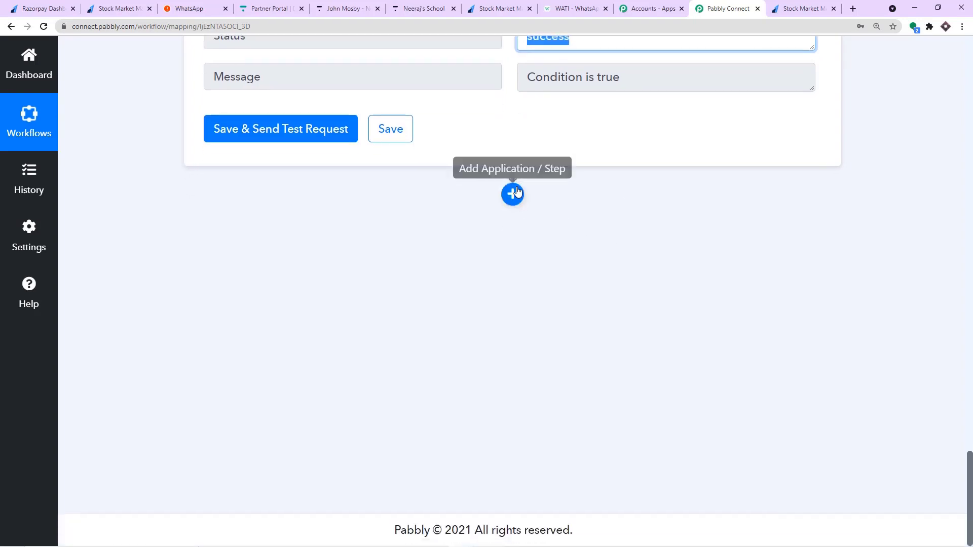
Add a step below the Filter and look back over the earlier steps' responses.
left_click(513, 193)
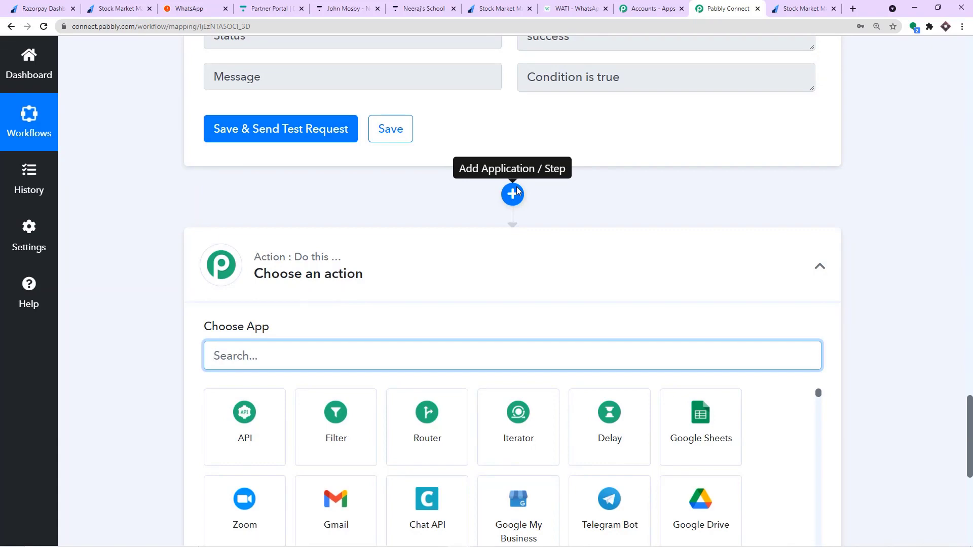
scroll(516, 182, "up", 10)
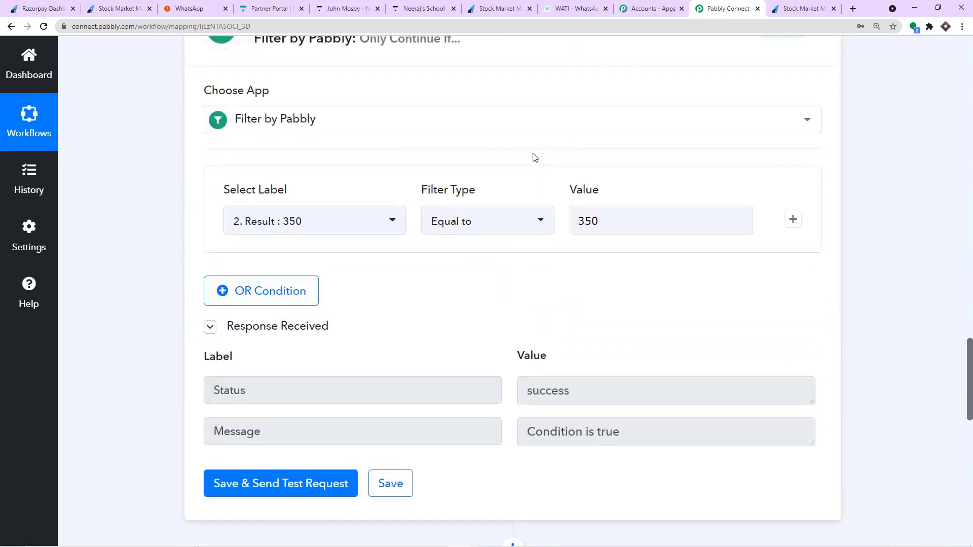
scroll(486, 148, "up", 12)
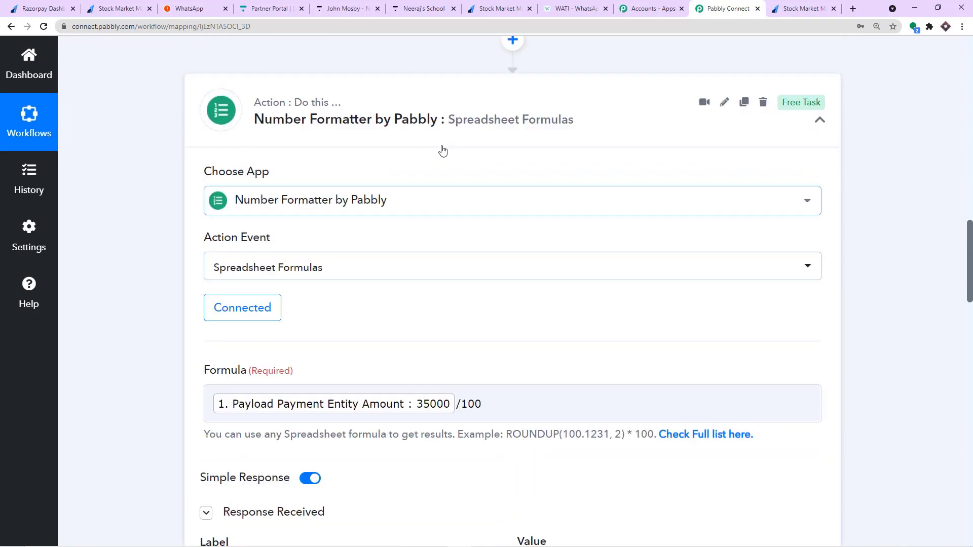
scroll(475, 148, "up", 8)
scroll(481, 152, "down", 8)
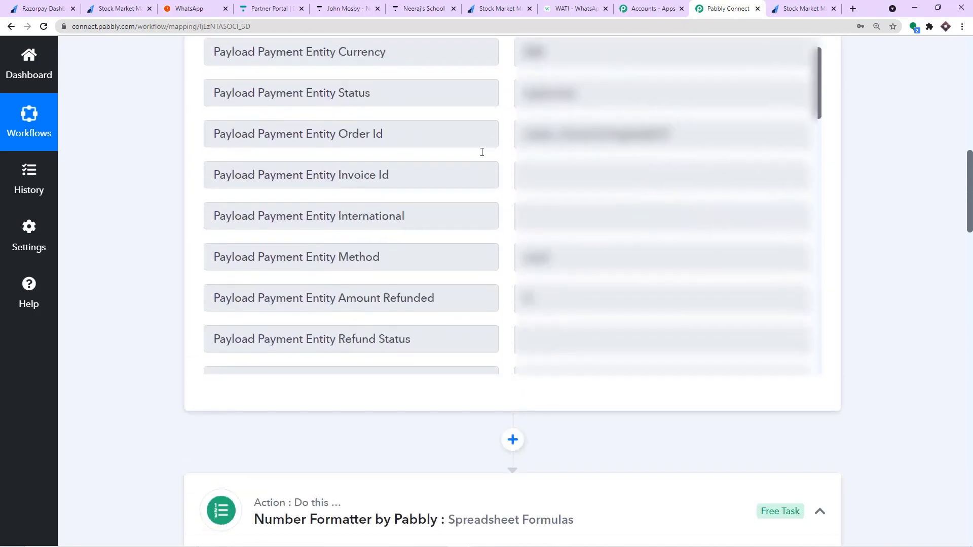
scroll(483, 158, "down", 3)
scroll(481, 161, "up", 2)
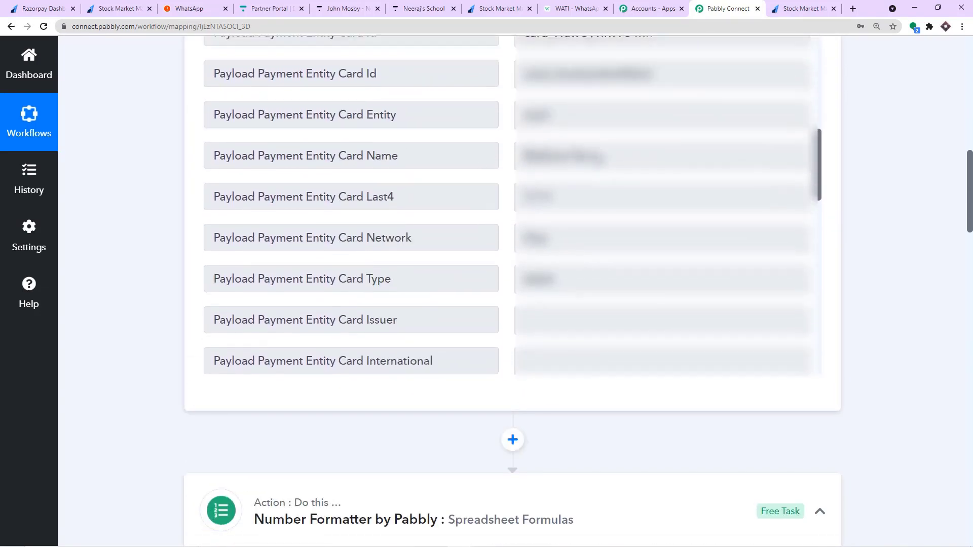
scroll(631, 184, "down", 3)
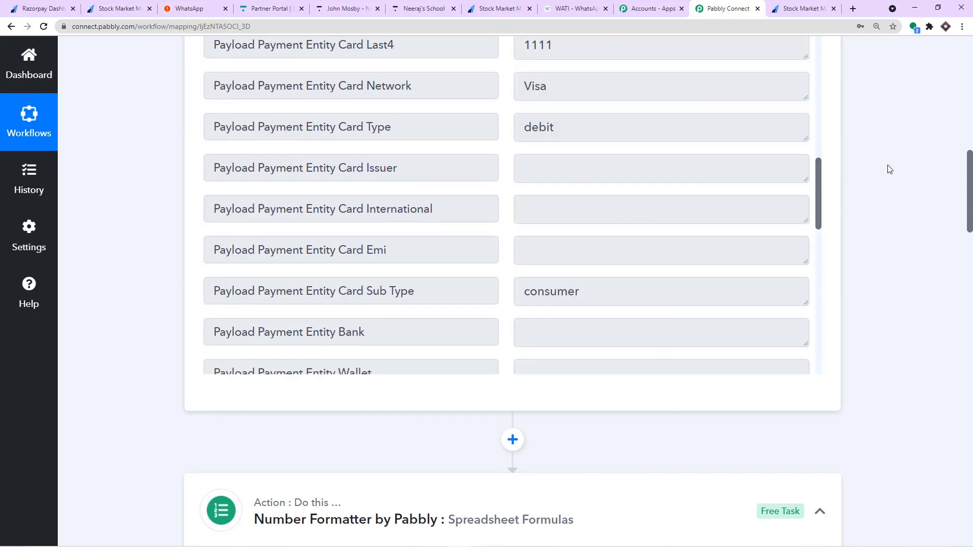
scroll(886, 161, "down", 20)
scroll(798, 241, "down", 10)
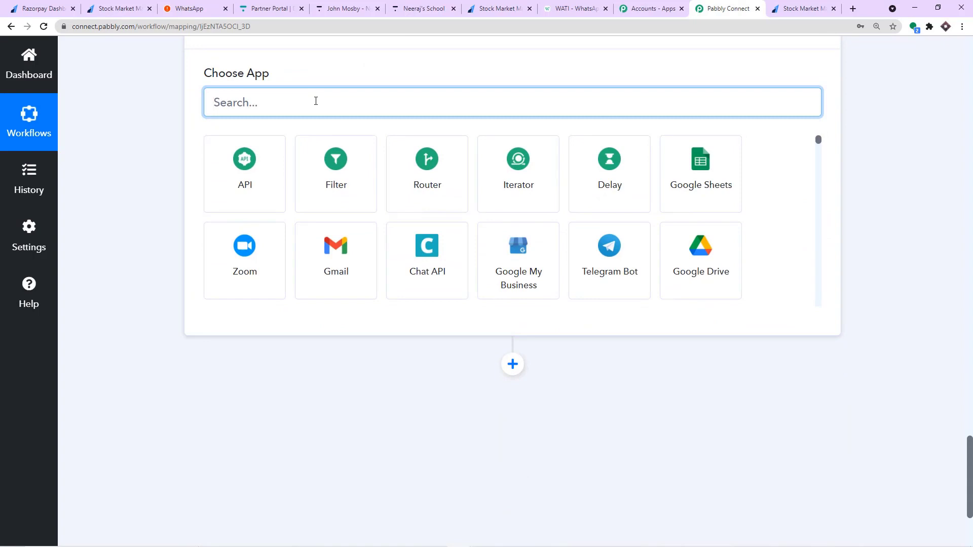
Choose Thinkific with the Create User action event and begin connecting an account.
scroll(316, 101, "up", 1)
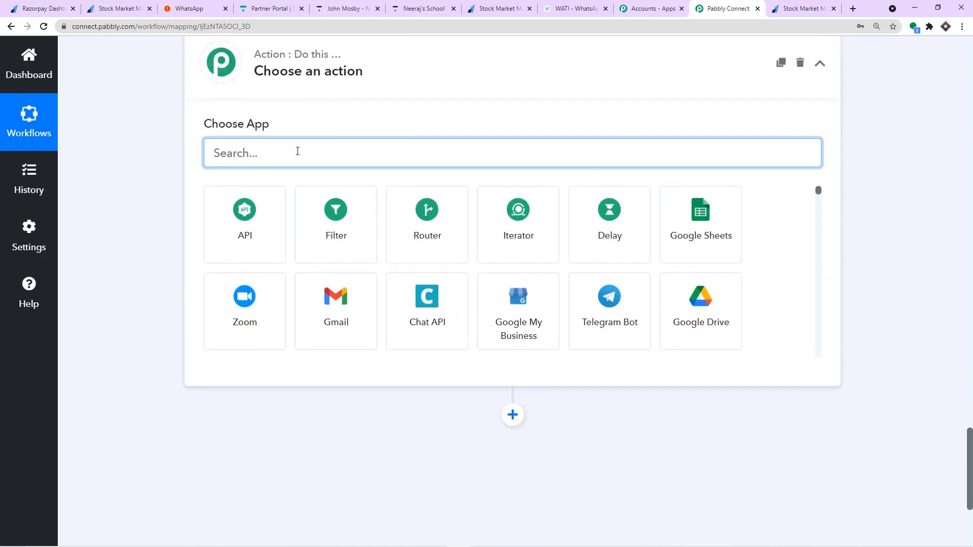
type("th")
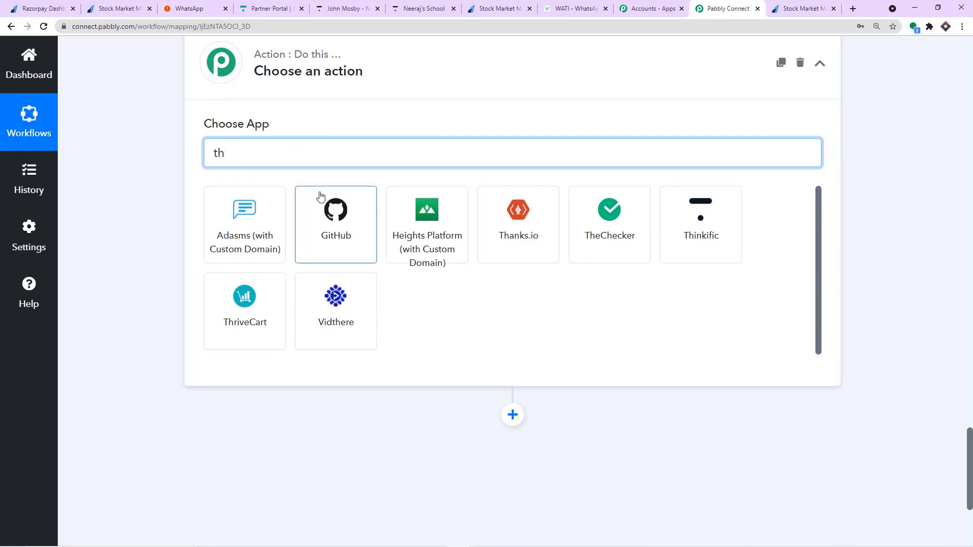
left_click(697, 218)
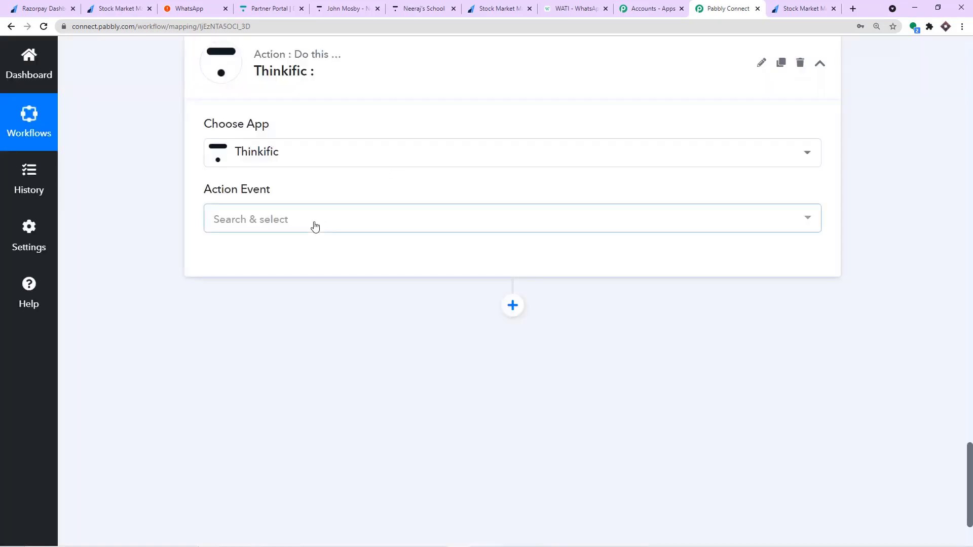
left_click(314, 225)
scroll(322, 277, "down", 1)
scroll(320, 286, "up", 1)
left_click(320, 290)
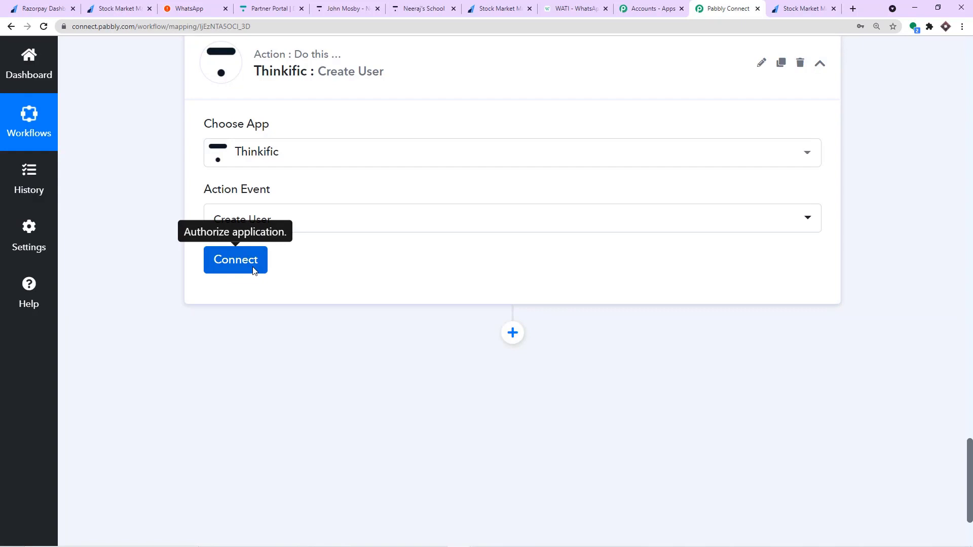
left_click(254, 271)
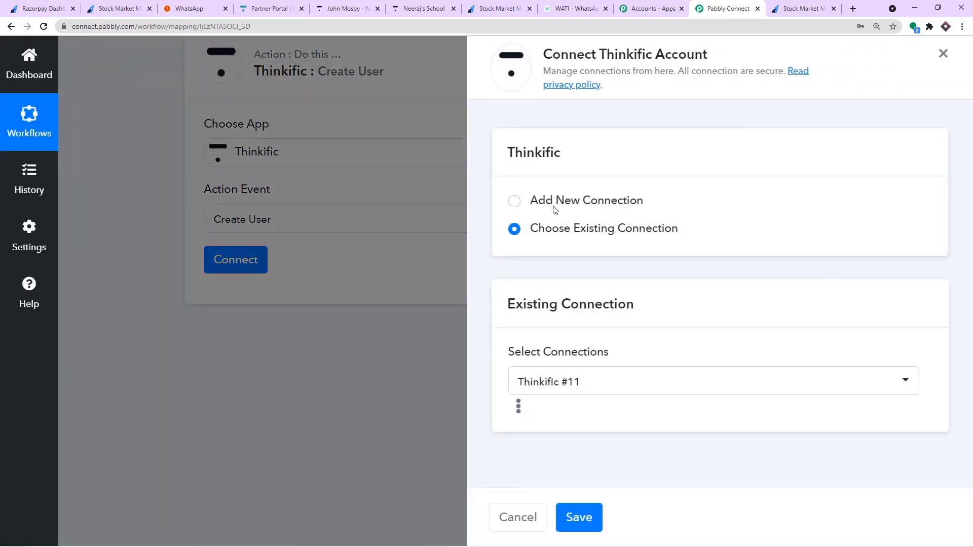
Start a new Thinkific connection, then switch to the Thinkific site to find the subdomain.
left_click(555, 210)
left_click(572, 361)
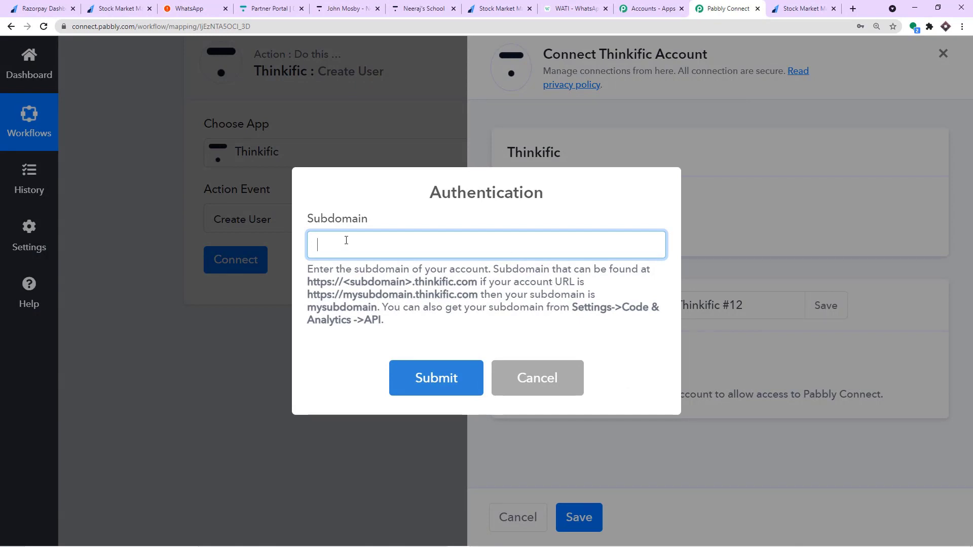
left_click(348, 8)
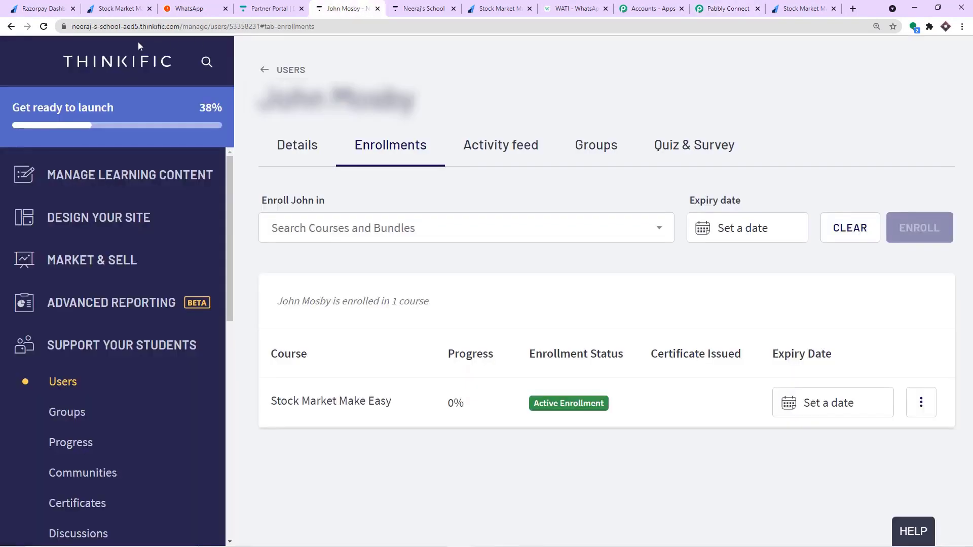
Copy the subdomain from Thinkific's address bar, paste it into the Subdomain field, and submit.
left_click_drag(139, 26, 70, 27)
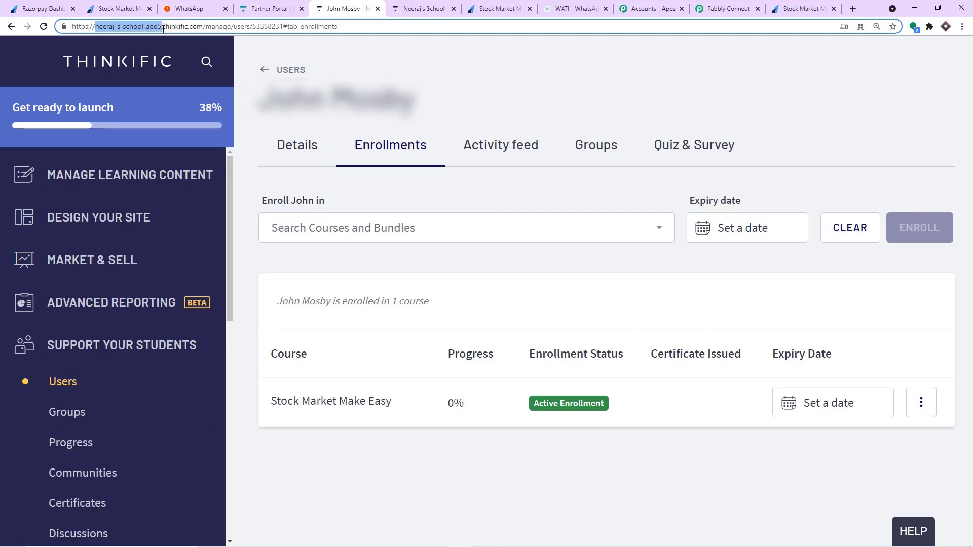
right_click(137, 28)
left_click(162, 98)
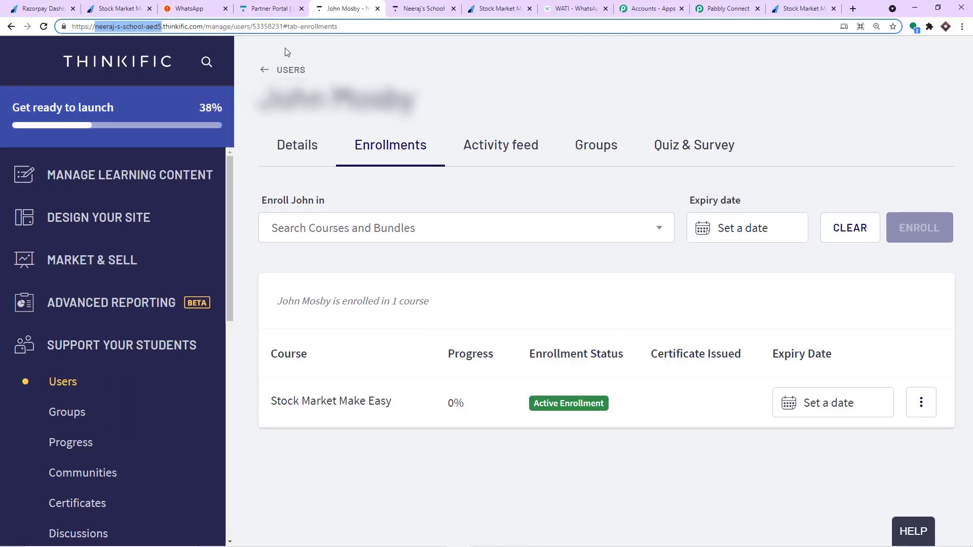
left_click(739, 6)
right_click(473, 244)
left_click(504, 317)
left_click(446, 382)
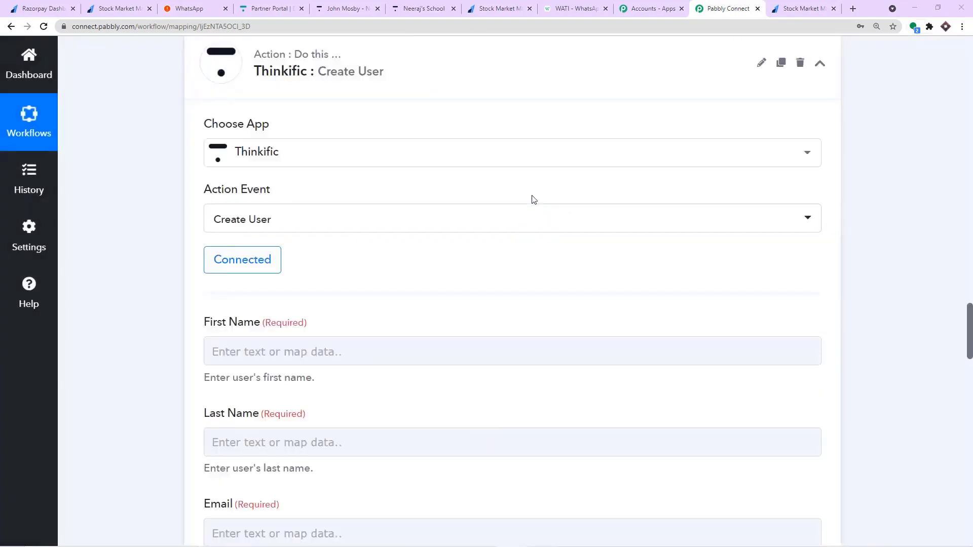
Review the connected Create User fields and scroll through the earlier steps' response data.
scroll(524, 199, "down", 3)
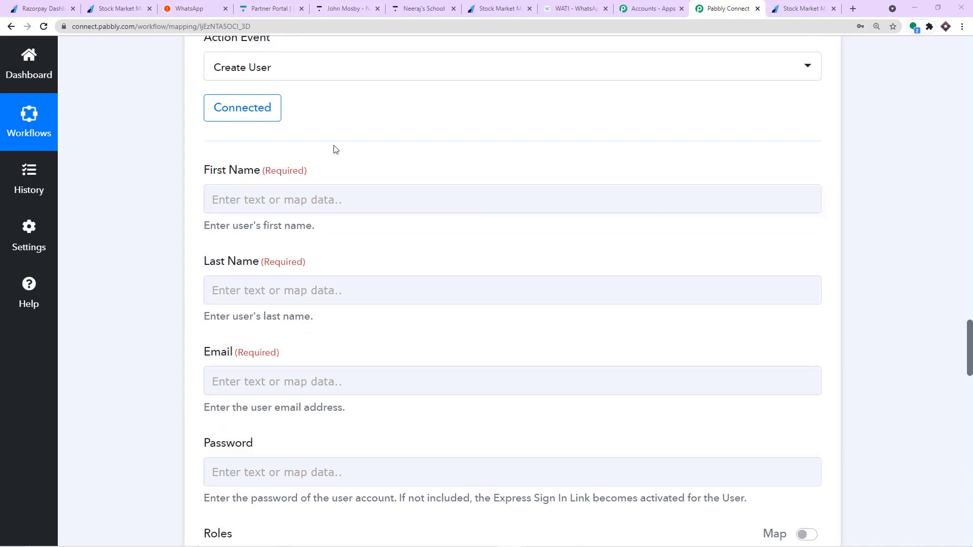
scroll(339, 244, "down", 2)
scroll(373, 234, "down", 20)
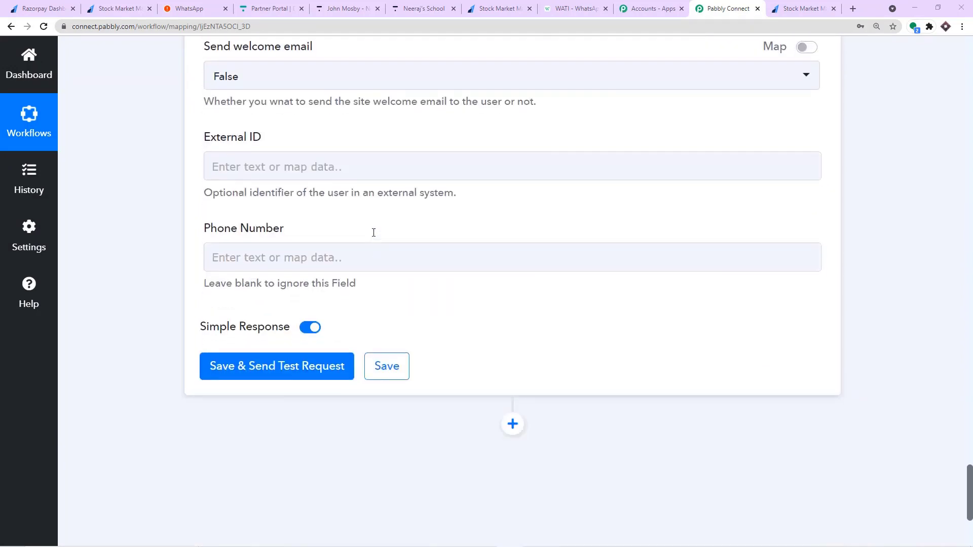
left_click(257, 267)
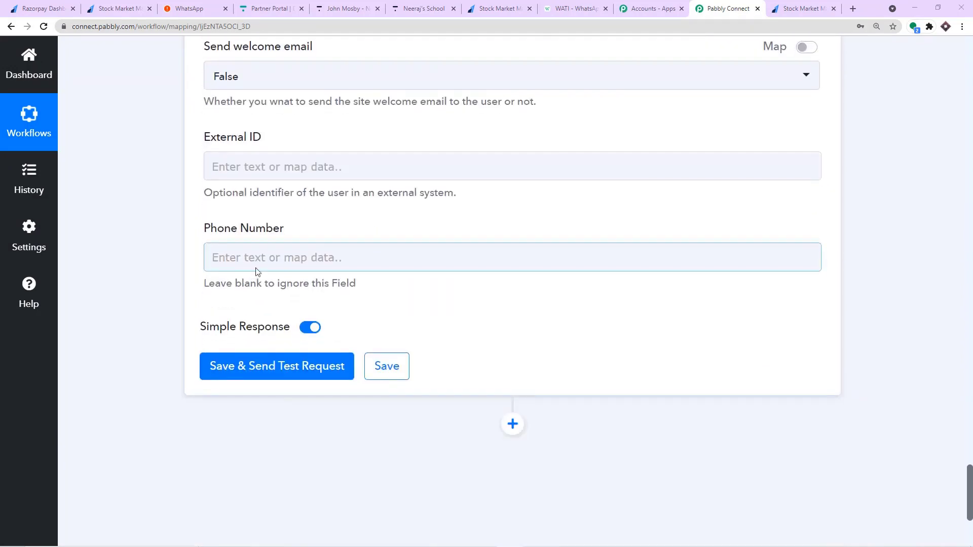
scroll(269, 254, "up", 18)
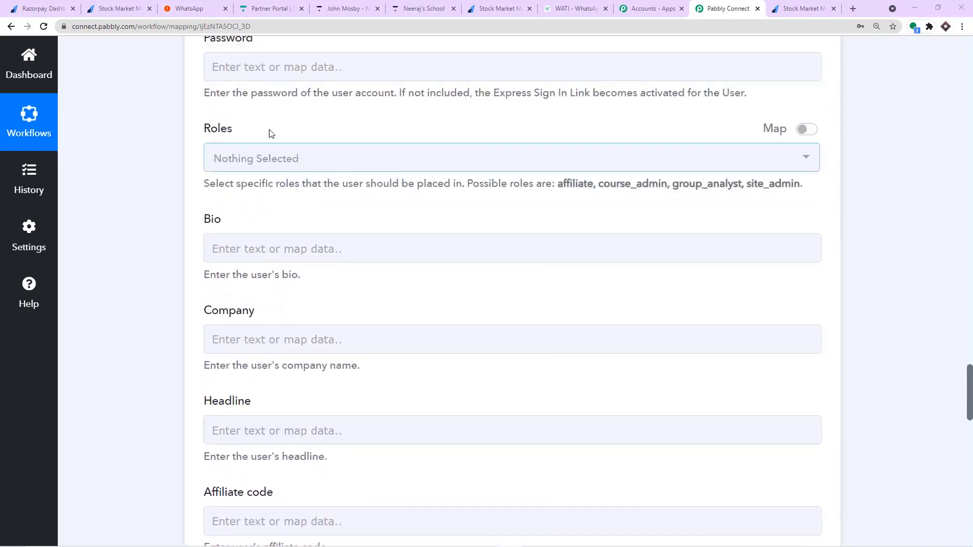
scroll(269, 134, "up", 2)
scroll(244, 157, "up", 2)
scroll(256, 289, "down", 7)
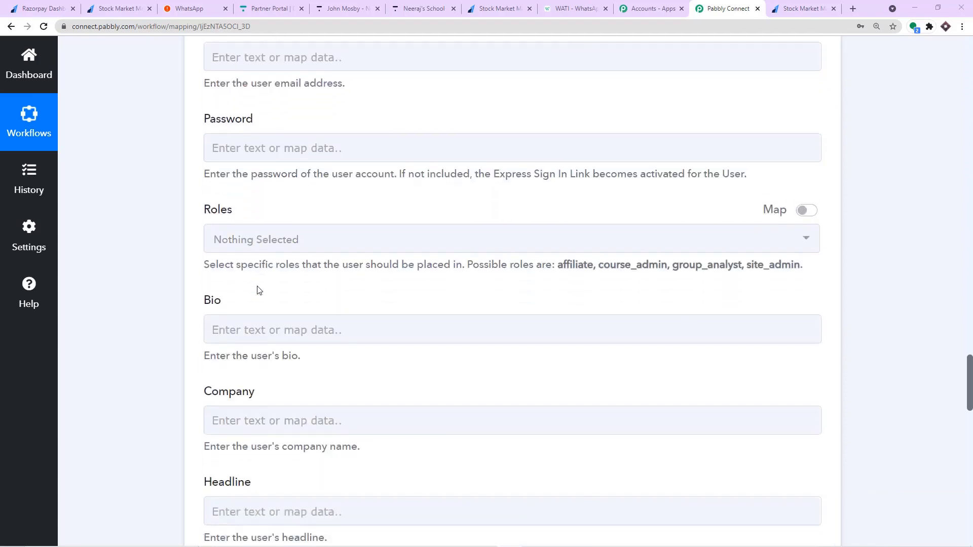
scroll(257, 288, "up", 10)
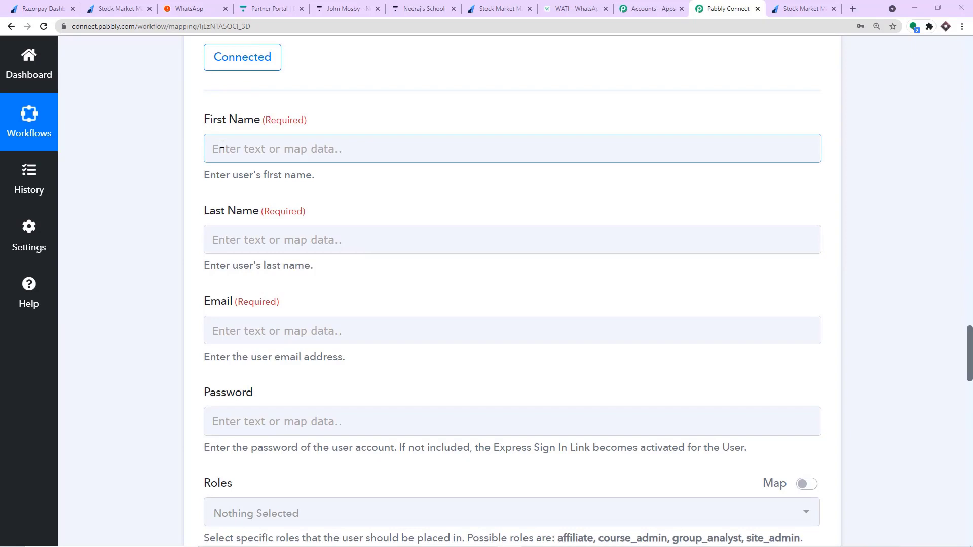
scroll(311, 166, "up", 3)
left_click(971, 183)
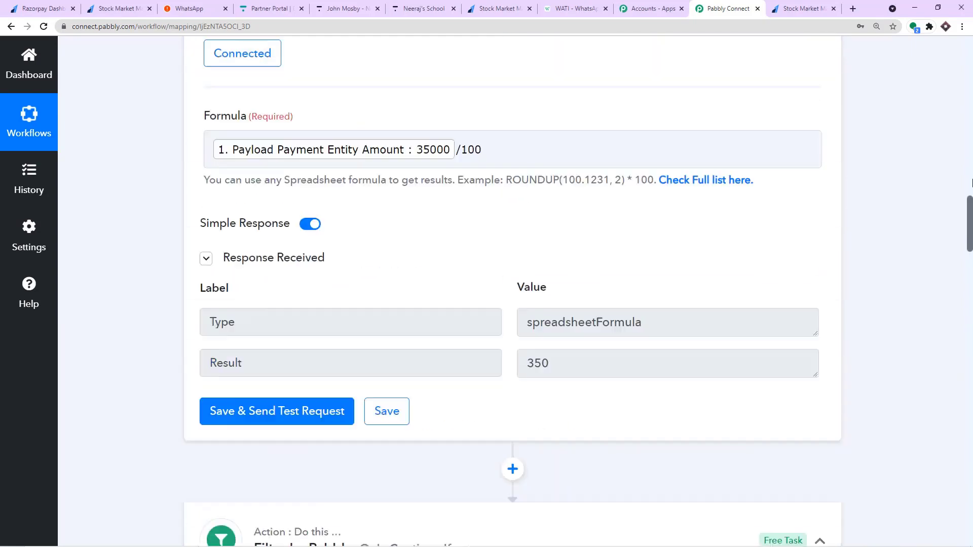
left_click_drag(972, 184, 971, 113)
scroll(668, 294, "down", 6)
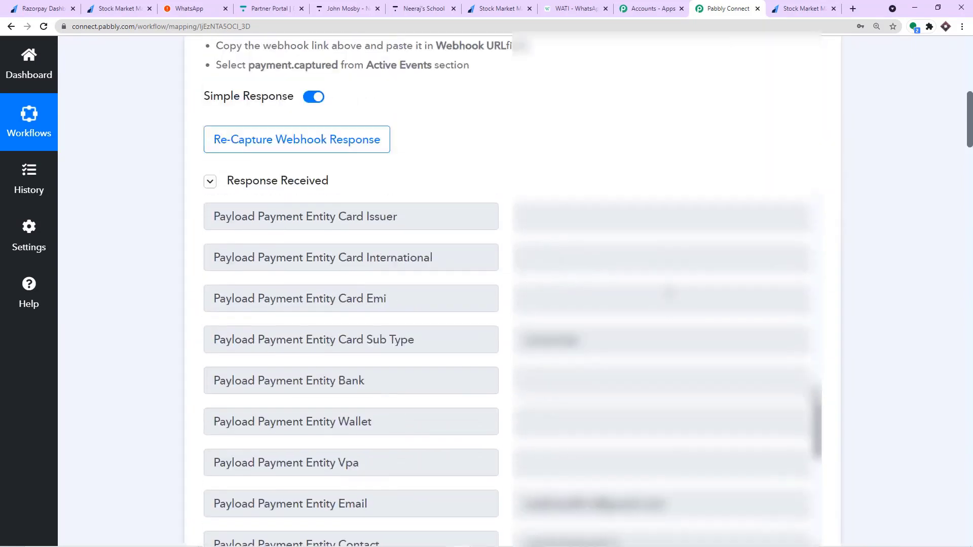
scroll(669, 296, "down", 1)
Locate the payer's first name, last name and notes email in the captured data, then begin mapping First Name.
double_click(548, 383)
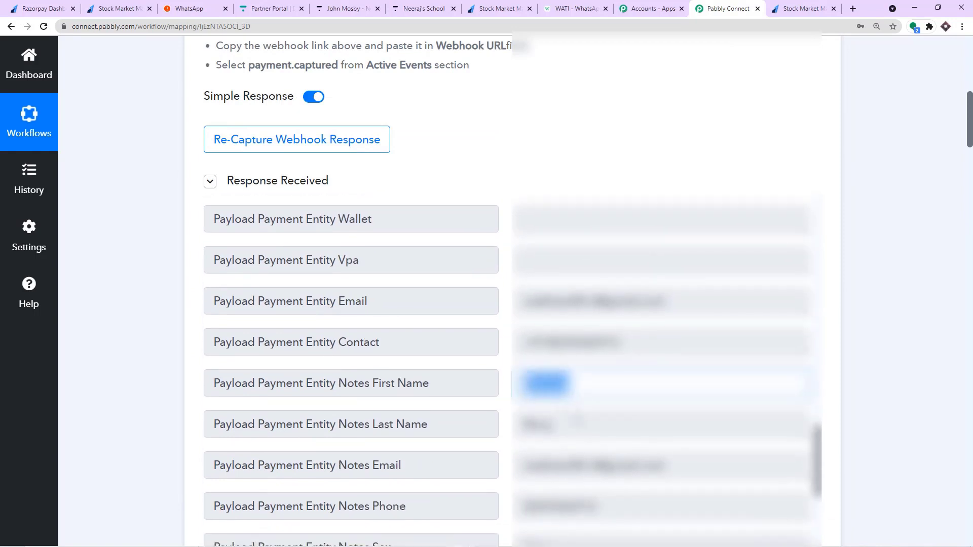
double_click(538, 425)
left_click_drag(664, 465, 486, 465)
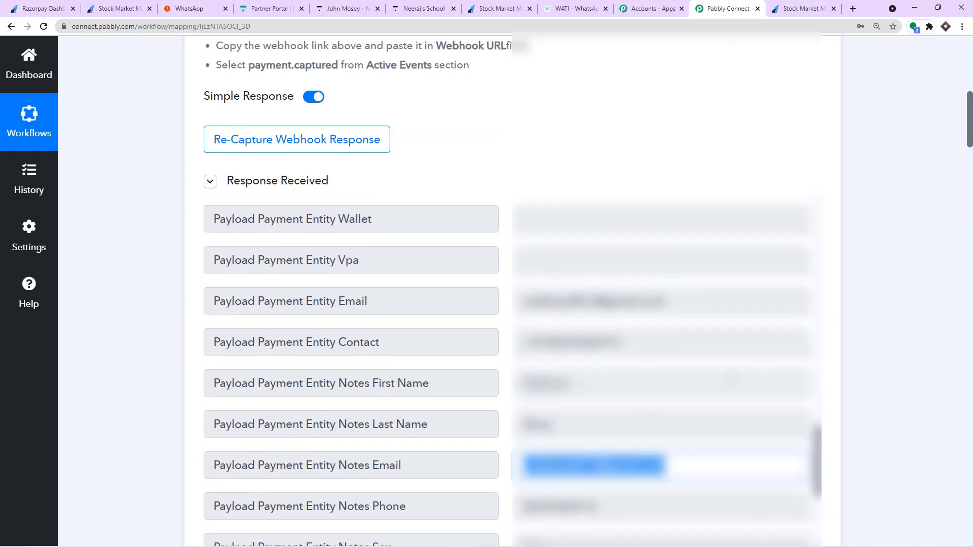
left_click_drag(969, 139, 970, 399)
scroll(930, 387, "up", 5)
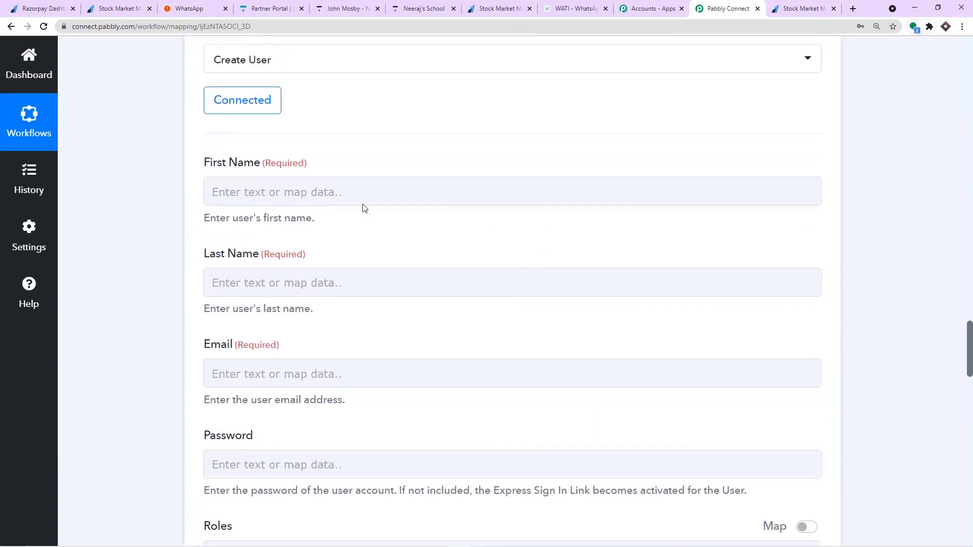
left_click(235, 185)
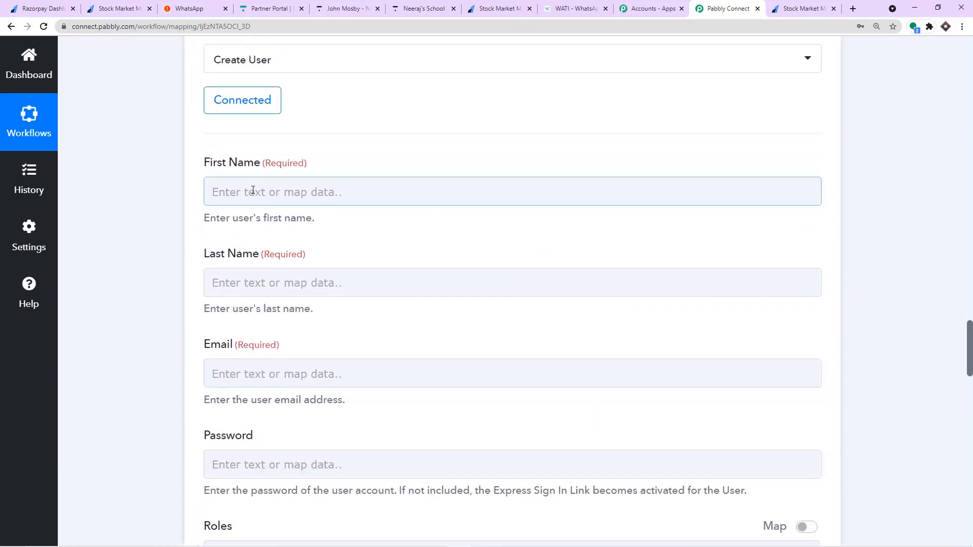
left_click(253, 190)
Map First Name to the Razorpay Payment Captured payload notes first name.
left_click(329, 306)
scroll(385, 370, "down", 5)
scroll(425, 378, "down", 10)
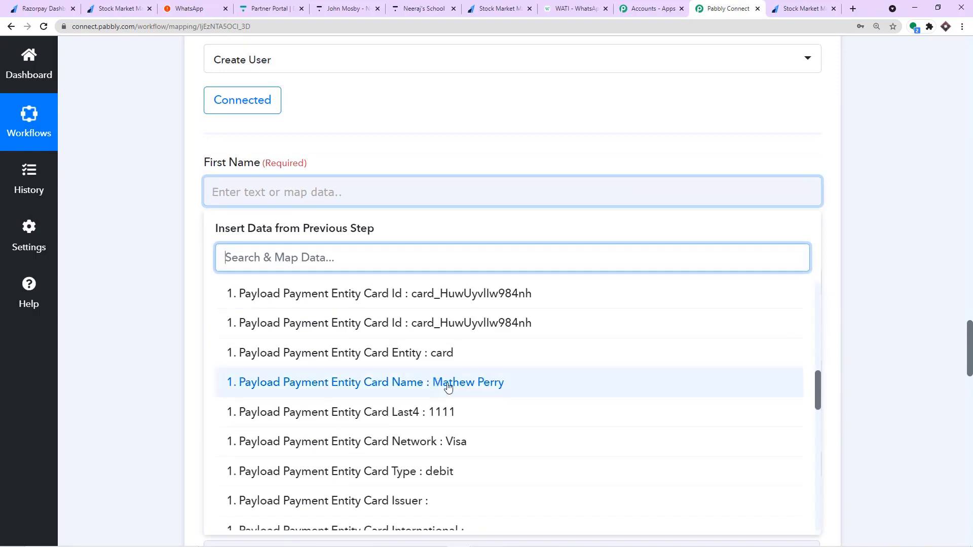
left_click(451, 361)
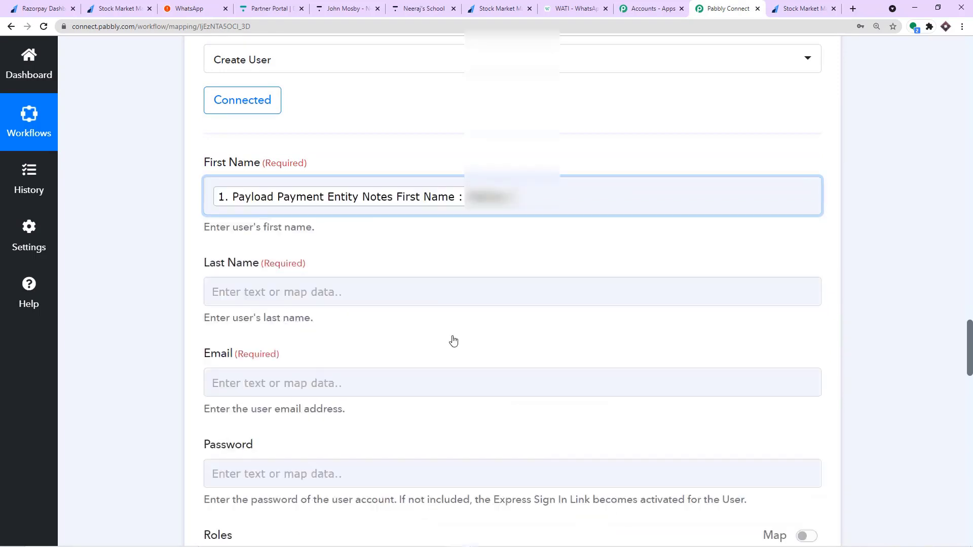
Map Last Name to the Razorpay payment entity notes last name.
scroll(413, 137, "down", 2)
scroll(413, 137, "down", 2)
left_click(330, 137)
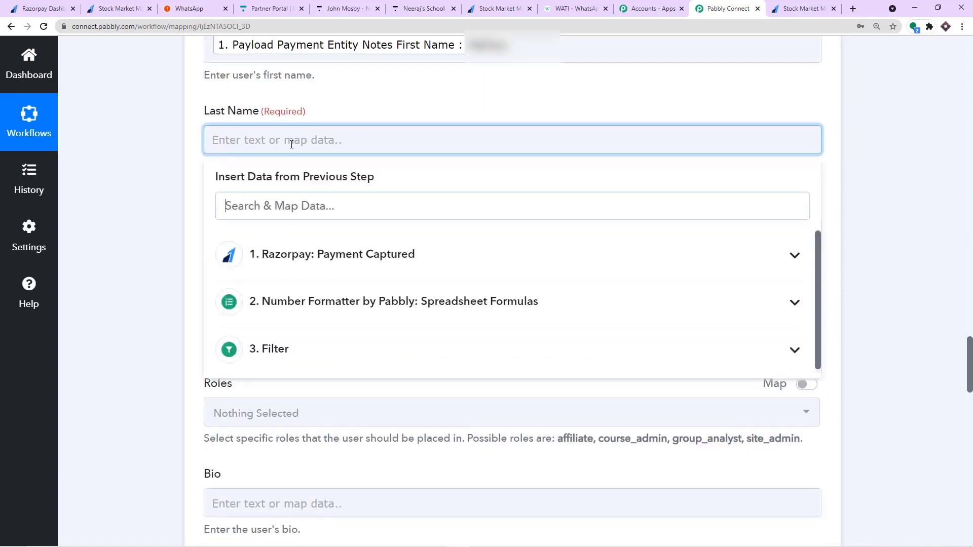
left_click(375, 256)
scroll(561, 364, "down", 10)
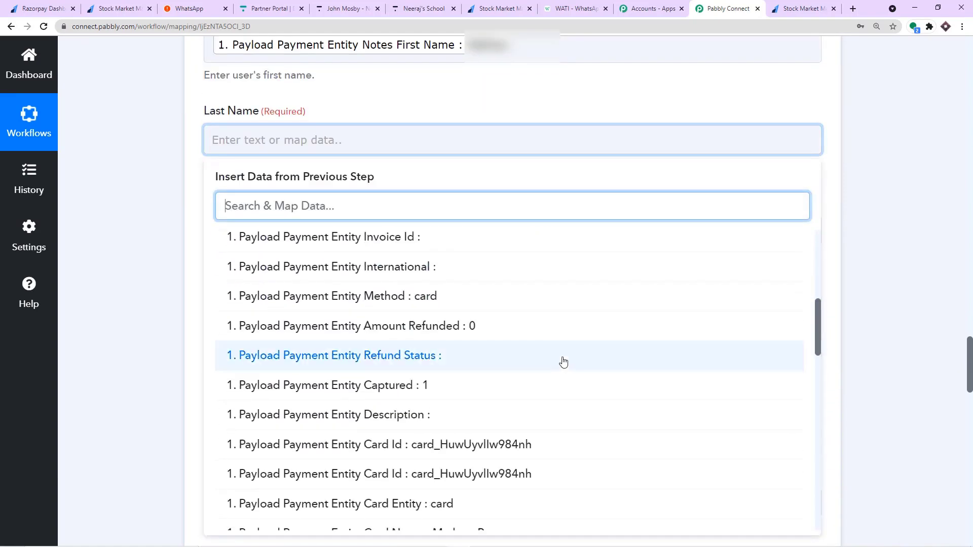
scroll(570, 354, "down", 3)
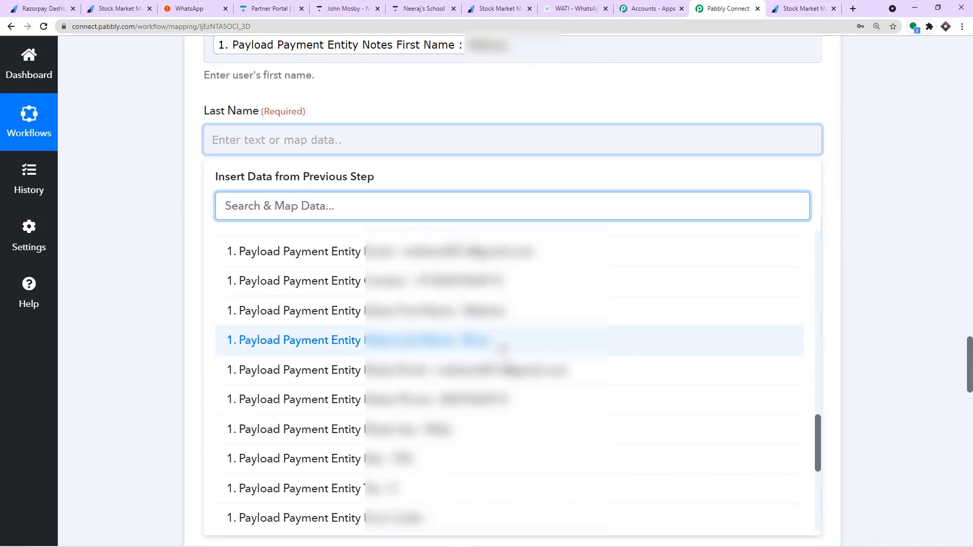
left_click(517, 342)
left_click(420, 89)
Map Email to the Razorpay payment entity notes email.
scroll(420, 88, "down", 3)
left_click(295, 99)
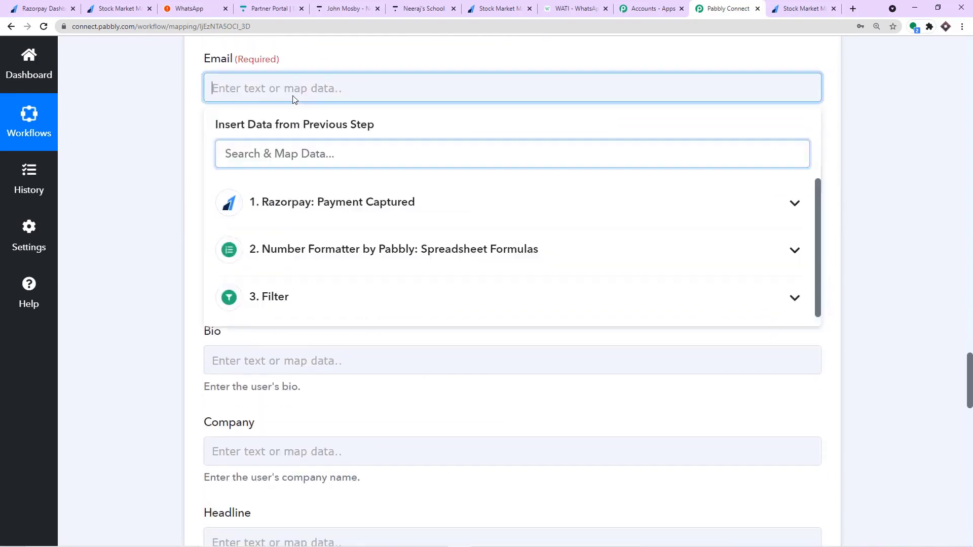
left_click(343, 205)
scroll(419, 287, "down", 15)
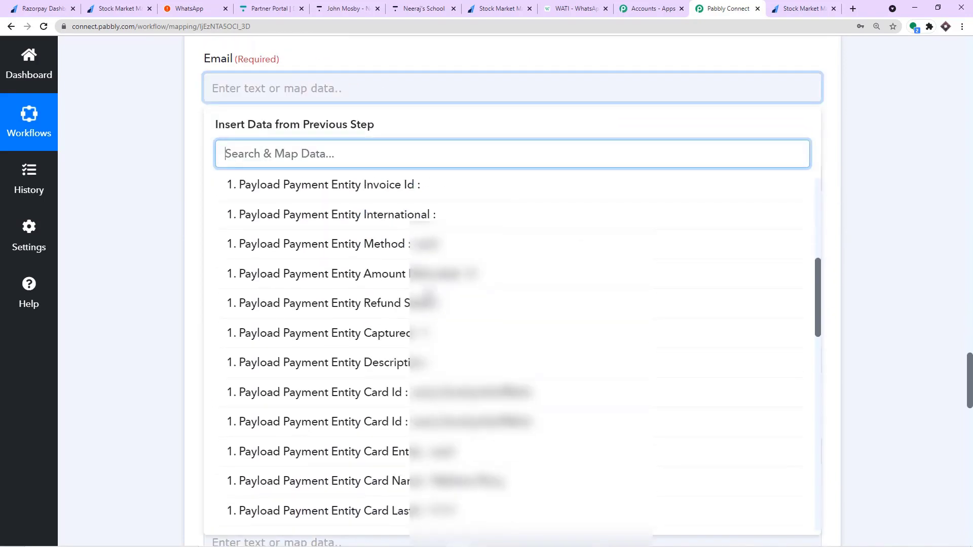
scroll(441, 307, "down", 1)
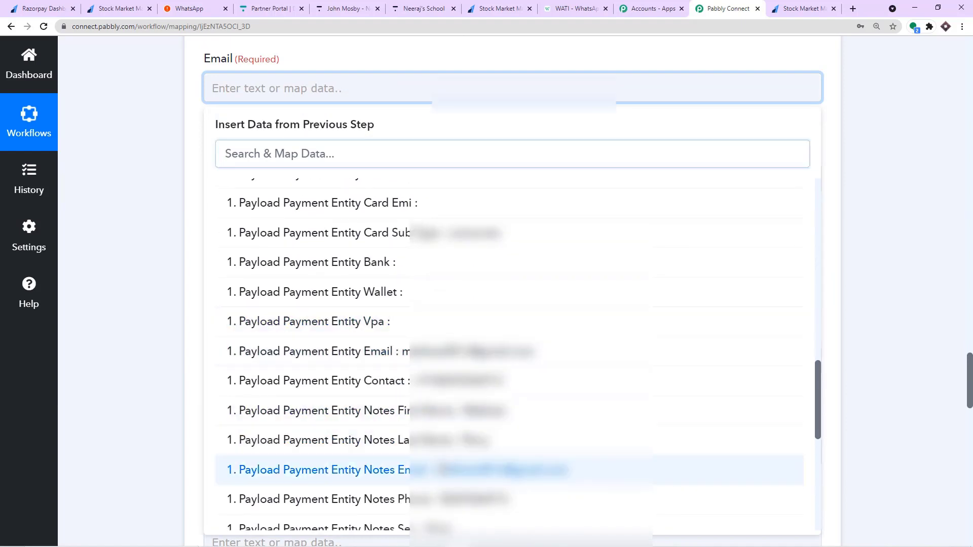
left_click(441, 470)
left_click(437, 63)
Map Phone Number to the Razorpay payment entity notes phone.
scroll(355, 122, "up", 3)
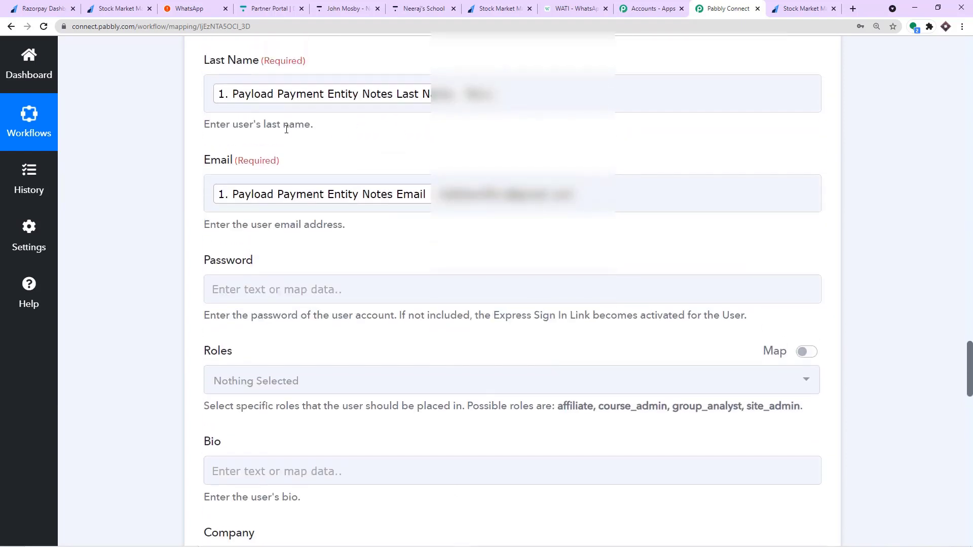
scroll(279, 208, "down", 4)
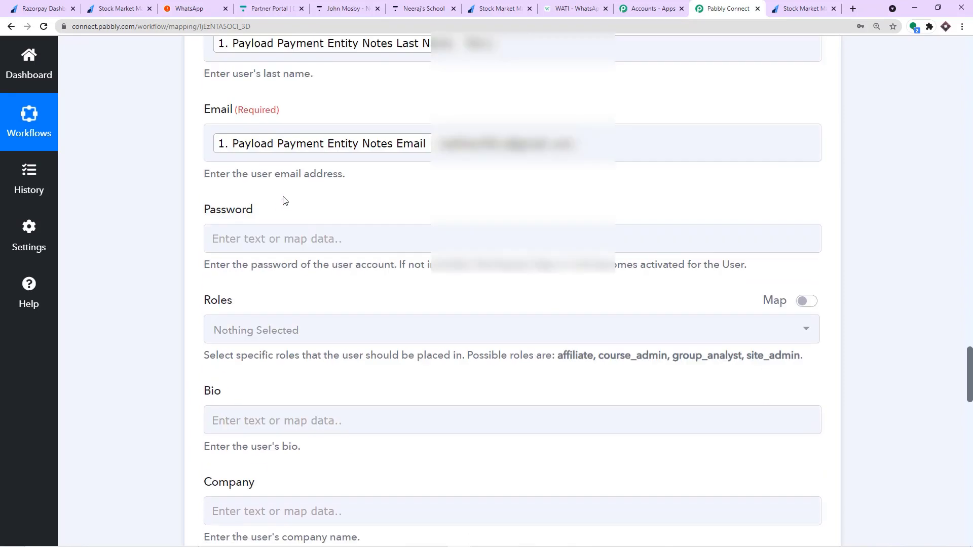
scroll(226, 167, "down", 8)
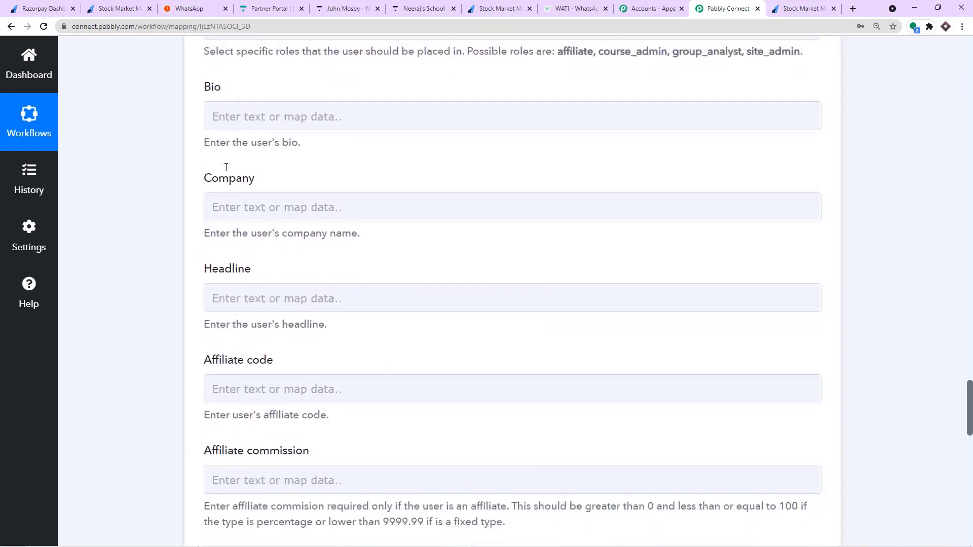
scroll(226, 167, "down", 10)
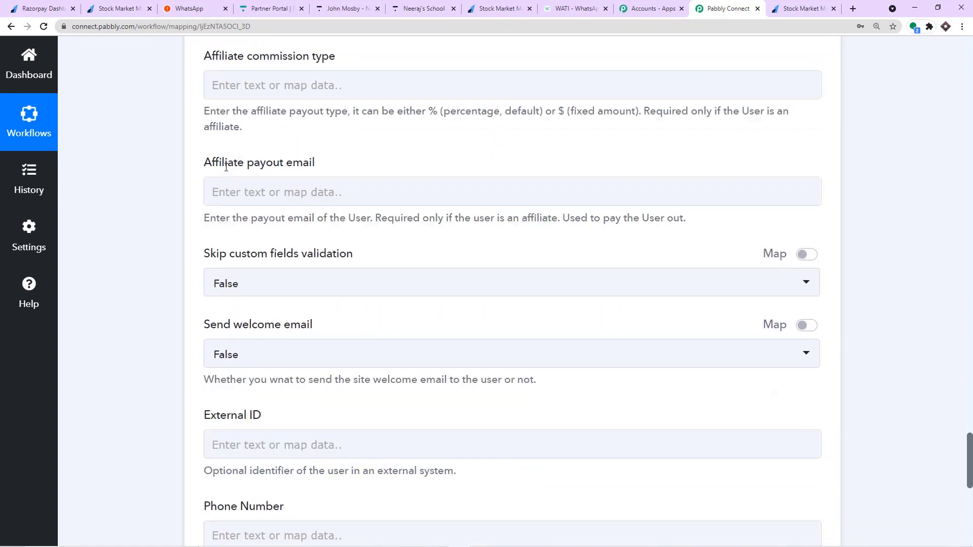
scroll(226, 168, "down", 5)
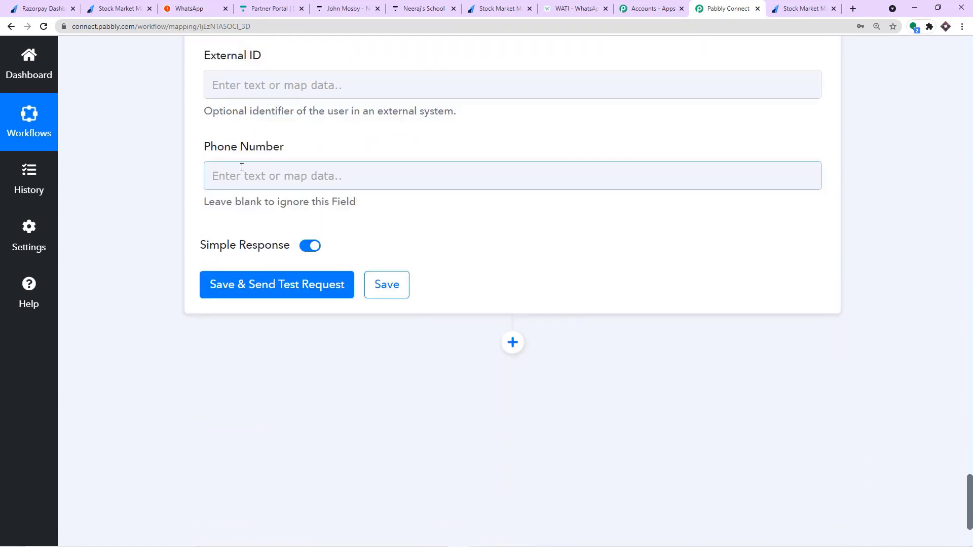
left_click(323, 76)
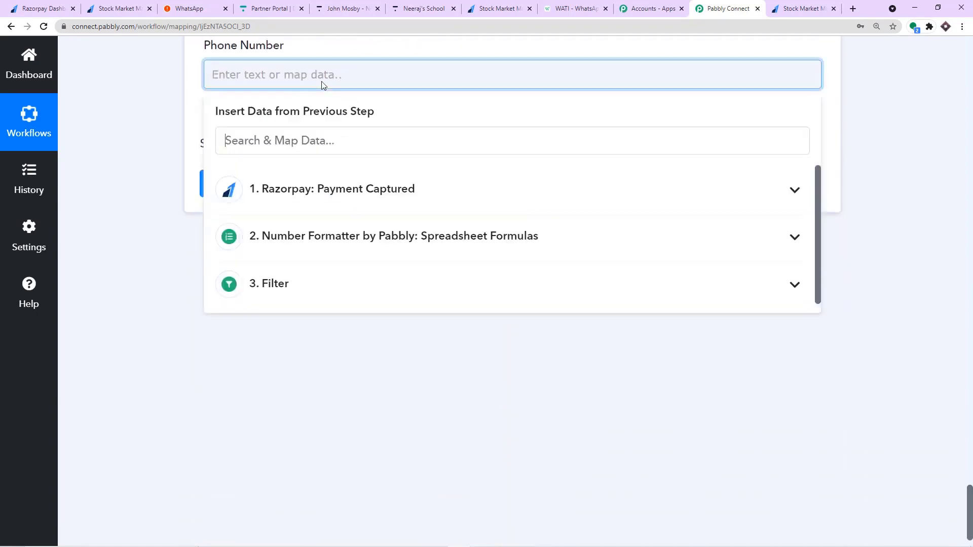
left_click(356, 189)
scroll(509, 284, "down", 6)
scroll(509, 289, "down", 10)
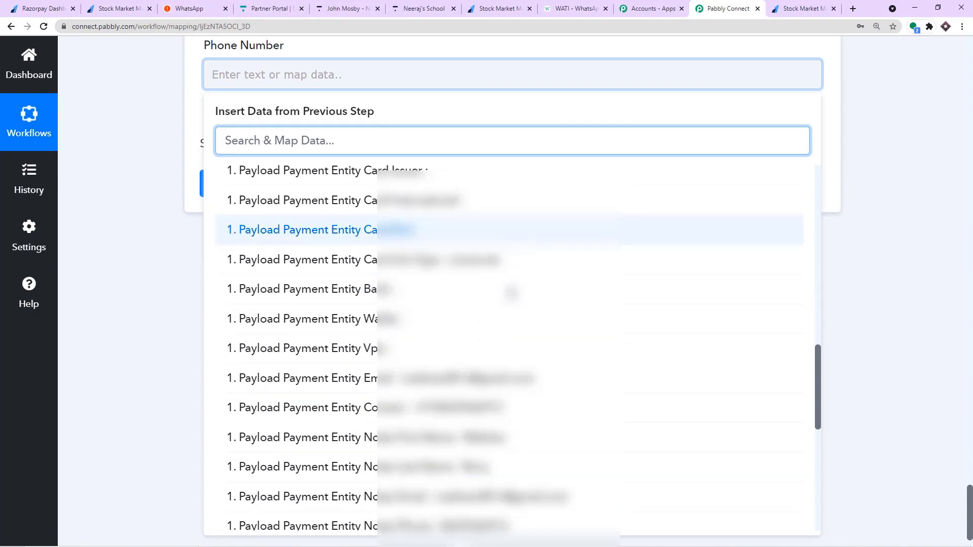
scroll(506, 310, "down", 1)
left_click(506, 332)
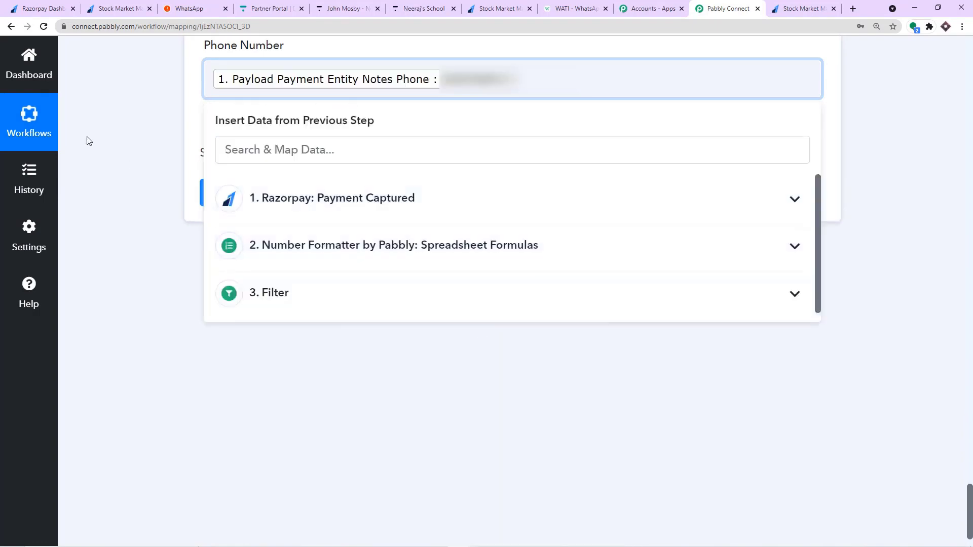
left_click(102, 129)
scroll(253, 113, "down", 1)
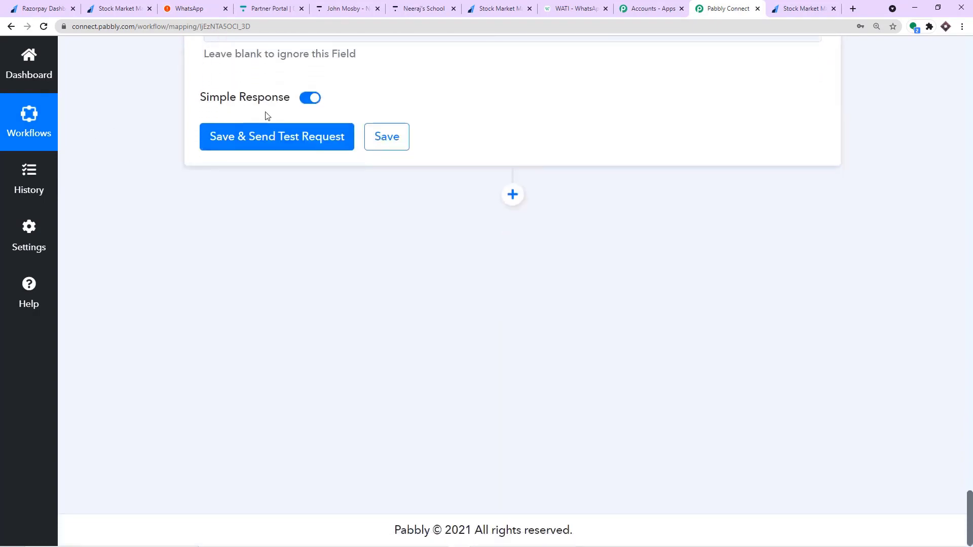
Save the Thinkific Create User step and test it, checking the returned new user's details.
left_click(279, 137)
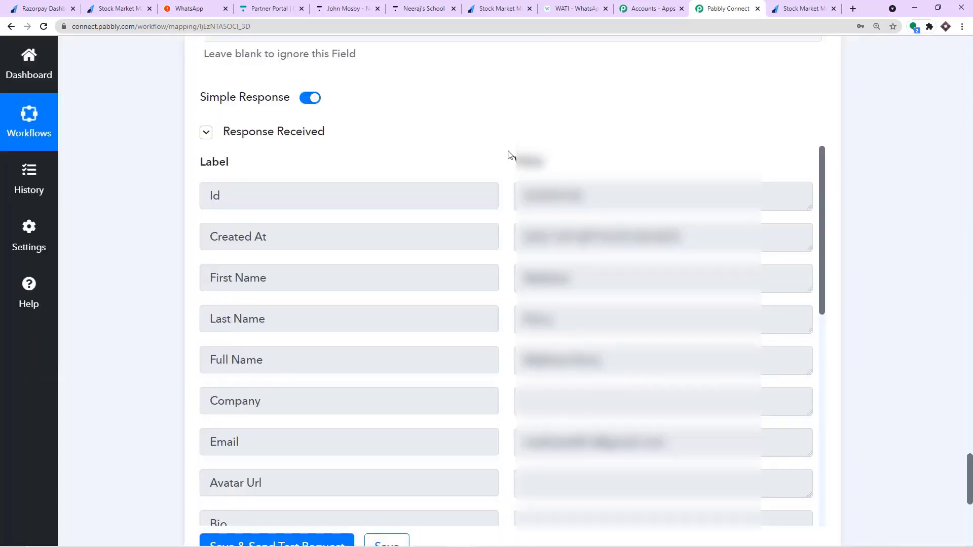
scroll(508, 154, "down", 3)
scroll(601, 193, "up", 3)
left_click(438, 6)
Check Thinkific's Users list shows the newly created user at the top, then return to Pabbly Connect.
left_click(344, 4)
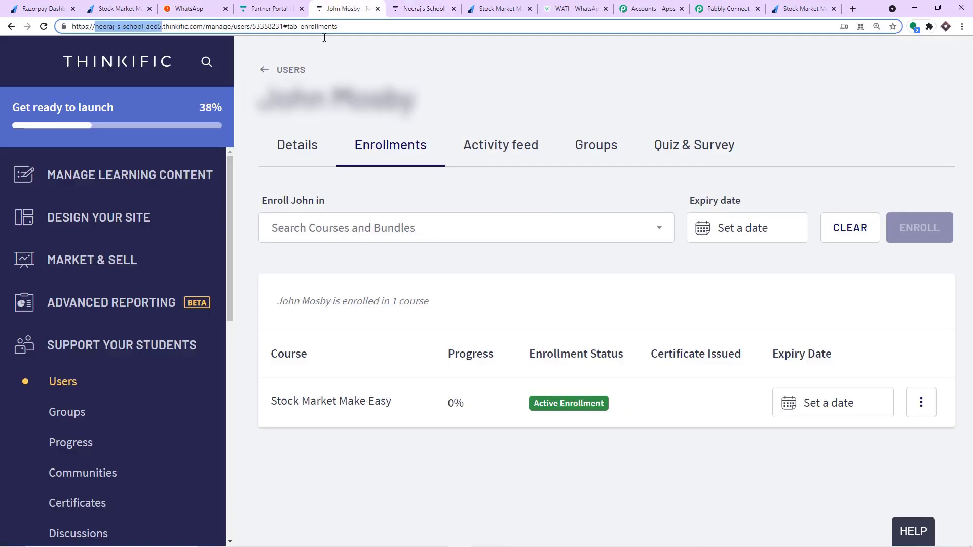
scroll(69, 284, "down", 3)
left_click(69, 290)
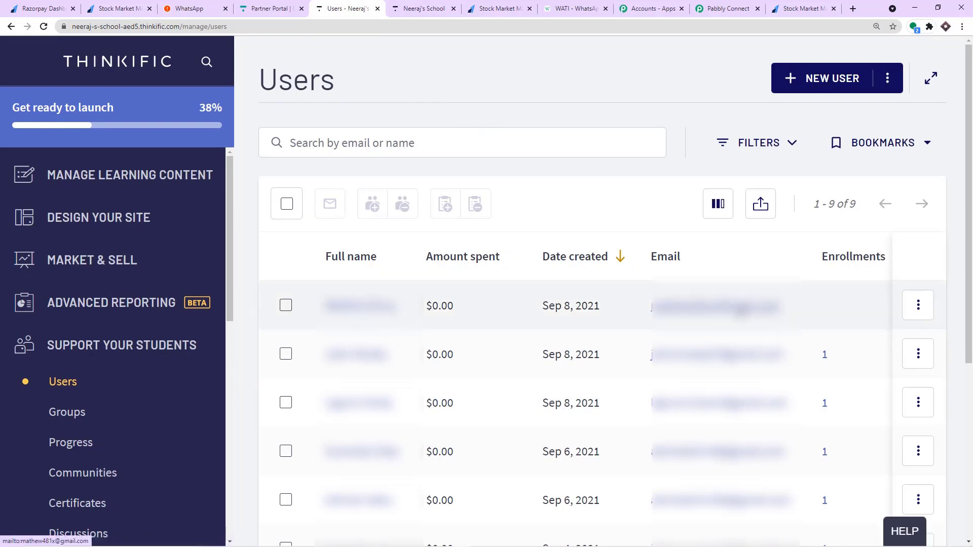
left_click(722, 8)
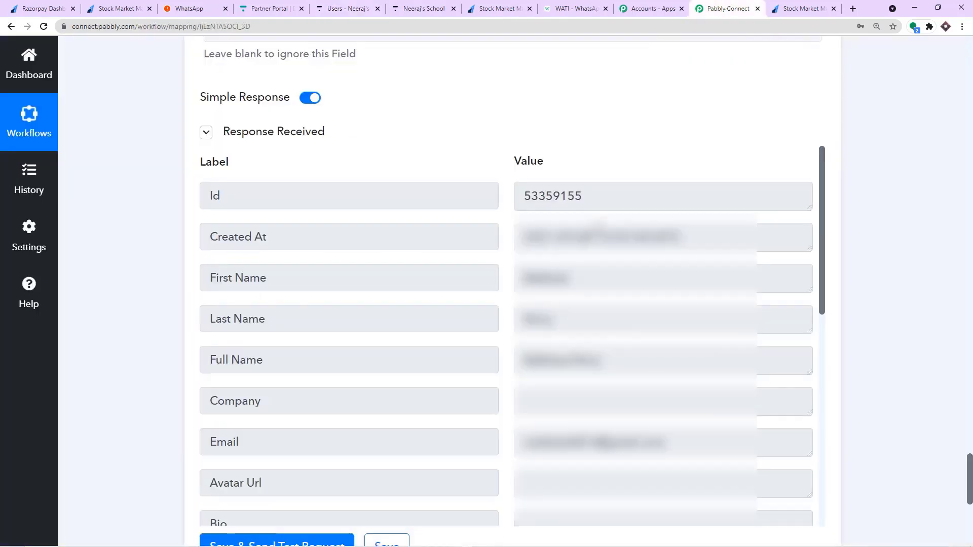
Add a new action step using Thinkific (searched as 'thi') with the Enroll User event.
scroll(784, 304, "down", 3)
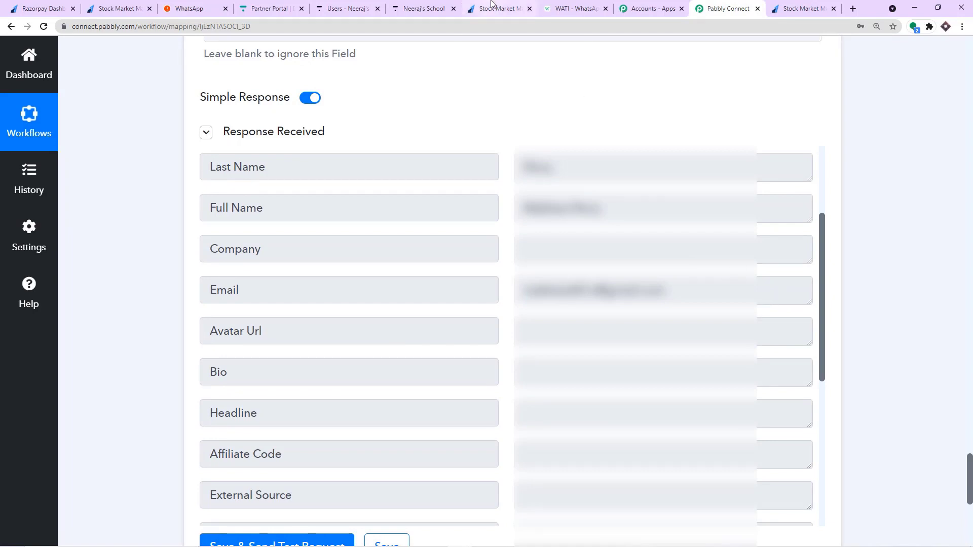
left_click(424, 9)
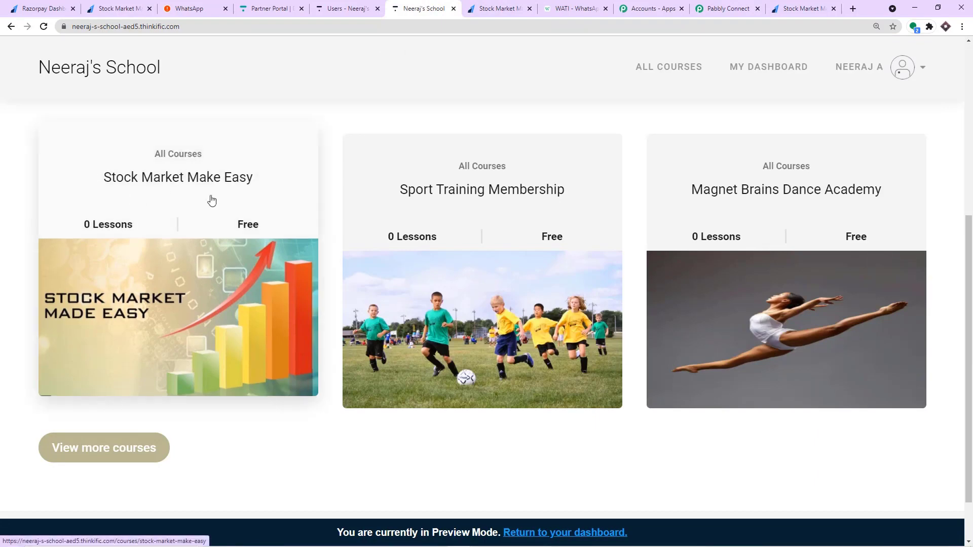
left_click(730, 10)
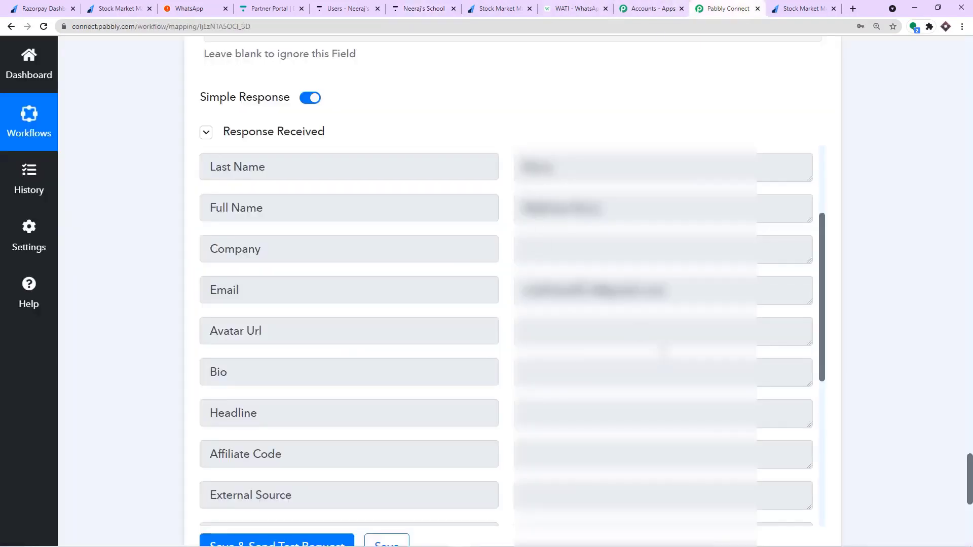
scroll(920, 439, "down", 10)
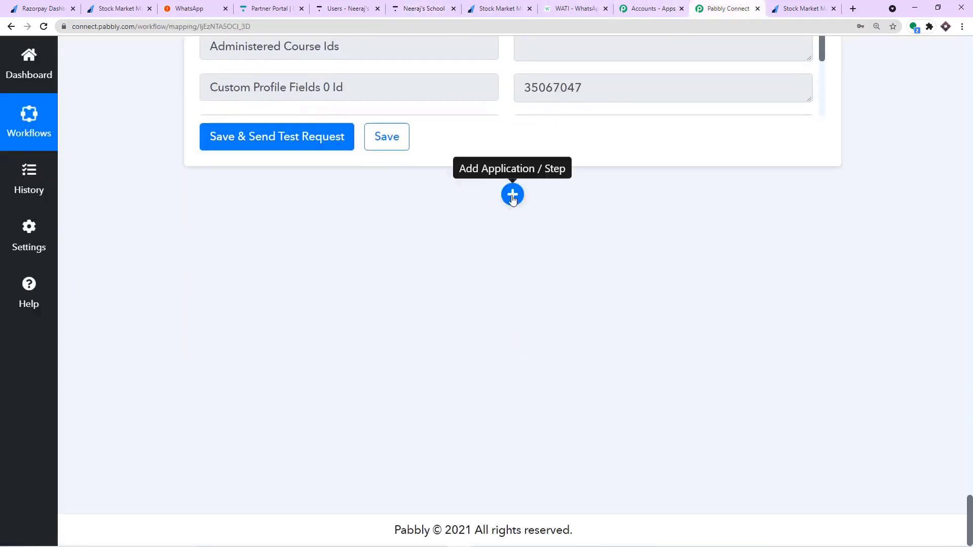
left_click(512, 197)
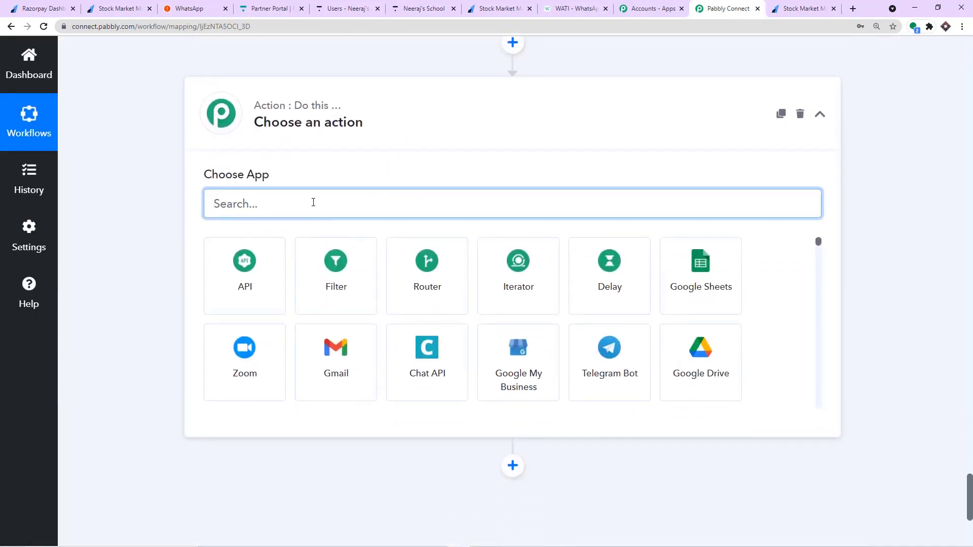
type("thi")
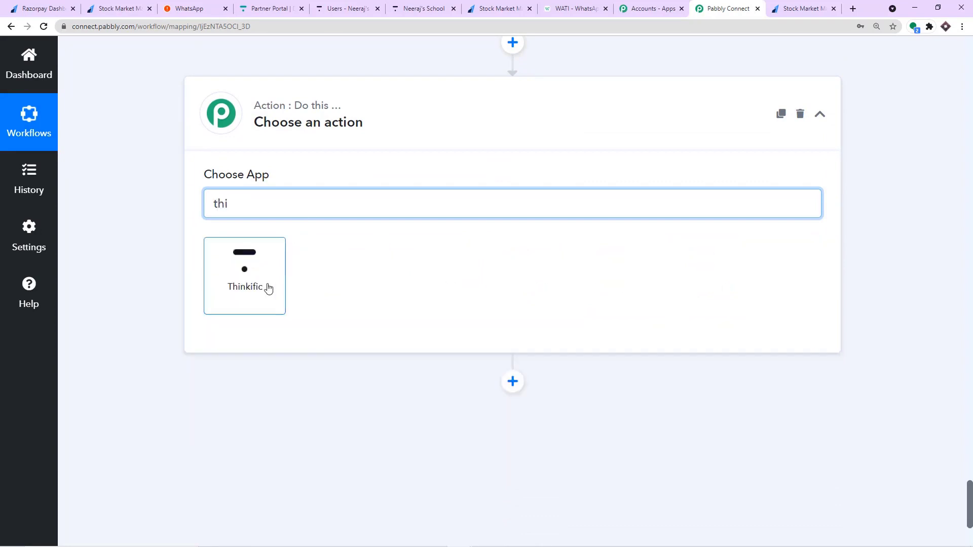
left_click(266, 286)
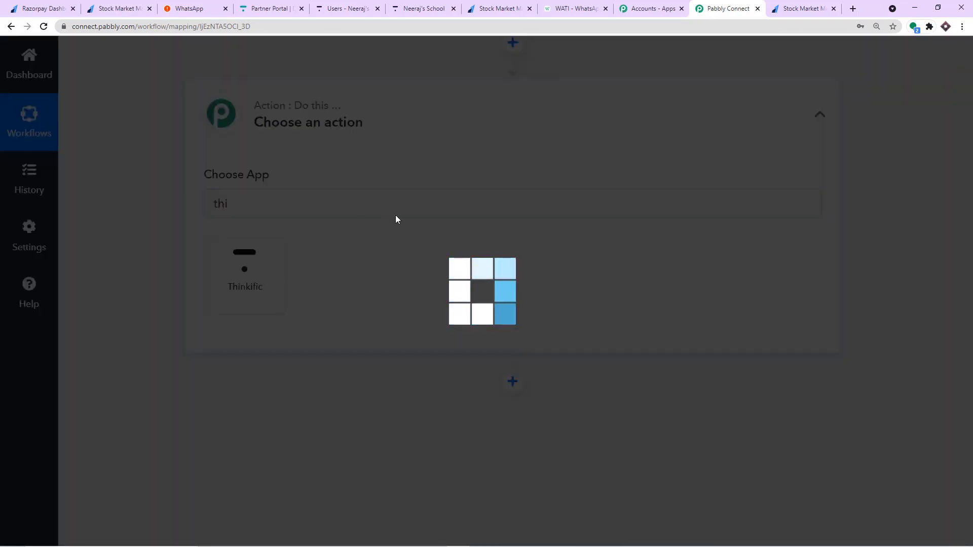
scroll(403, 189, "down", 2)
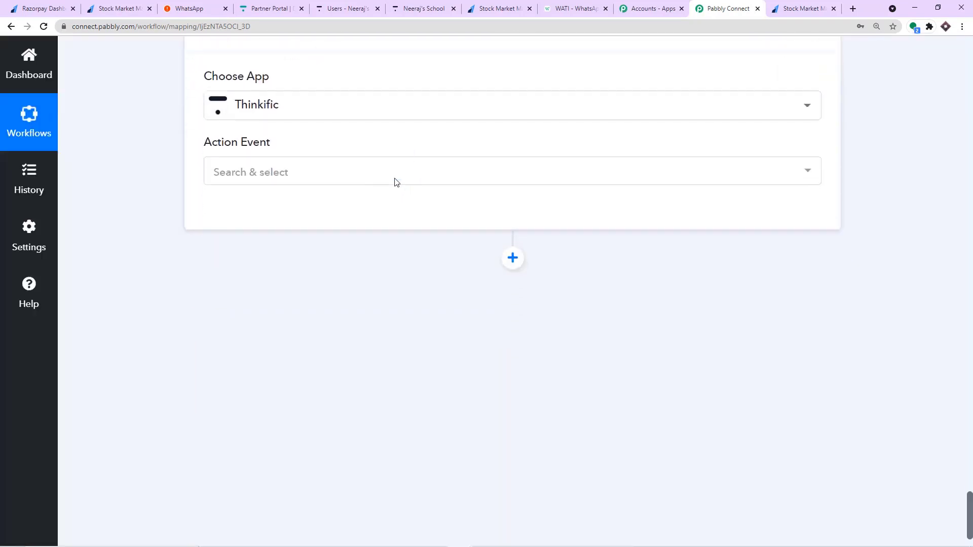
left_click(369, 169)
scroll(304, 253, "down", 5)
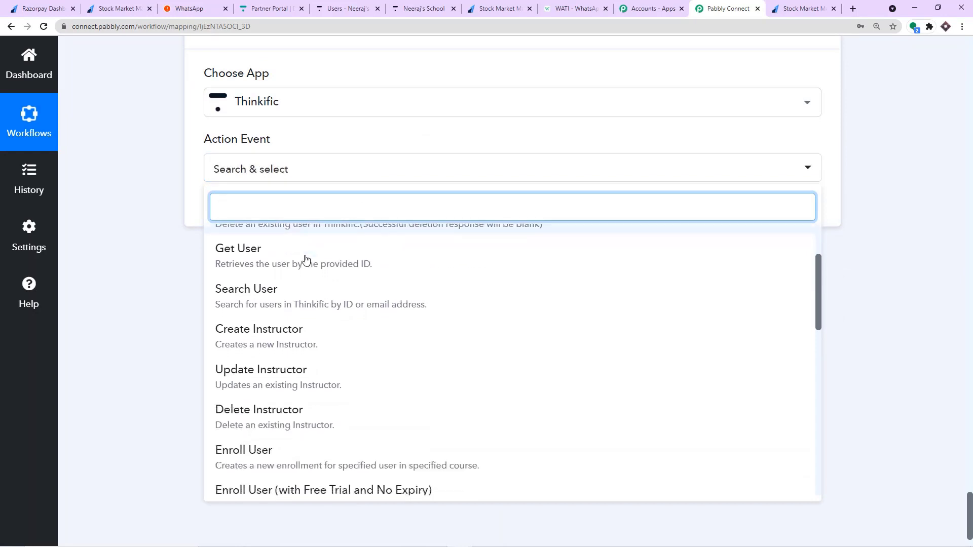
left_click(285, 312)
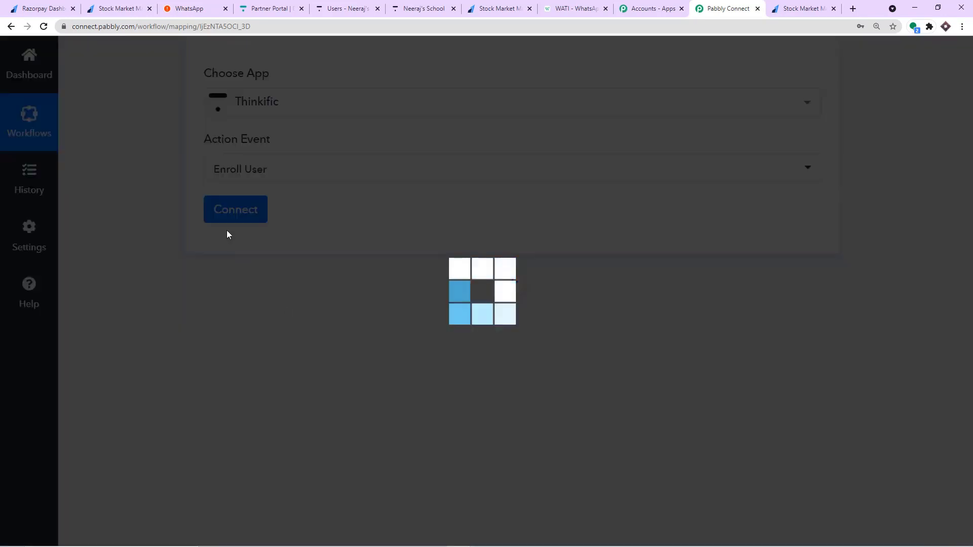
Connect the Enroll User step through the existing Thinkific #12 connection and save it.
left_click(242, 216)
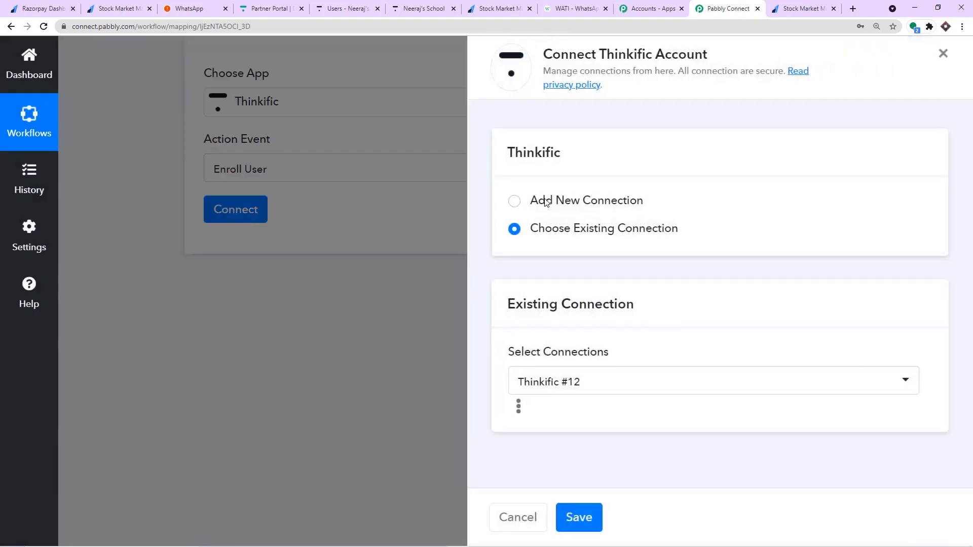
left_click(555, 384)
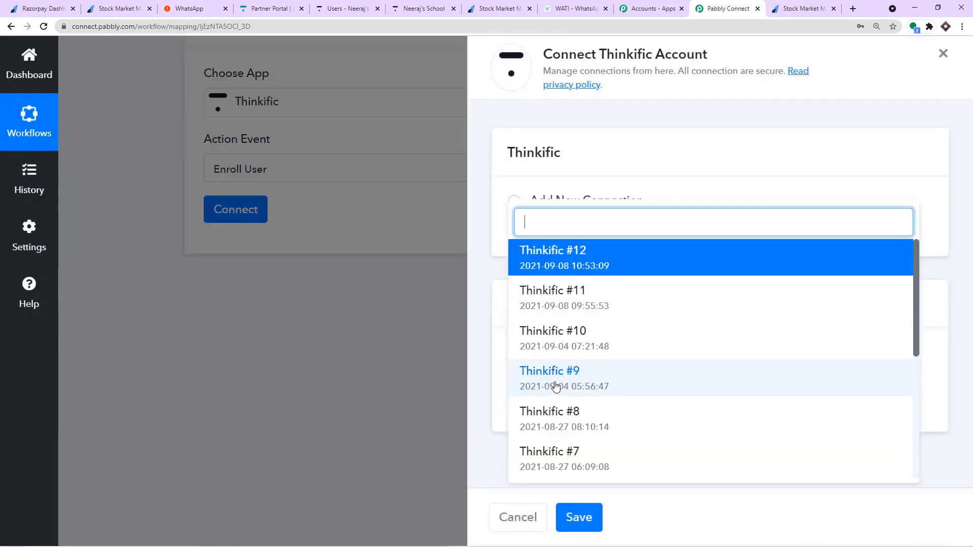
left_click(571, 260)
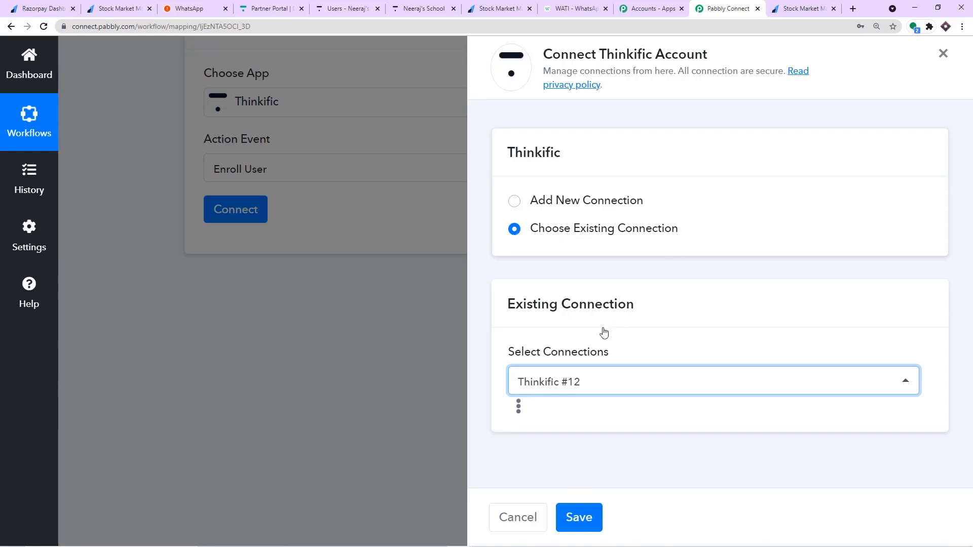
left_click(570, 381)
left_click(579, 265)
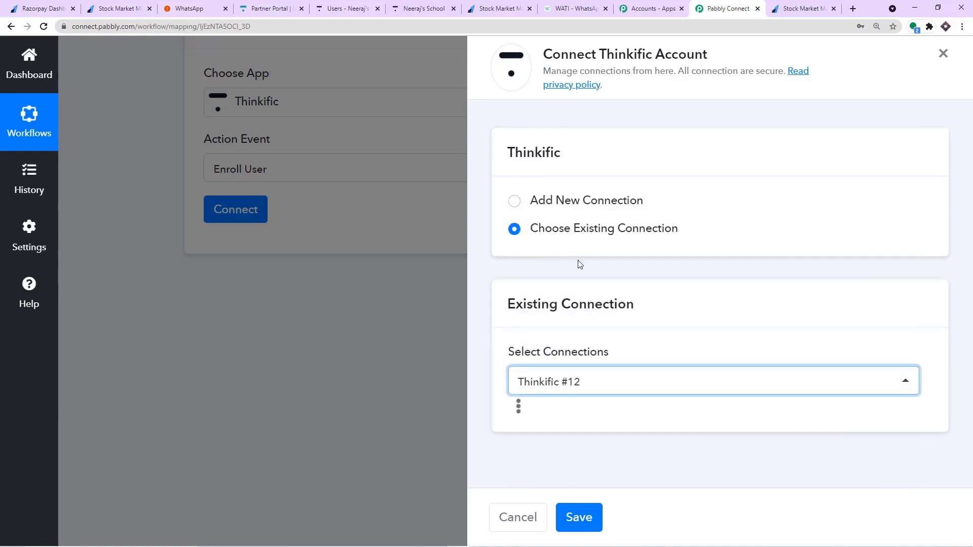
left_click(575, 516)
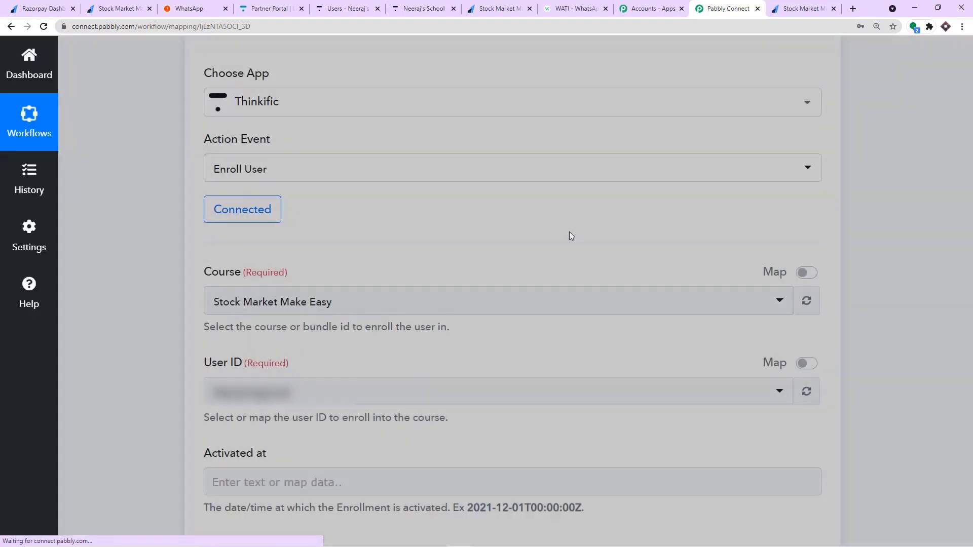
scroll(441, 183, "down", 2)
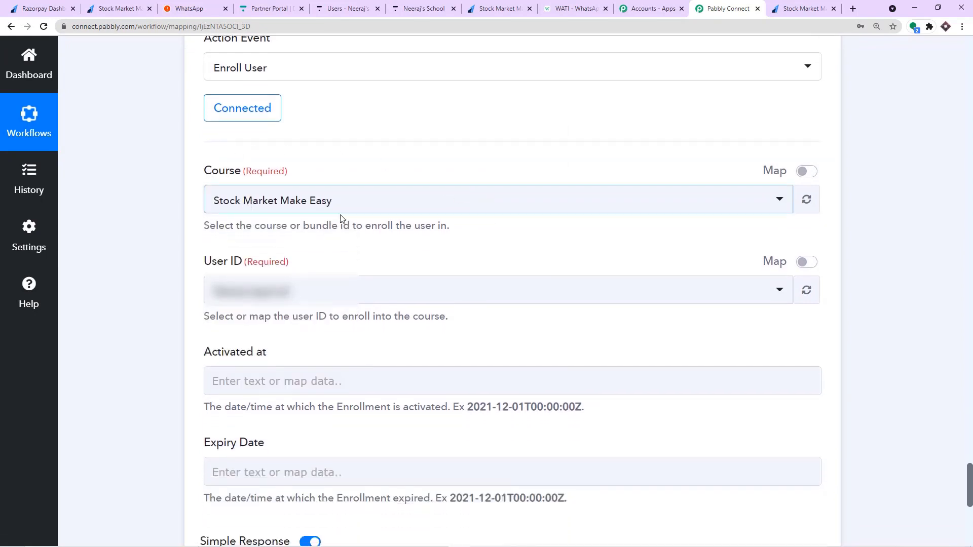
left_click(307, 204)
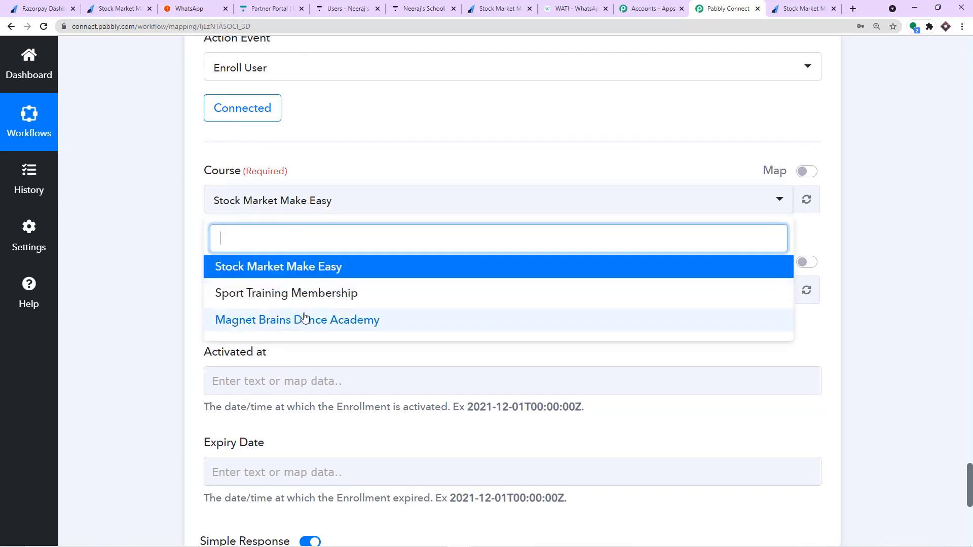
left_click(362, 6)
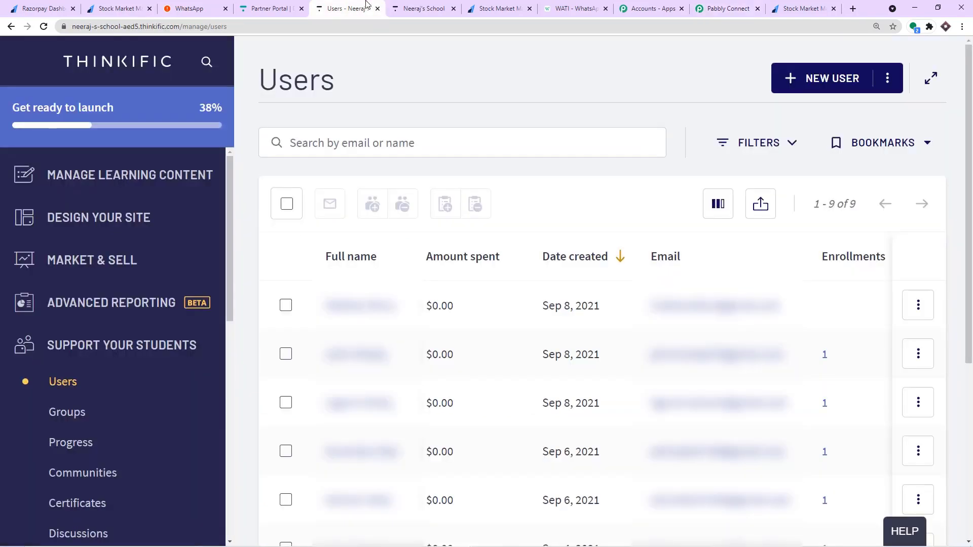
left_click(409, 4)
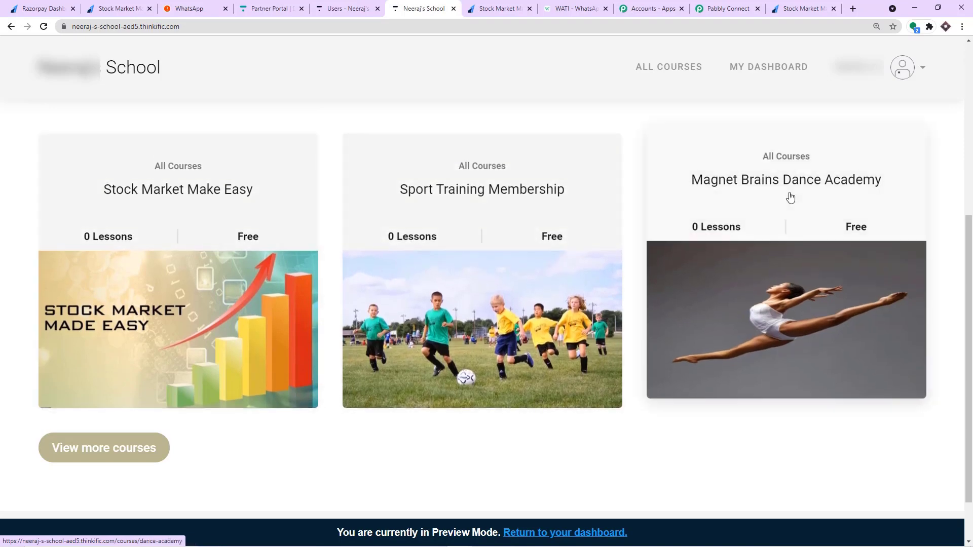
left_click(724, 9)
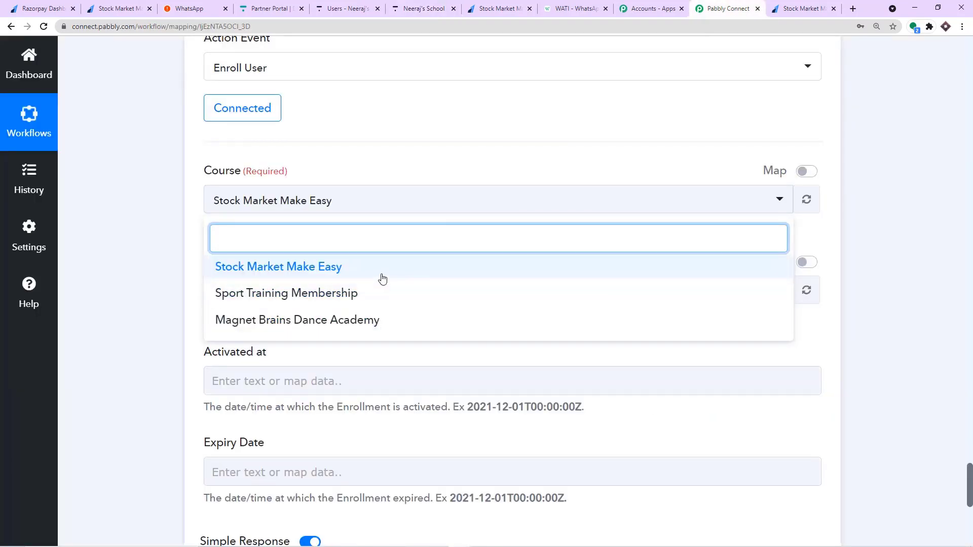
left_click(255, 268)
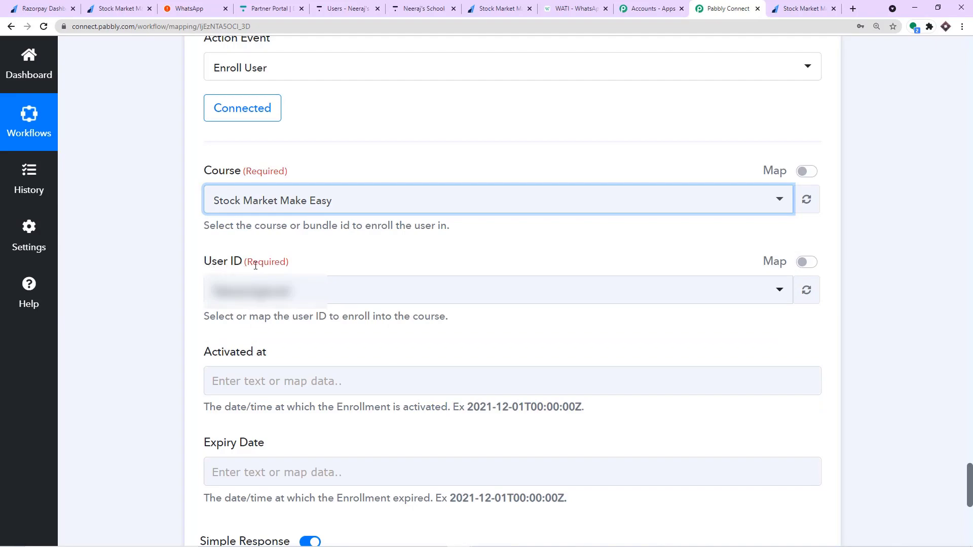
scroll(411, 228, "up", 12)
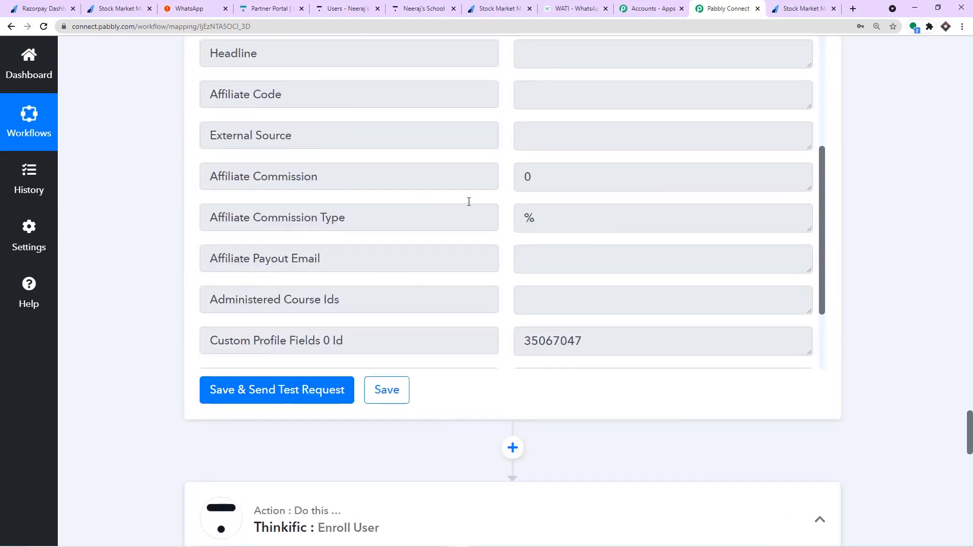
scroll(886, 187, "up", 10)
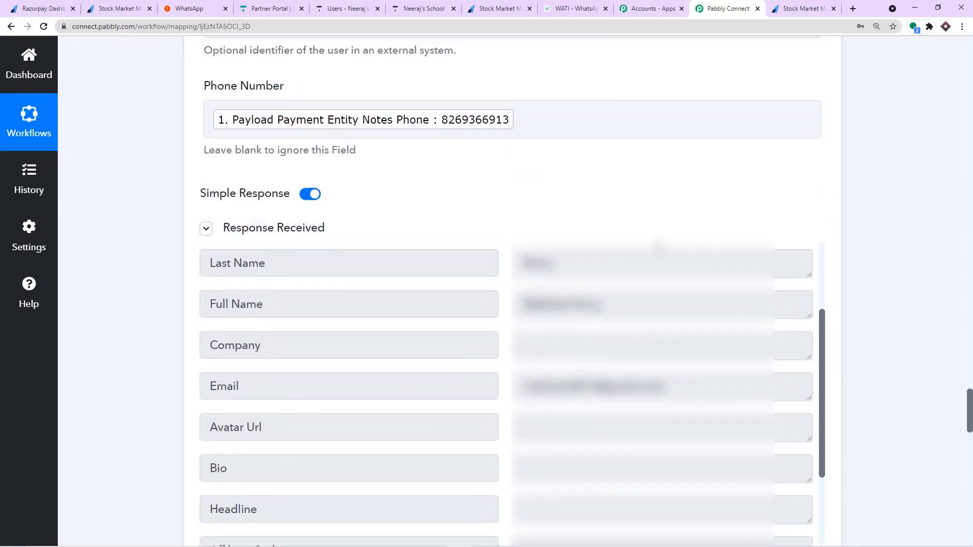
scroll(369, 279, "up", 4)
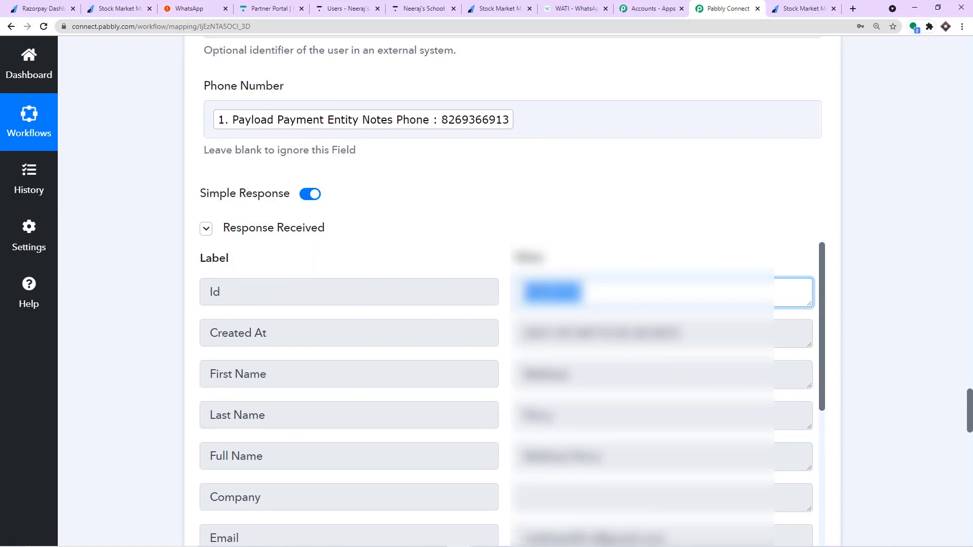
scroll(871, 318, "down", 12)
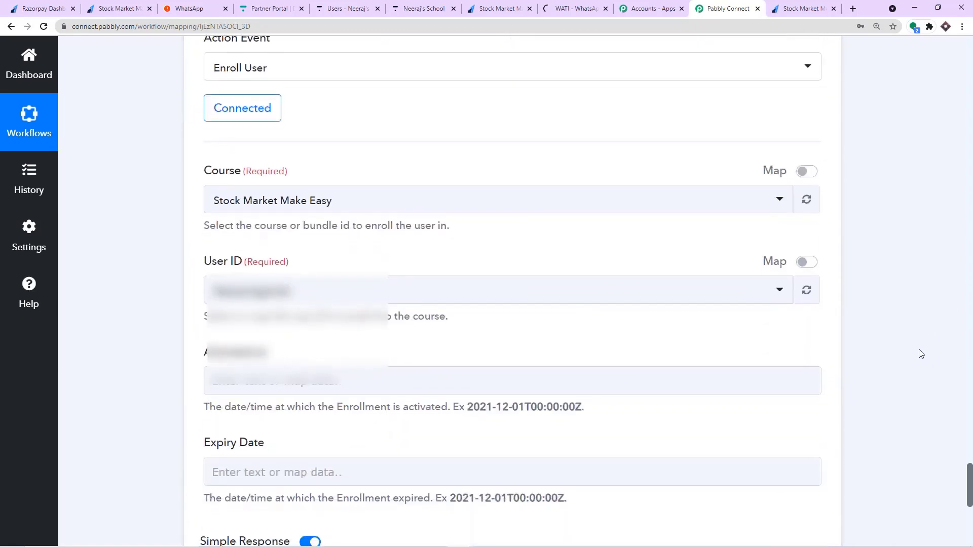
Enable mapping for User ID and insert Thinkific: Create User's 4. Id.
left_click(807, 264)
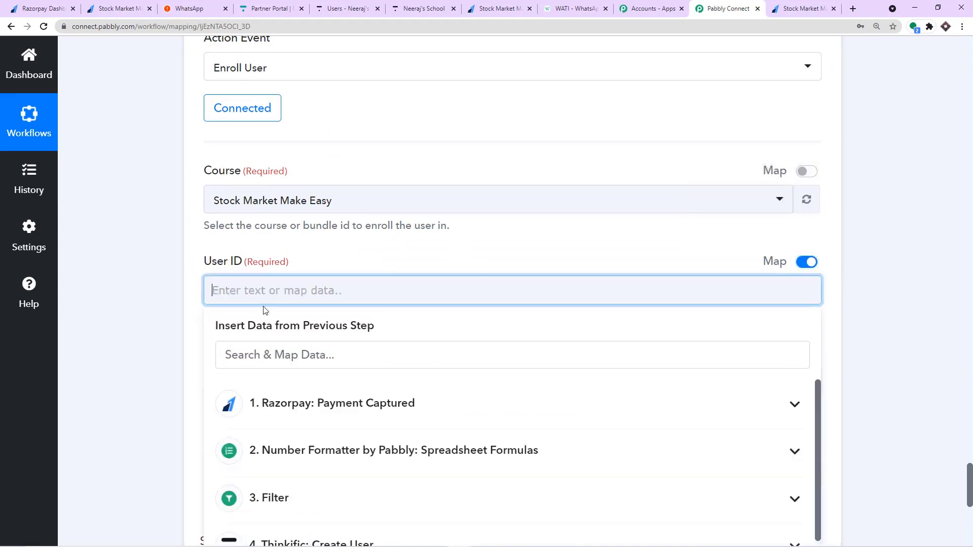
left_click(295, 349)
scroll(297, 344, "down", 3)
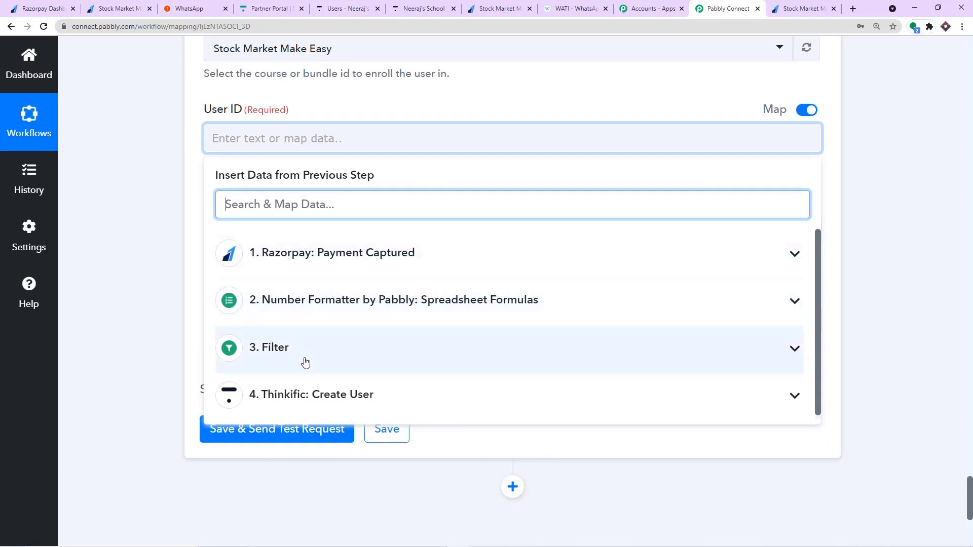
left_click(291, 394)
scroll(297, 355, "down", 2)
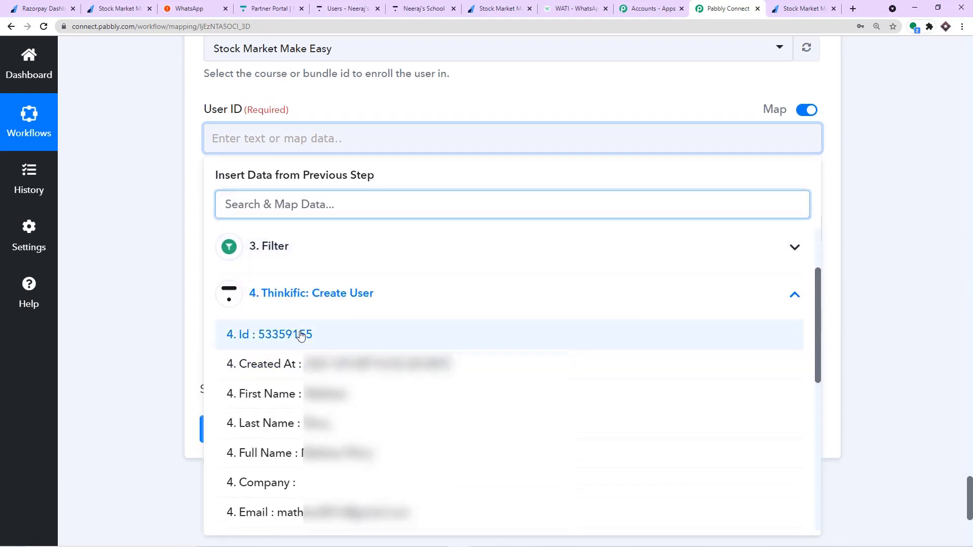
left_click(300, 336)
left_click(366, 112)
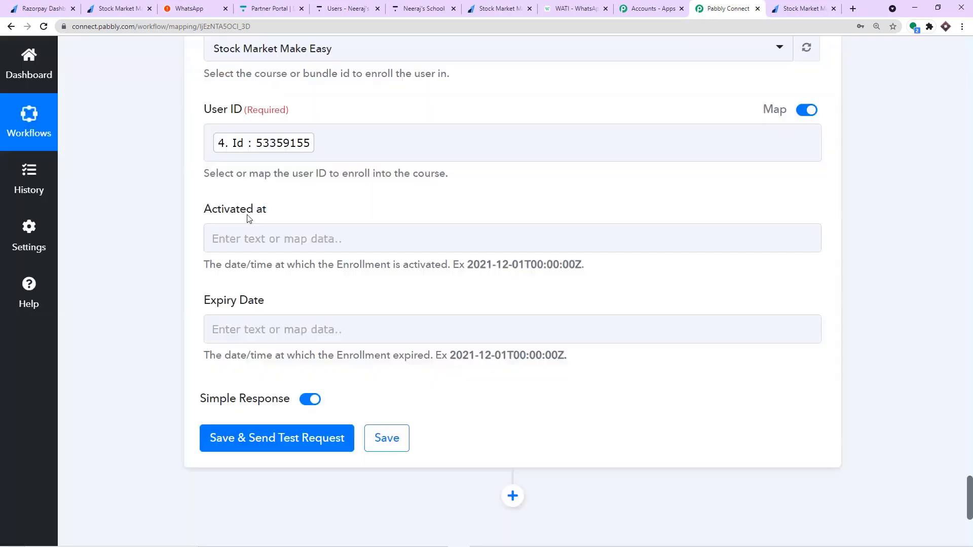
Inspect the Created At date in the Create User response.
scroll(273, 208, "up", 4)
scroll(286, 206, "up", 5)
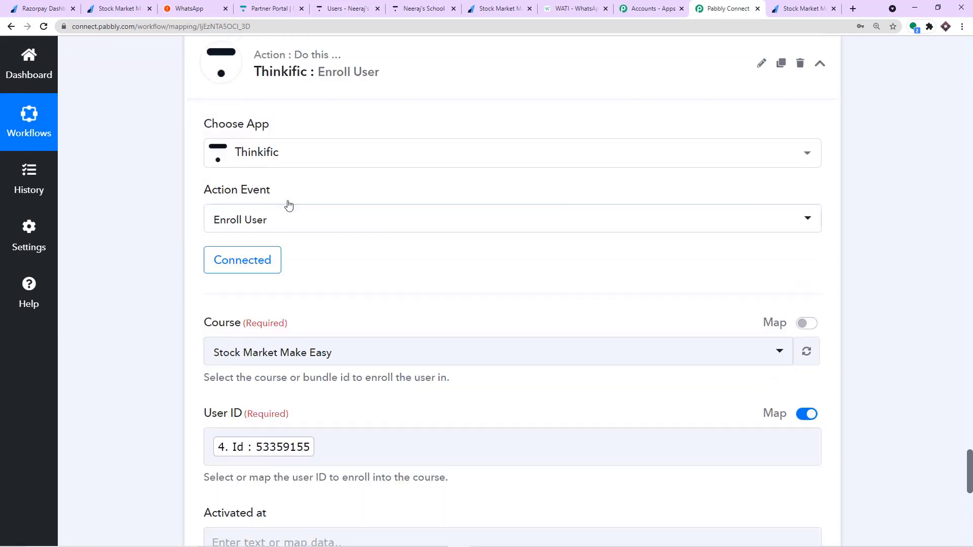
scroll(291, 204, "up", 8)
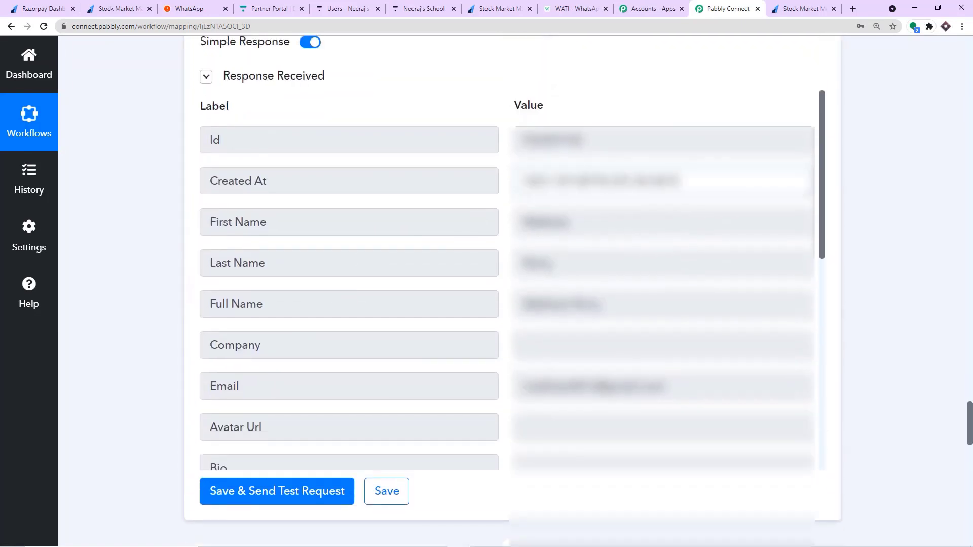
left_click_drag(682, 182, 481, 174)
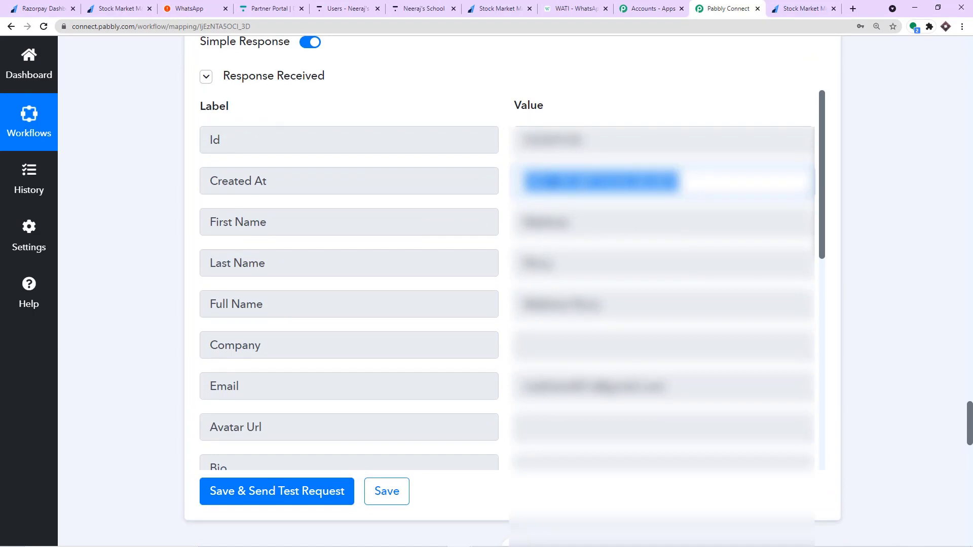
left_click(606, 168)
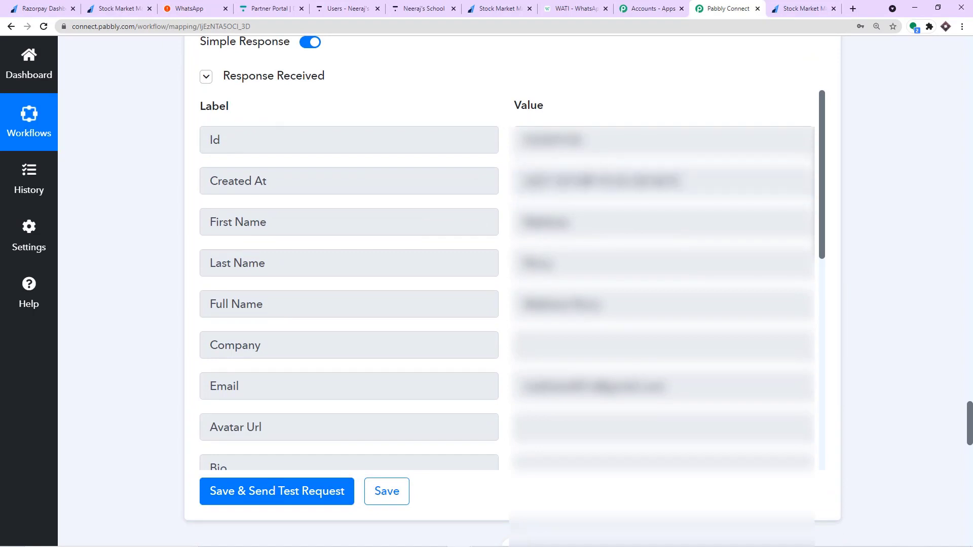
double_click(586, 181)
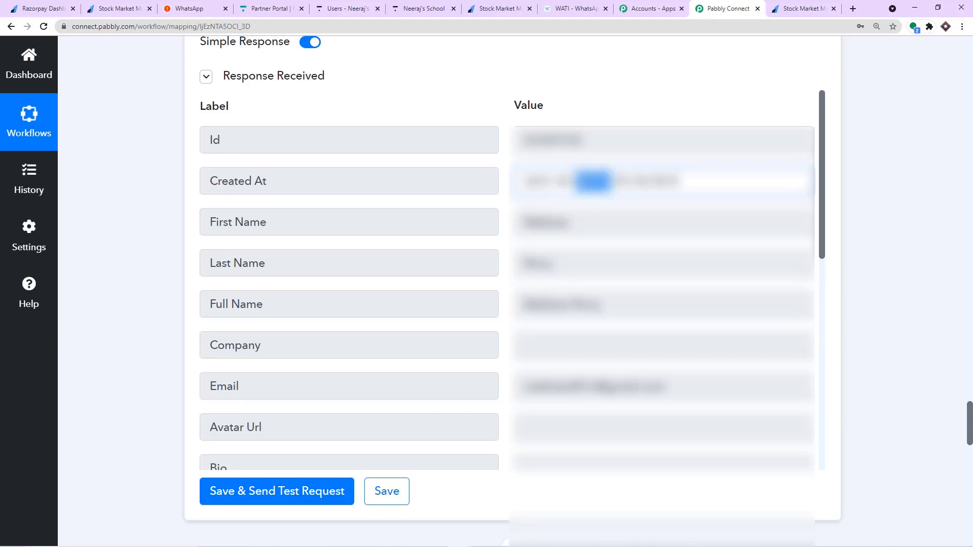
left_click(586, 182)
double_click(586, 181)
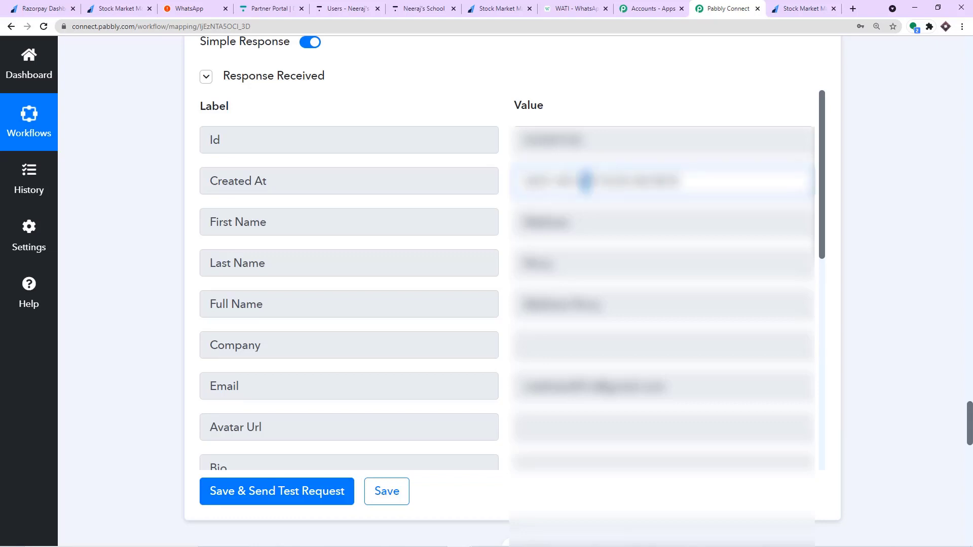
double_click(567, 182)
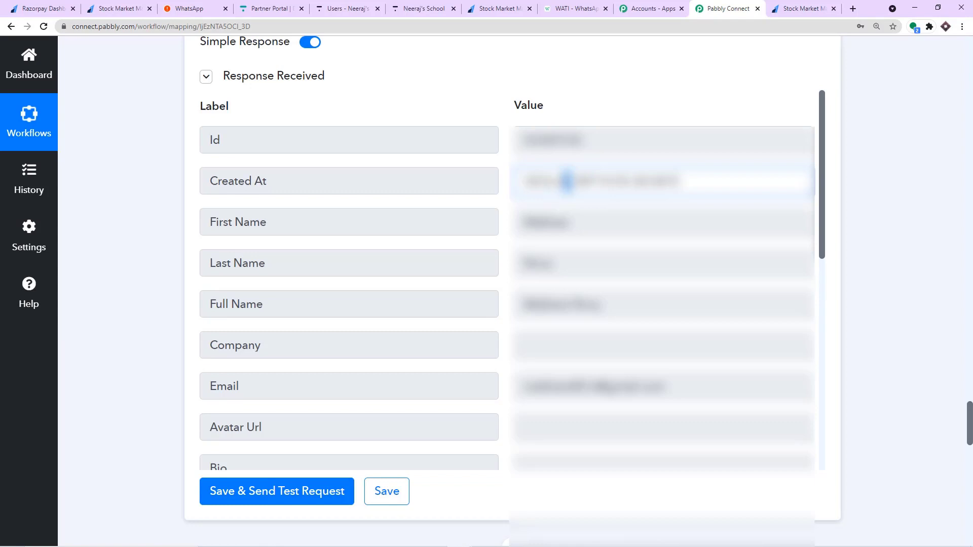
left_click_drag(553, 182, 523, 181)
left_click(580, 181)
Map Activated at to Create User's 4. Created At.
scroll(506, 278, "down", 8)
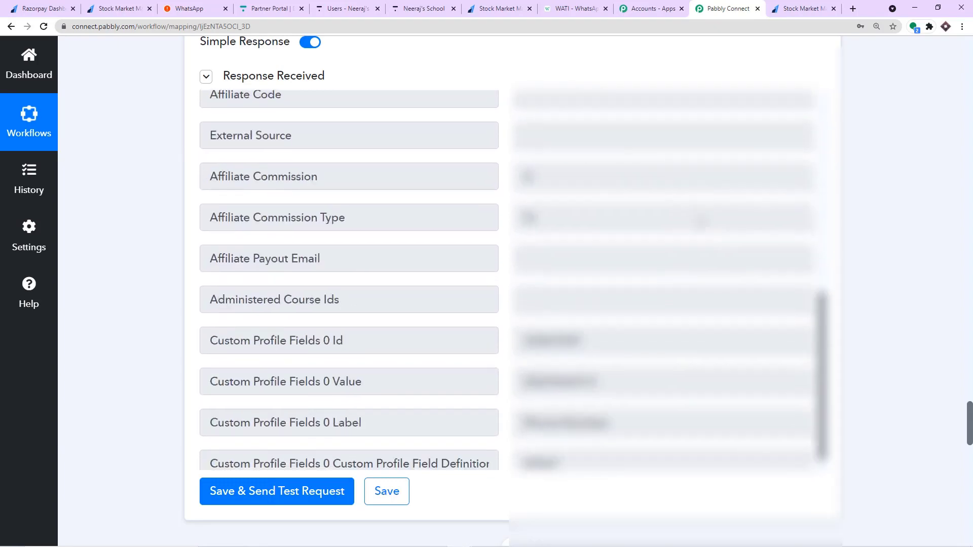
scroll(760, 304, "down", 15)
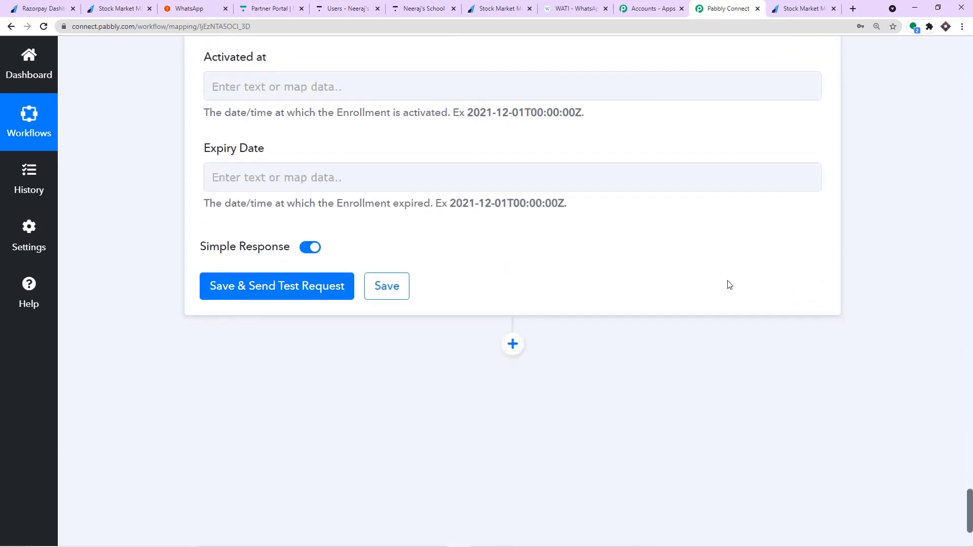
left_click(256, 87)
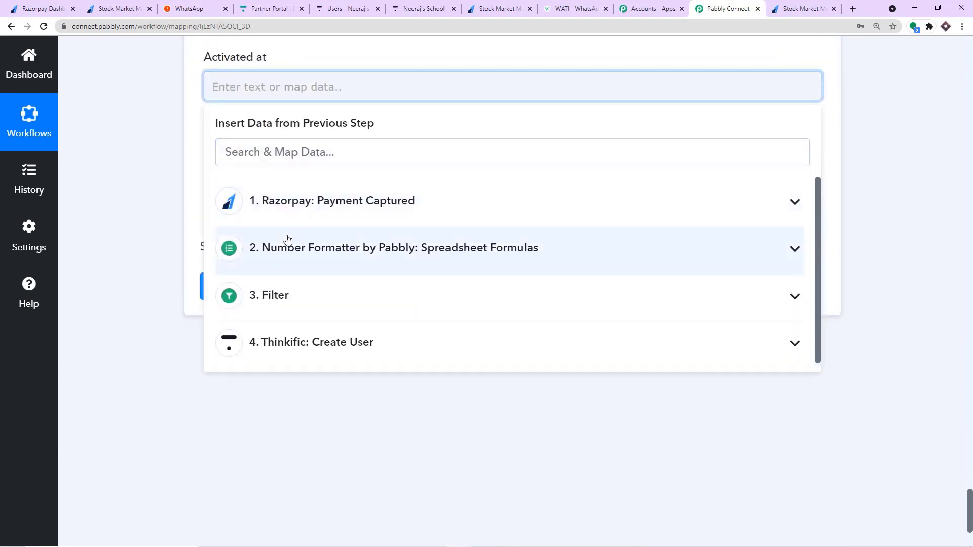
left_click(289, 342)
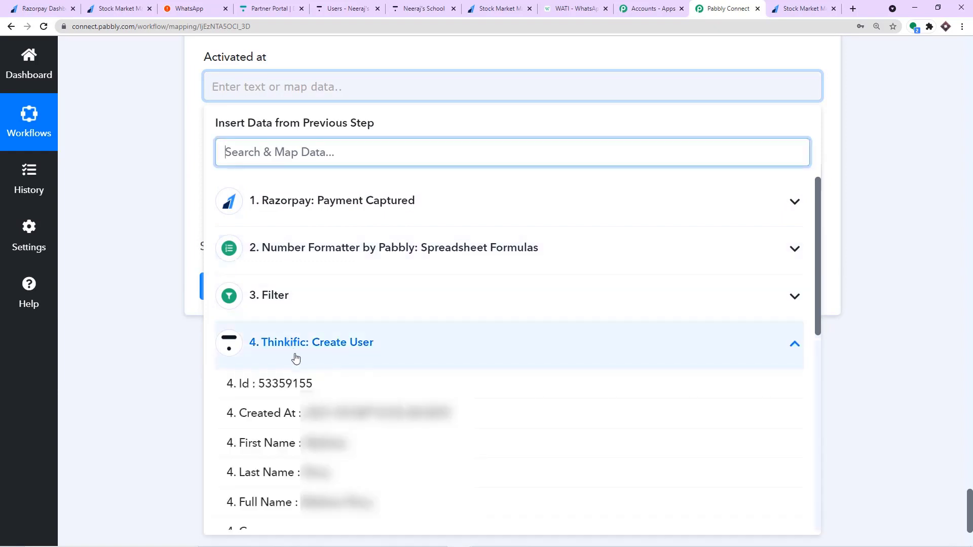
left_click(261, 413)
left_click(172, 176)
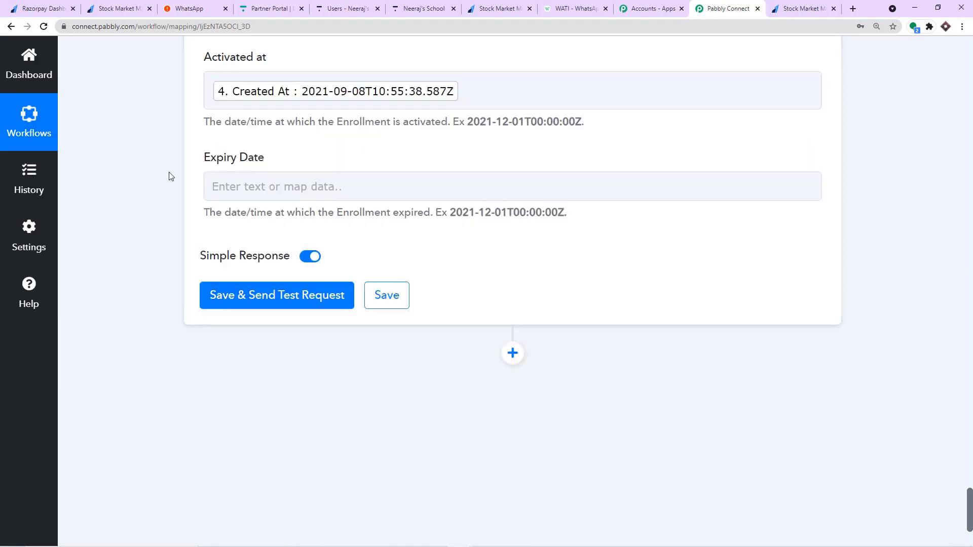
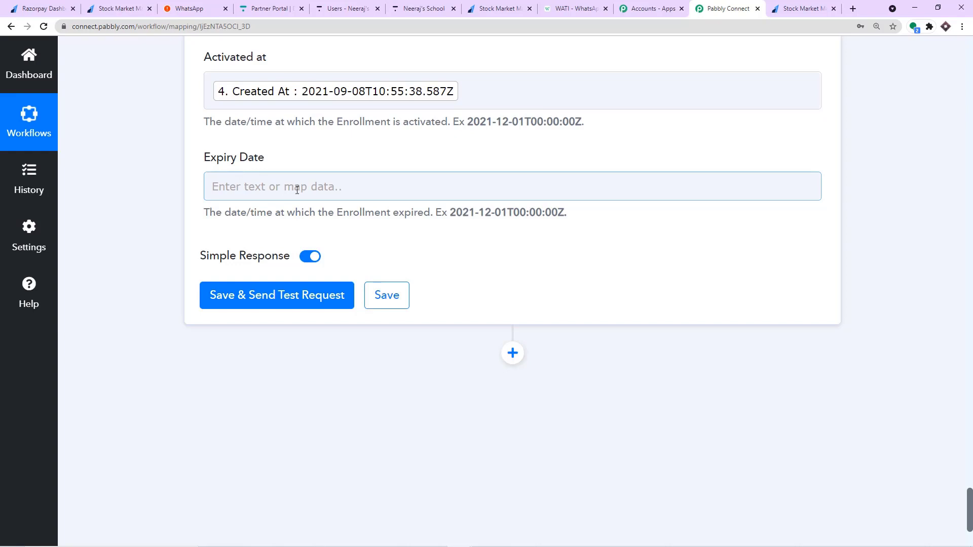
Send a test request from the Thinkific Enroll User step to get its enrollment response.
scroll(284, 200, "up", 2)
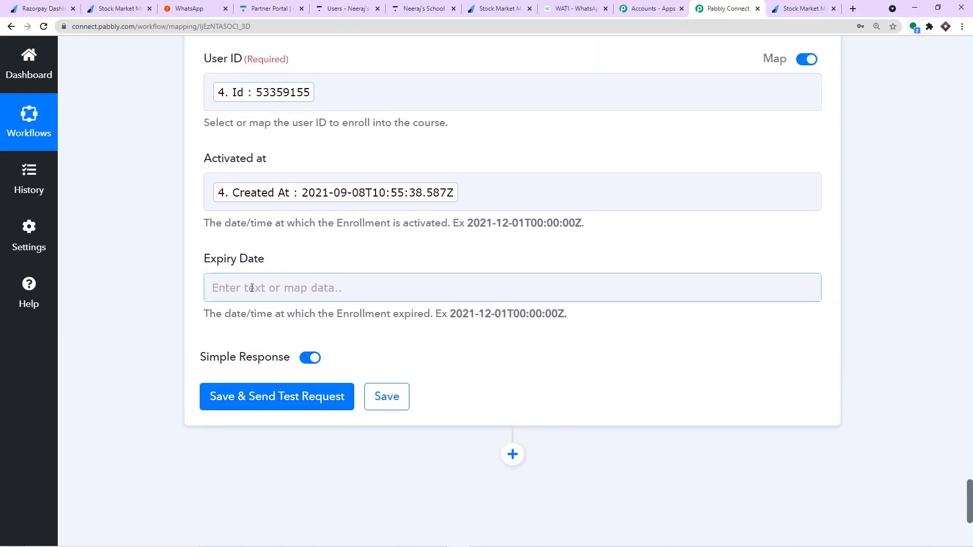
scroll(250, 287, "up", 4)
scroll(269, 251, "down", 5)
scroll(271, 250, "down", 2)
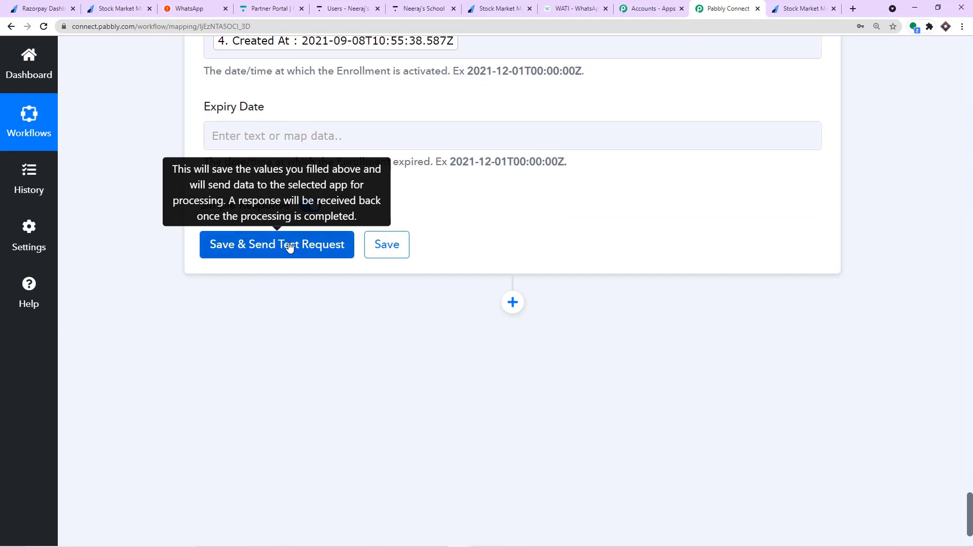
left_click(289, 248)
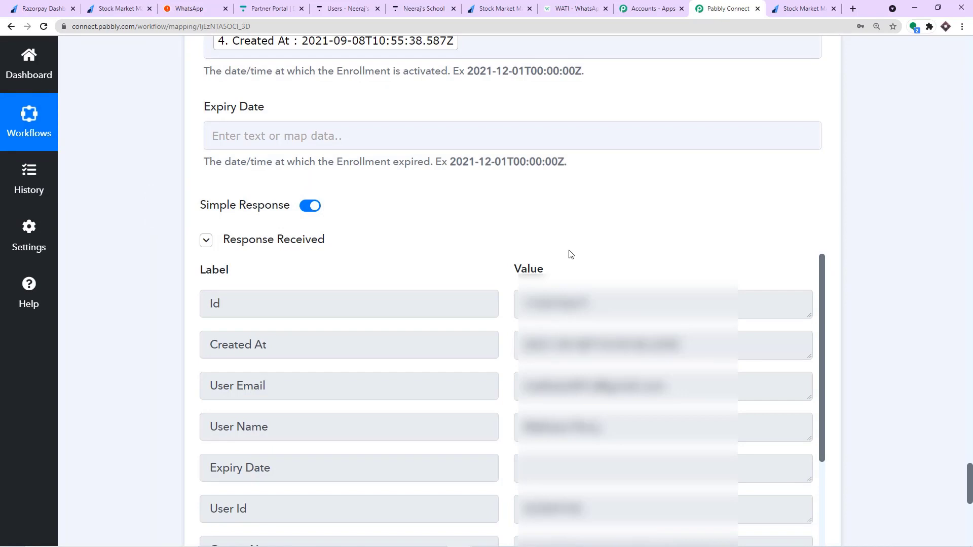
Confirm in Thinkific that the newest user has an active Stock Market Make Easy enrollment, then return to Pabbly.
left_click(351, 12)
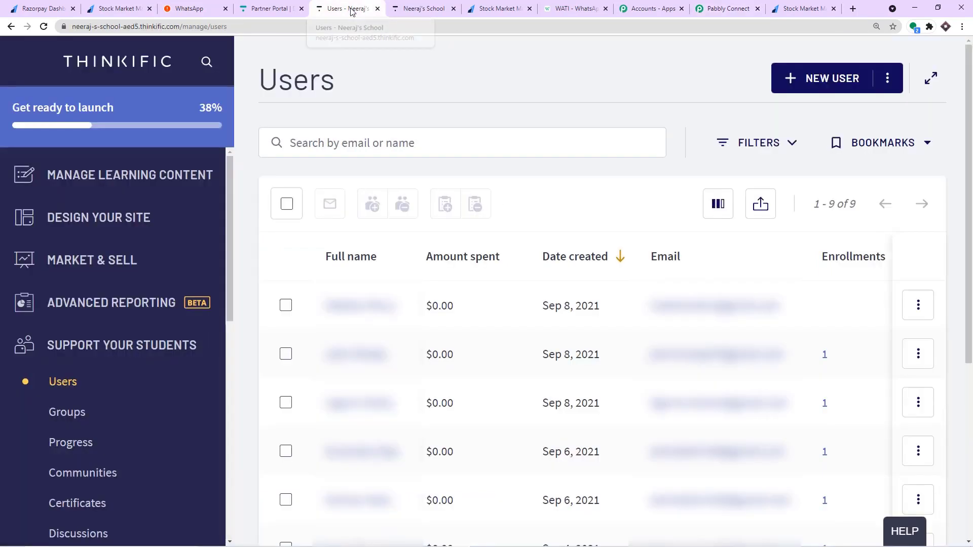
left_click(377, 305)
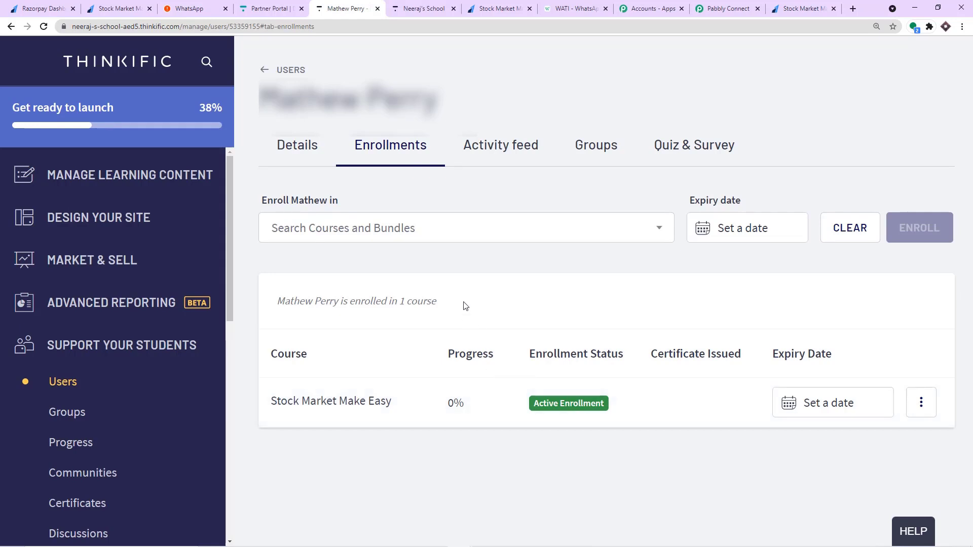
left_click(729, 8)
scroll(957, 423, "down", 9)
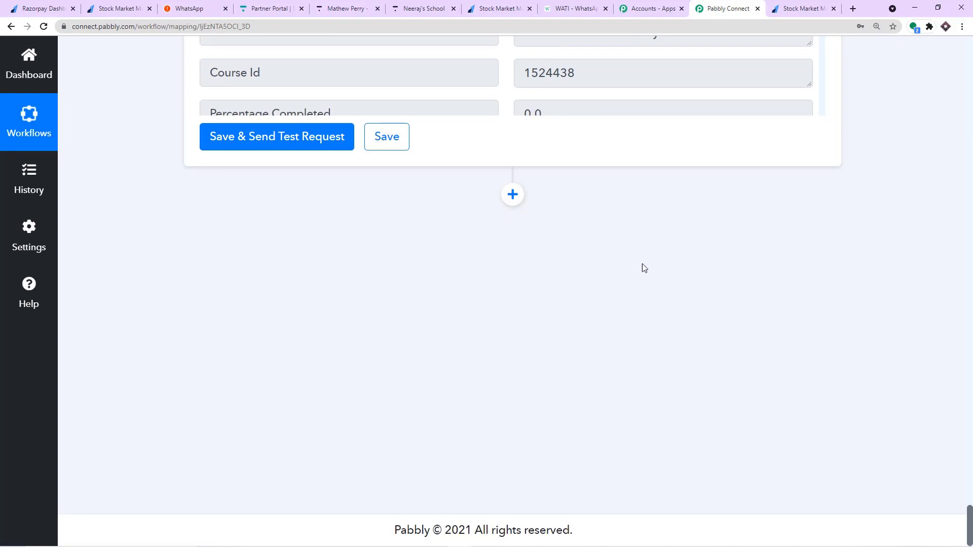
Add a WATI step after enrollment with the Send Template Message action event.
left_click(507, 197)
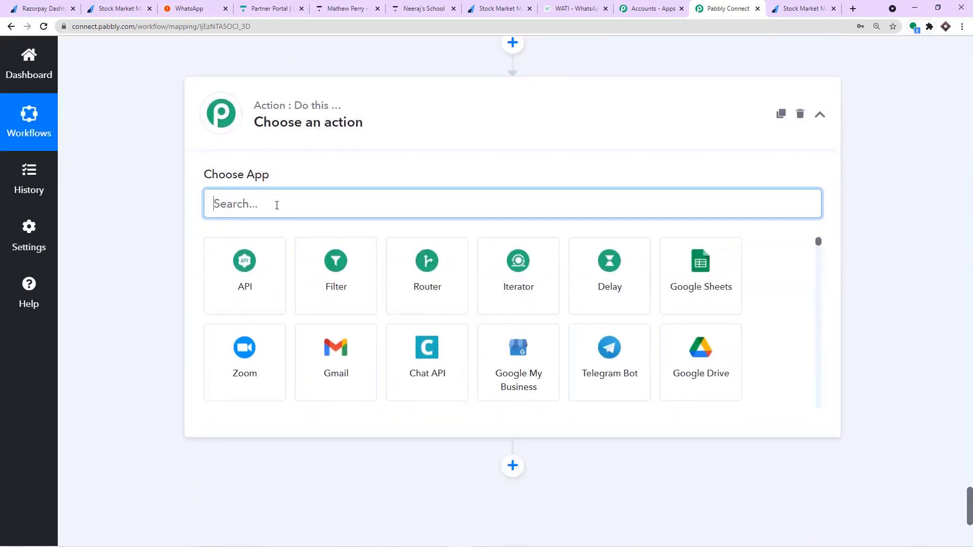
type("wati")
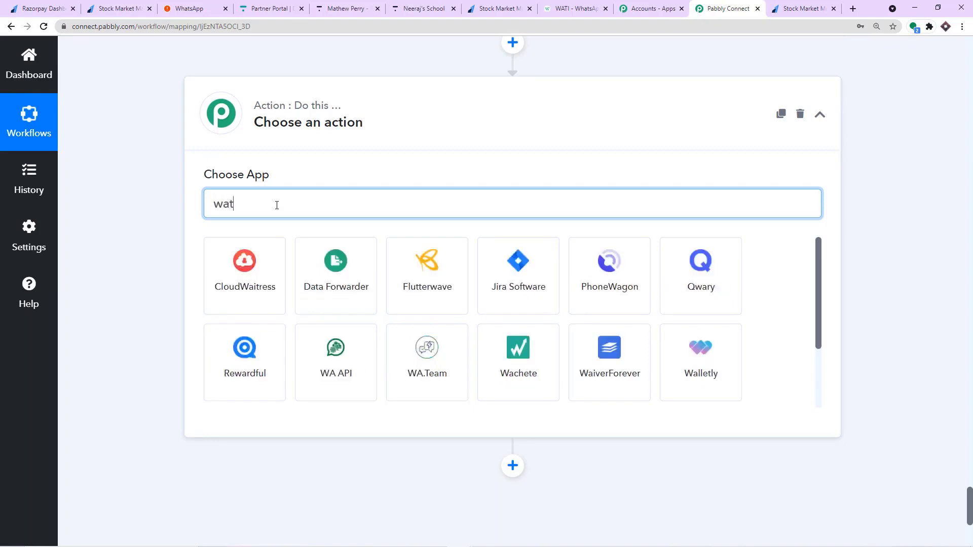
left_click(271, 263)
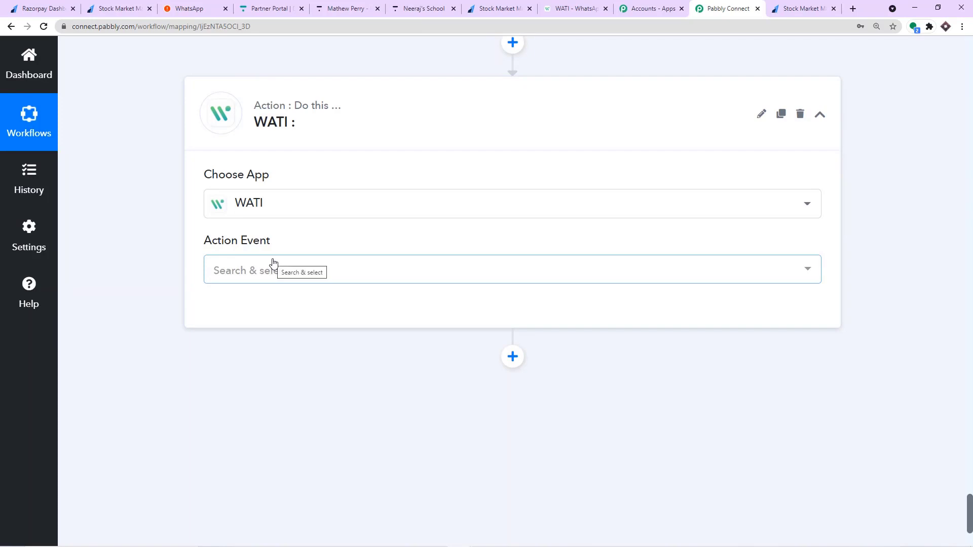
left_click(271, 264)
scroll(284, 404, "down", 1)
left_click(284, 372)
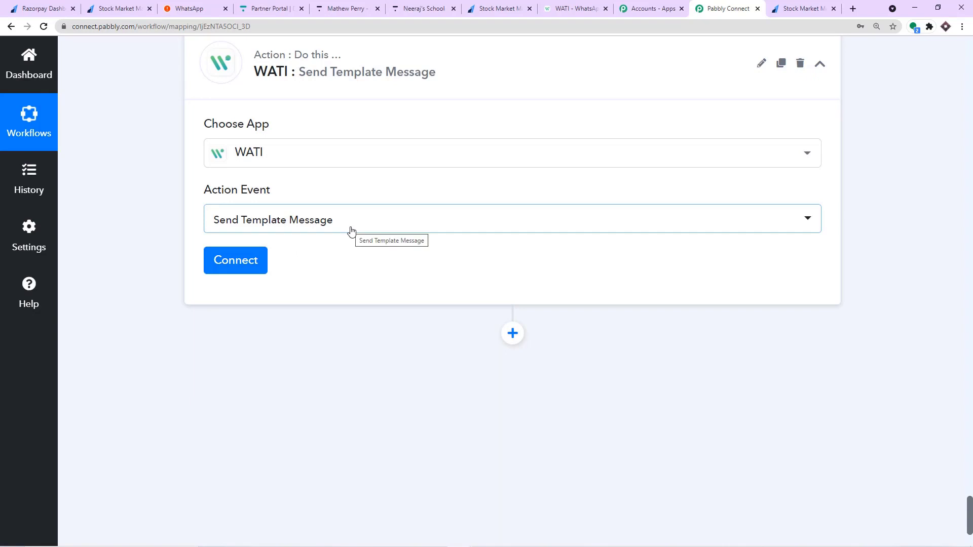
left_click(237, 260)
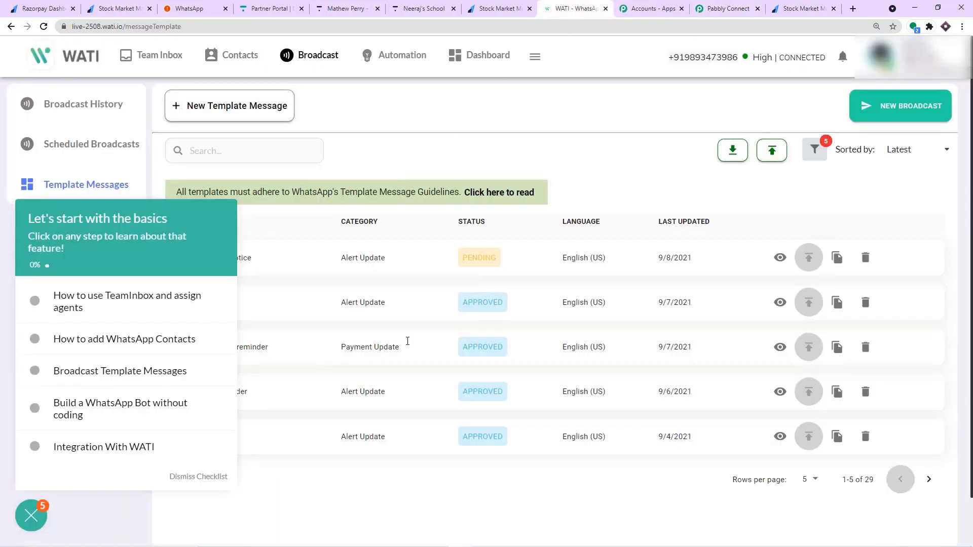
View the WATI dashboard, then start adding a new WATI connection on the Pabbly step.
left_click(486, 57)
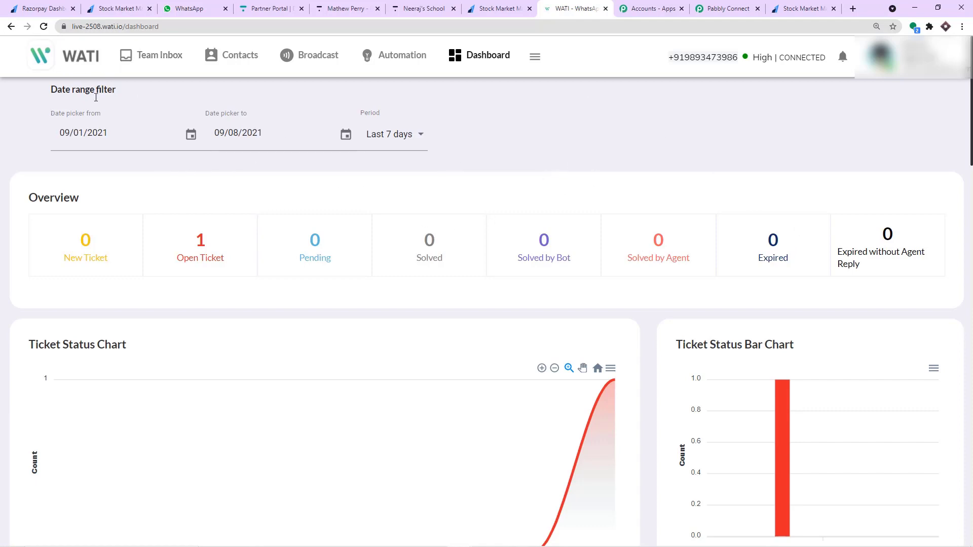
left_click(709, 6)
left_click(245, 263)
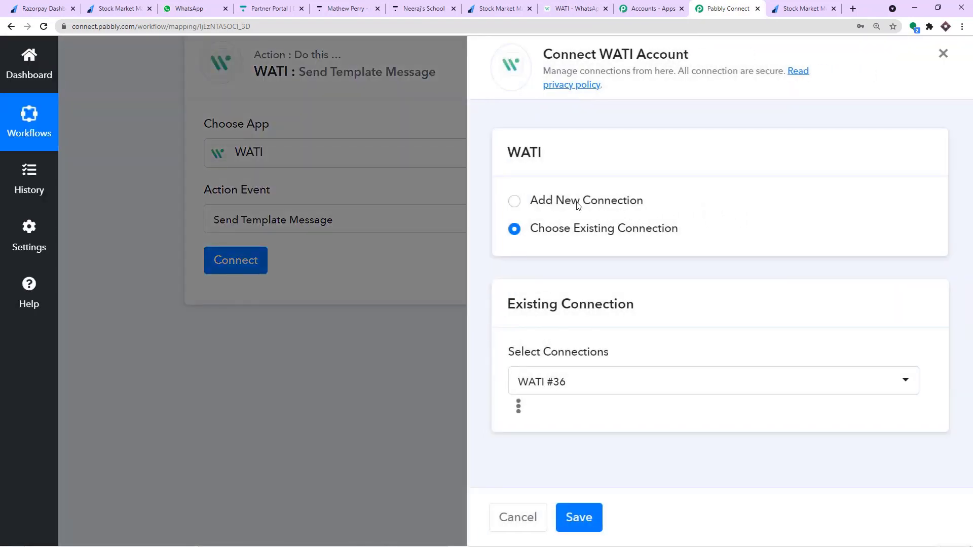
left_click(578, 204)
scroll(578, 207, "down", 2)
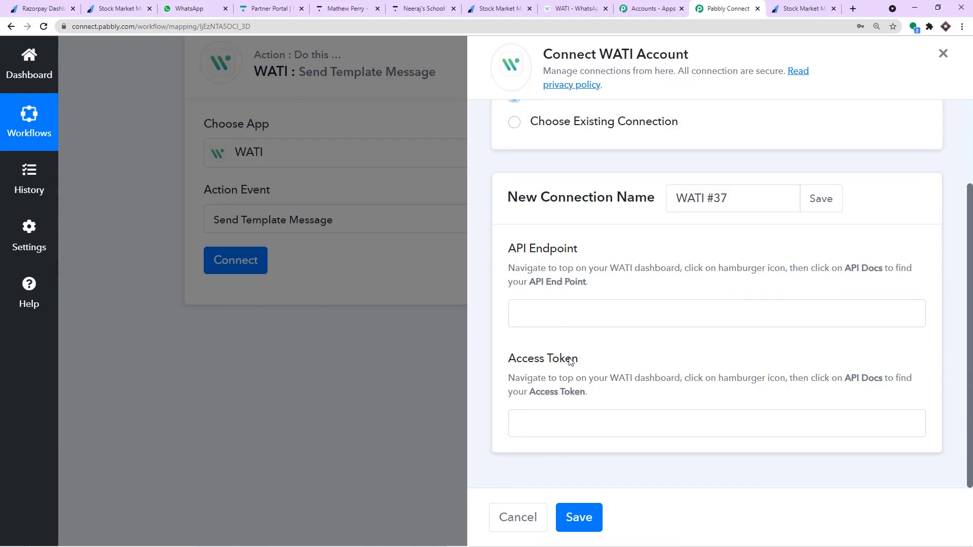
left_click(568, 6)
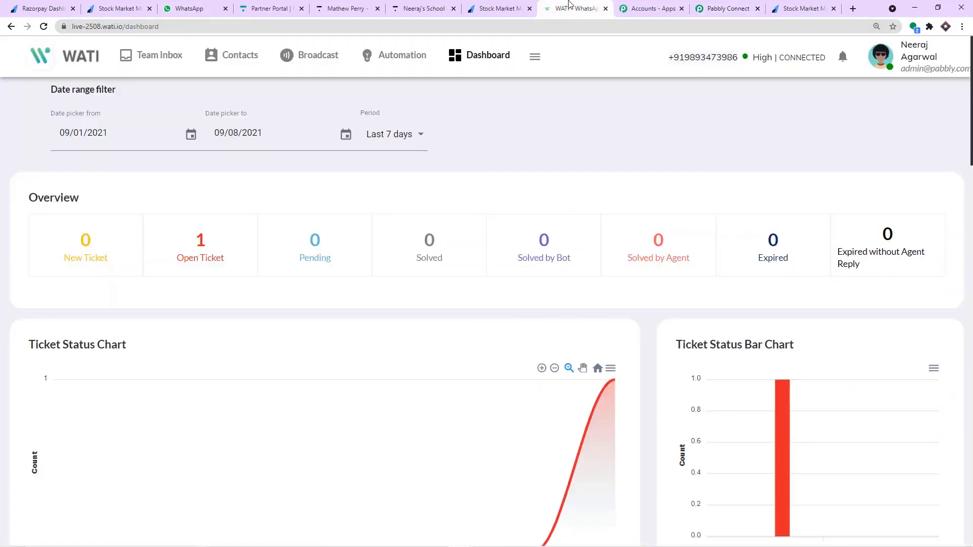
left_click(537, 60)
left_click(481, 64)
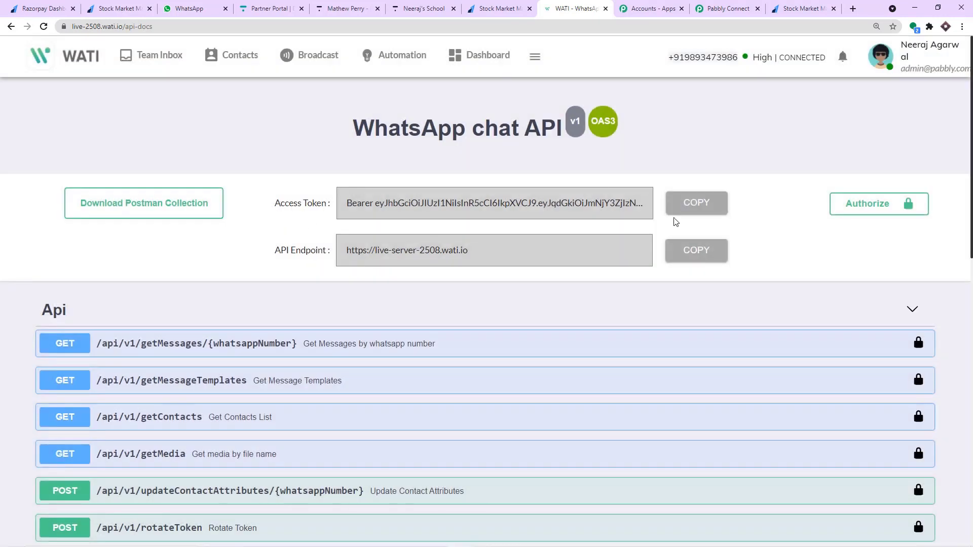
left_click(703, 251)
left_click(728, 8)
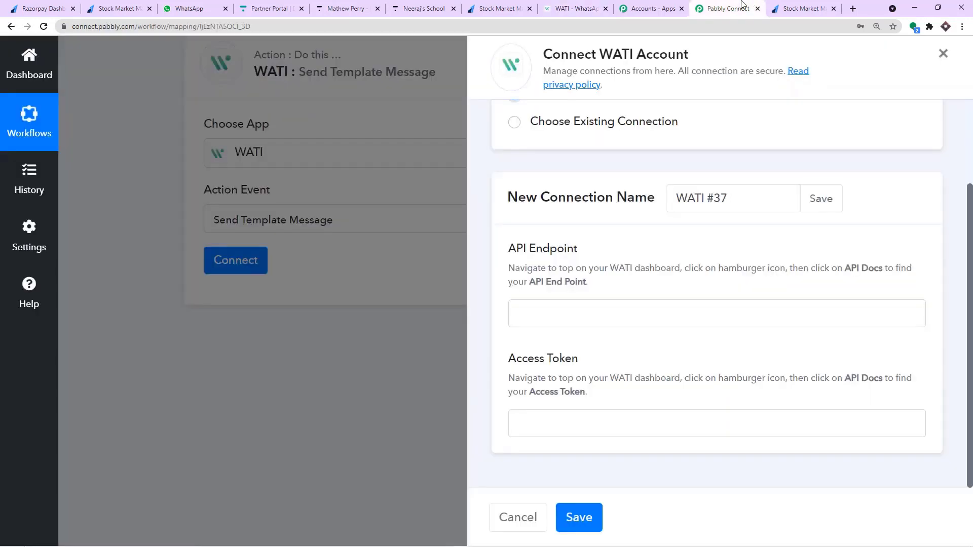
left_click(584, 315)
right_click(584, 317)
left_click(619, 396)
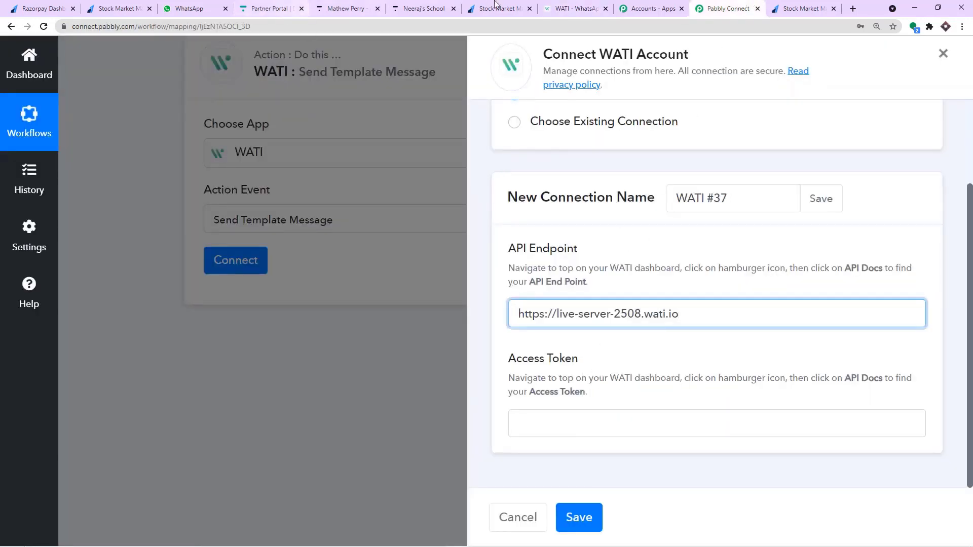
Paste WATI's access token into the Access Token field and save the new connection.
left_click(556, 8)
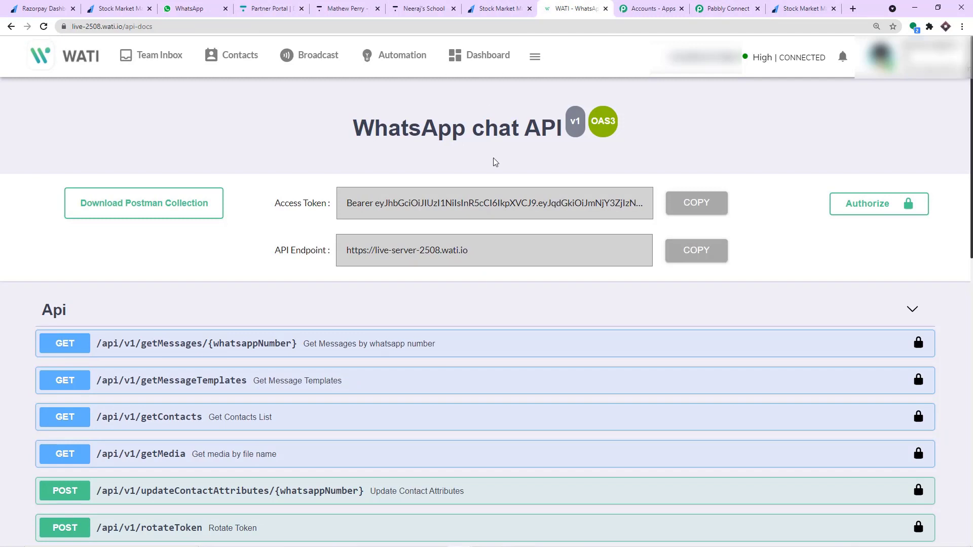
left_click(711, 207)
left_click(728, 8)
left_click(536, 414)
right_click(536, 414)
left_click(583, 337)
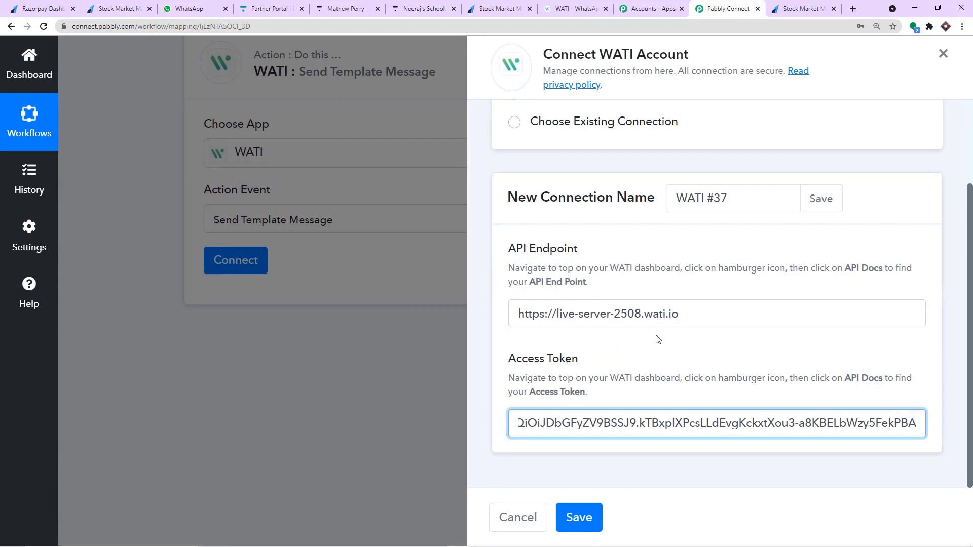
left_click(592, 525)
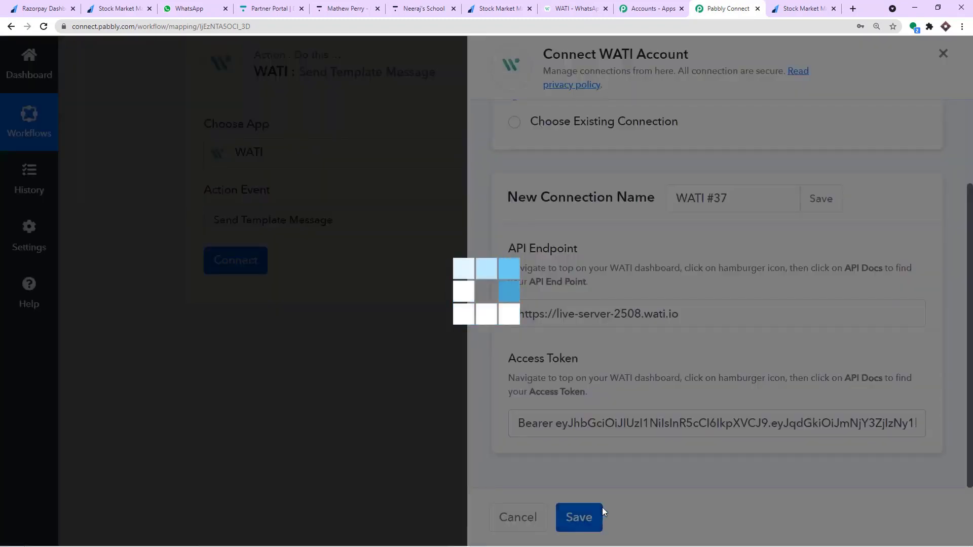
Locate the Notes Phone value in the Razorpay payment data.
scroll(304, 239, "down", 3)
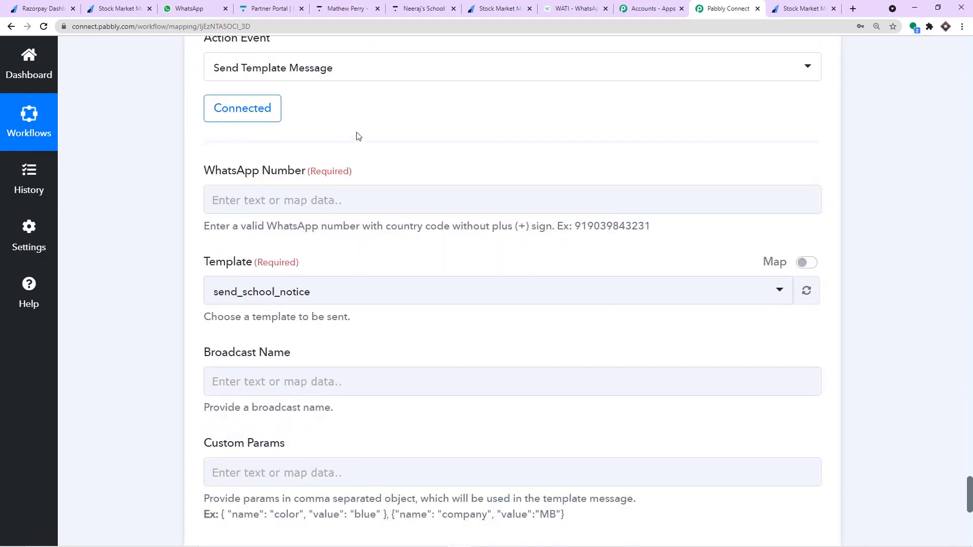
scroll(284, 247, "down", 3)
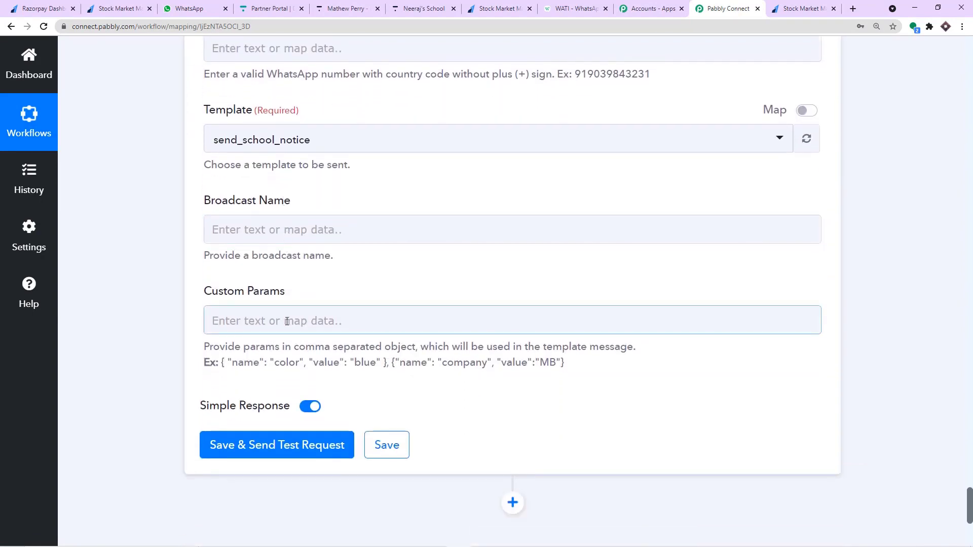
scroll(287, 321, "up", 3)
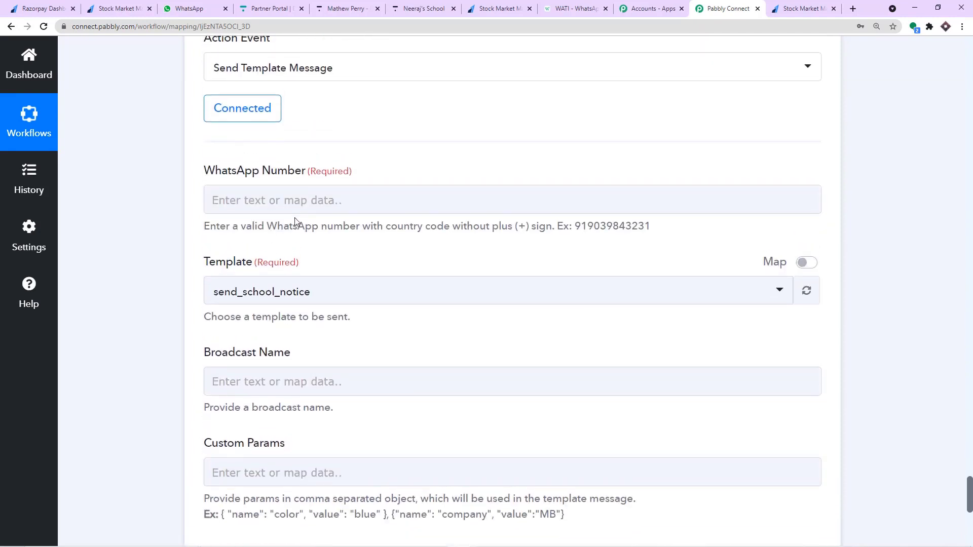
scroll(964, 229, "up", 4)
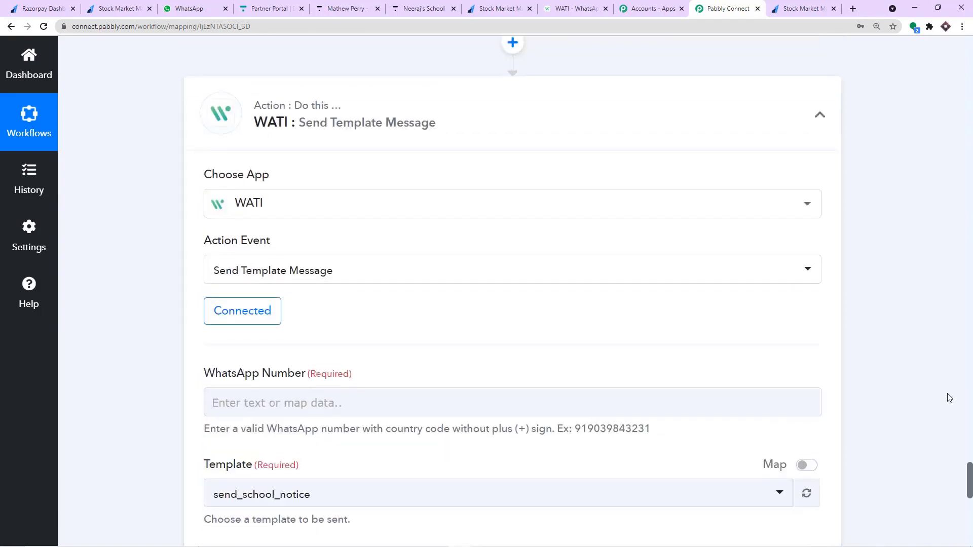
left_click_drag(967, 482, 964, 109)
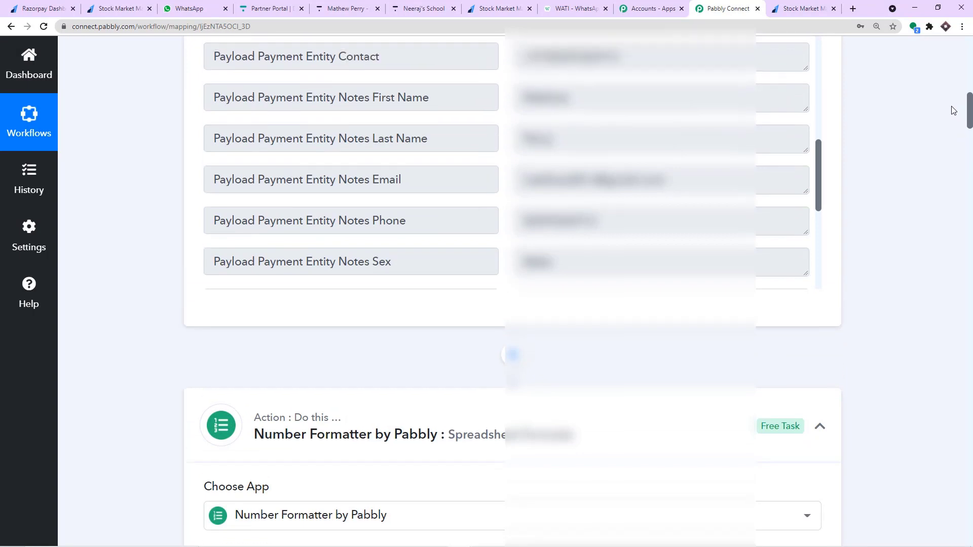
double_click(573, 222)
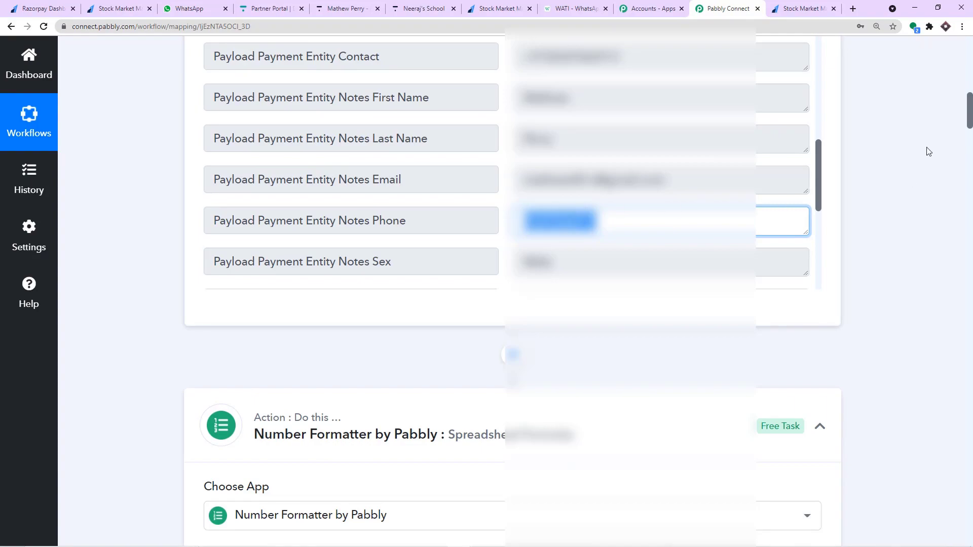
left_click_drag(970, 112, 970, 498)
Map WhatsApp Number to Razorpay Payment Captured's Payload Payment Entity Notes Phone.
left_click(373, 147)
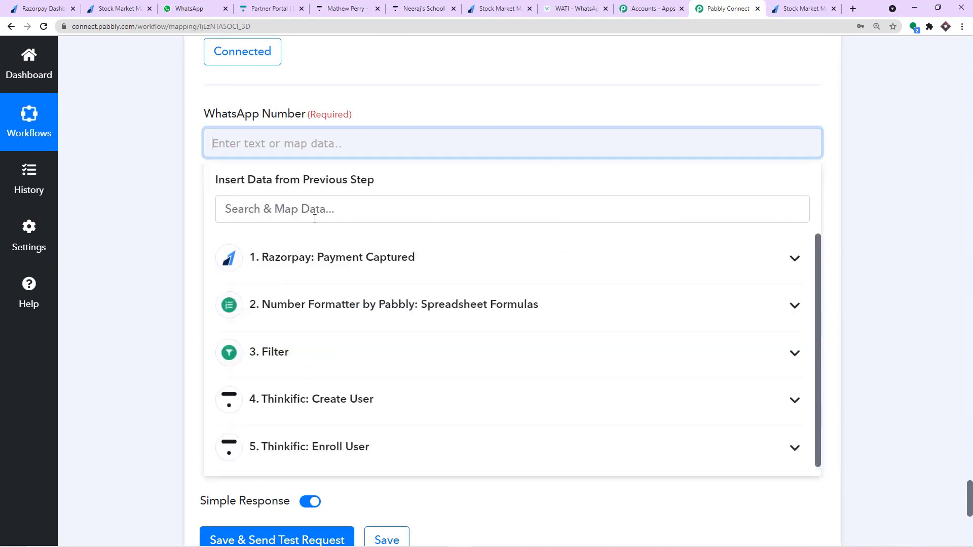
left_click(313, 257)
scroll(451, 340, "down", 10)
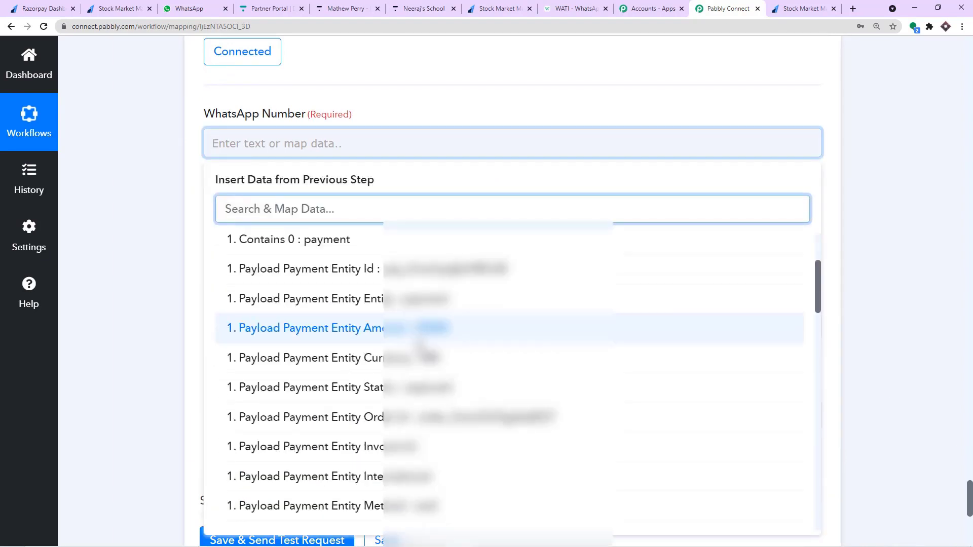
scroll(451, 344, "up", 3)
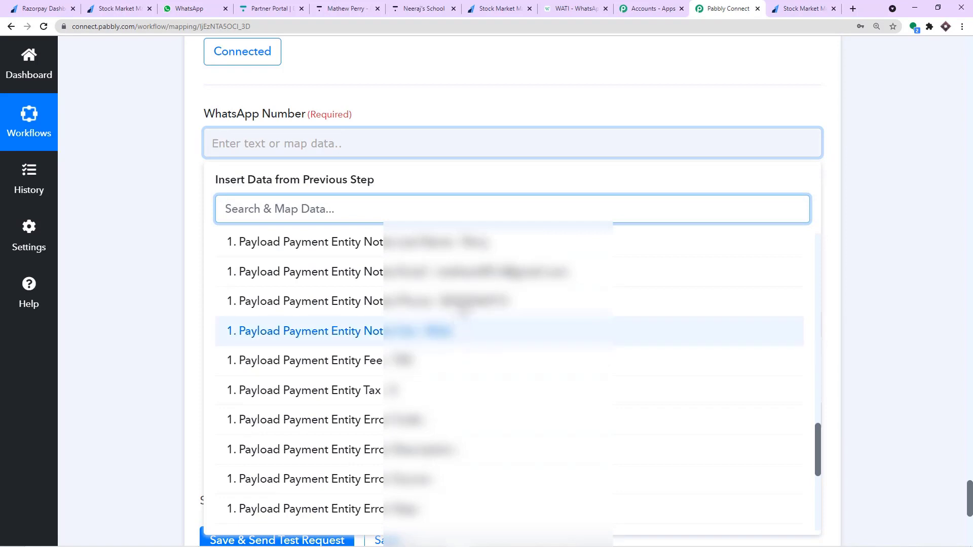
left_click(459, 301)
left_click(499, 106)
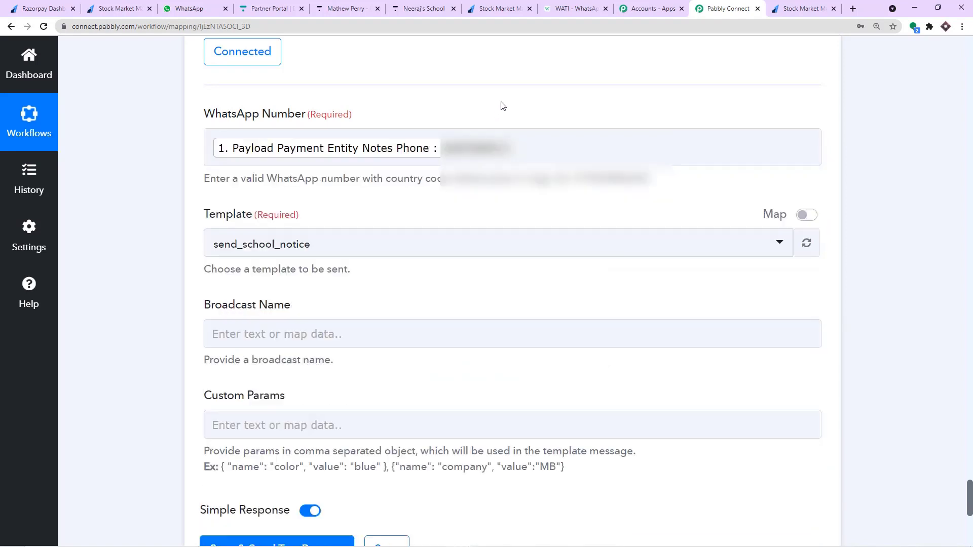
scroll(502, 107, "down", 2)
scroll(397, 152, "up", 4)
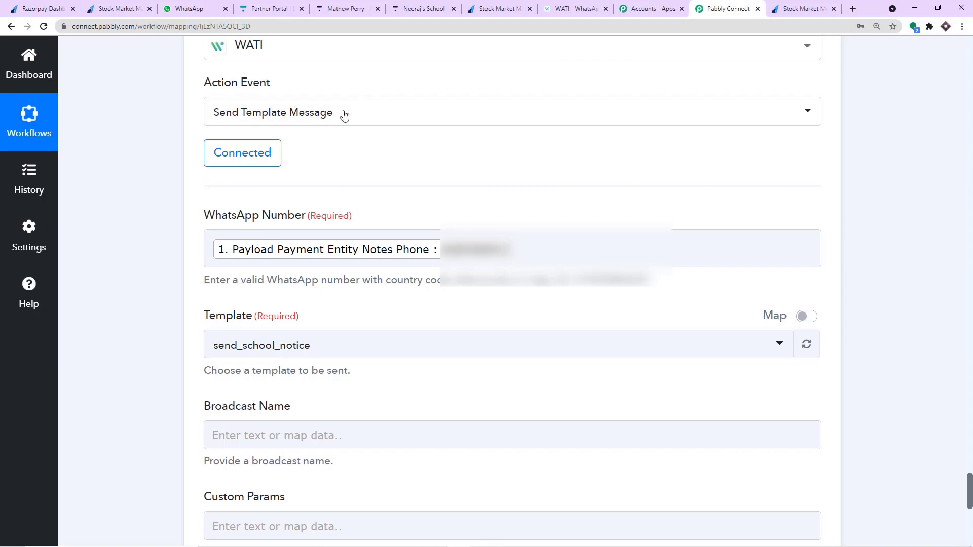
left_click(560, 8)
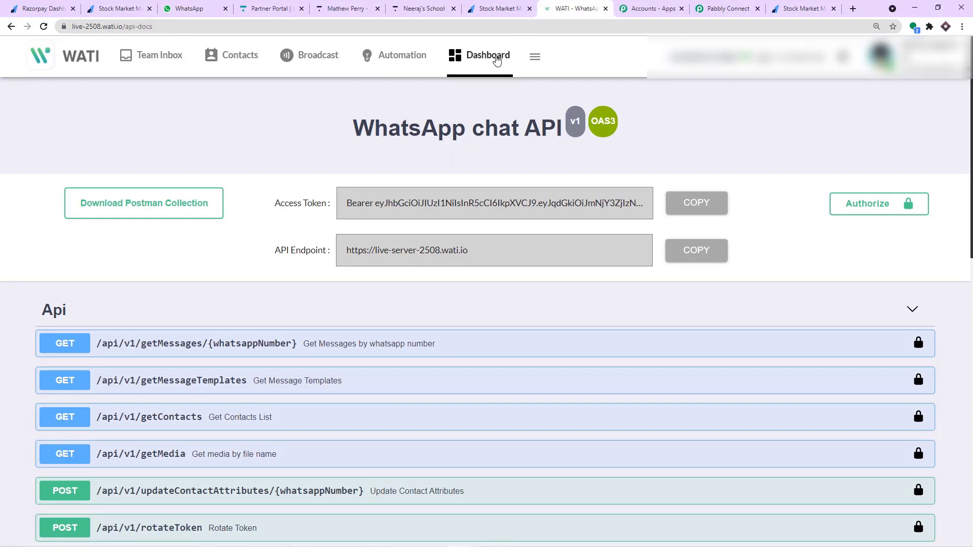
Filter WATI's Broadcast Template Messages by 'mem' to show membership_confirmation.
left_click(331, 57)
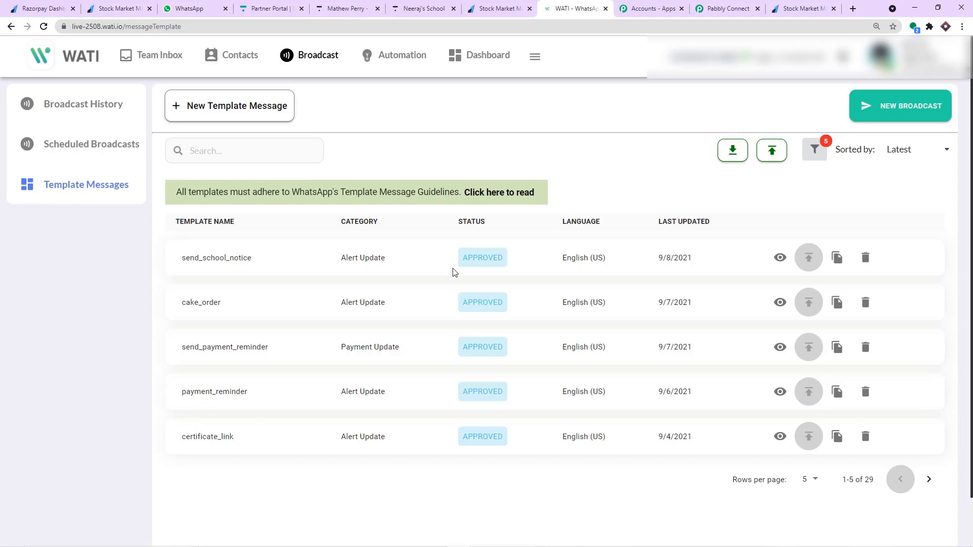
left_click_drag(462, 254, 502, 419)
left_click(496, 258)
left_click(208, 152)
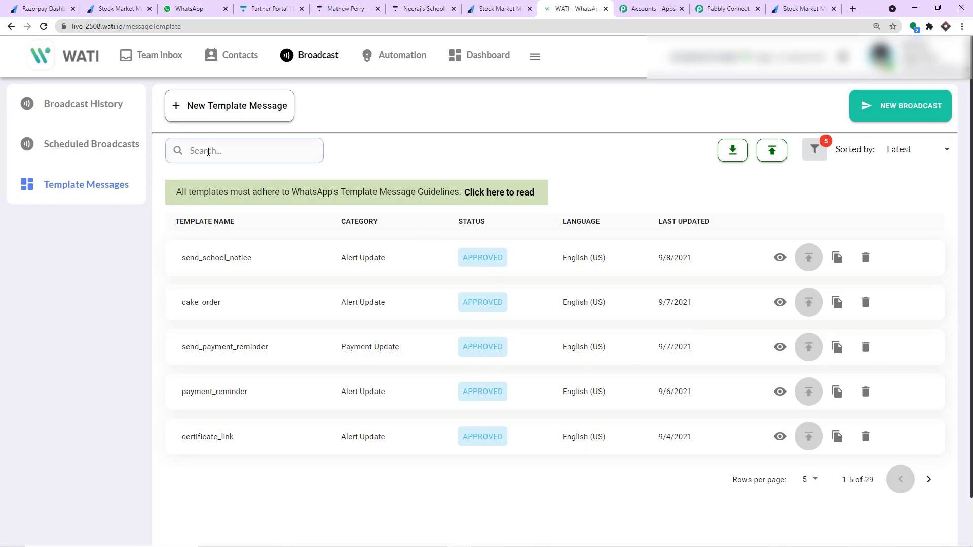
type("mem")
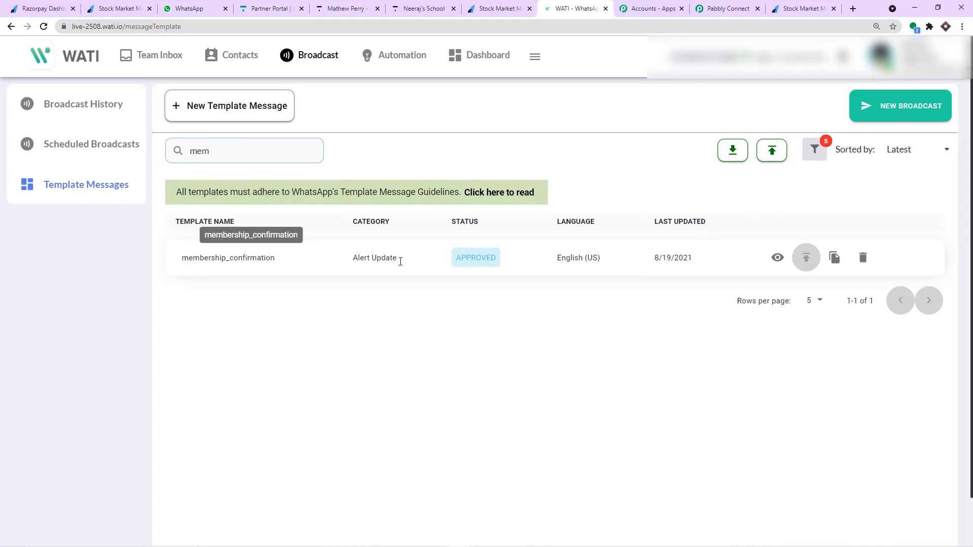
Preview the membership_confirmation template and highlight its {{name}}, {{class_name}} and {{website_link}} variables.
left_click(778, 257)
scroll(581, 294, "down", 1)
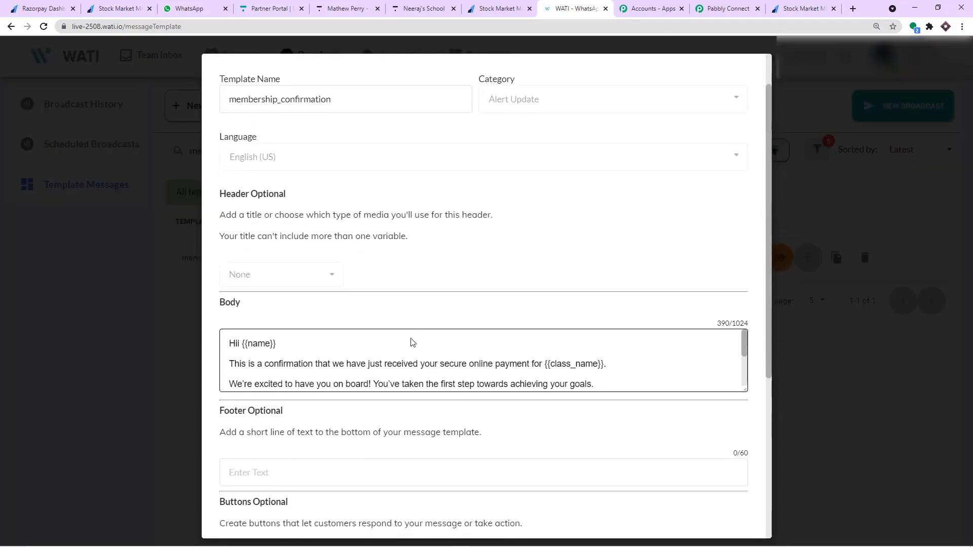
scroll(367, 350, "down", 1)
scroll(274, 343, "up", 1)
left_click_drag(276, 345, 243, 345)
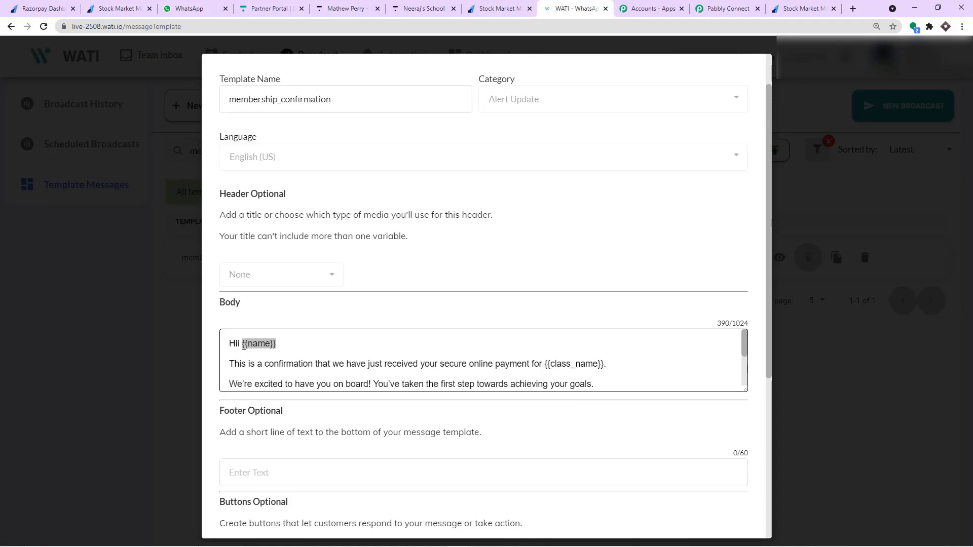
scroll(248, 361, "down", 1)
scroll(359, 355, "up", 1)
left_click_drag(545, 366, 604, 358)
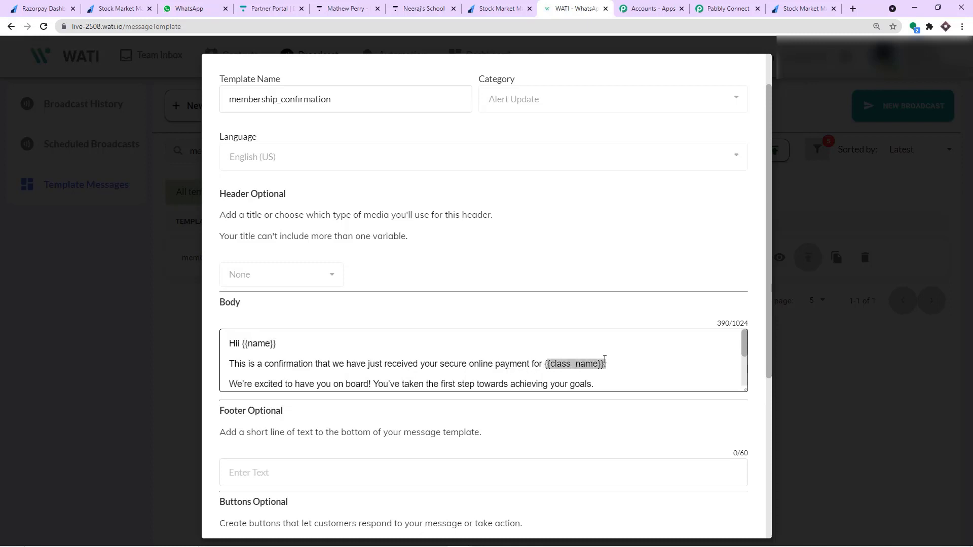
scroll(604, 358, "down", 3)
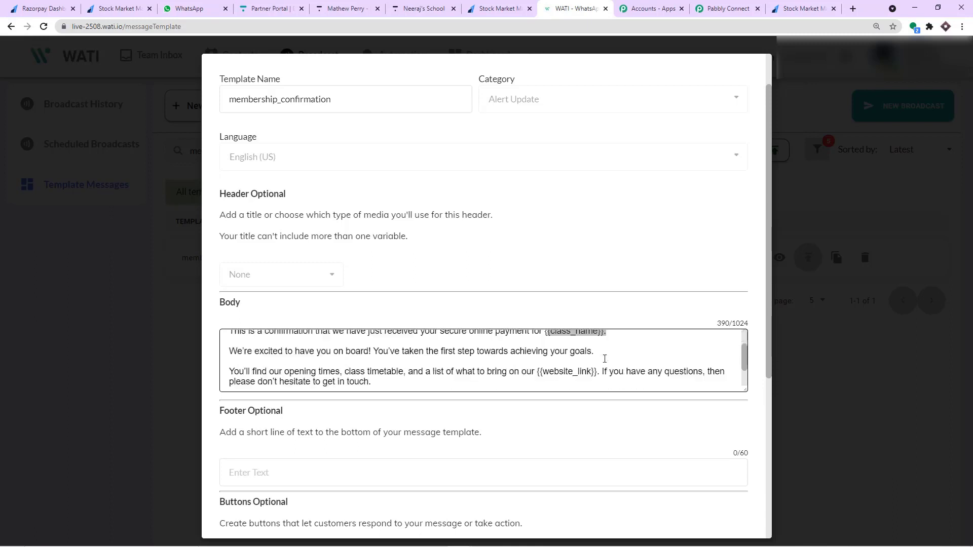
left_click_drag(591, 341, 543, 339)
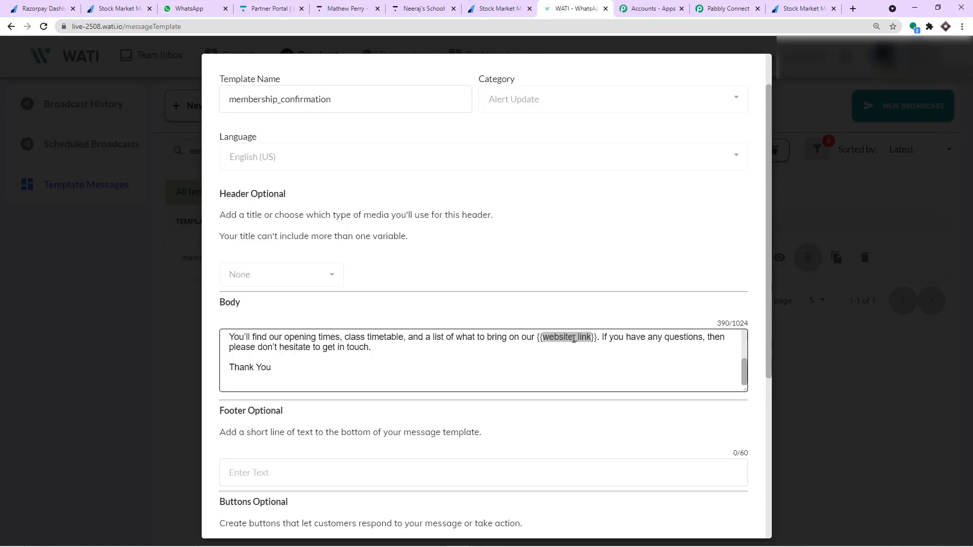
scroll(567, 370, "up", 2)
scroll(567, 380, "down", 2)
scroll(547, 342, "up", 2)
scroll(339, 338, "up", 1)
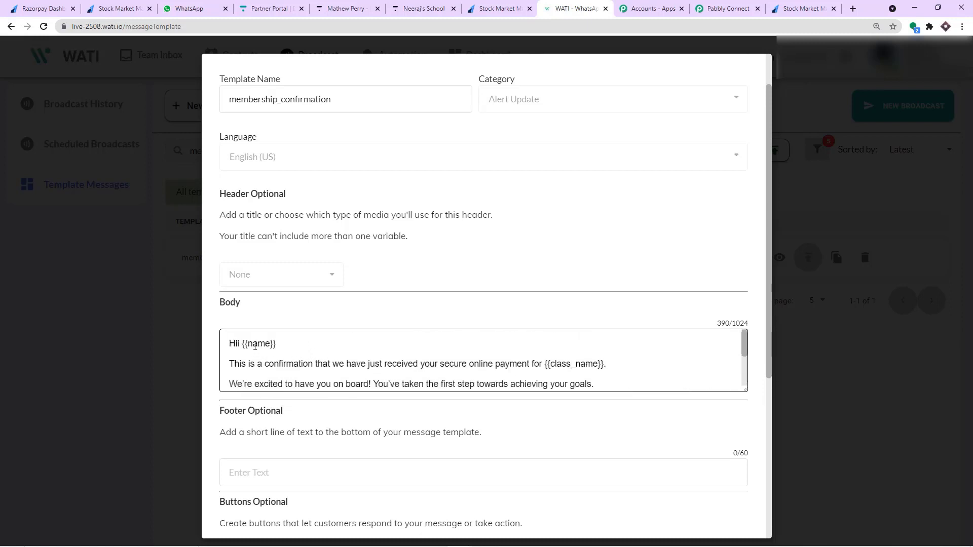
Re-highlight the name, class_name and website_link variables, then return to the Pabbly workflow.
double_click(256, 345)
scroll(521, 343, "down", 2)
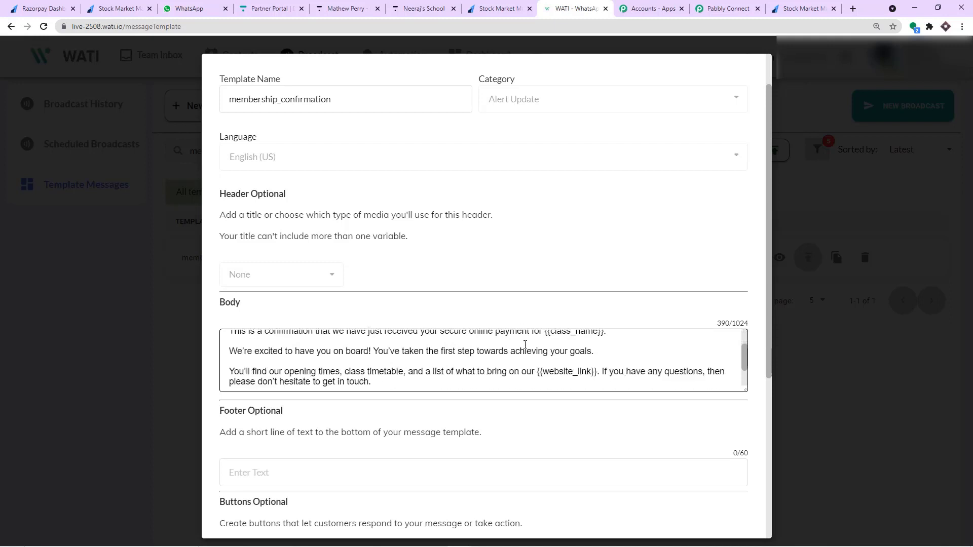
scroll(574, 363, "up", 2)
double_click(573, 364)
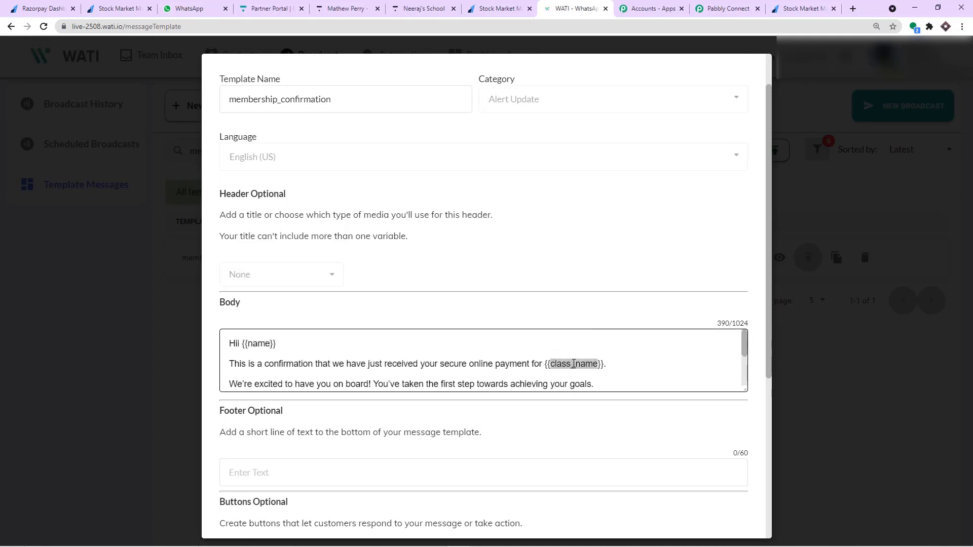
scroll(574, 364, "down", 2)
double_click(563, 357)
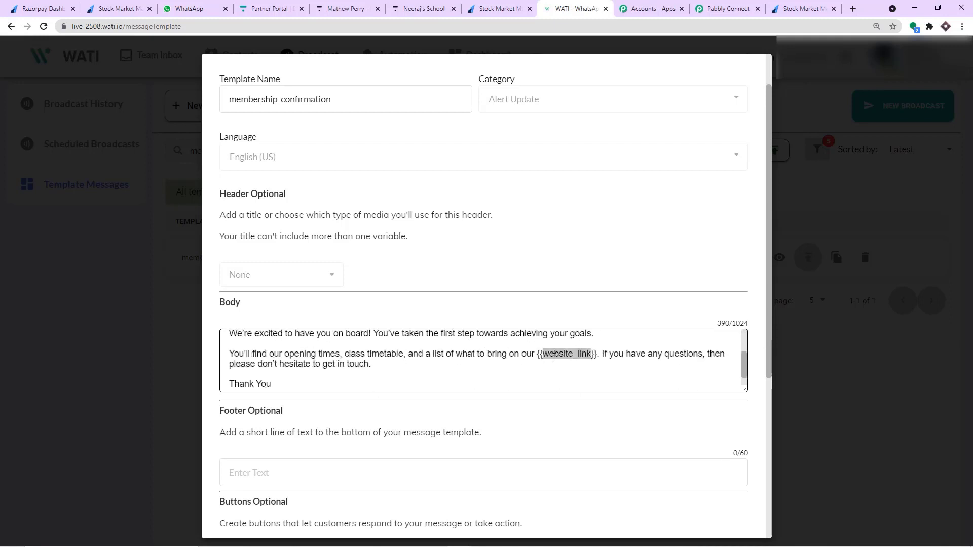
scroll(320, 371, "up", 2)
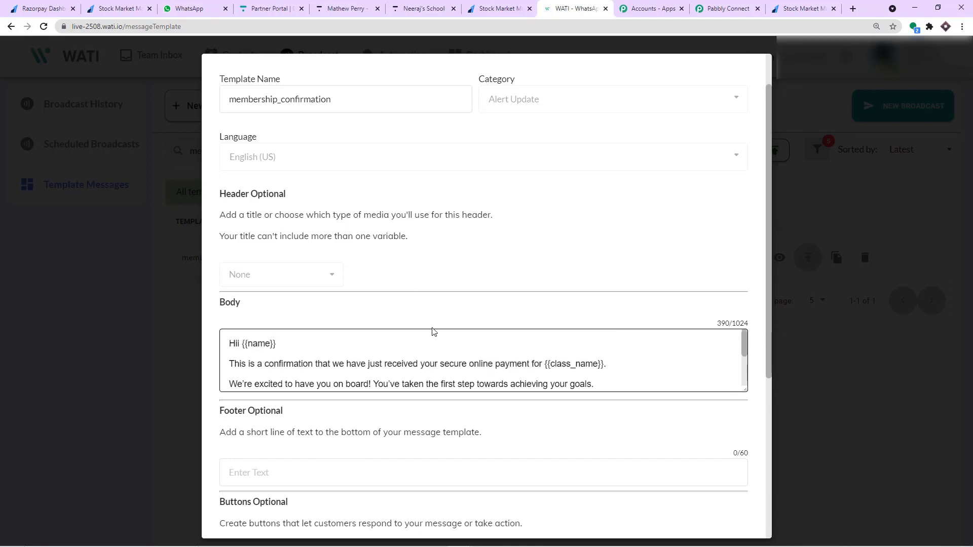
left_click(740, 7)
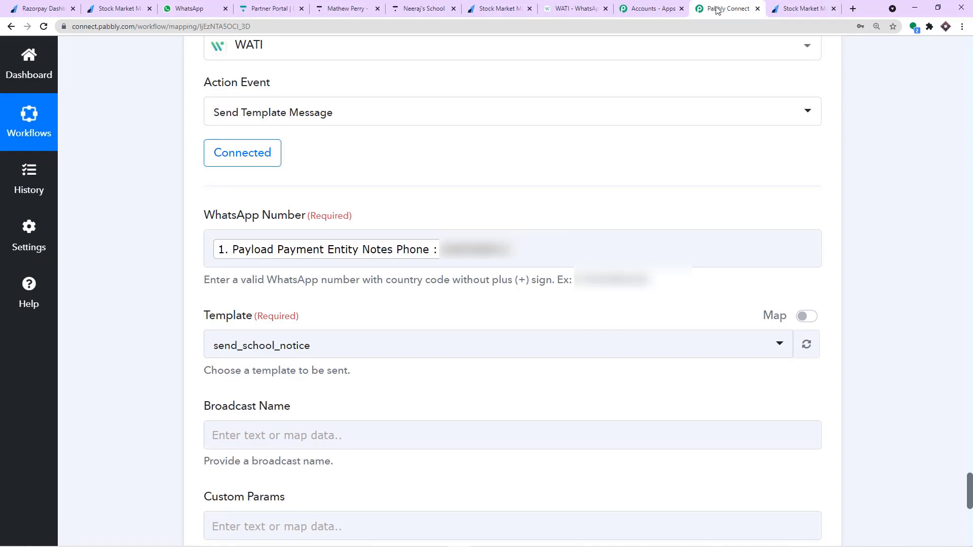
Browse the WATI step's Template dropdown for available templates.
scroll(555, 196, "down", 2)
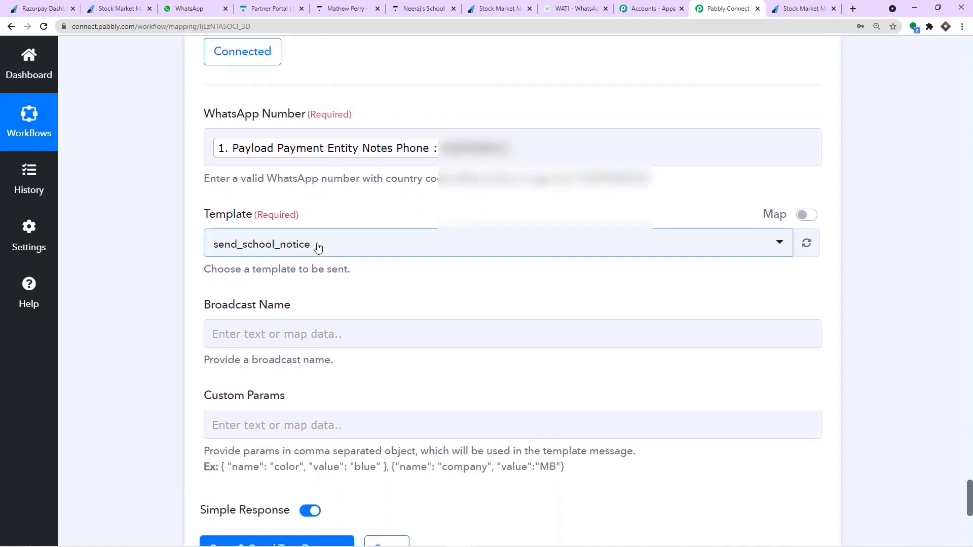
left_click(318, 246)
scroll(344, 324, "down", 10)
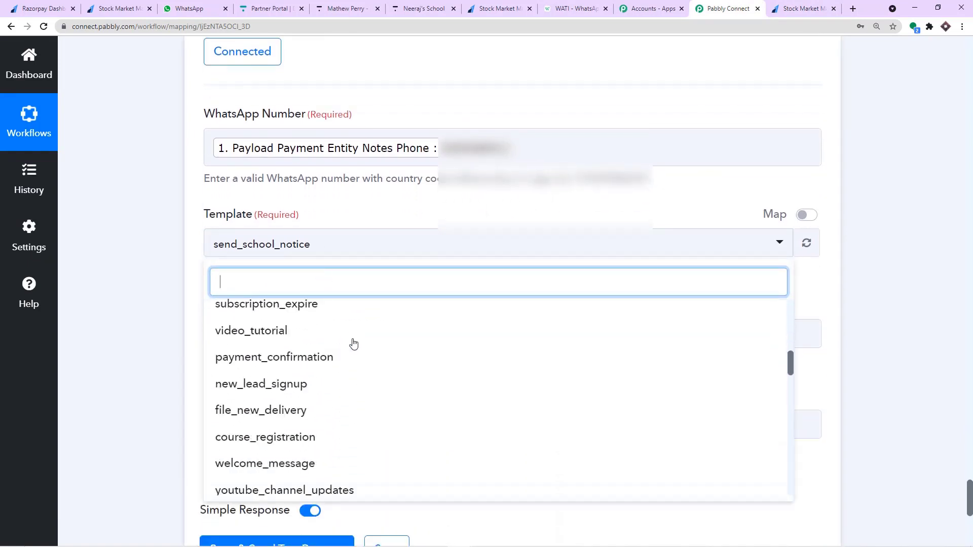
scroll(354, 354, "down", 7)
scroll(355, 354, "up", 10)
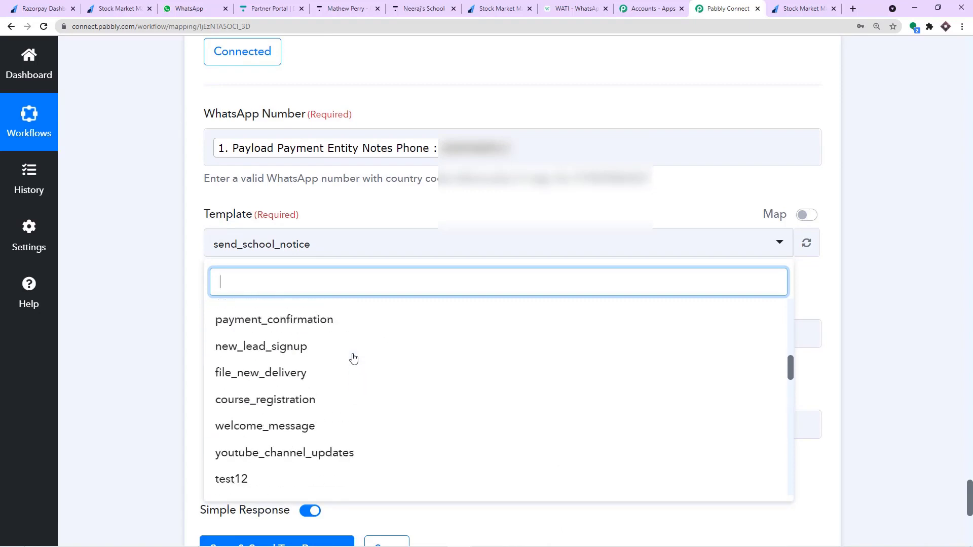
scroll(354, 356, "up", 5)
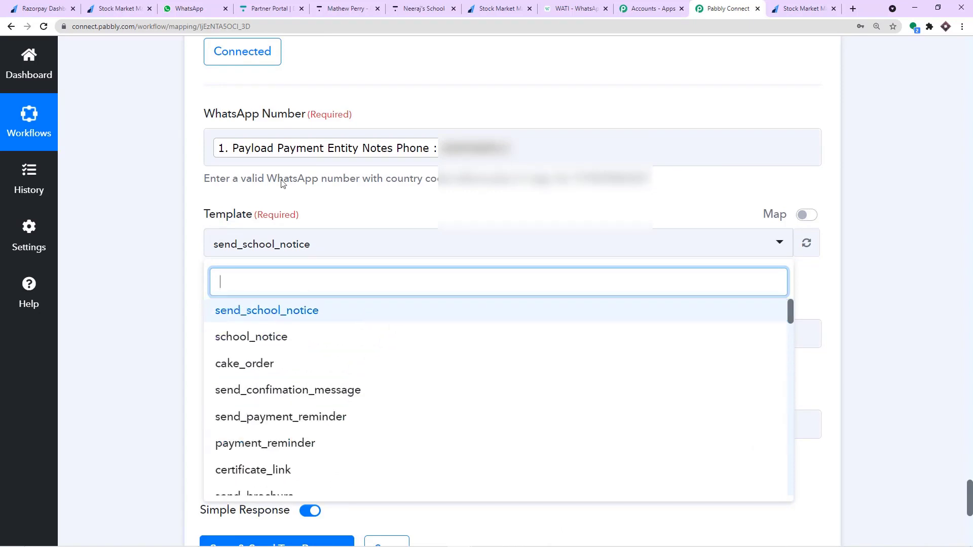
Close WATI's template preview and clear the 'mem' template search.
left_click(570, 7)
left_click(833, 132)
double_click(245, 151)
key("BackSpace")
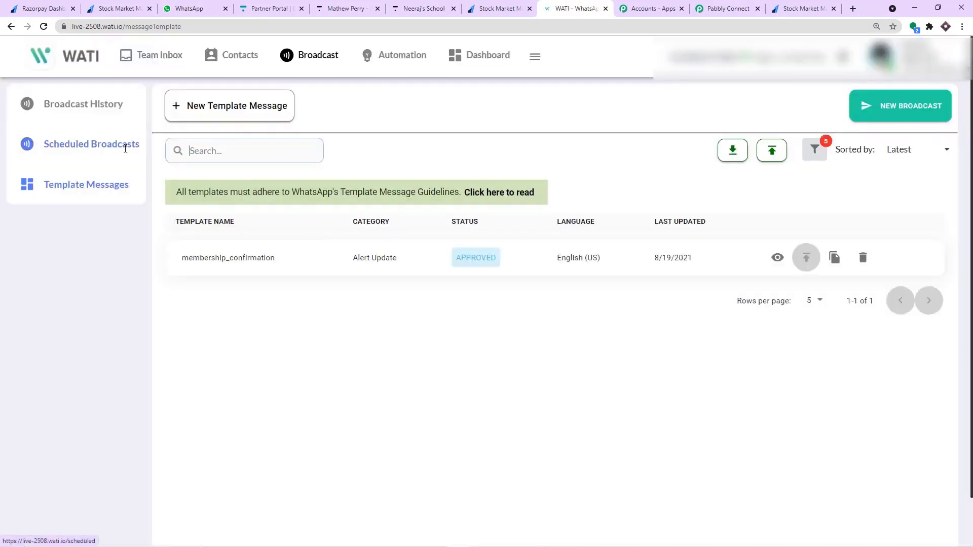
scroll(525, 338, "down", 1)
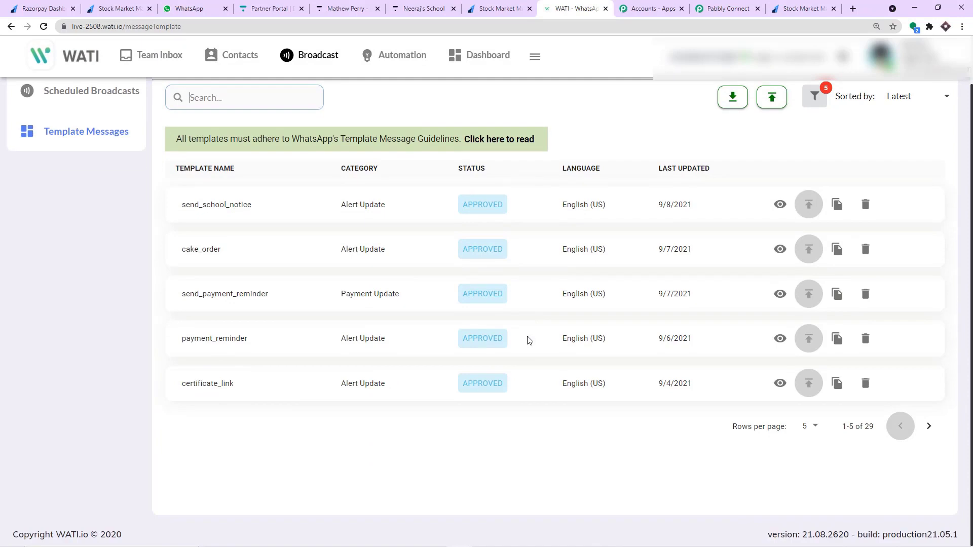
Search 'mem' in the Template list and select membership_confirmation.
left_click(719, 6)
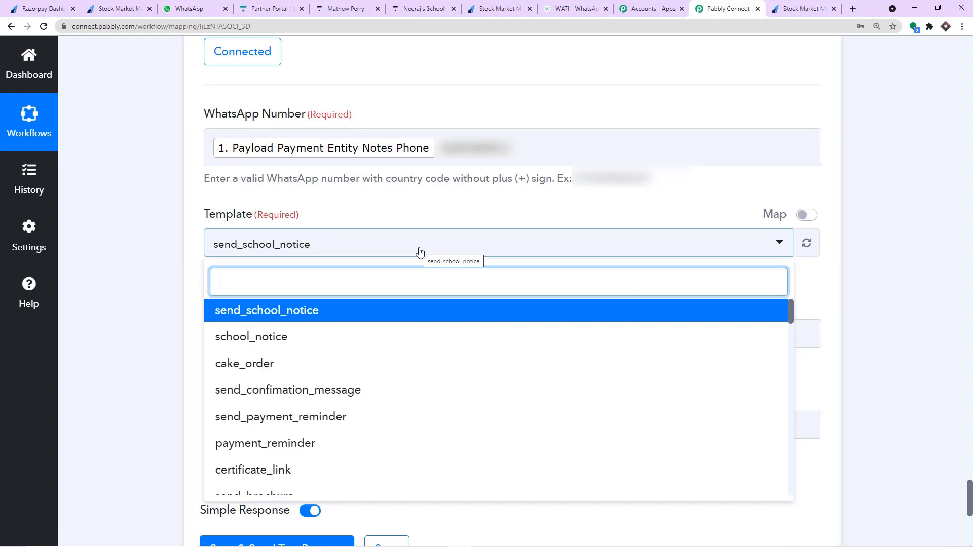
type("mem")
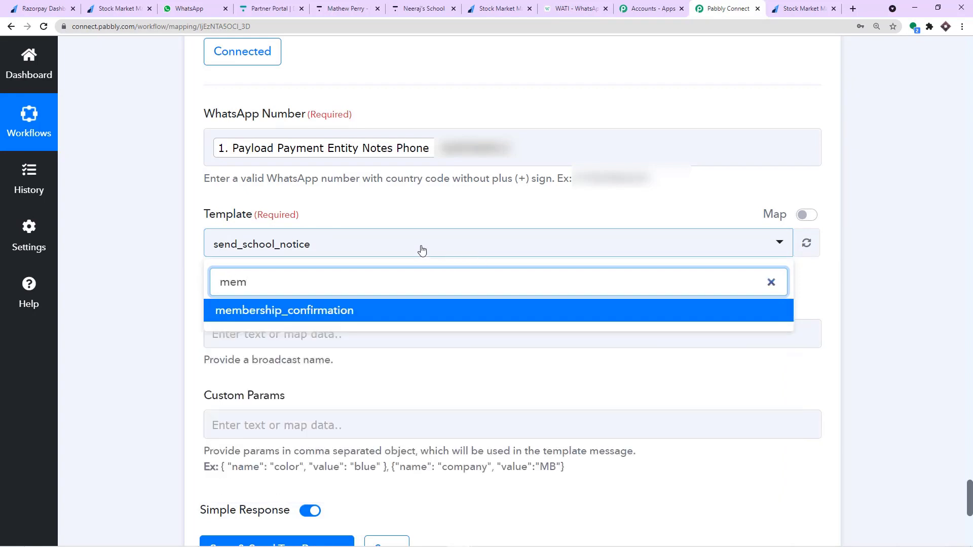
left_click(383, 308)
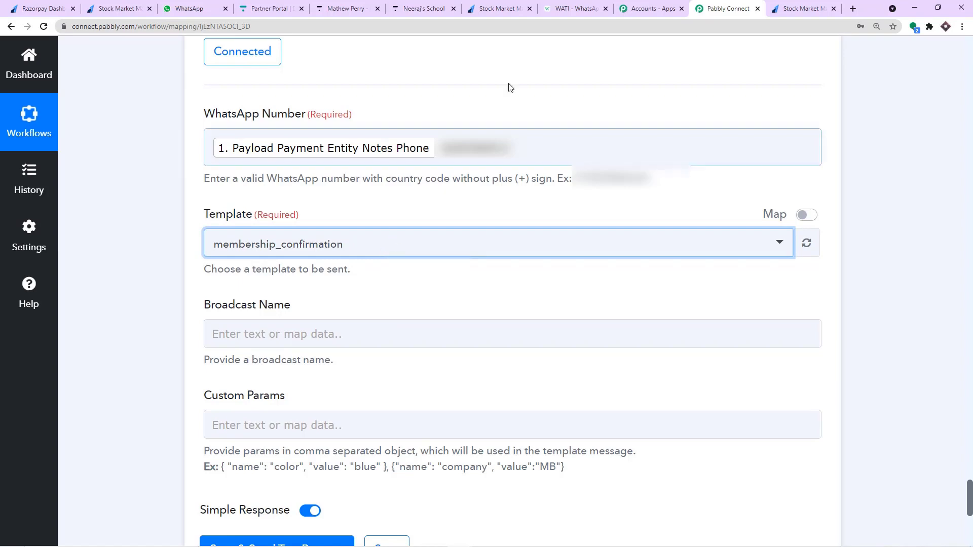
left_click(577, 6)
left_click(234, 101)
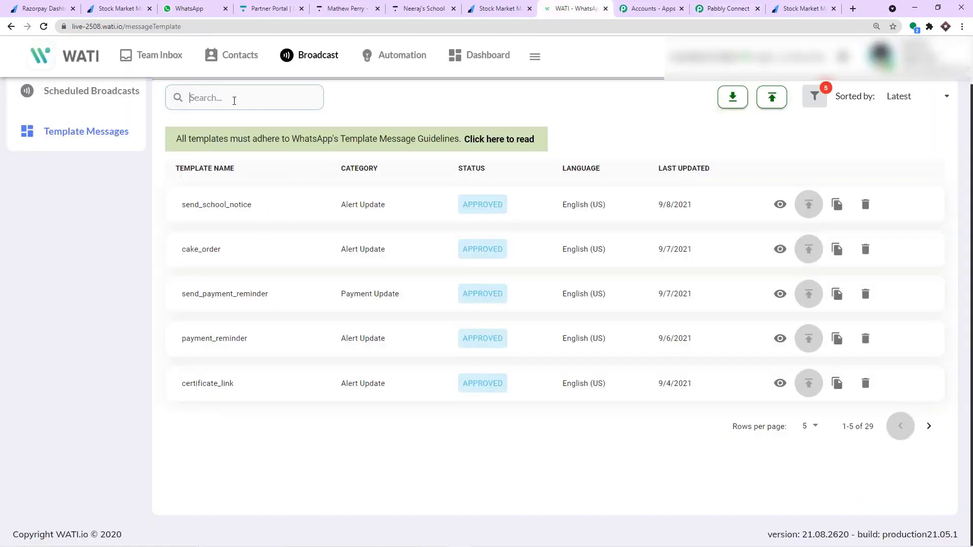
type("meme\\")
key("BackSpace")
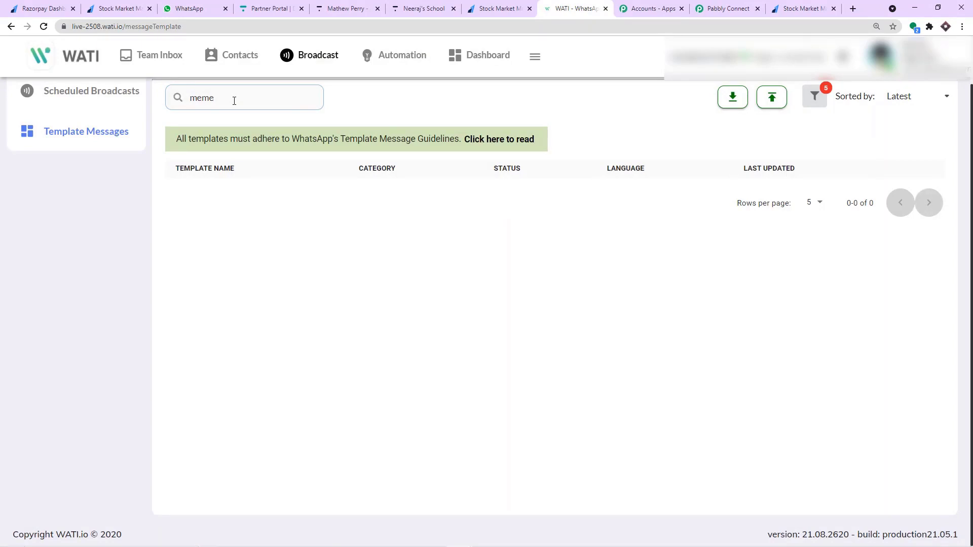
key("BackSpace")
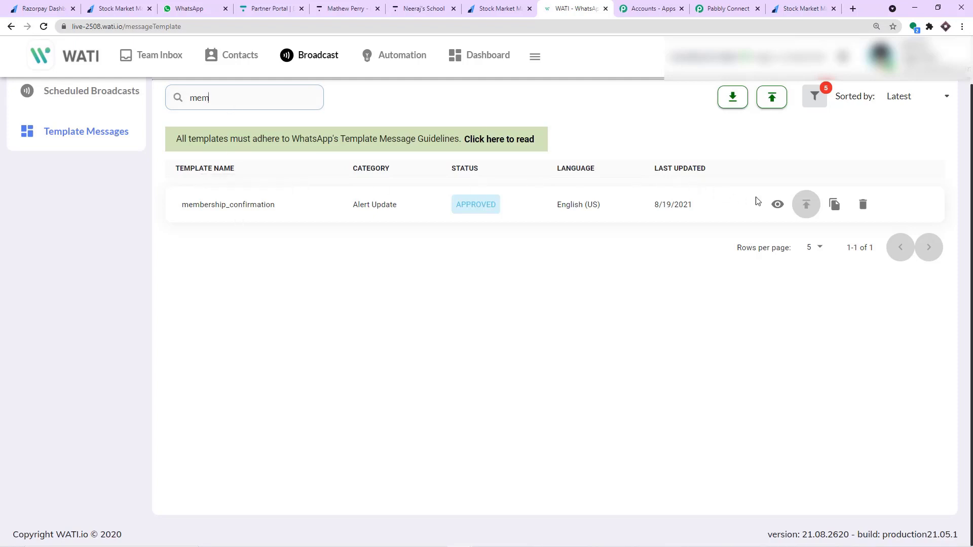
left_click(777, 204)
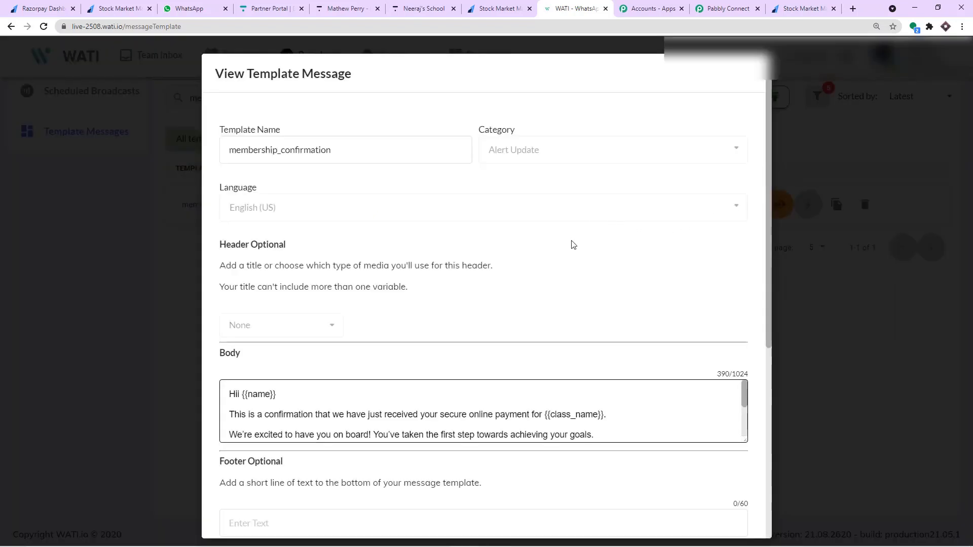
scroll(578, 235, "down", 2)
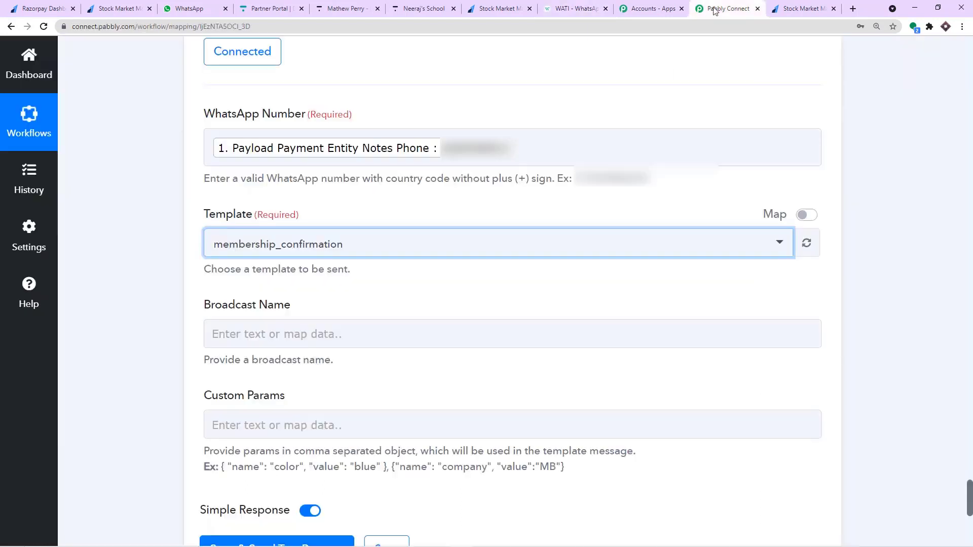
left_click(724, 9)
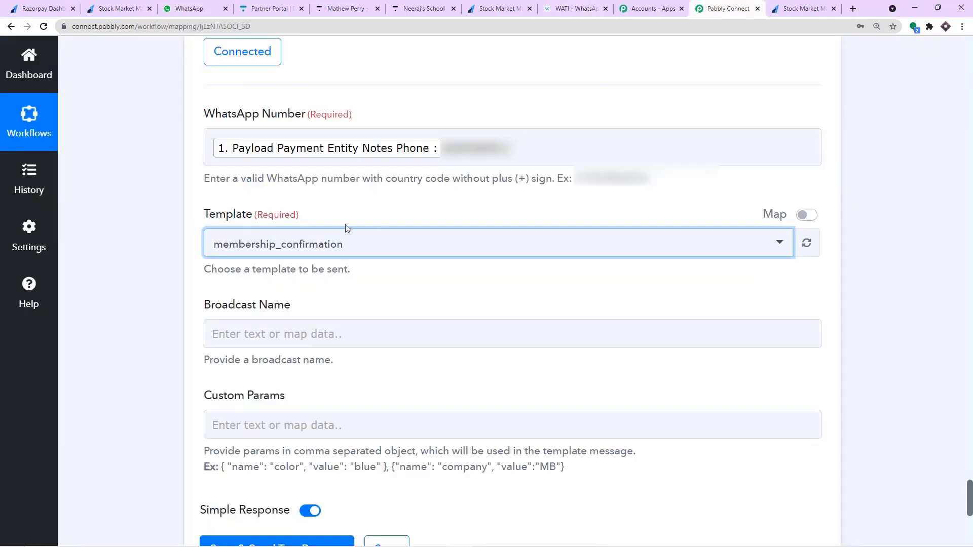
Copy the example { "name": "color", "value": "blue" } from the help text into Custom Params.
scroll(347, 228, "down", 1)
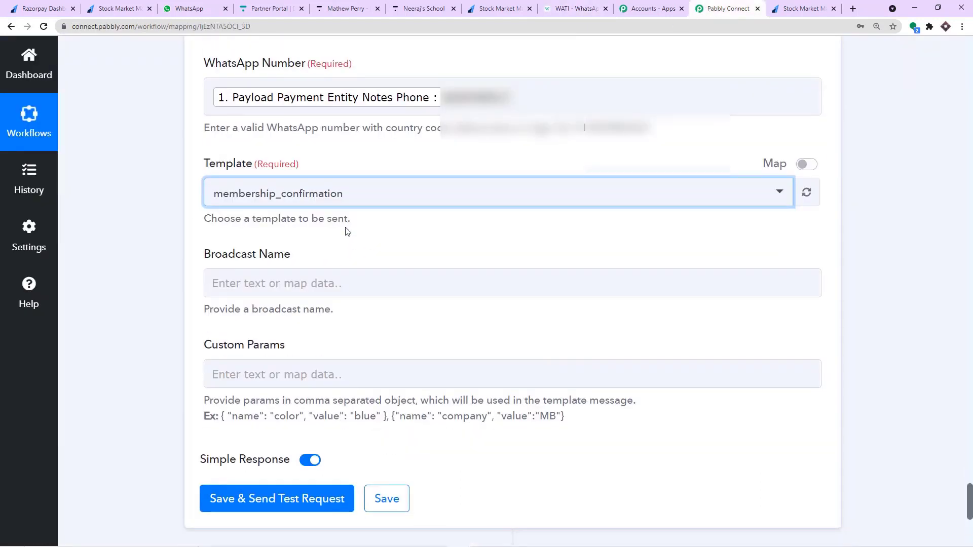
scroll(347, 230, "down", 3)
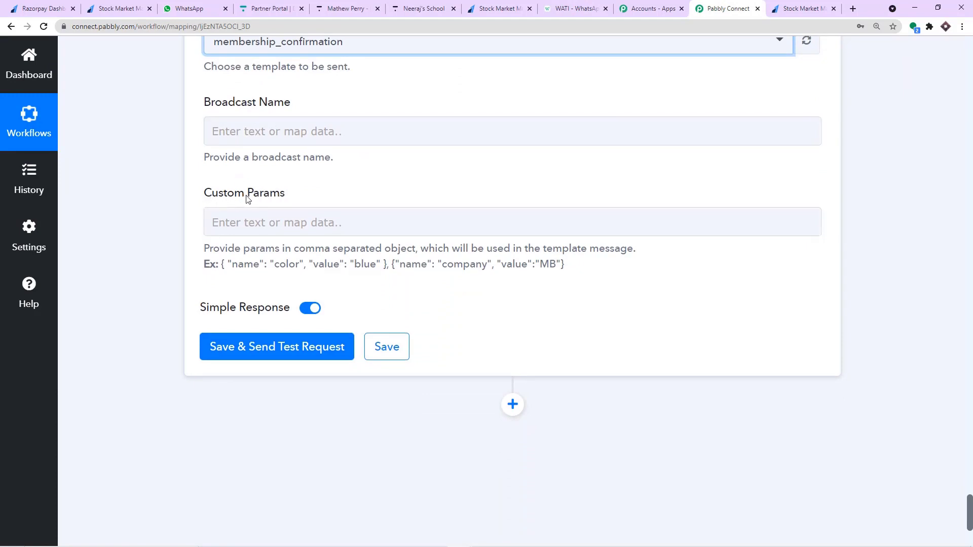
left_click_drag(224, 267, 389, 264)
right_click(389, 264)
left_click(402, 277)
left_click(289, 224)
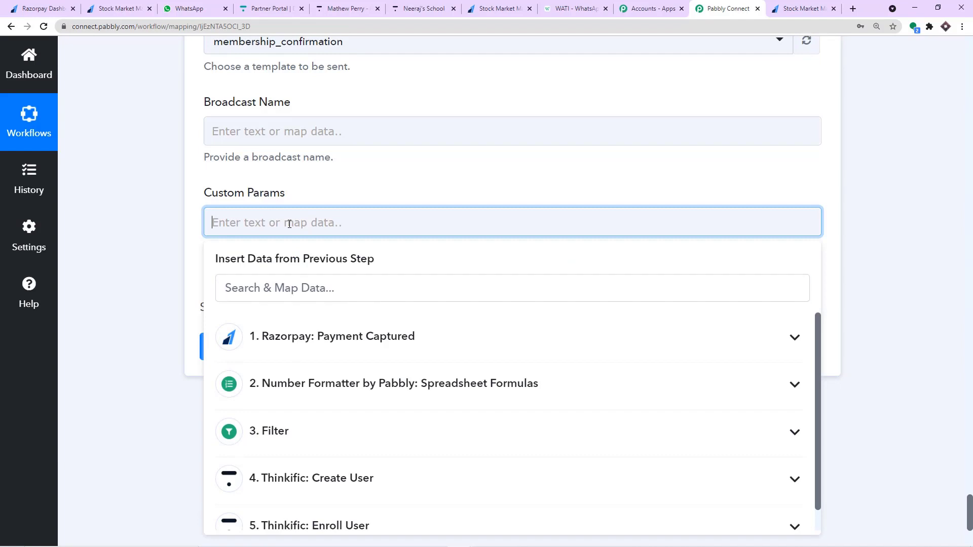
key("ctrl+v")
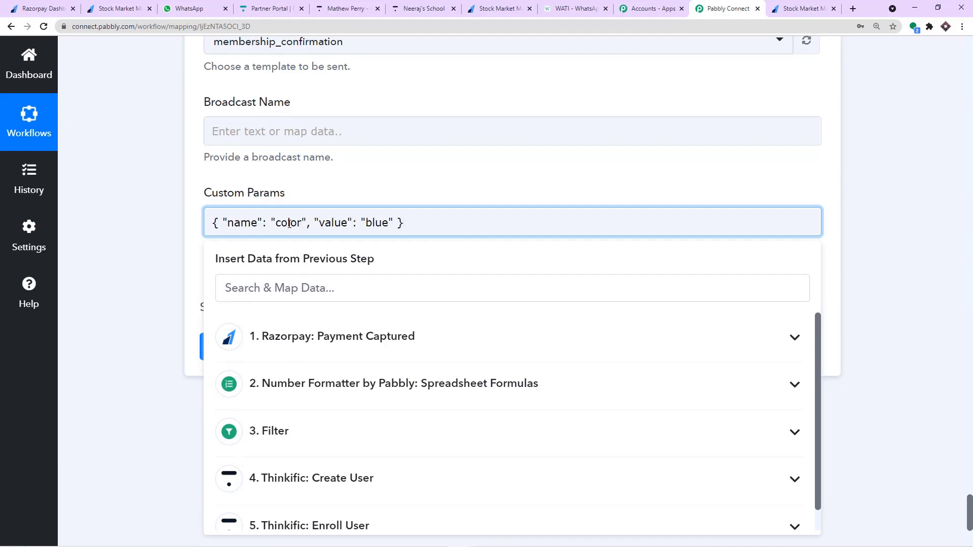
left_click(369, 193)
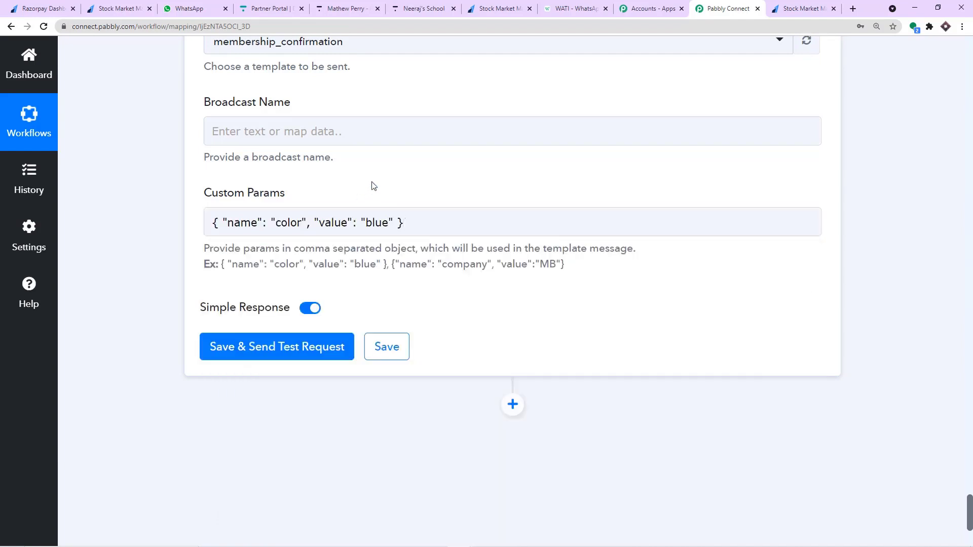
Highlight the 'color' and 'blue' placeholders in the pasted Custom Params object.
left_click_drag(275, 223, 303, 224)
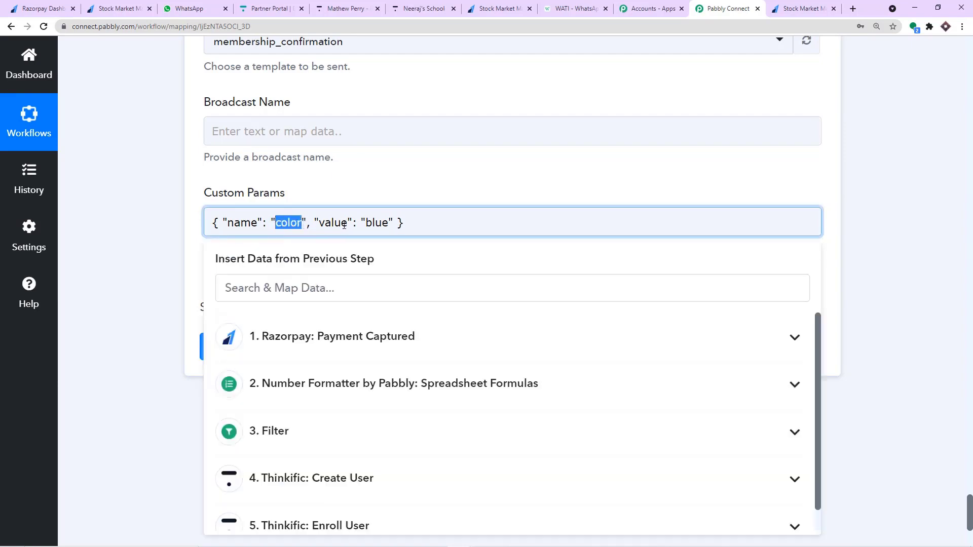
left_click_drag(368, 225, 389, 225)
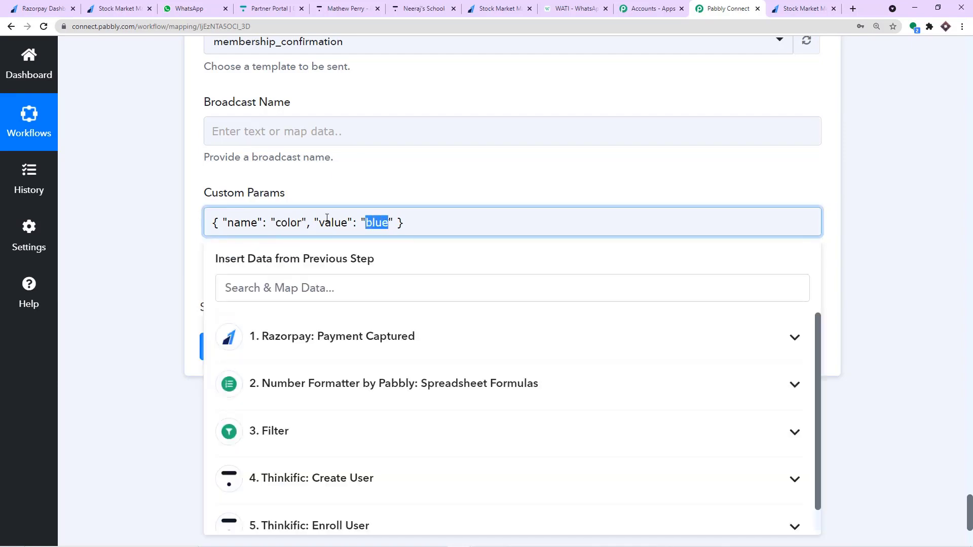
left_click_drag(302, 224, 276, 225)
left_click_drag(390, 224, 365, 224)
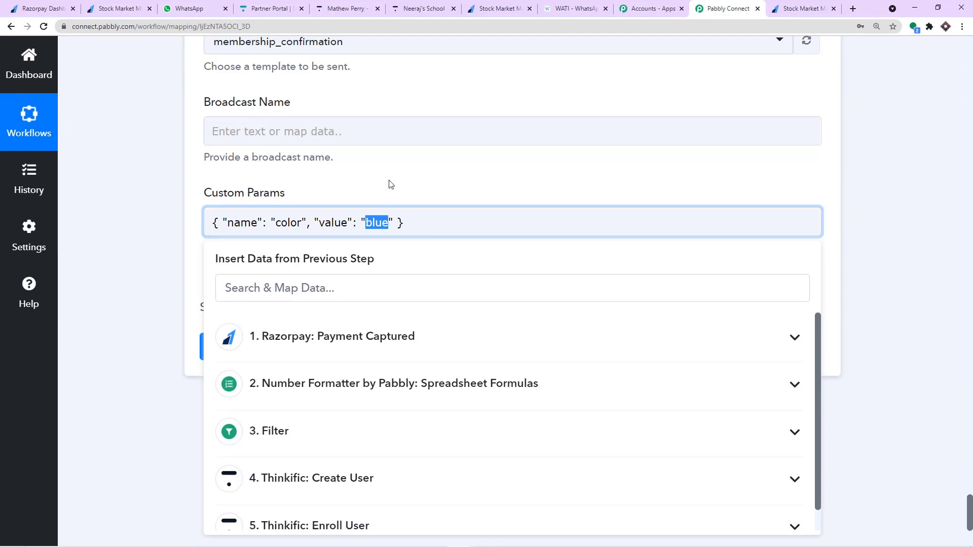
left_click(349, 168)
left_click_drag(303, 225, 276, 225)
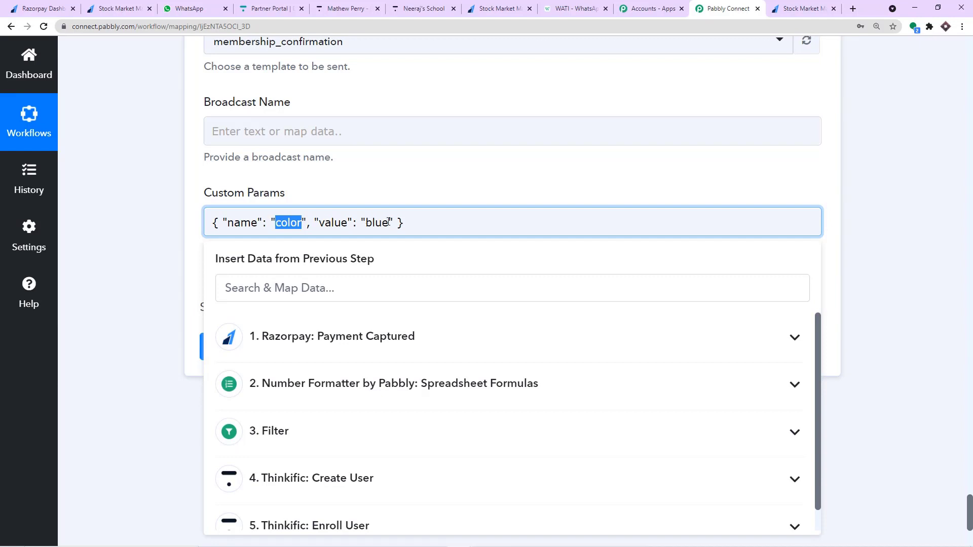
left_click(304, 196)
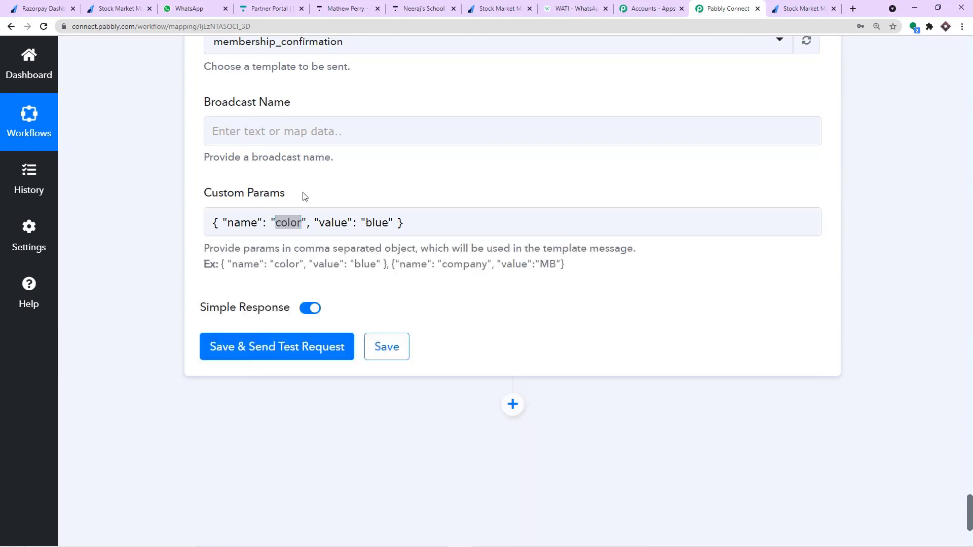
left_click(303, 223)
left_click_drag(303, 223, 276, 223)
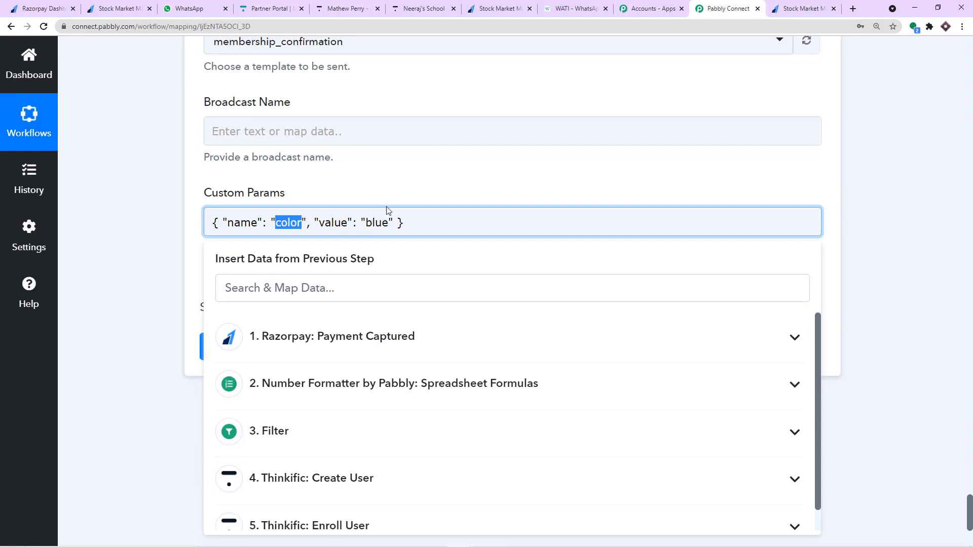
left_click(399, 178)
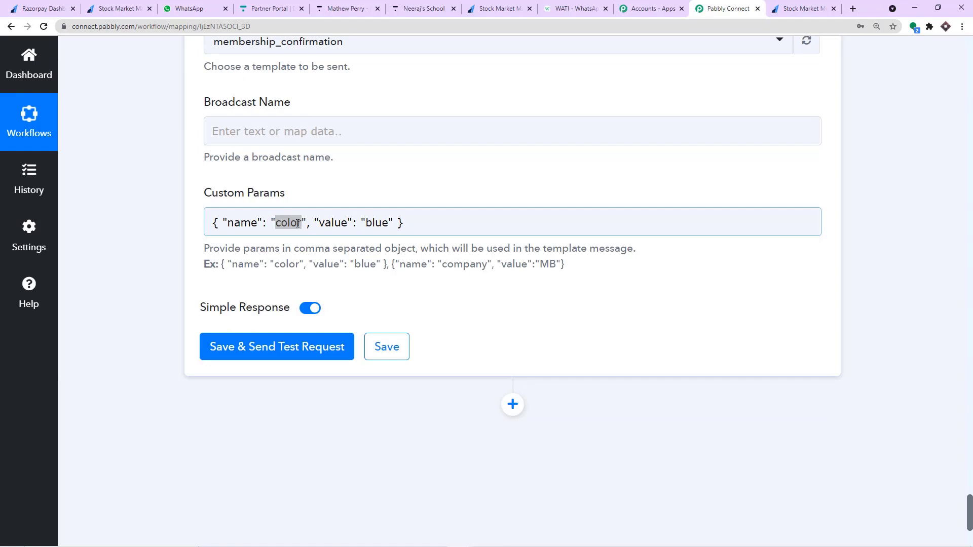
Copy the name variable from the WATI template and select 'color' in Custom Params.
left_click(577, 9)
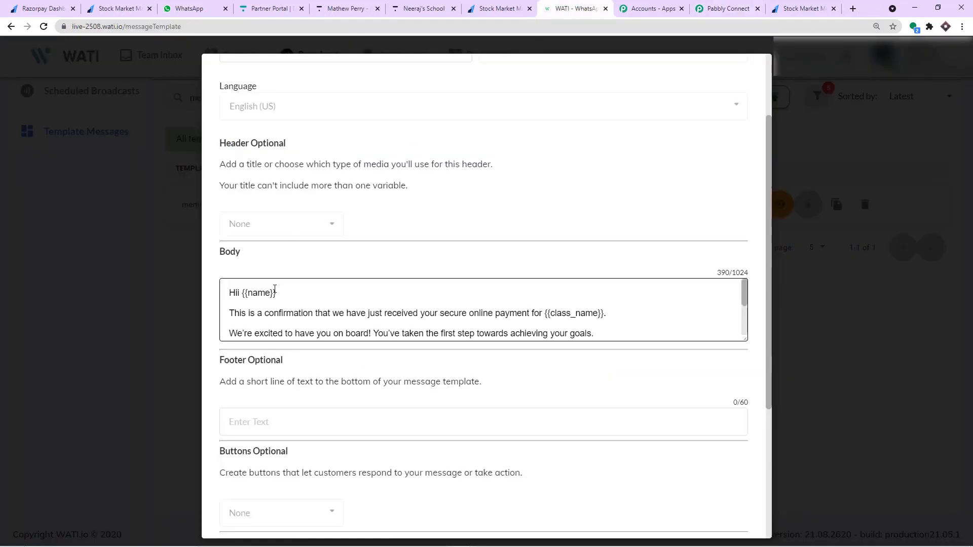
left_click_drag(274, 293, 248, 293)
right_click(251, 296)
left_click(258, 302)
left_click(724, 9)
left_click(298, 223)
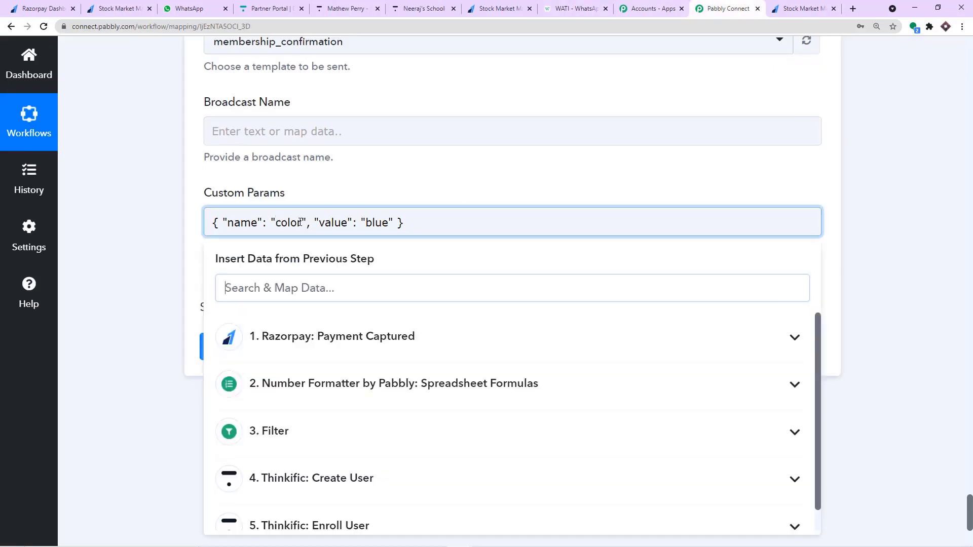
left_click_drag(300, 223, 278, 222)
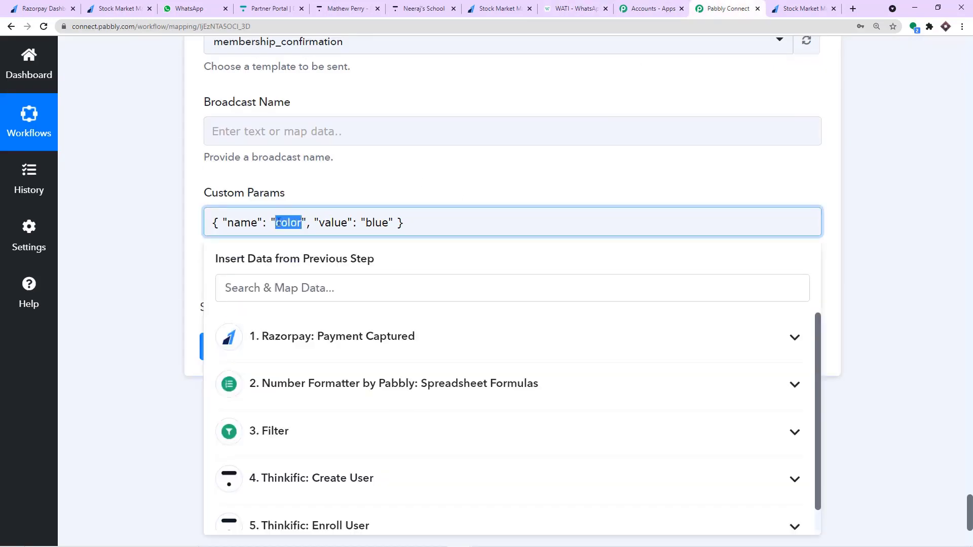
Rename the custom parameter key 'color' to 'name' and clear the placeholder value 'blue'.
key("BackSpace")
type("name")
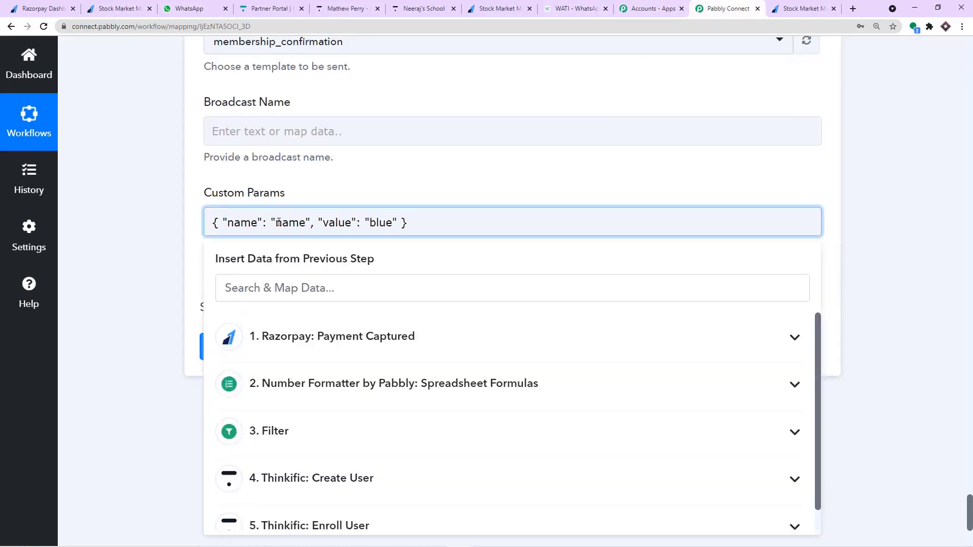
left_click(318, 190)
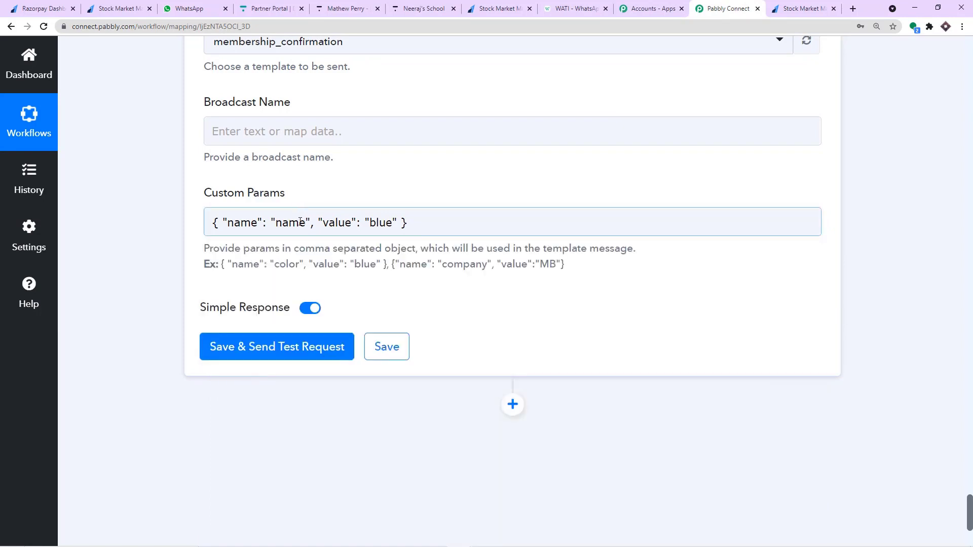
left_click_drag(393, 224, 370, 225)
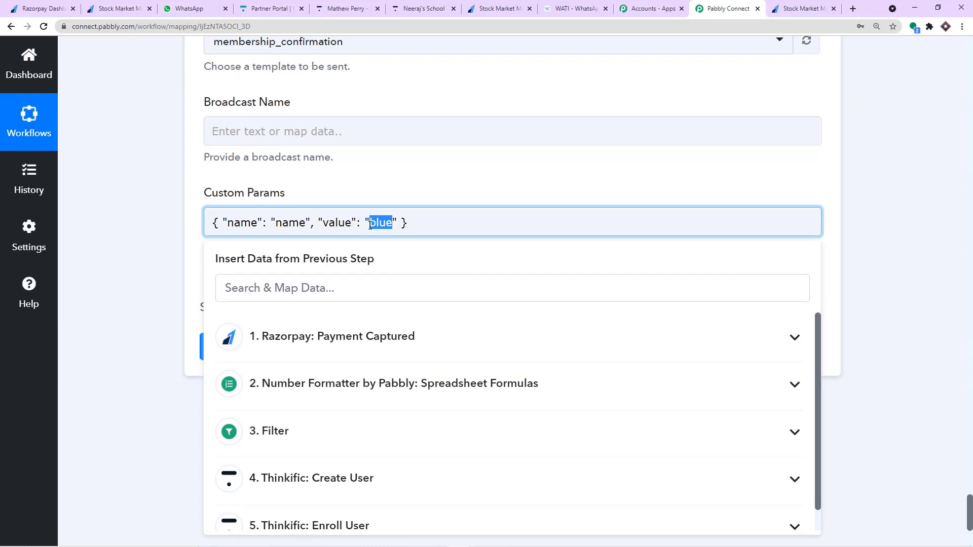
key("BackSpace")
Map the 'name' value to the Razorpay Payment Captured Notes First Name field.
left_click(341, 343)
scroll(352, 350, "down", 5)
scroll(352, 350, "down", 6)
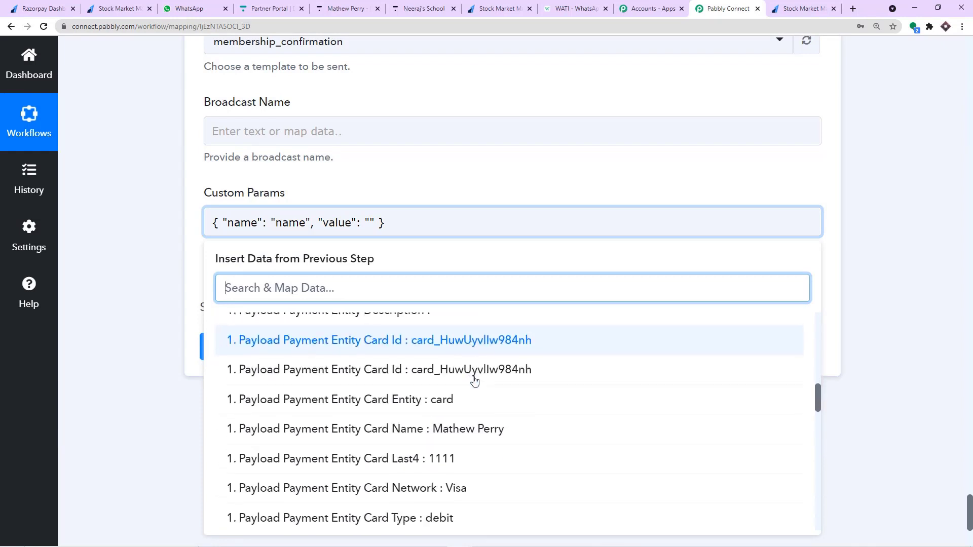
scroll(482, 403, "down", 8)
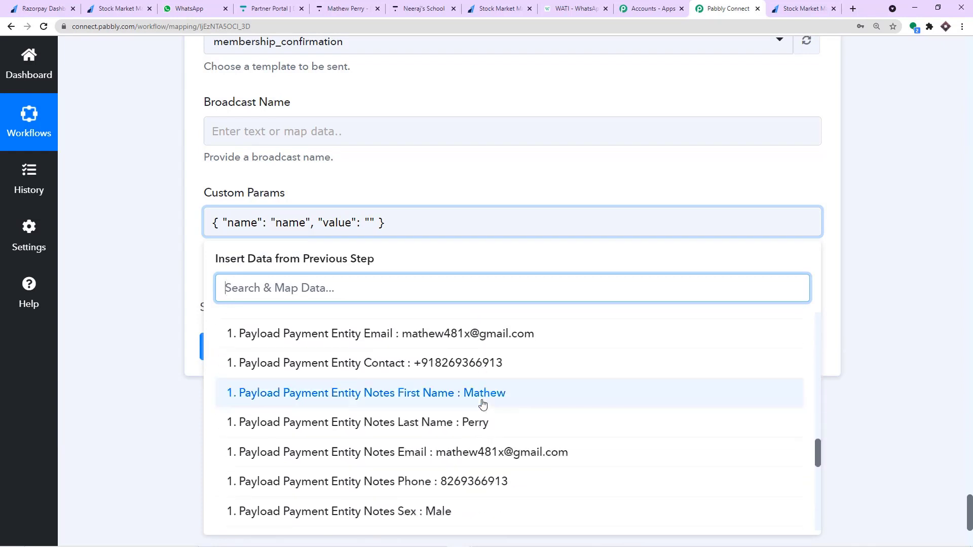
left_click(475, 390)
left_click(495, 172)
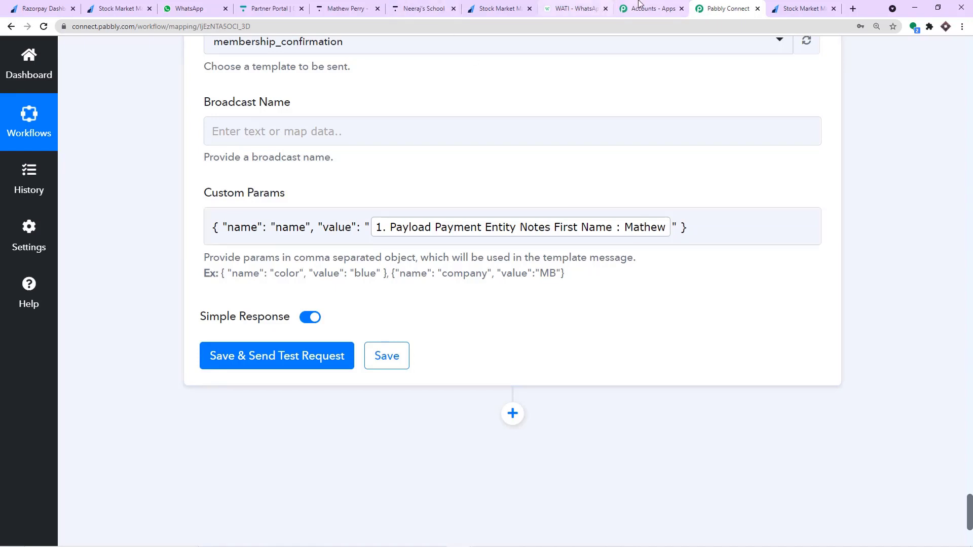
left_click(566, 5)
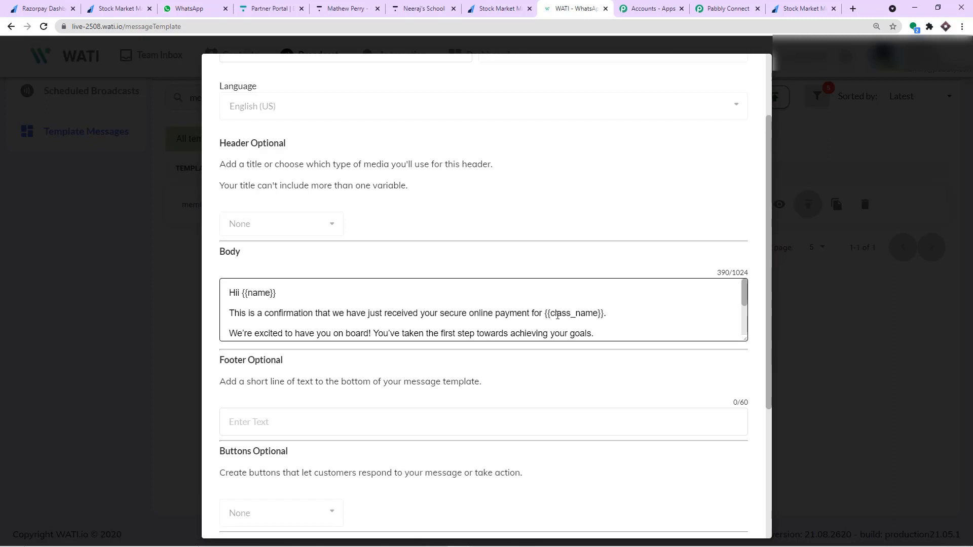
Append a comma and paste a copy of the hint's example parameter object into Custom Params.
double_click(555, 315)
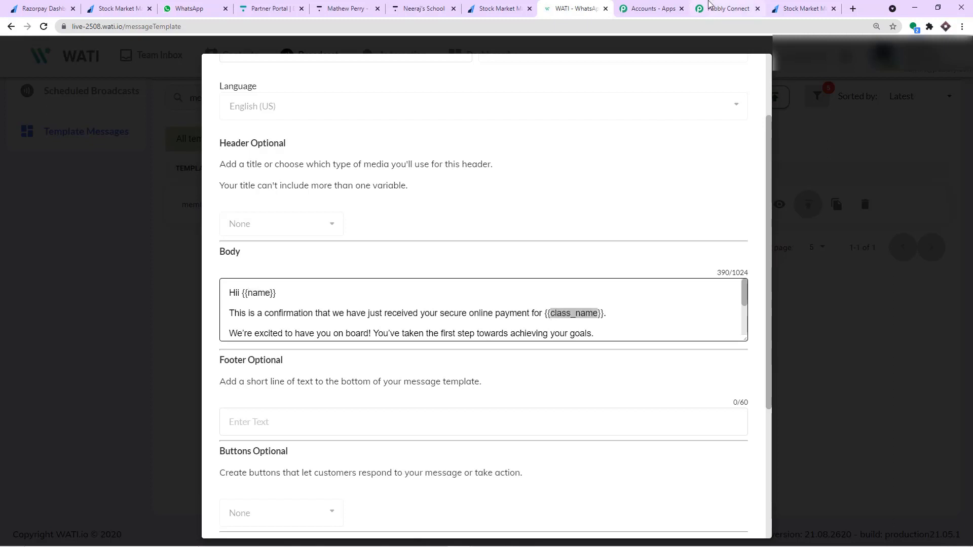
left_click(704, 8)
left_click(693, 230)
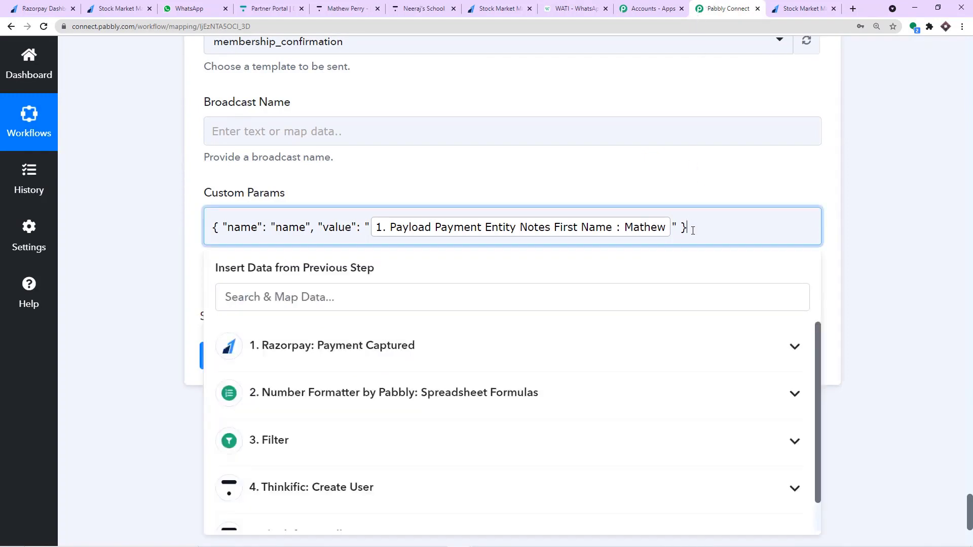
type(",")
left_click(649, 177)
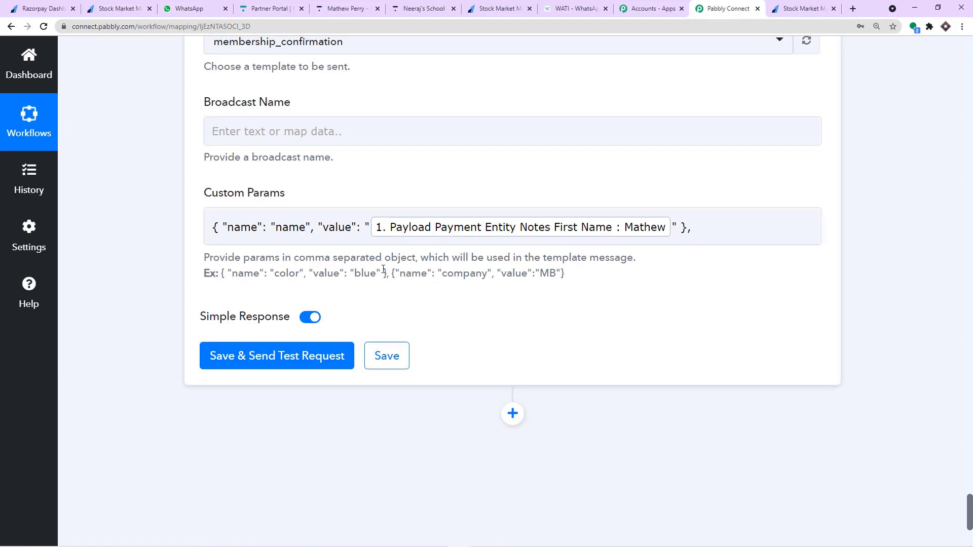
left_click_drag(386, 274, 222, 277)
right_click(223, 278)
left_click(238, 285)
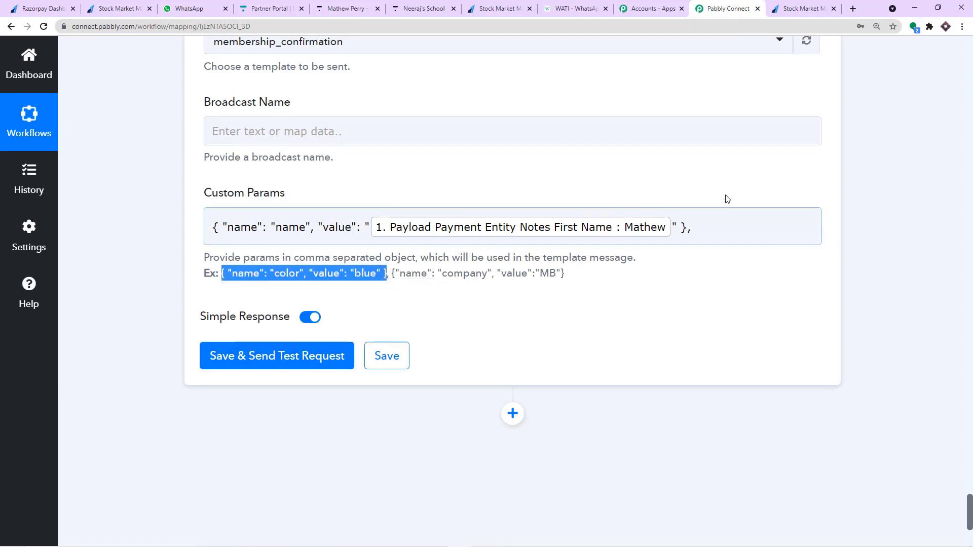
left_click(706, 224)
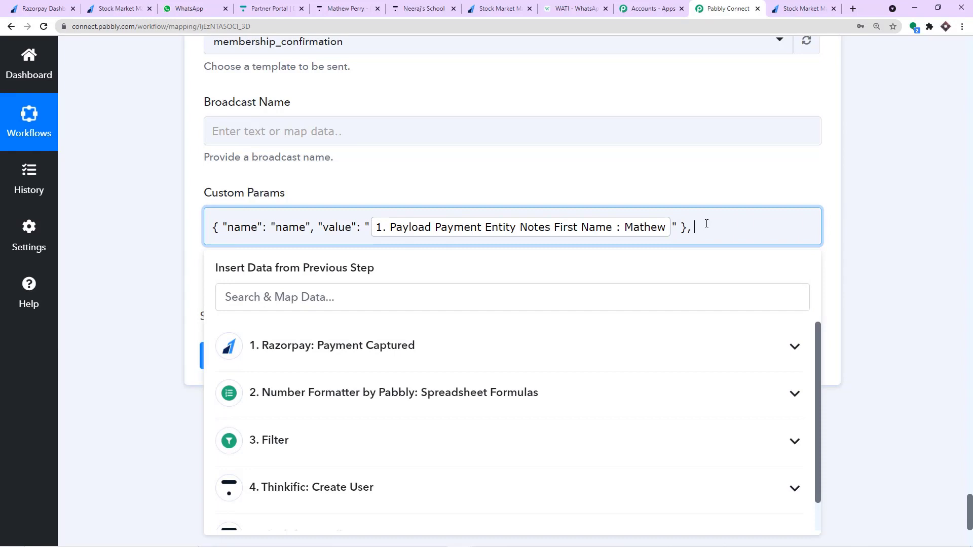
key("ctrl+v")
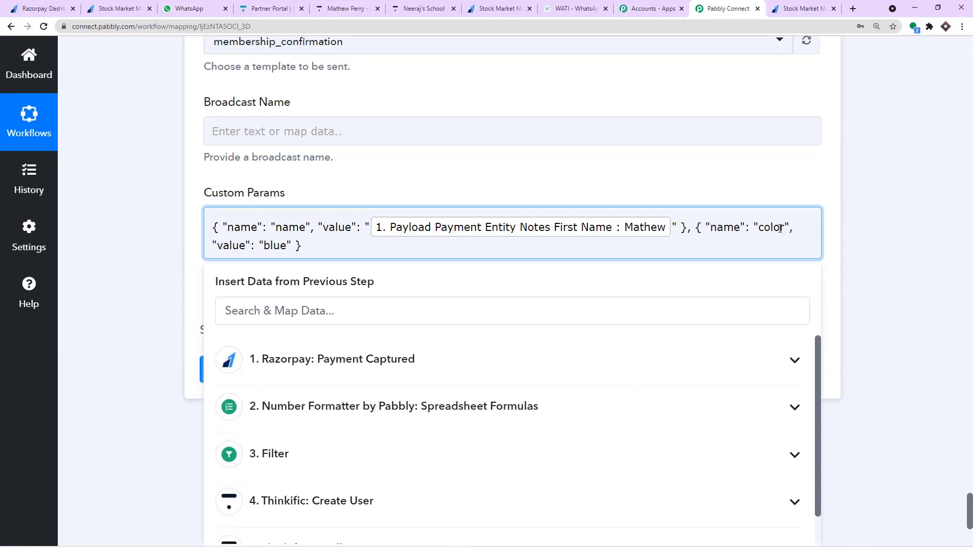
Replace the placeholder name 'color' with 'class_name' copied from the WATI template.
left_click_drag(784, 228, 758, 229)
key("BackSpace")
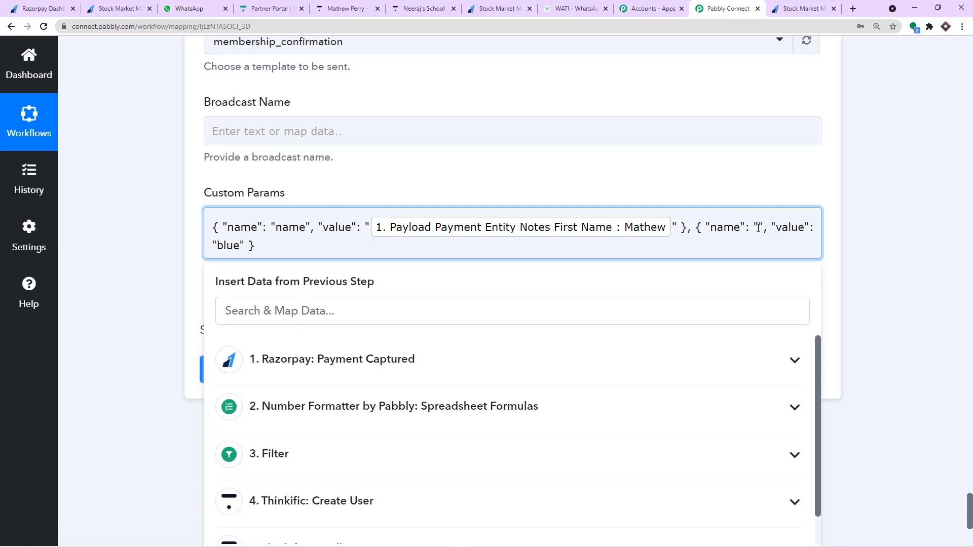
left_click(376, 358)
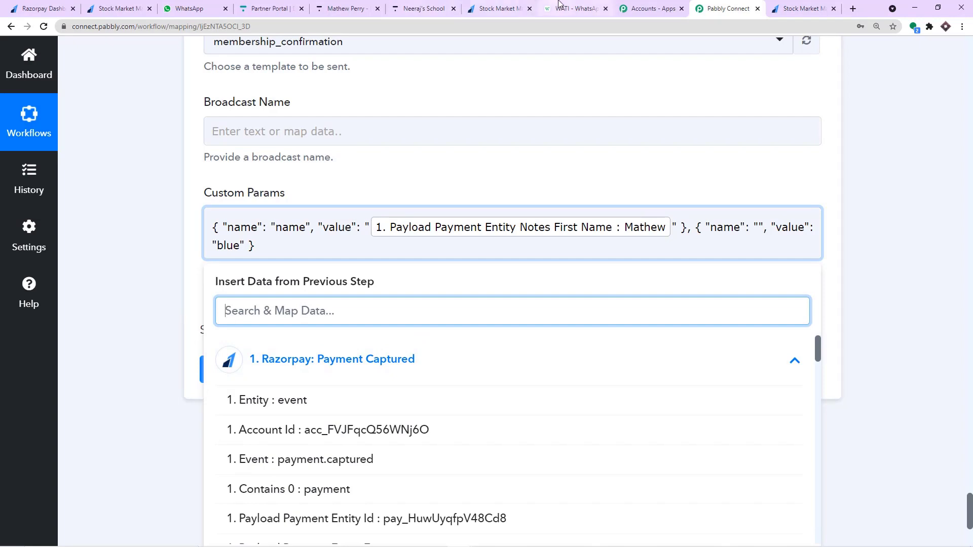
left_click(571, 9)
right_click(577, 310)
left_click(584, 319)
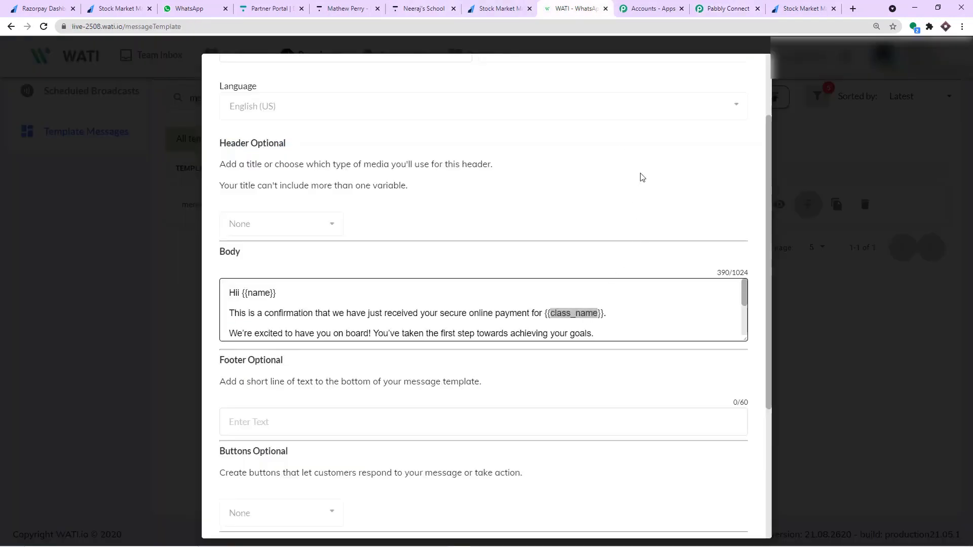
left_click(719, 7)
left_click(758, 227)
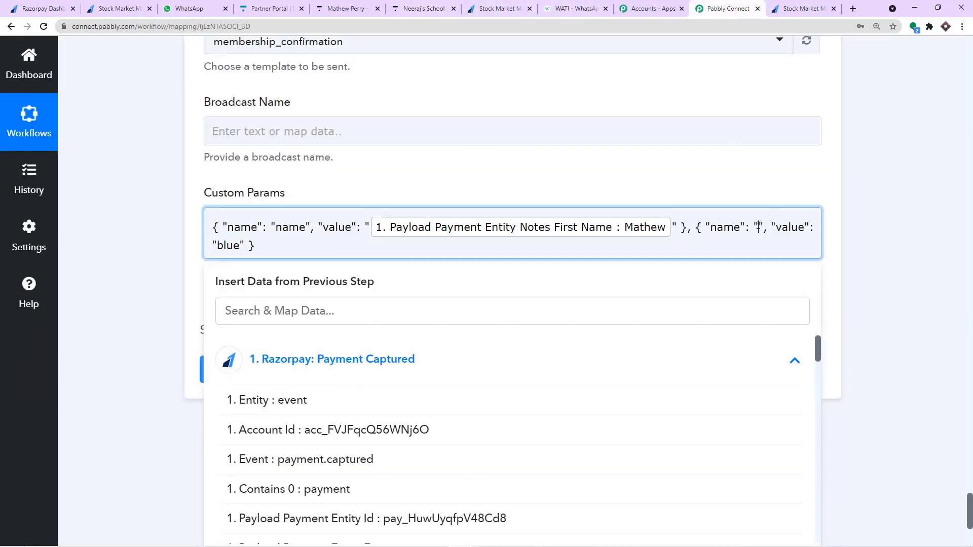
key("ctrl+v")
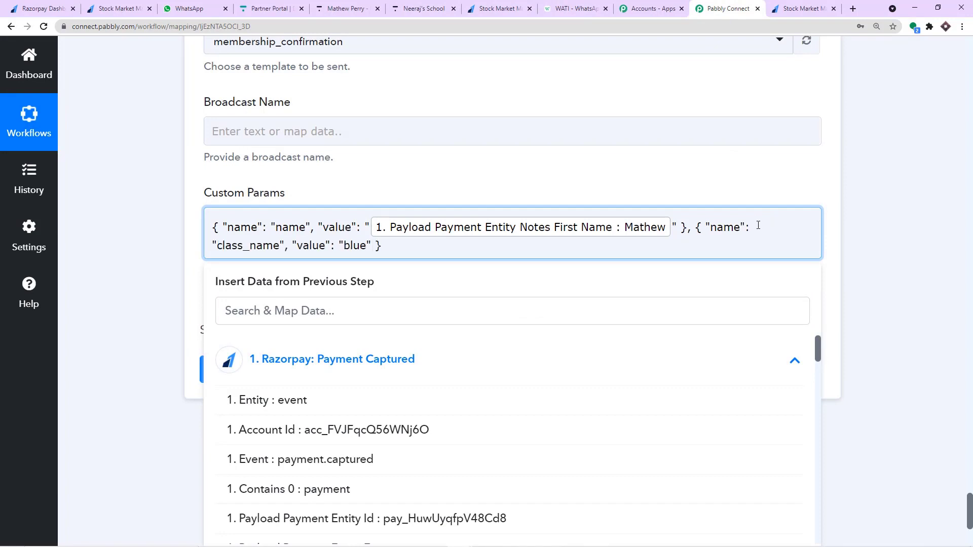
Replace the placeholder value 'blue' with 'Booming Bulls Stock Market Class'.
left_click_drag(366, 245, 345, 245)
key("BackSpace")
type("Booming ")
type("Bulls ")
type("Stock ")
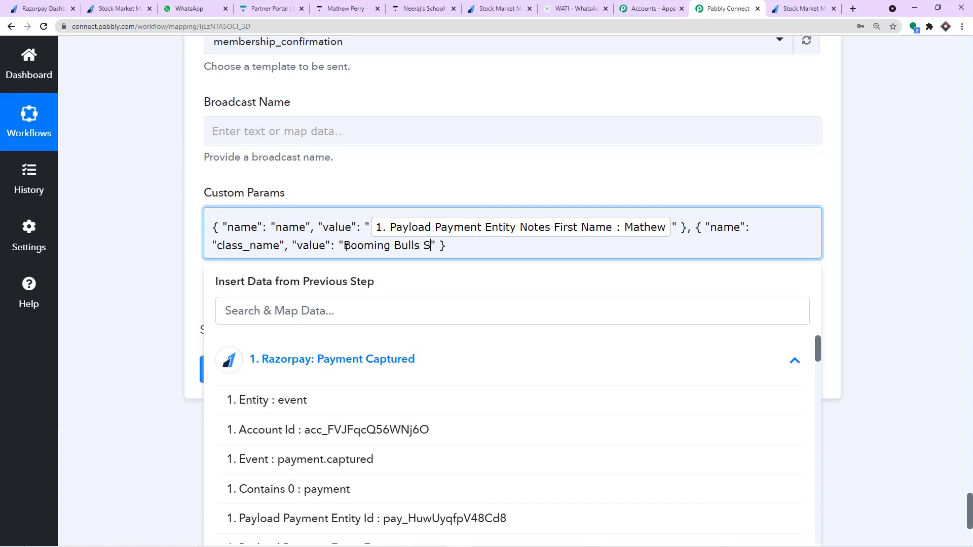
type("Market Class")
left_click(350, 164)
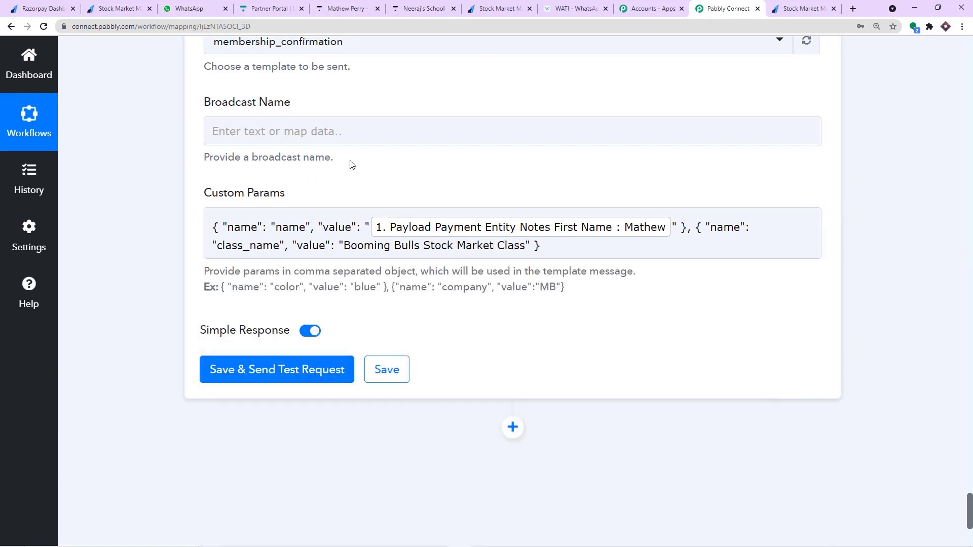
left_click(544, 249)
Add a comma and paste another example parameter object into Custom Params.
type(",")
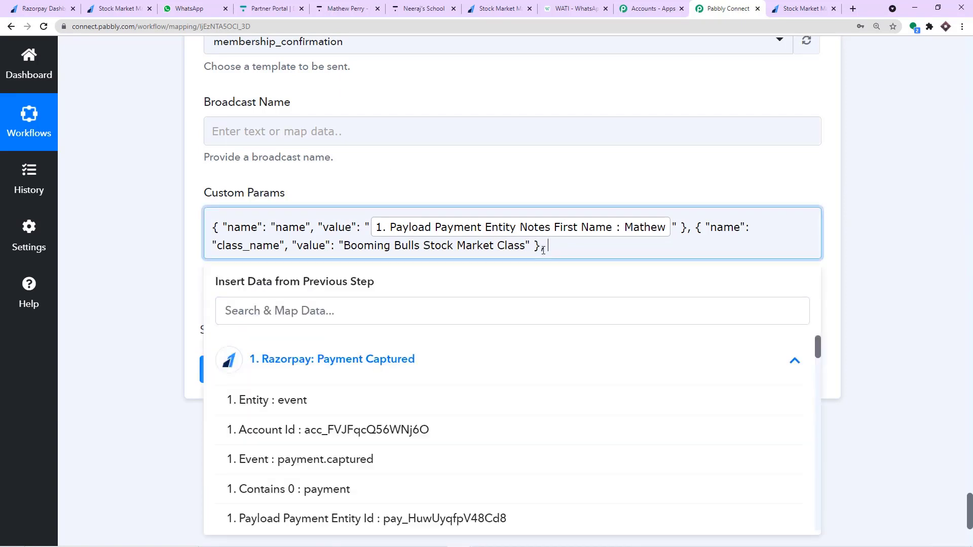
left_click(529, 190)
left_click_drag(387, 288, 224, 294)
right_click(258, 286)
left_click(276, 297)
left_click(574, 241)
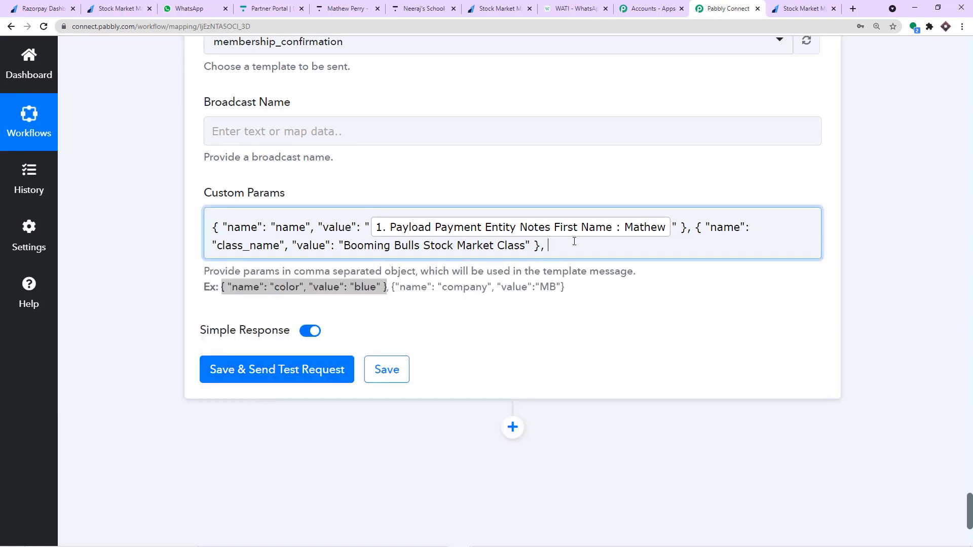
key("ctrl+v")
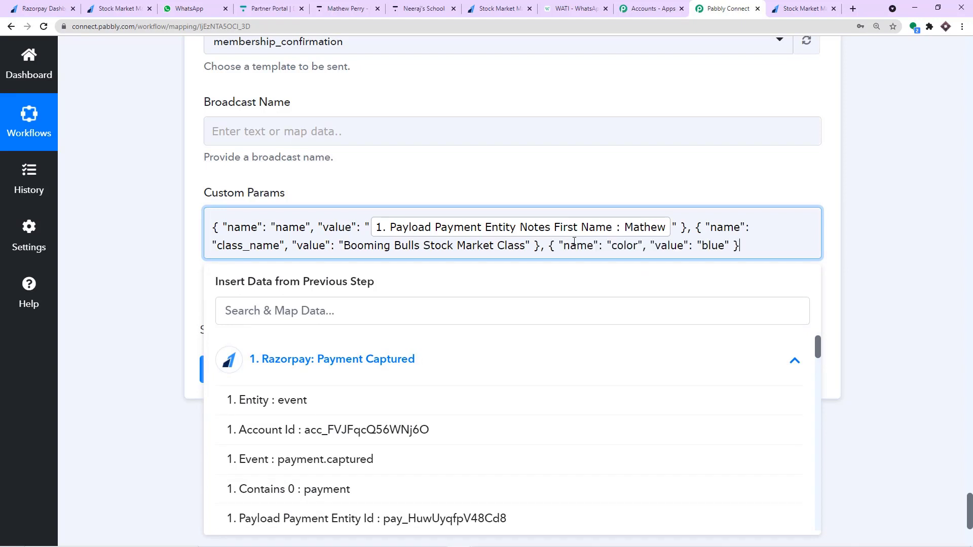
Name the new parameter 'website_link', copied from the WATI template body.
left_click(570, 9)
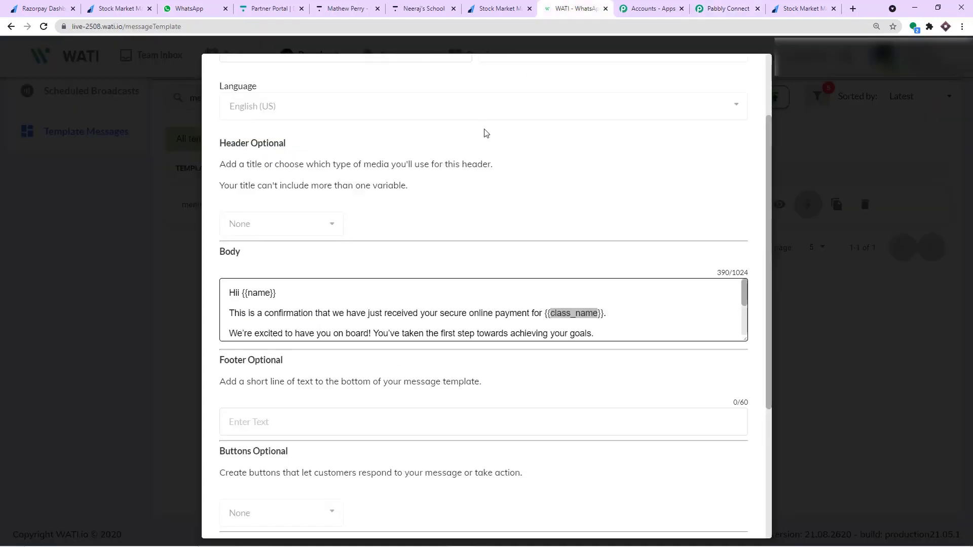
scroll(538, 286, "down", 5)
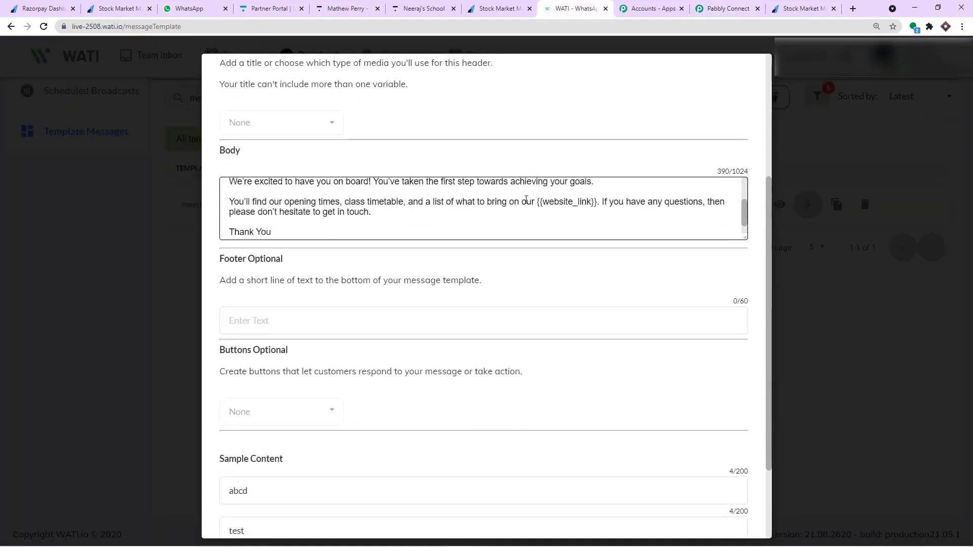
double_click(583, 204)
left_click_drag(543, 202, 592, 202)
right_click(569, 202)
left_click(587, 207)
left_click(725, 8)
left_click(622, 246)
double_click(628, 247)
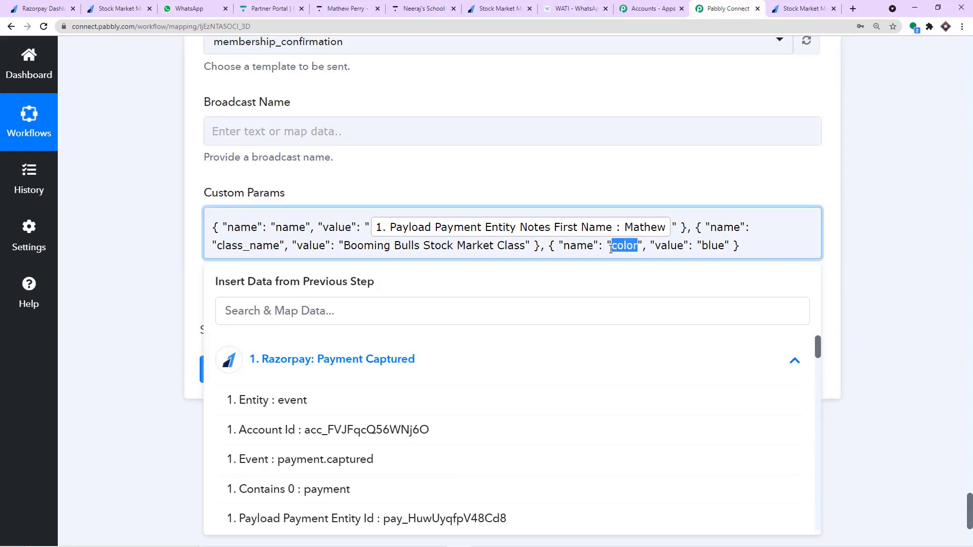
key("BackSpace")
key("ctrl+v")
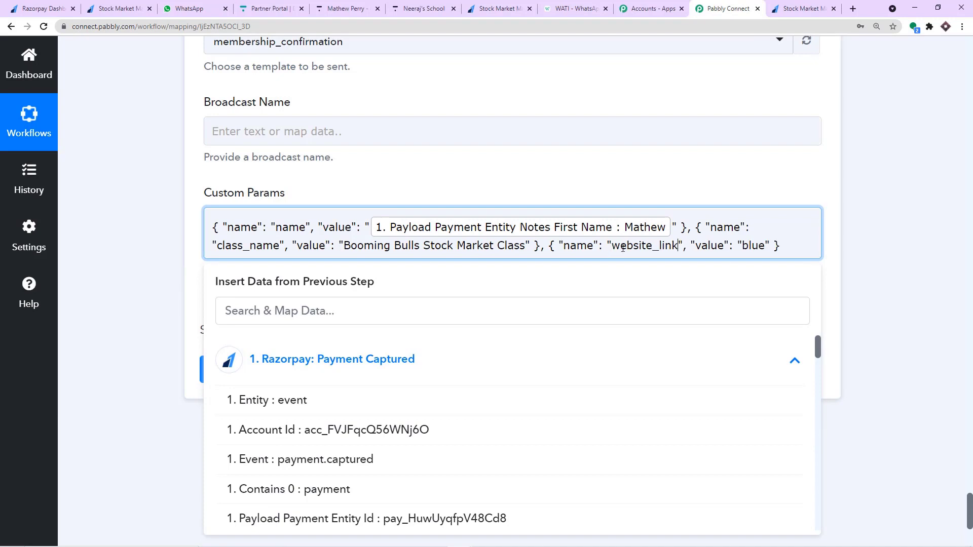
left_click_drag(766, 247, 743, 246)
key("BackSpace")
type("www.boomingb")
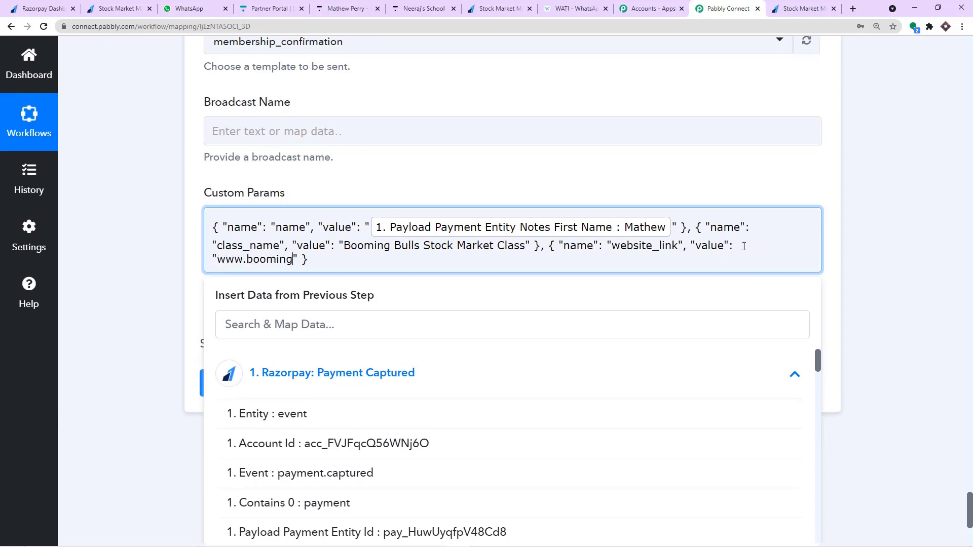
type("ullsclass.com")
left_click(610, 181)
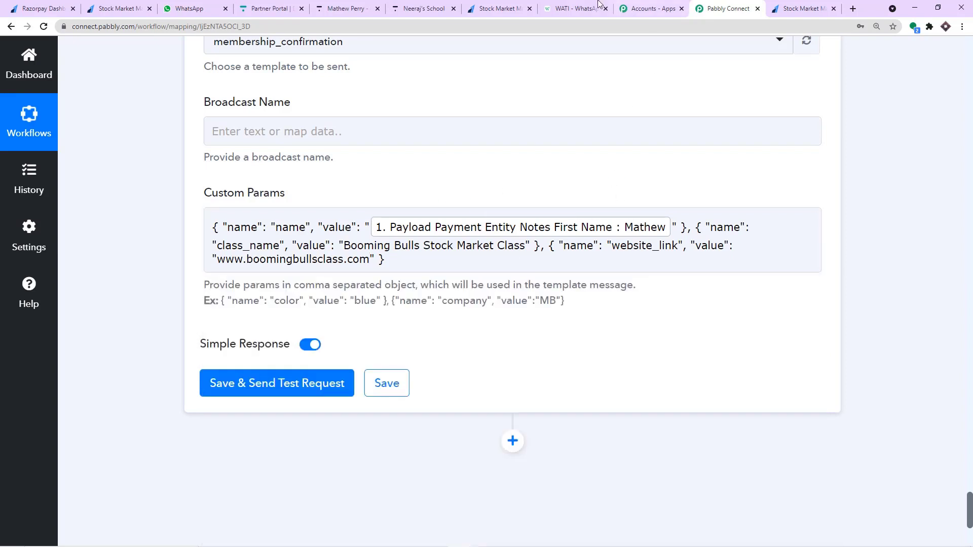
left_click(583, 8)
Prefix the mapped Notes Phone value in WhatsApp Number with 91, without a plus sign.
scroll(351, 223, "up", 2)
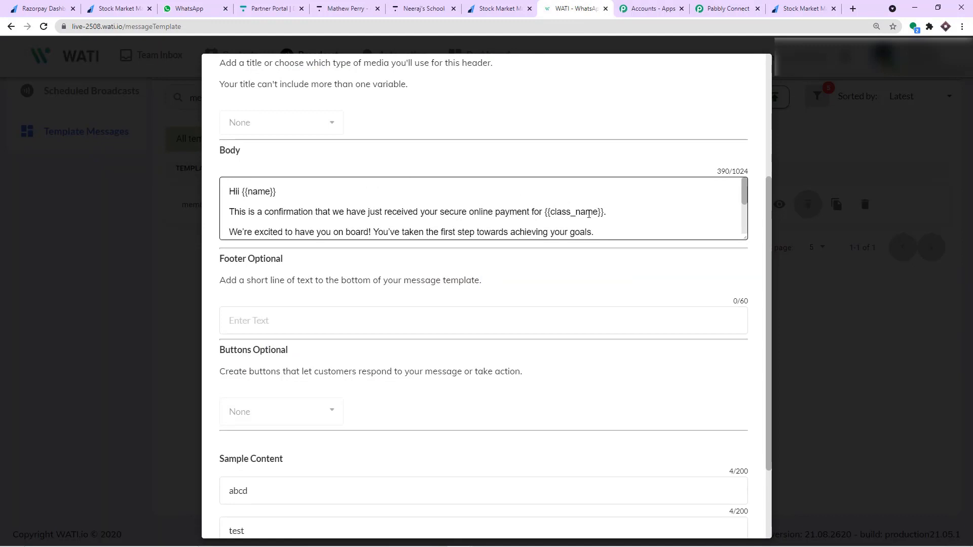
scroll(590, 151, "down", 3)
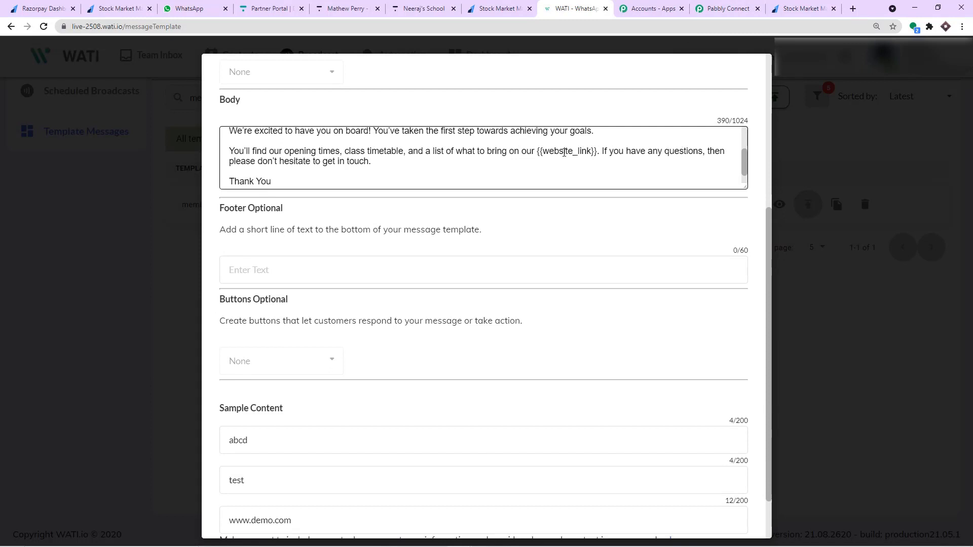
scroll(344, 160, "up", 2)
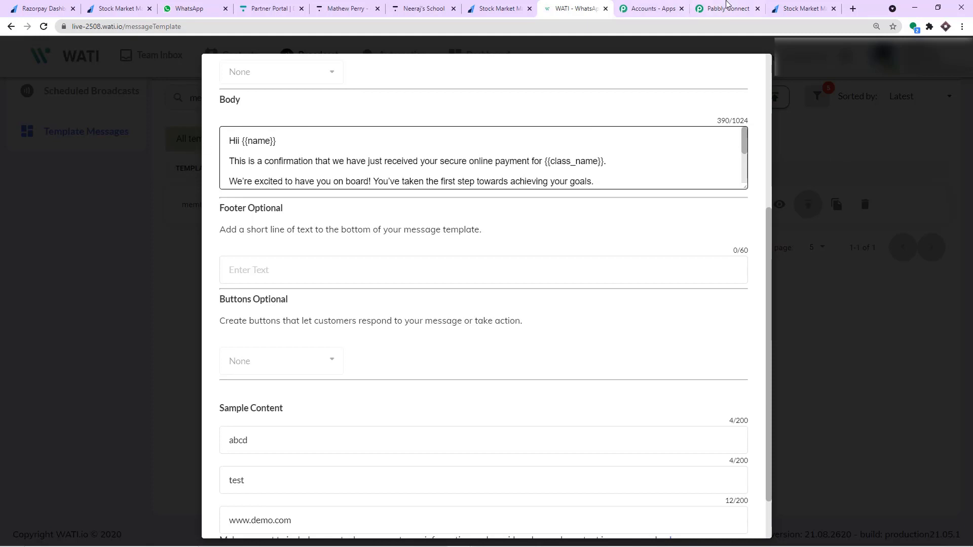
left_click(724, 8)
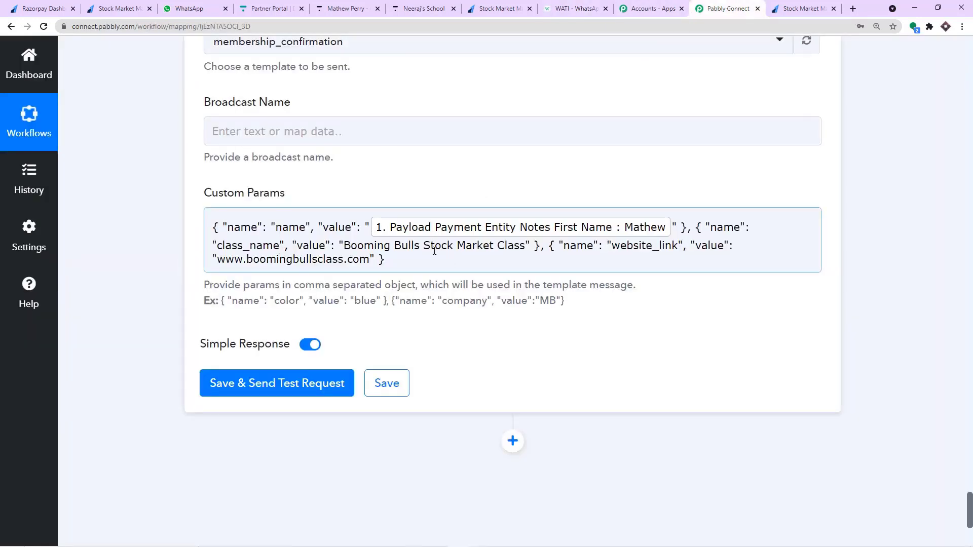
scroll(434, 250, "up", 7)
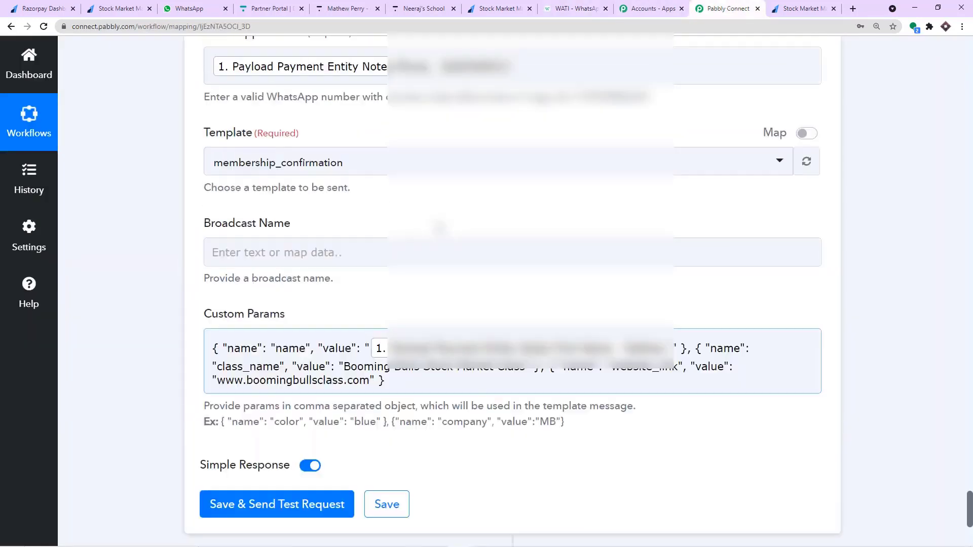
scroll(334, 298, "down", 1)
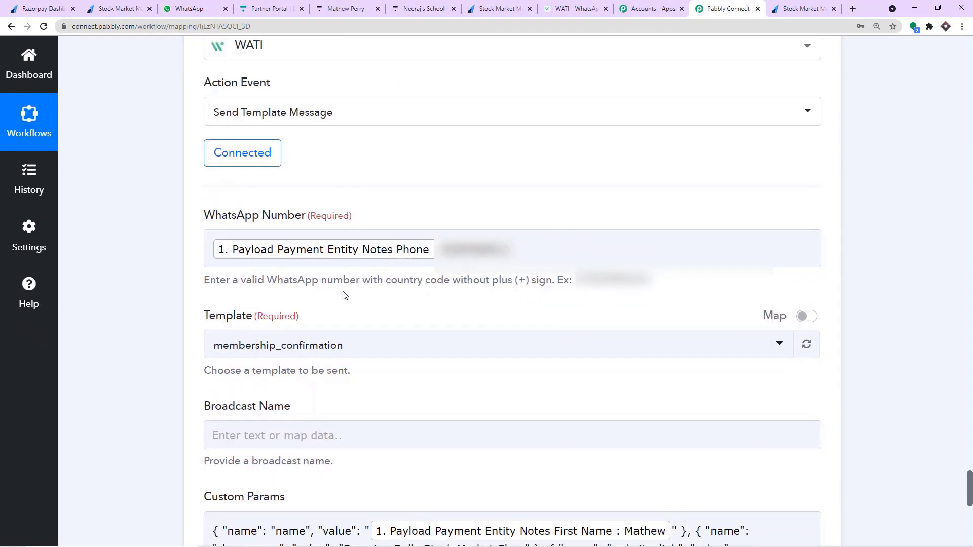
left_click_drag(208, 281, 553, 290)
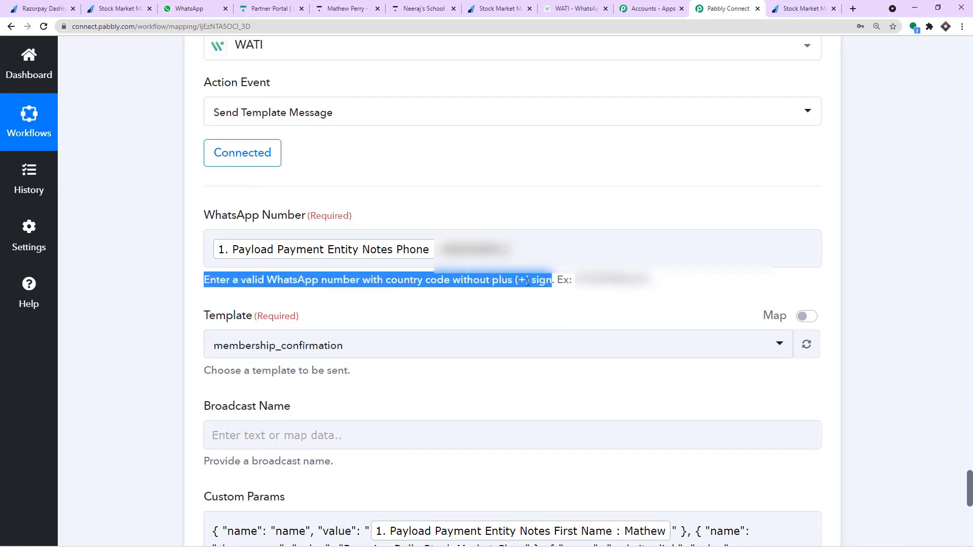
left_click(214, 250)
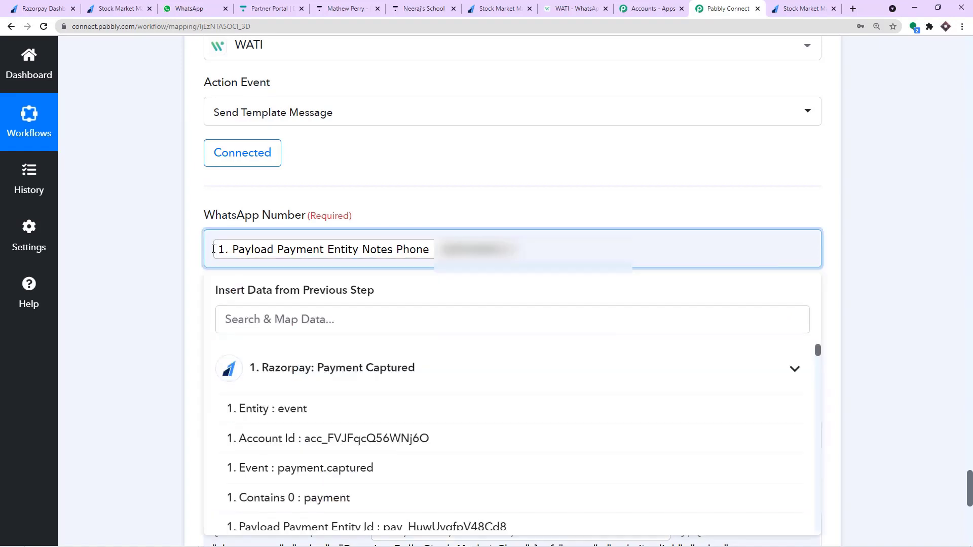
type("91")
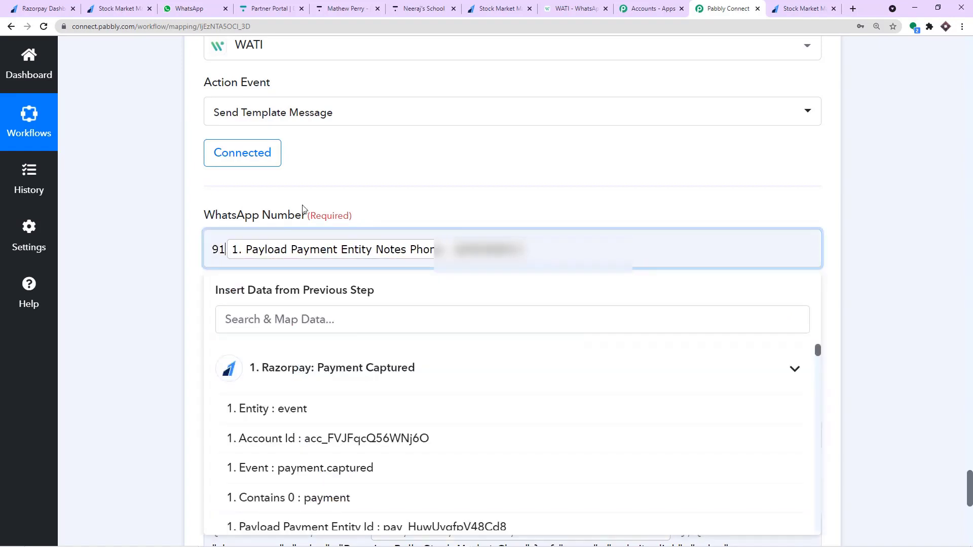
left_click(327, 194)
left_click(526, 283)
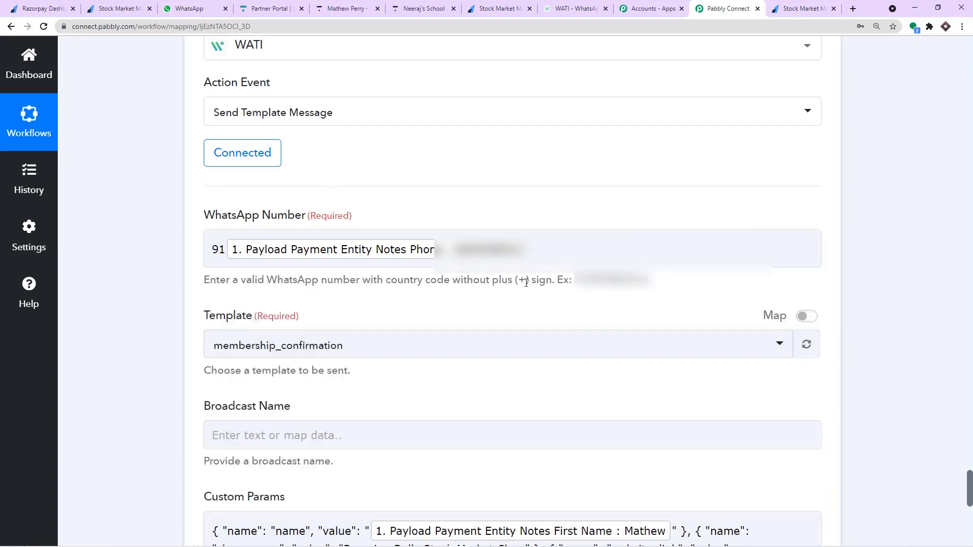
left_click_drag(527, 283, 521, 282)
scroll(332, 329, "down", 3)
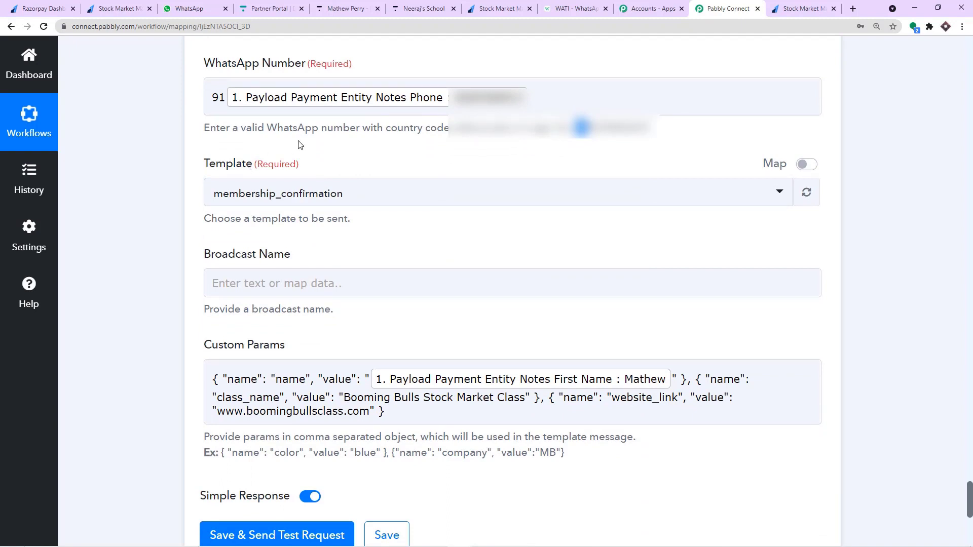
scroll(235, 152, "down", 2)
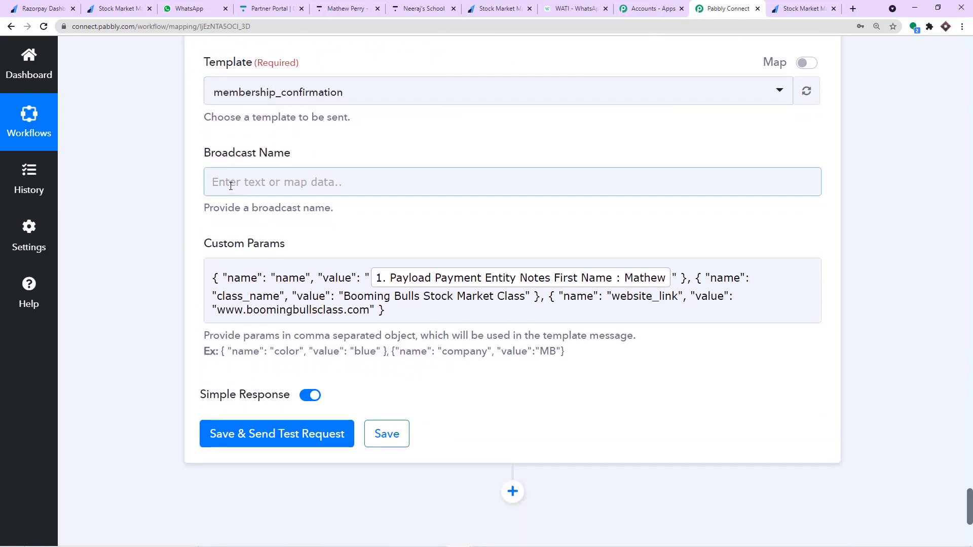
Close the WATI template preview and open Broadcast History.
left_click(572, 9)
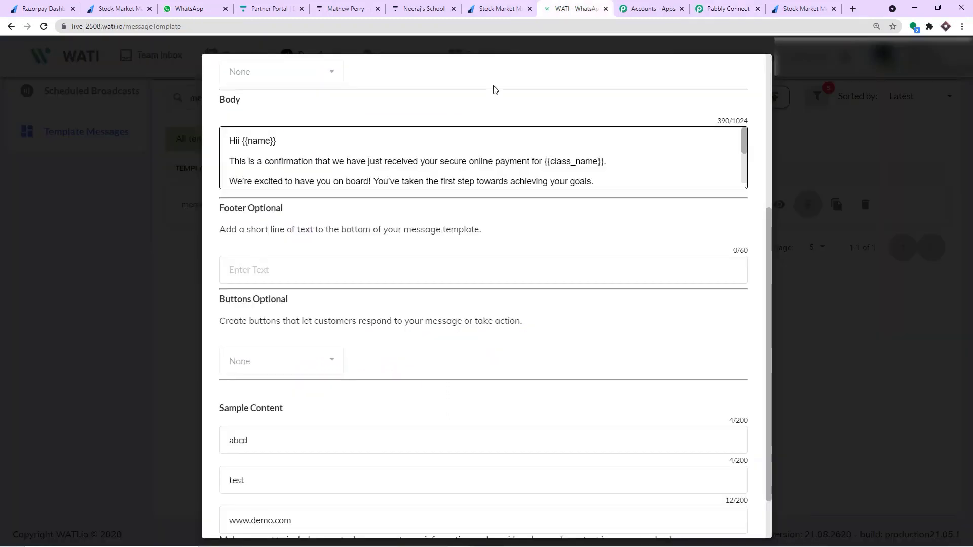
left_click(807, 87)
scroll(180, 177, "up", 2)
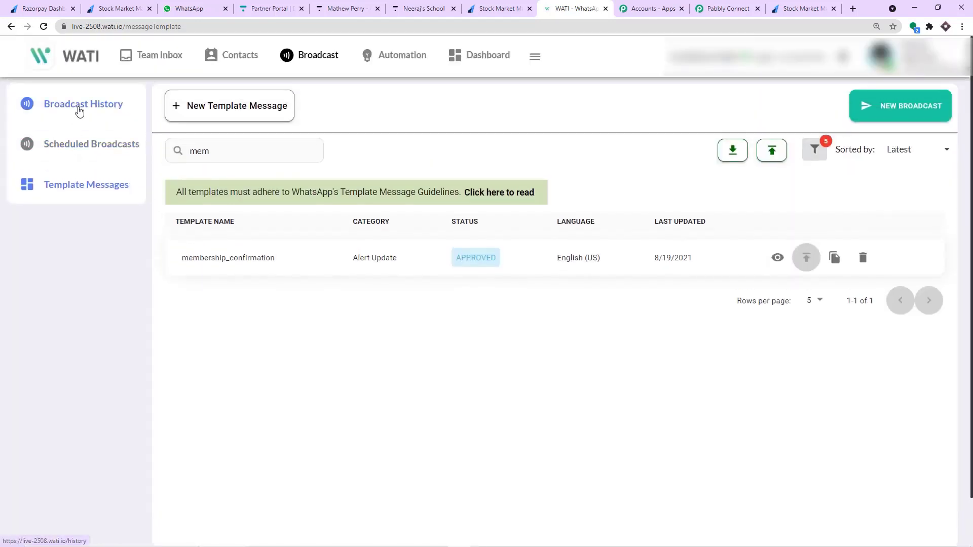
left_click(78, 107)
scroll(371, 202, "down", 5)
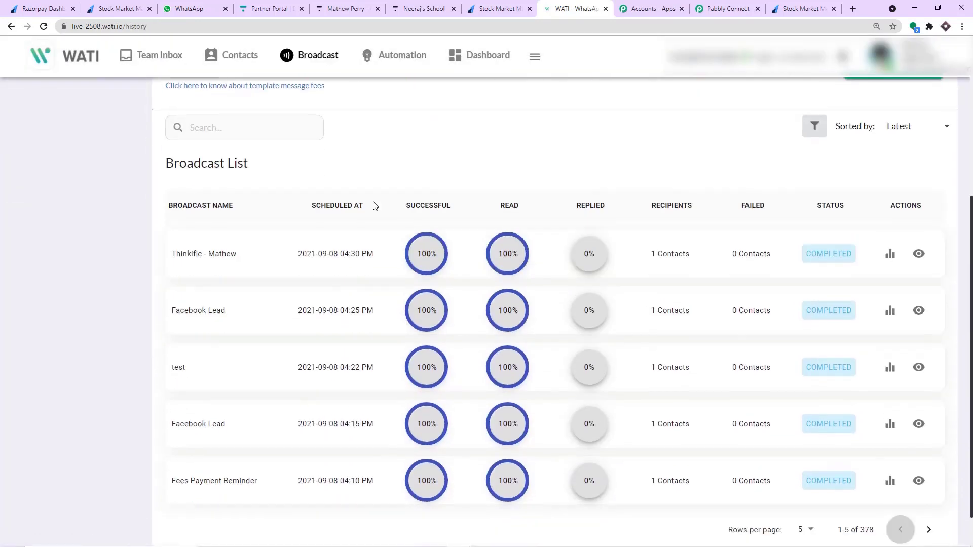
scroll(198, 259, "down", 1)
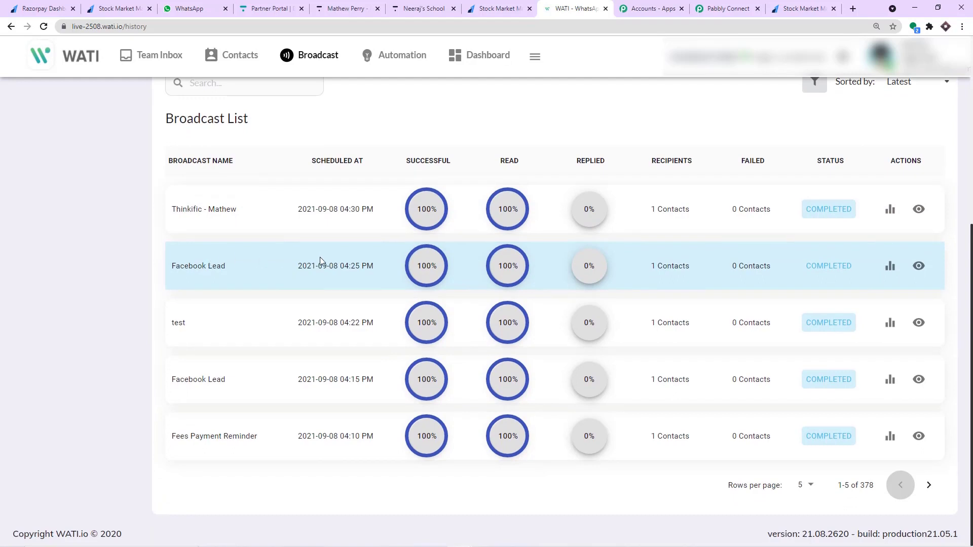
Page through earlier broadcasts to rows 21–25 of 378, noting the Thinkific broadcast names.
left_click(923, 488)
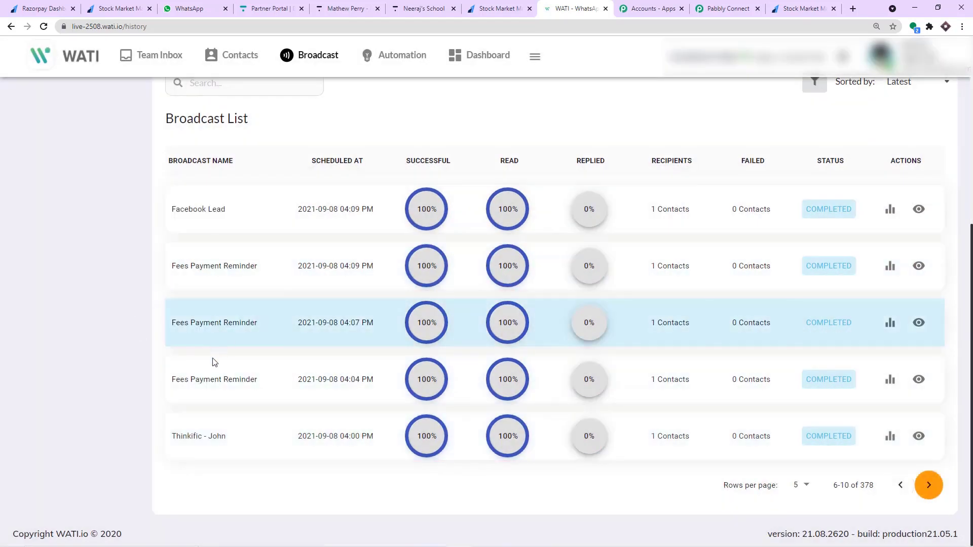
left_click(929, 485)
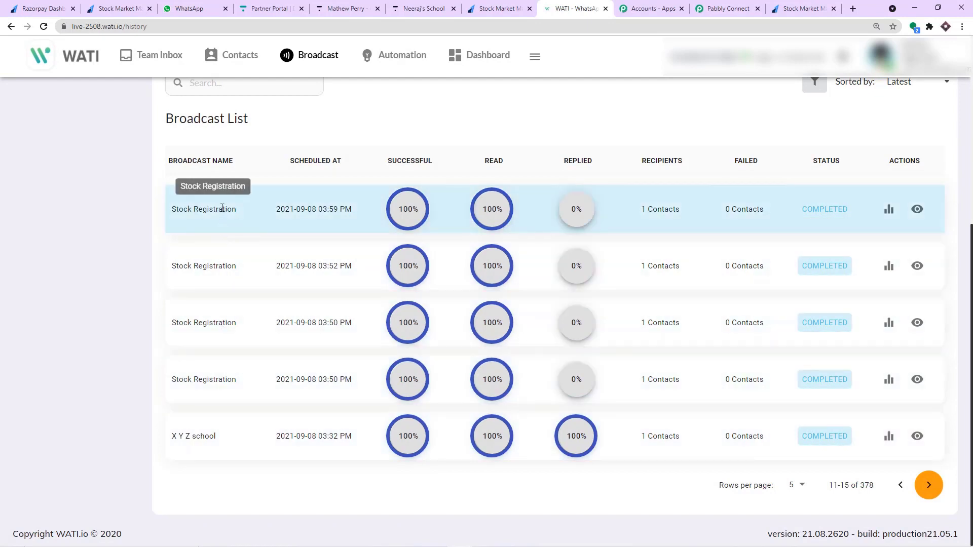
left_click_drag(174, 208, 244, 208)
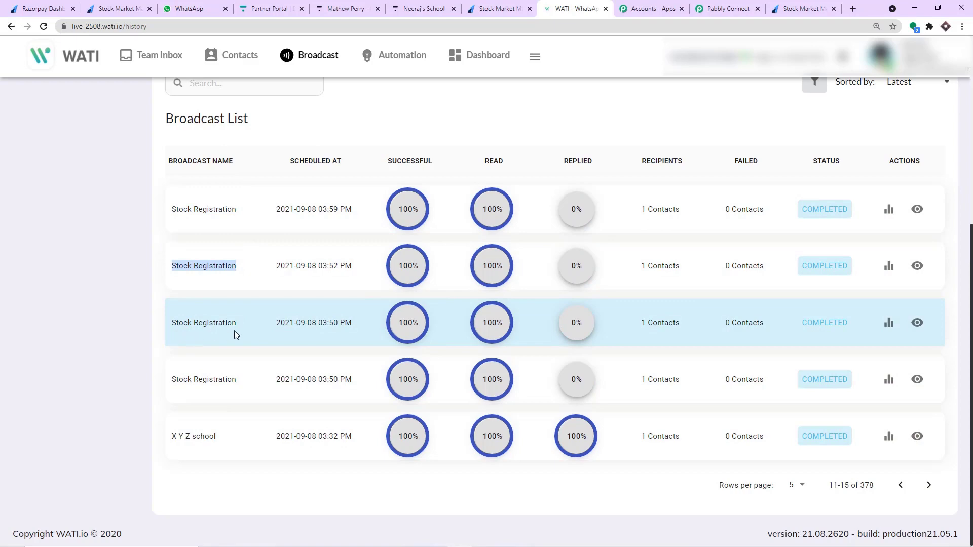
left_click(928, 485)
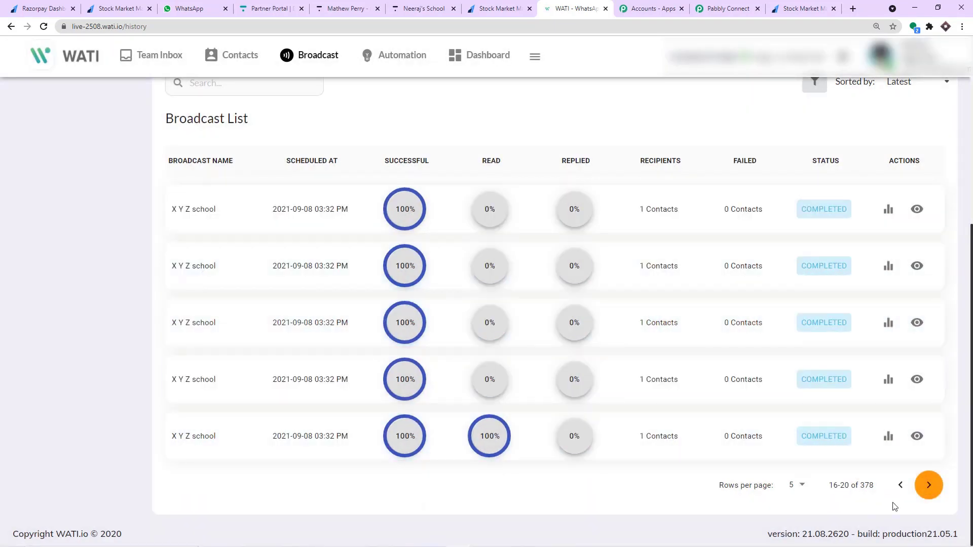
left_click(925, 486)
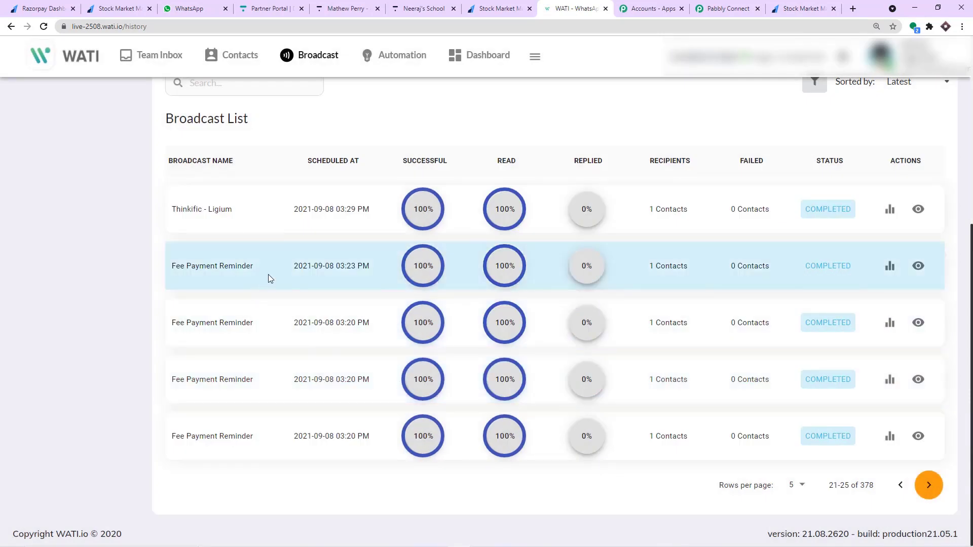
left_click_drag(173, 211, 201, 210)
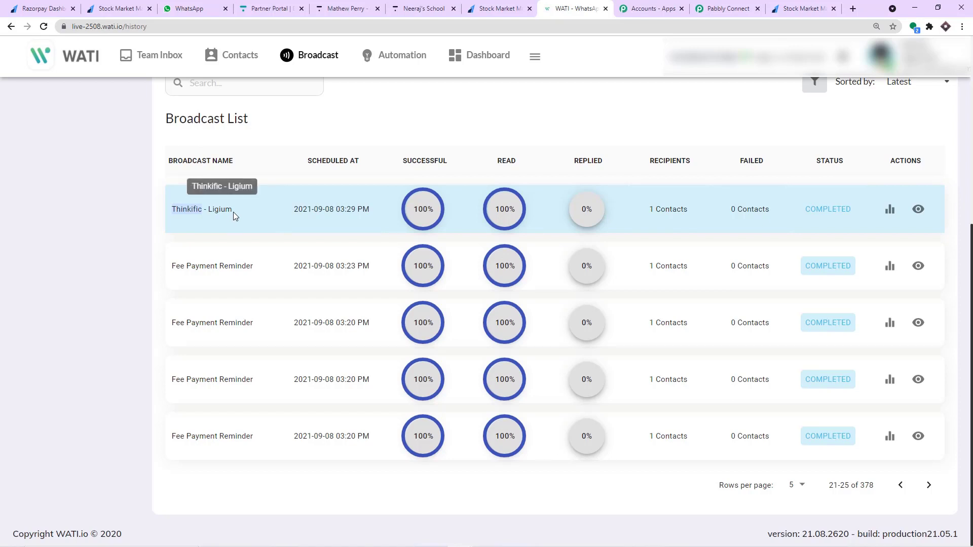
left_click(724, 9)
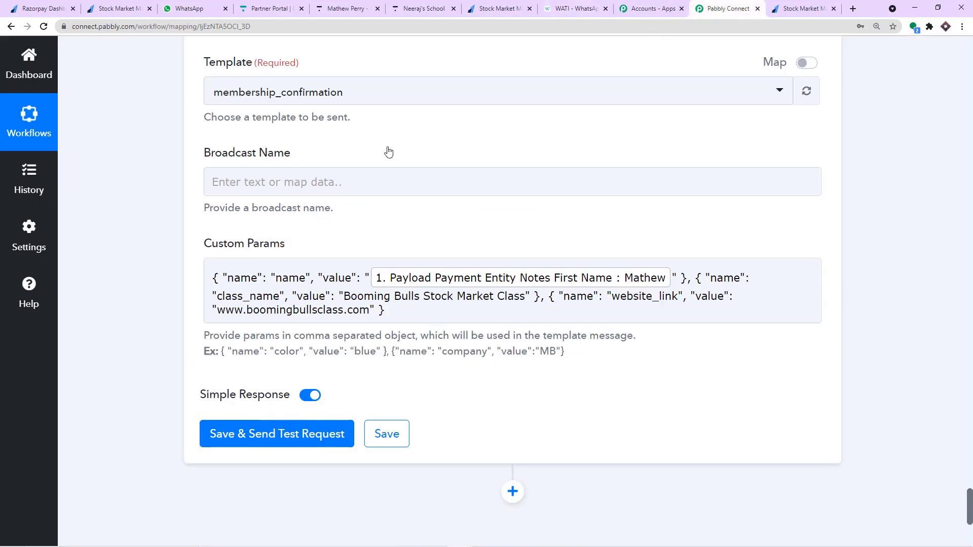
Type 'Razorpay - Thinkific - WhatsApp - ' into the Broadcast Name field.
left_click(241, 176)
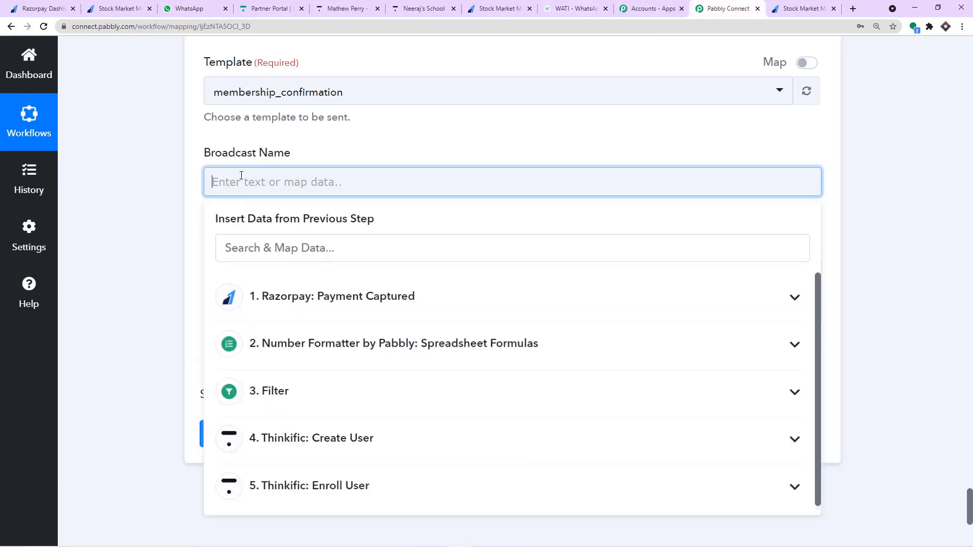
type("Razorpay - Thinf")
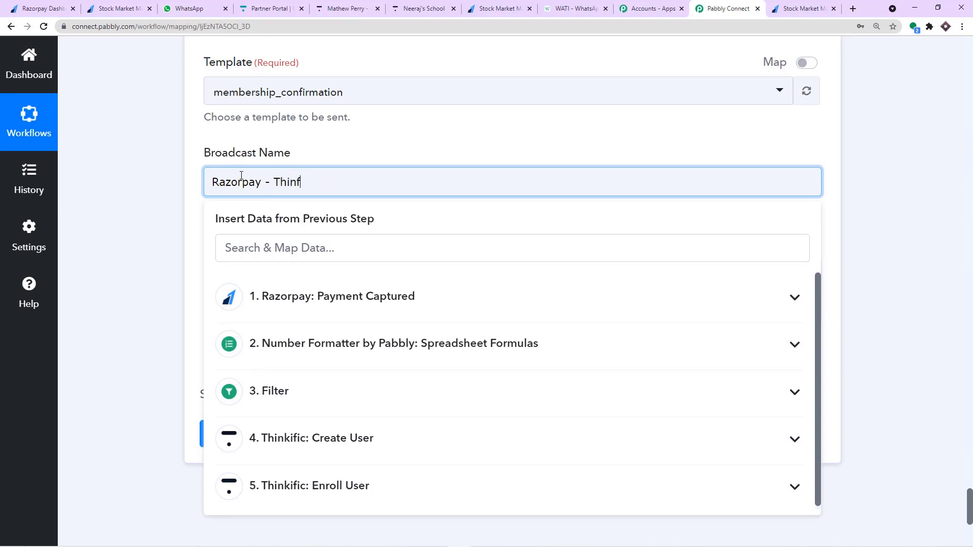
key("BackSpace")
type("kific - WhatsApp-")
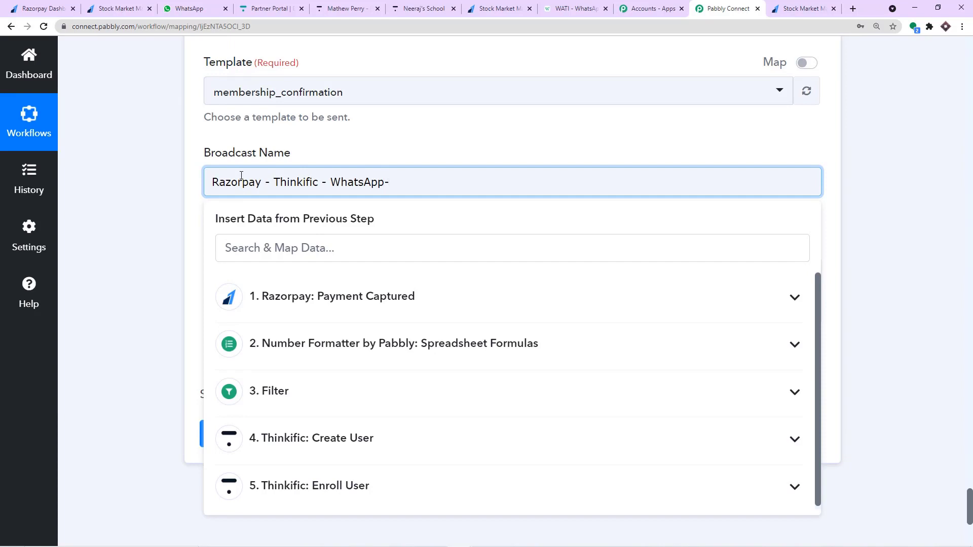
left_click(386, 182)
type("-")
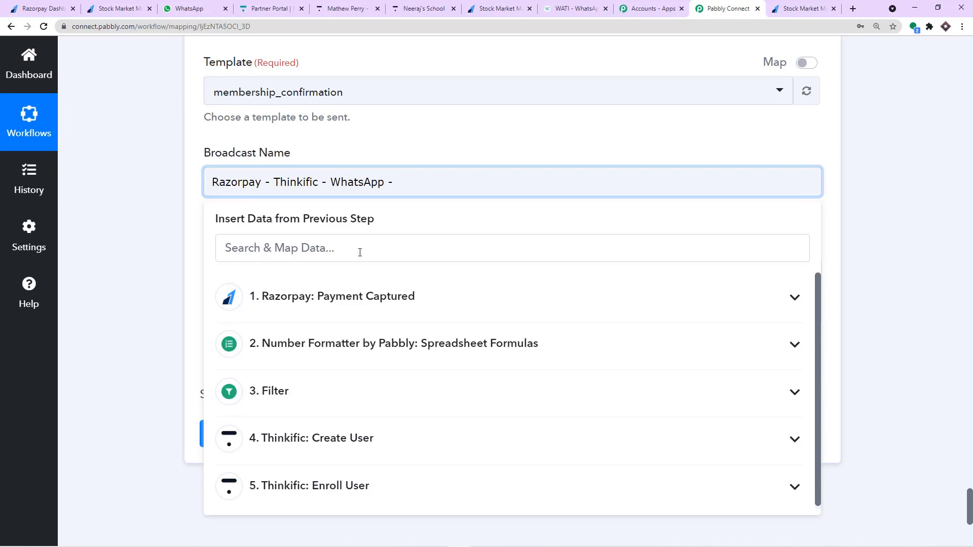
Append the Razorpay payment's Notes First Name to the broadcast name.
left_click(365, 303)
scroll(454, 357, "down", 5)
scroll(455, 357, "down", 15)
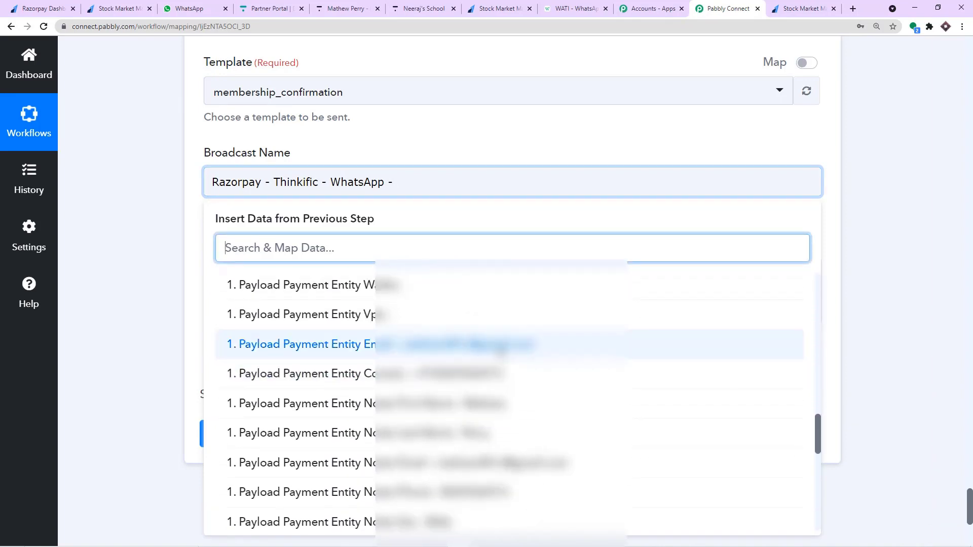
scroll(496, 350, "down", 3)
scroll(471, 314, "up", 1)
left_click(471, 310)
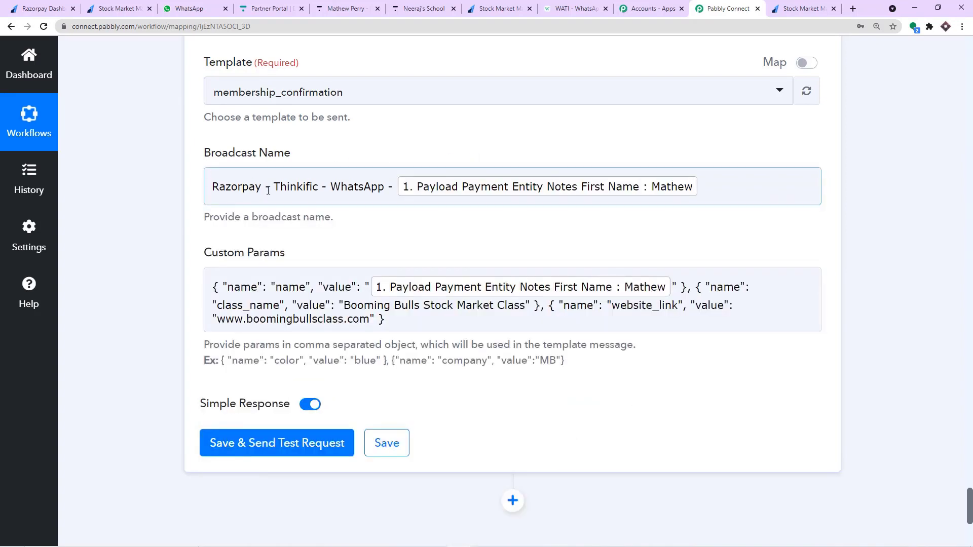
left_click_drag(385, 186, 206, 188)
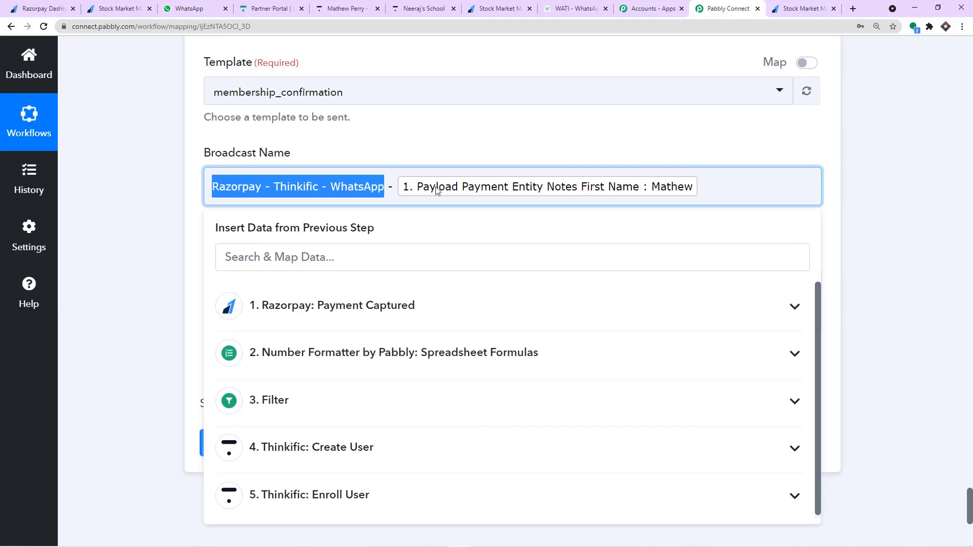
left_click(474, 154)
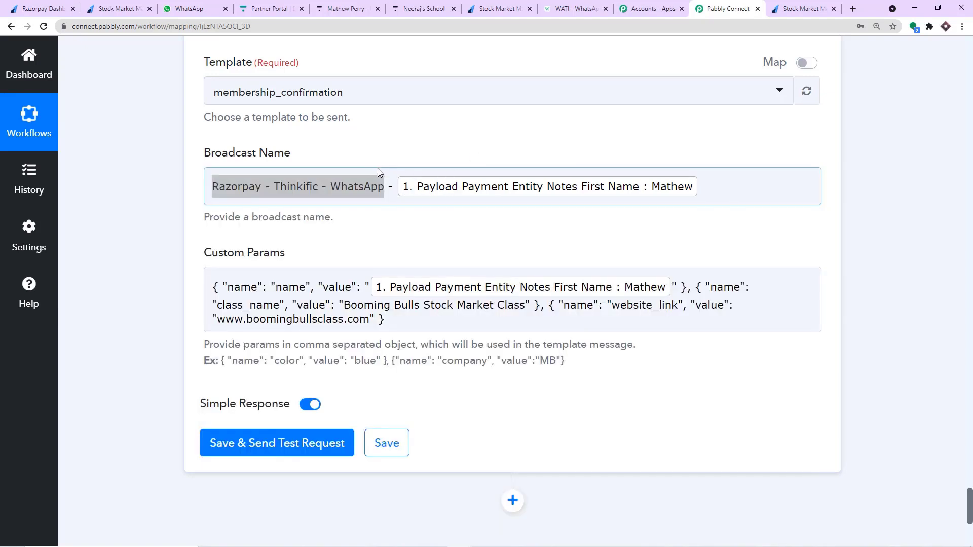
scroll(385, 158, "up", 2)
scroll(376, 157, "down", 7)
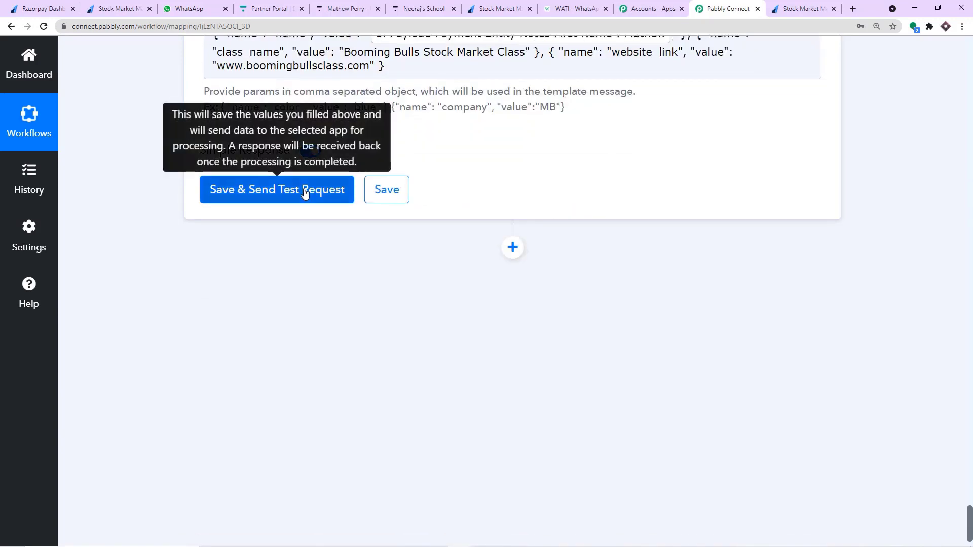
Save the WATI step with a test request, then check WhatsApp Web for the delivered message.
left_click(305, 193)
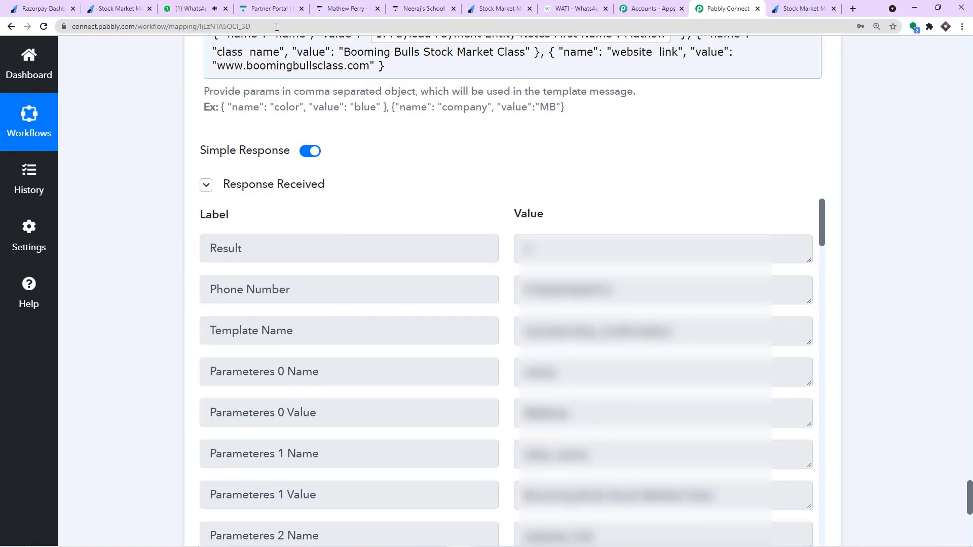
left_click(203, 5)
left_click(159, 307)
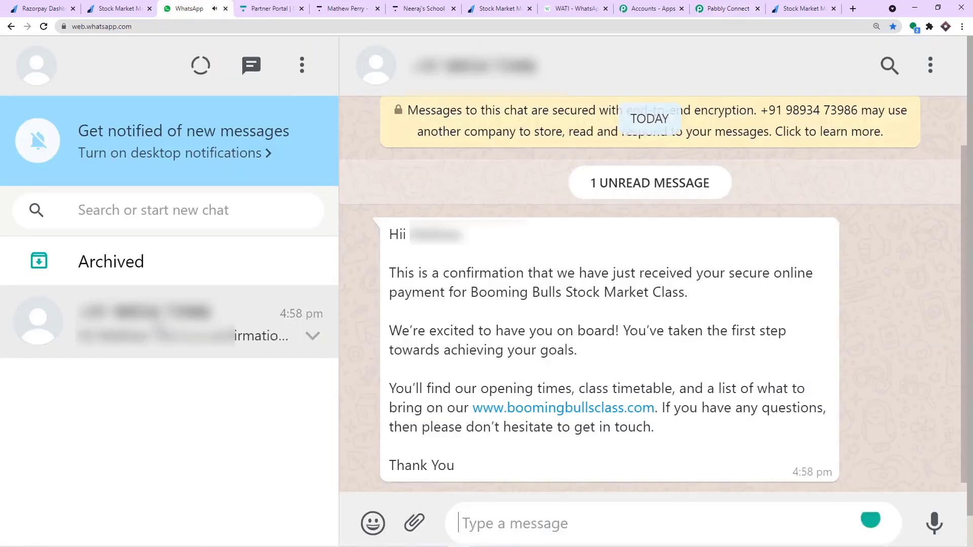
double_click(432, 244)
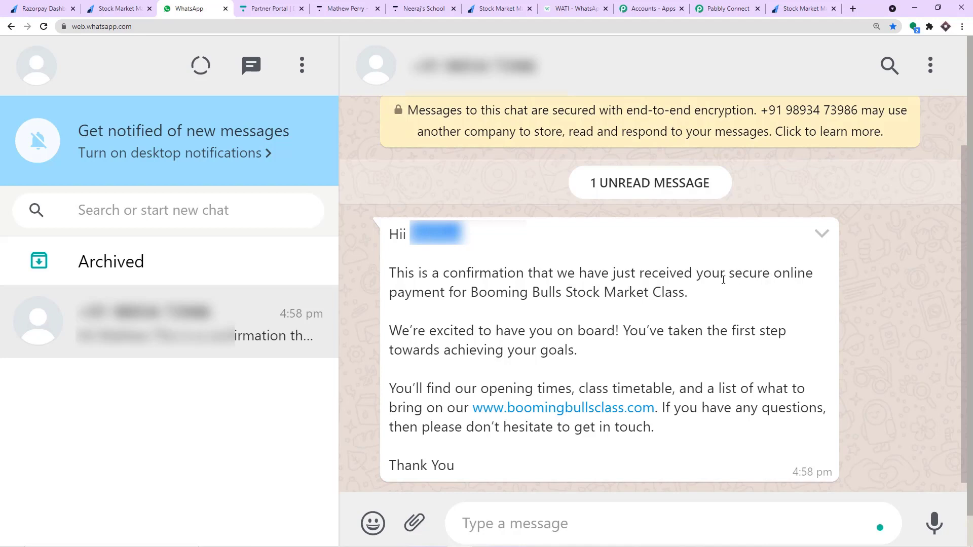
left_click_drag(471, 291, 688, 293)
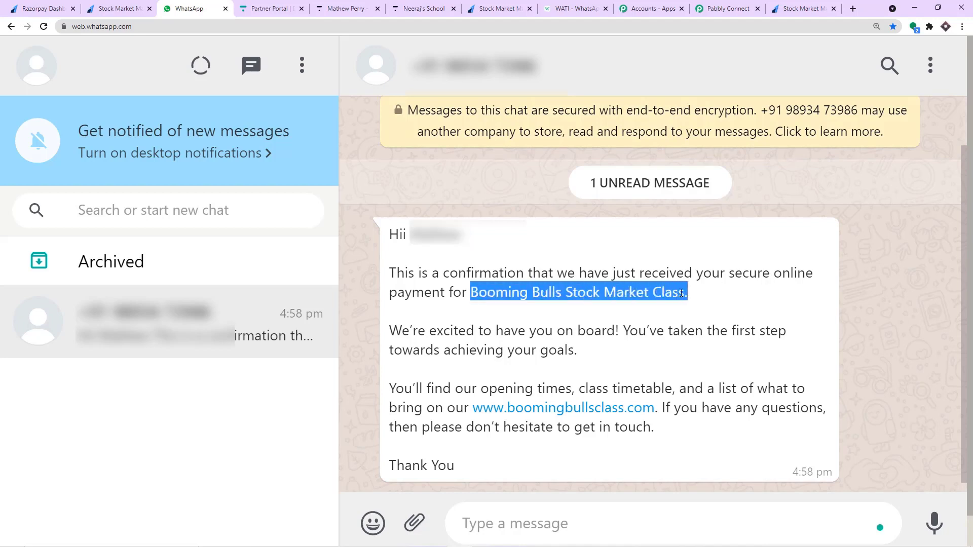
scroll(613, 304, "down", 1)
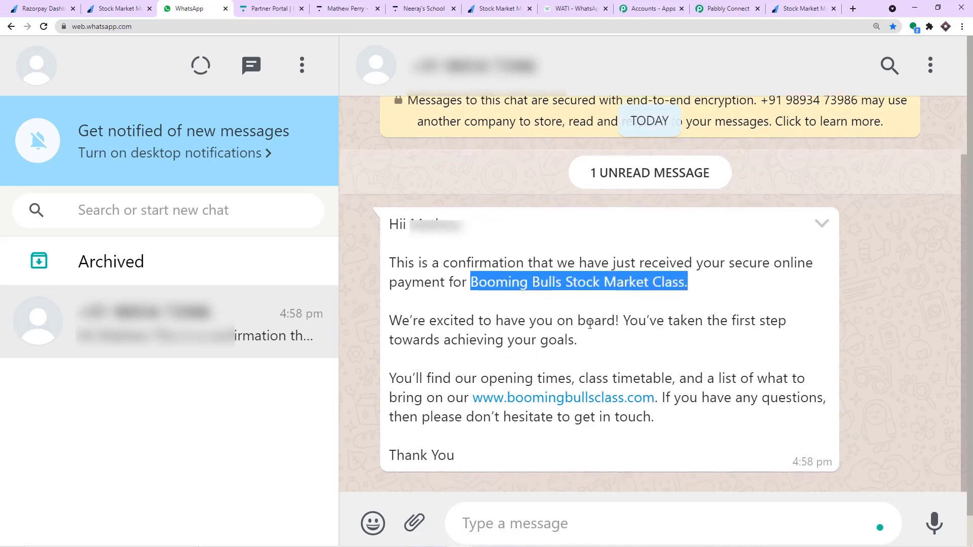
left_click(468, 395)
left_click_drag(468, 395, 655, 398)
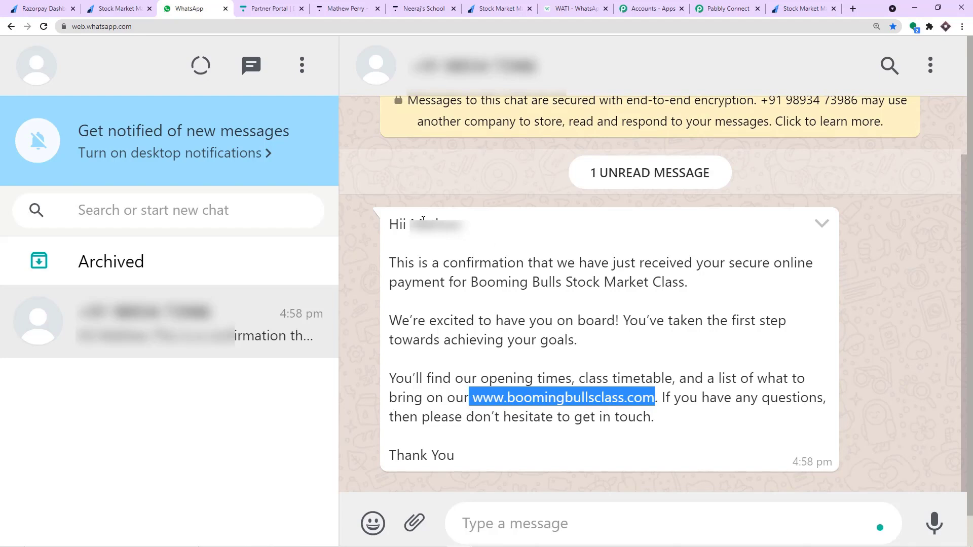
left_click_drag(459, 262, 539, 341)
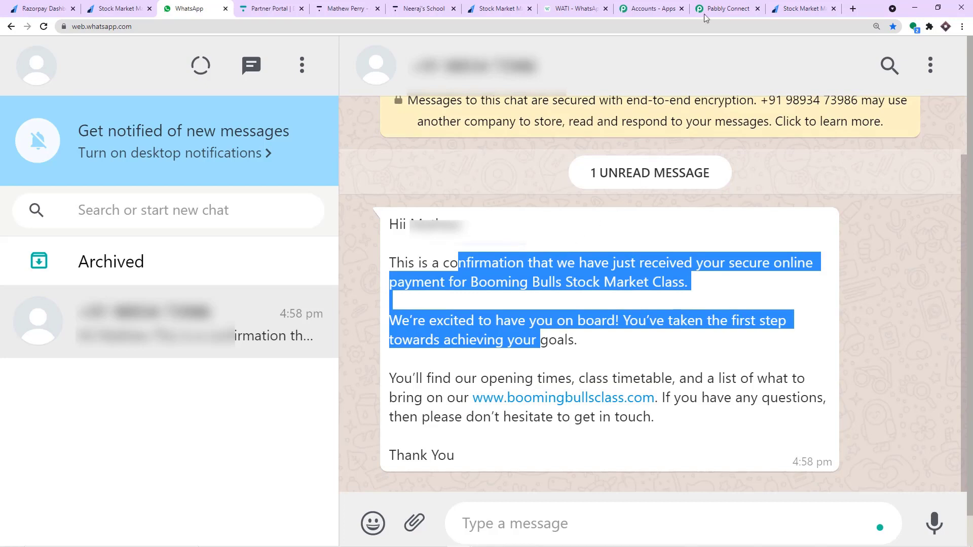
left_click(725, 8)
Collapse the Thinkific Enroll User and Thinkific Create User step cards.
scroll(901, 365, "up", 14)
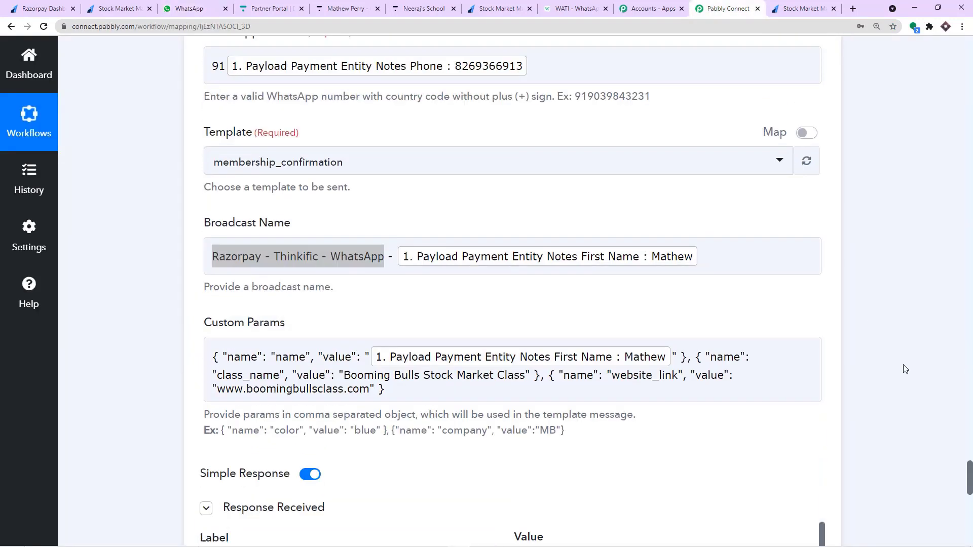
scroll(308, 329, "up", 13)
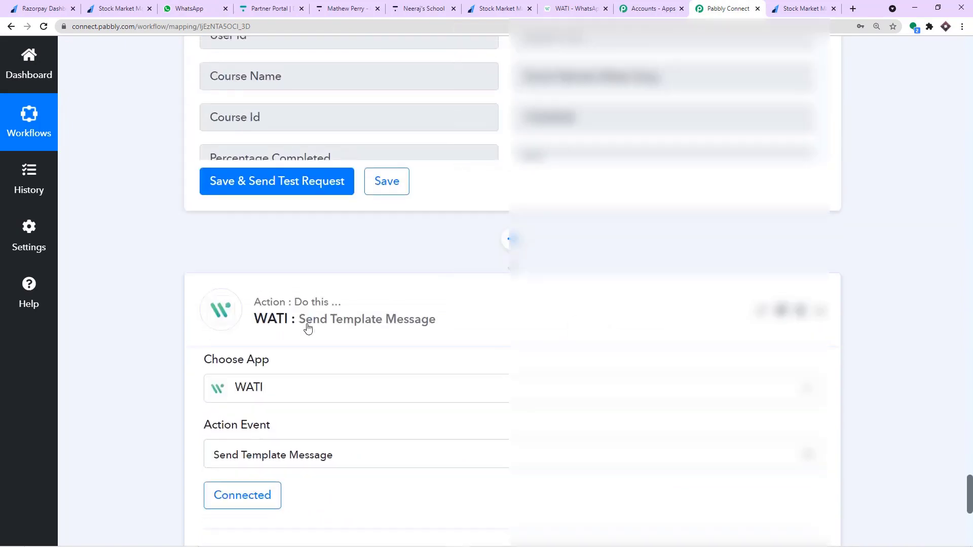
scroll(308, 329, "up", 13)
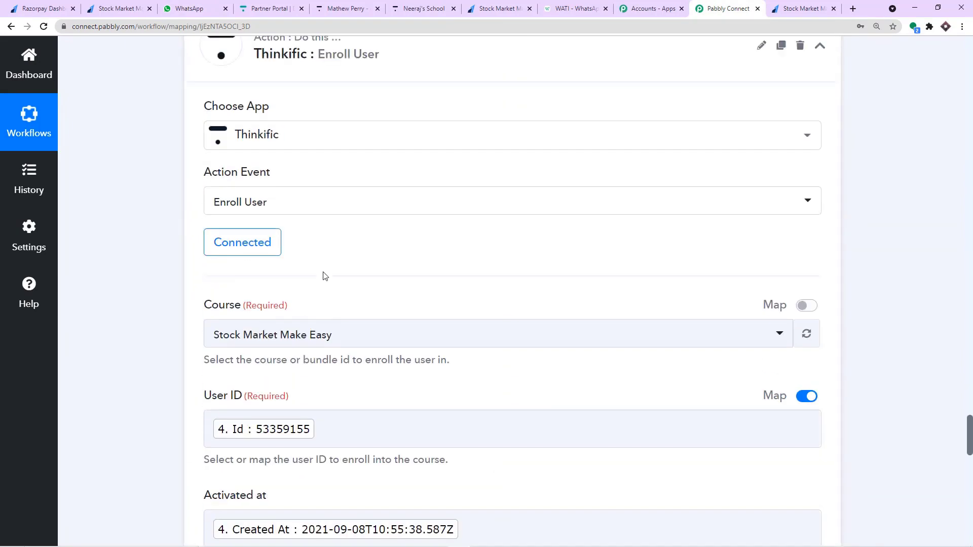
left_click(337, 255)
scroll(347, 269, "up", 20)
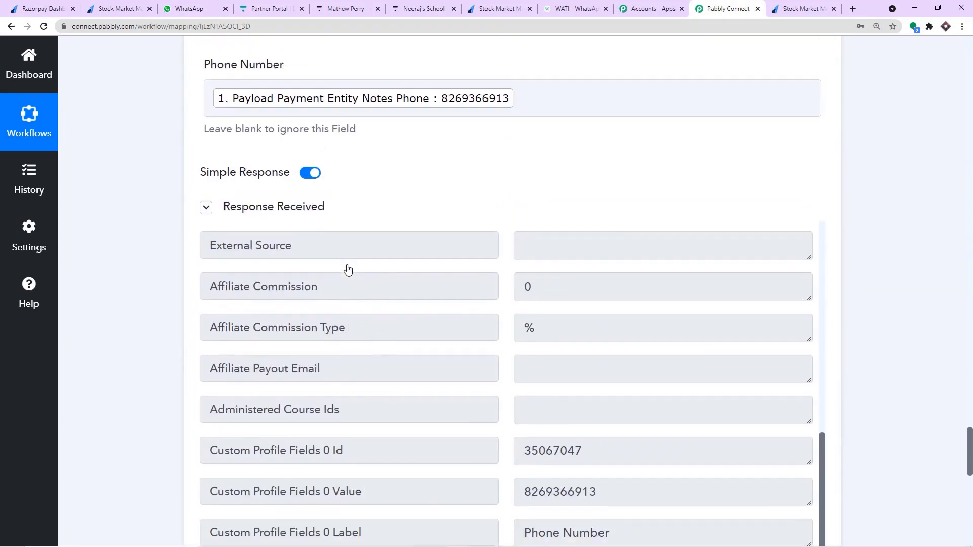
scroll(348, 269, "up", 20)
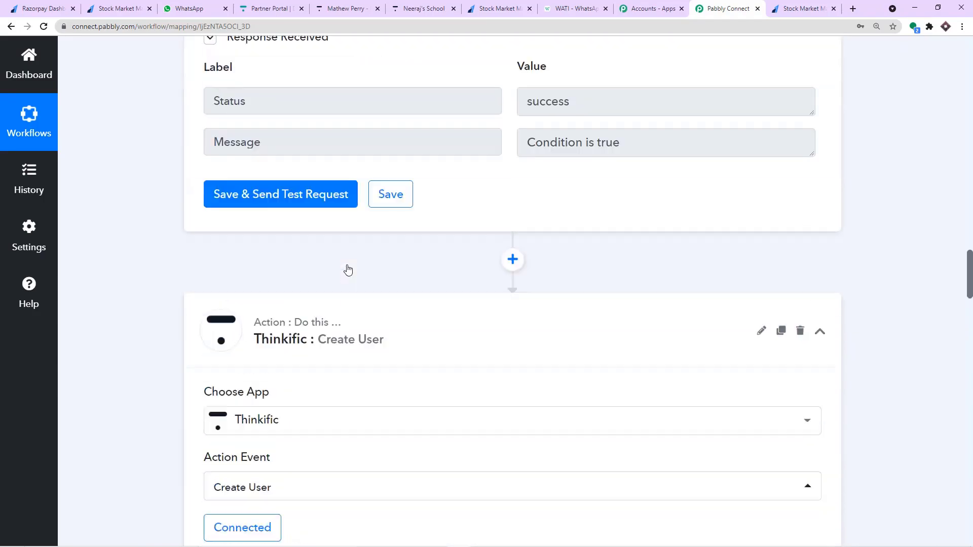
left_click(344, 331)
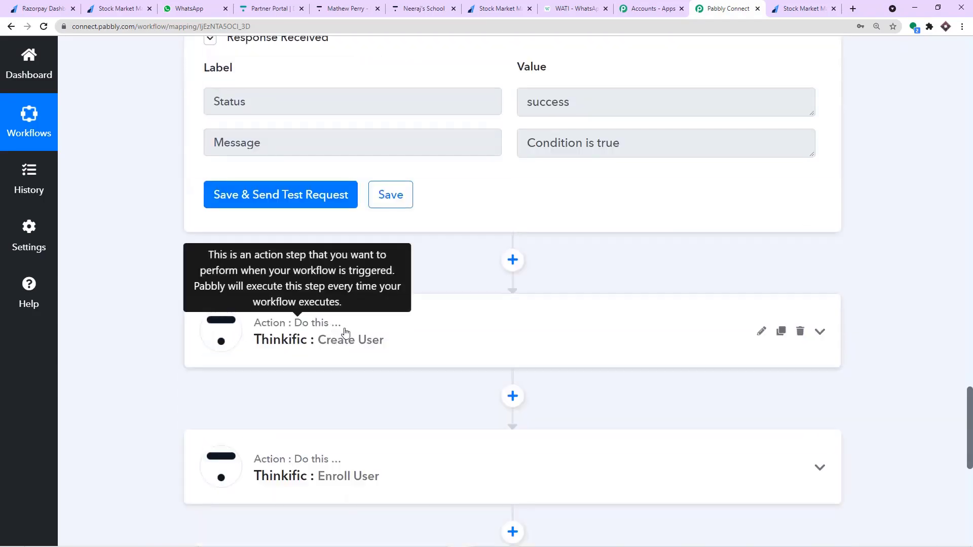
Collapse the Filter by Pabbly, Number Formatter and Razorpay trigger steps.
scroll(345, 332, "up", 12)
left_click(345, 332)
scroll(344, 242, "up", 11)
left_click(343, 242)
scroll(364, 256, "up", 5)
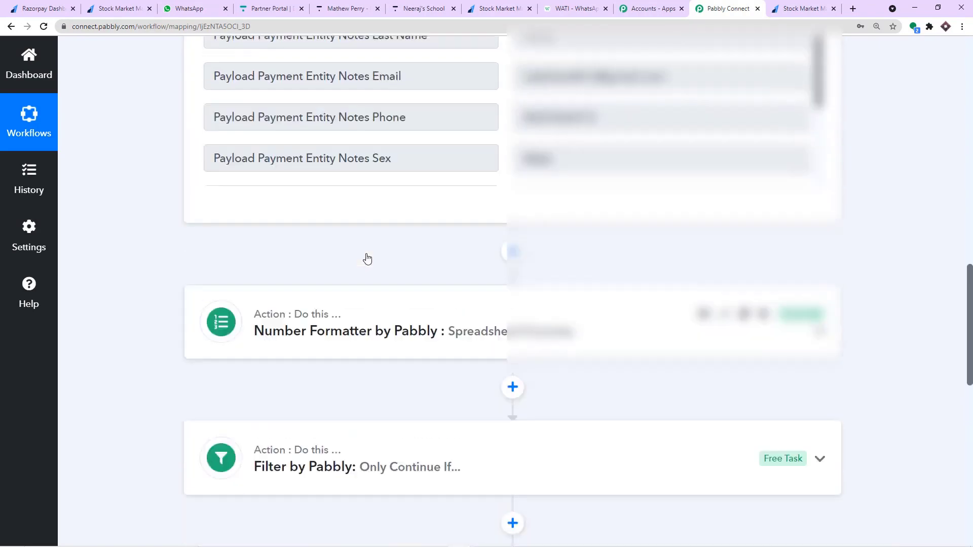
scroll(970, 169, "up", 12)
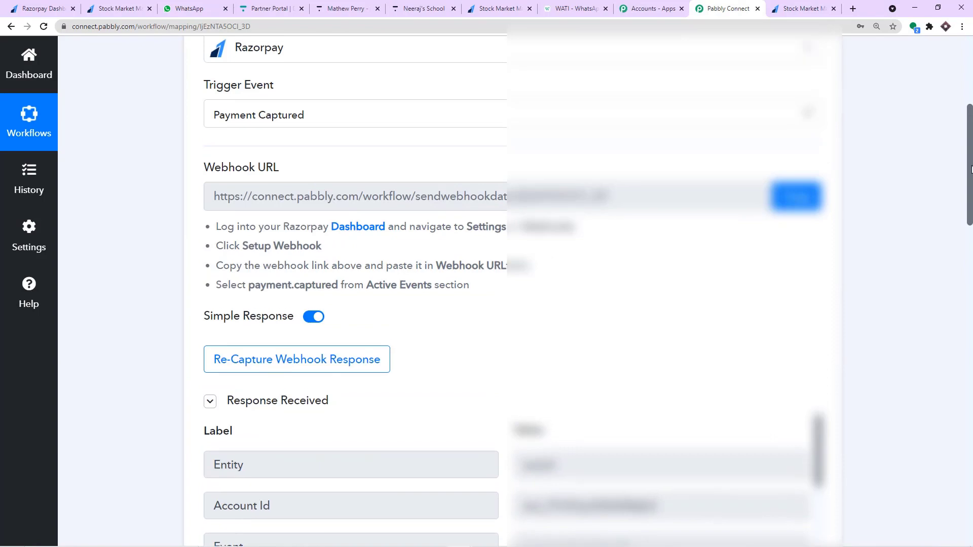
scroll(970, 169, "up", 5)
left_click(412, 157)
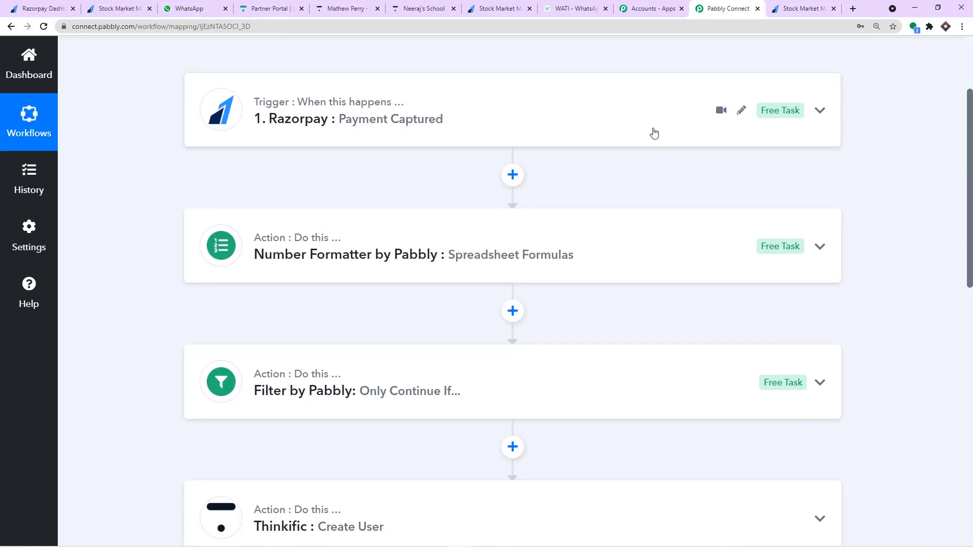
Scroll through the compact chain of collapsed step cards.
scroll(649, 136, "down", 3)
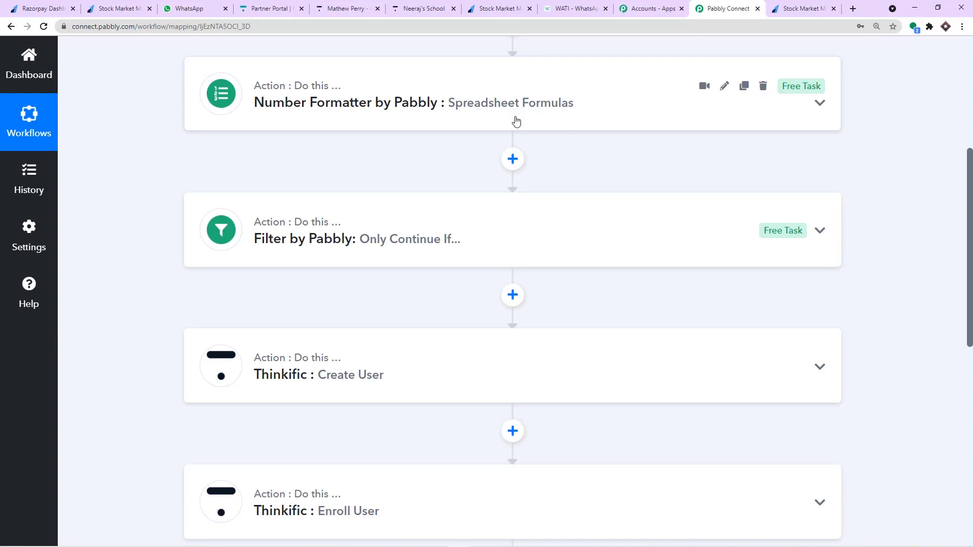
scroll(515, 120, "down", 2)
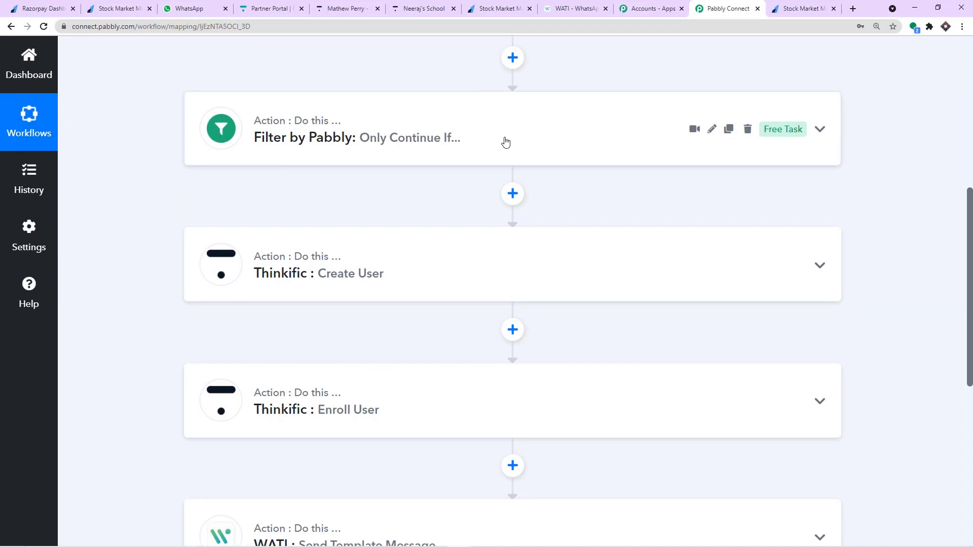
scroll(505, 142, "down", 2)
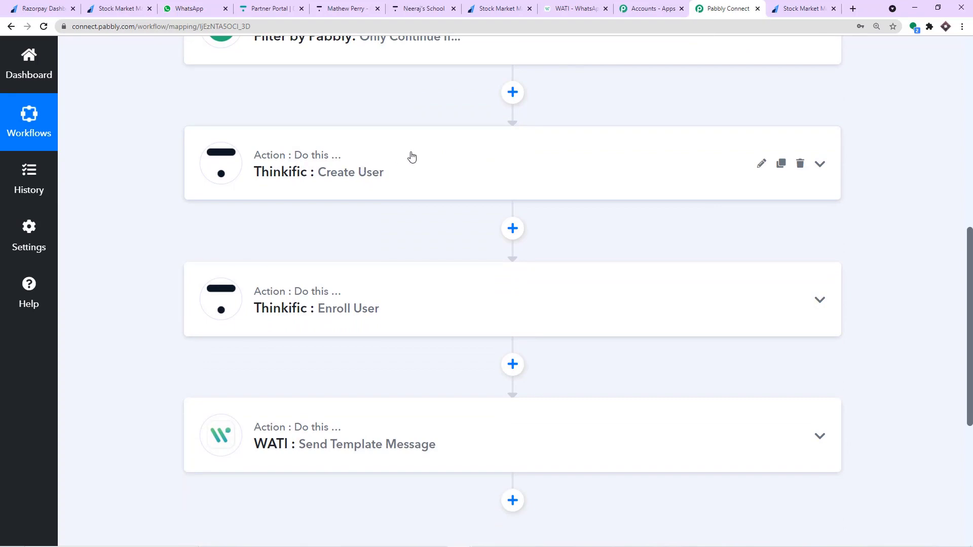
scroll(412, 156, "up", 8)
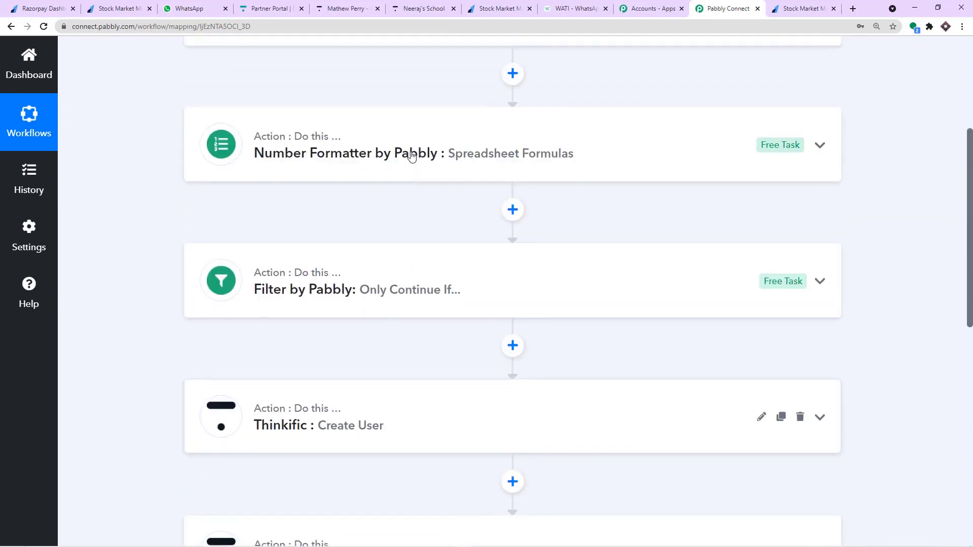
scroll(412, 156, "down", 9)
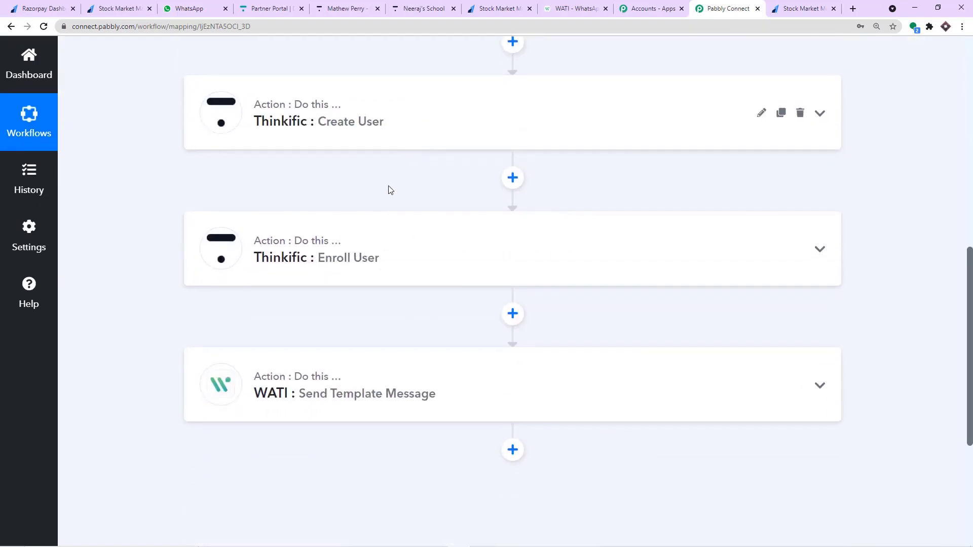
scroll(387, 189, "down", 2)
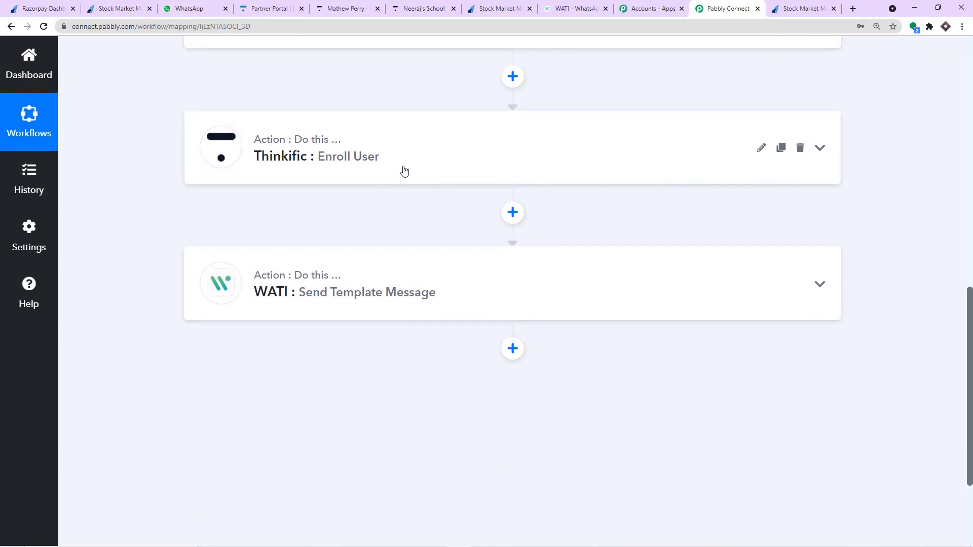
Glance at the Thinkific course page, then review the workflow chain ending with WATI Send Template Message.
left_click(439, 11)
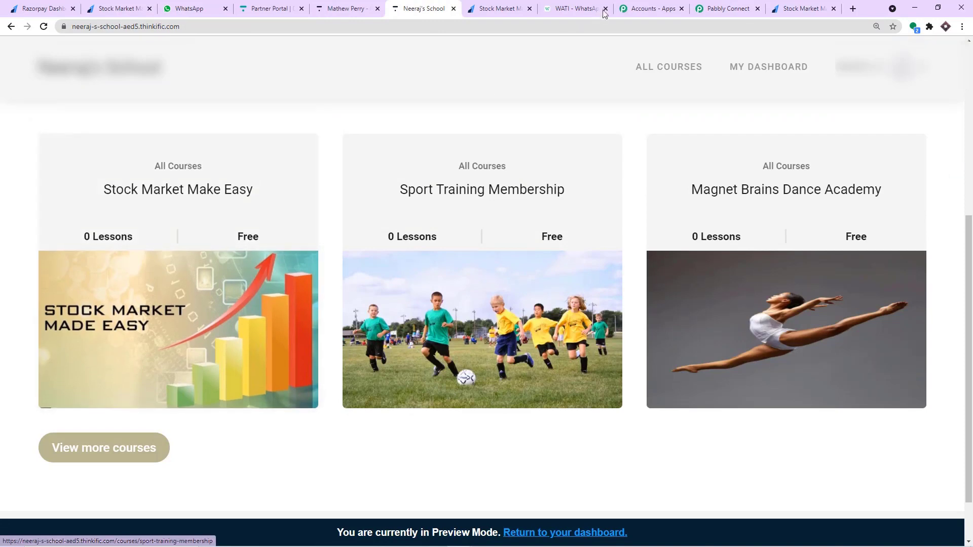
left_click(727, 8)
scroll(359, 282, "down", 1)
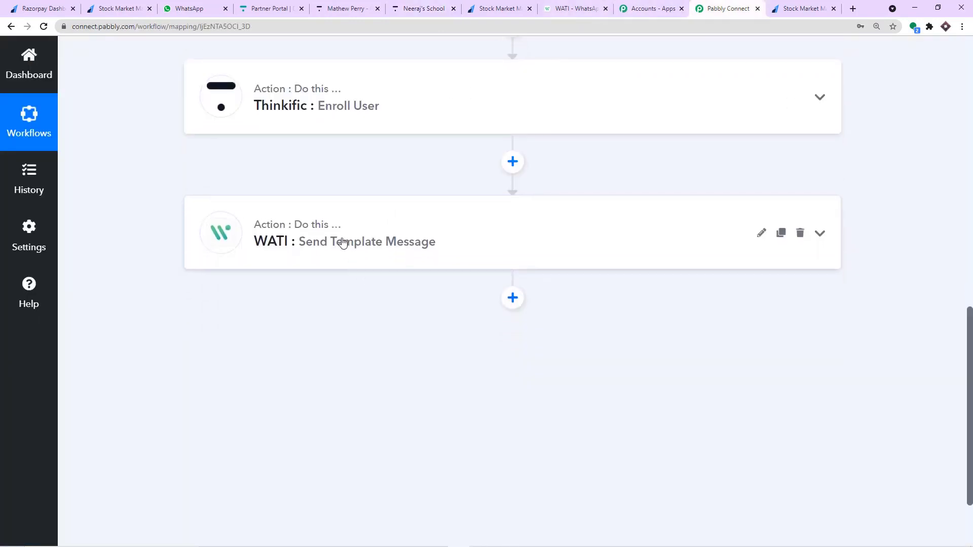
scroll(360, 236, "up", 10)
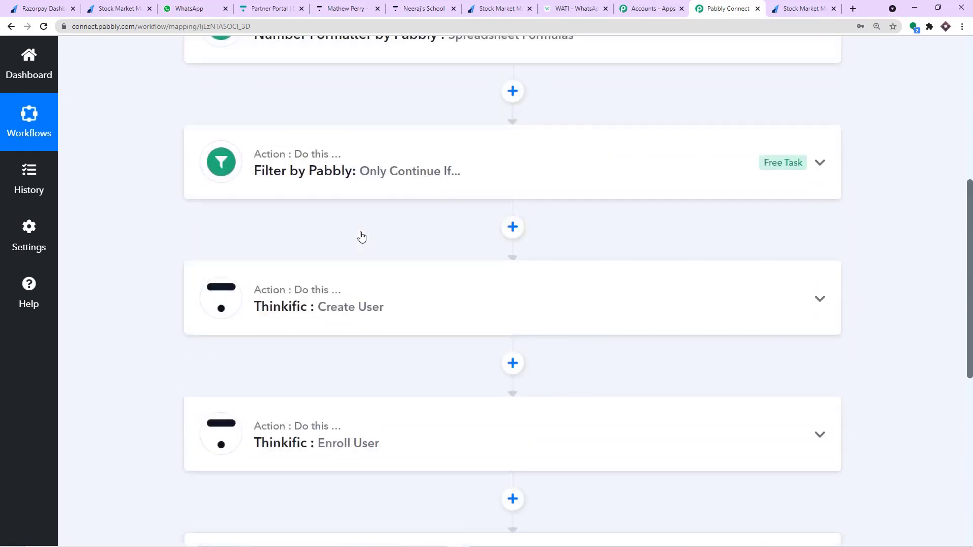
scroll(362, 233, "up", 3)
scroll(362, 235, "down", 11)
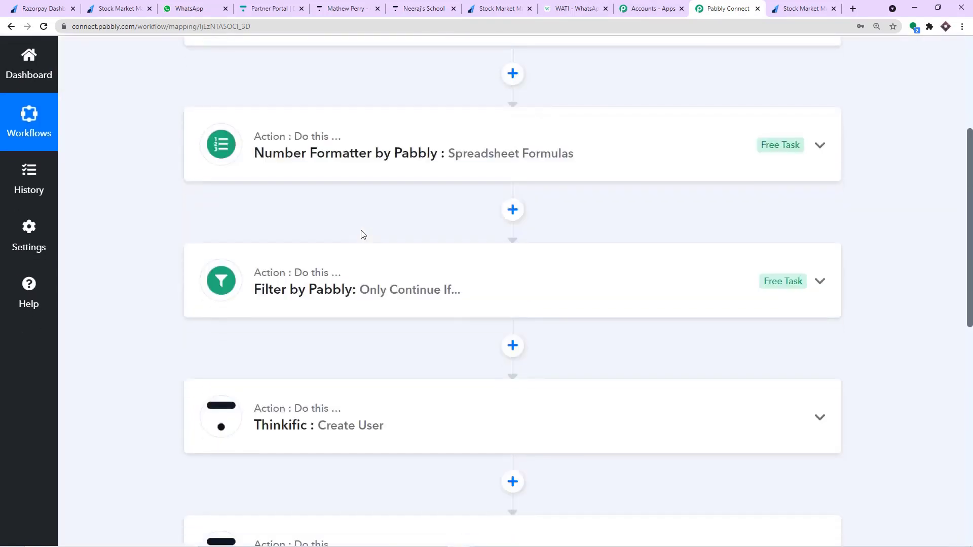
scroll(361, 234, "down", 2)
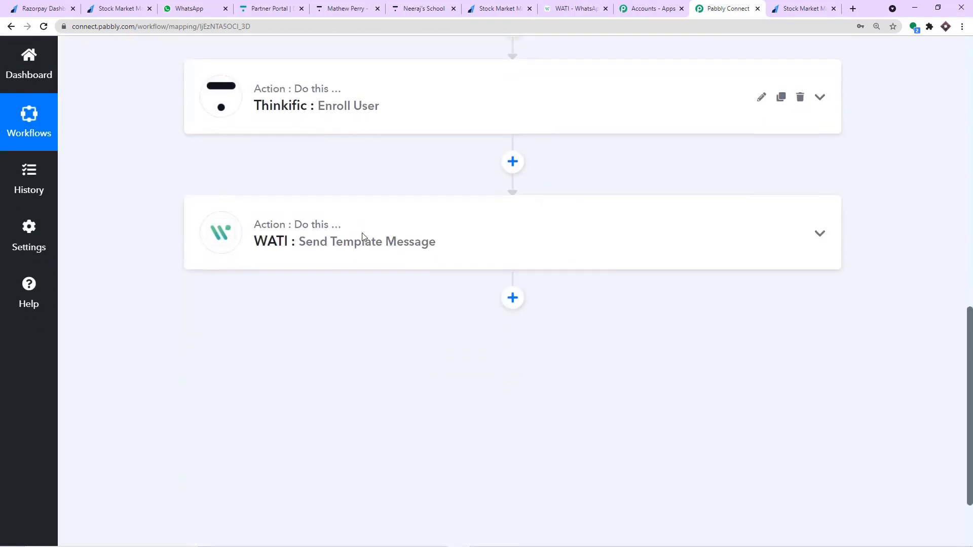